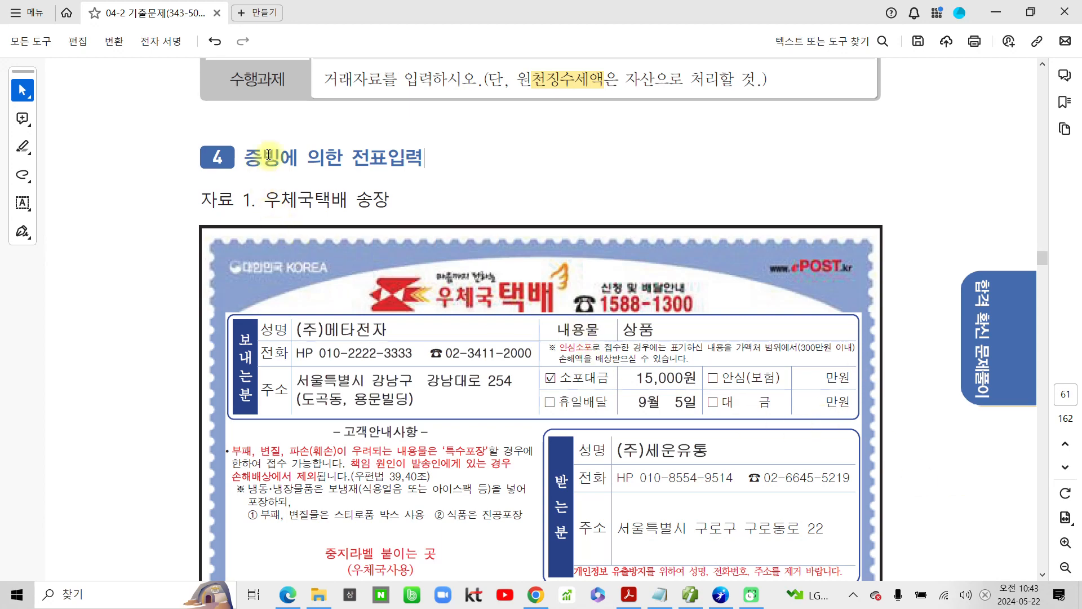
Step: Review the parcel invoice and credit card slip supplied as 자료 1 and 자료 2 for question 4
{"action": "left_click_drag", "start_coordinate": [244, 160], "coordinate": [425, 160]}
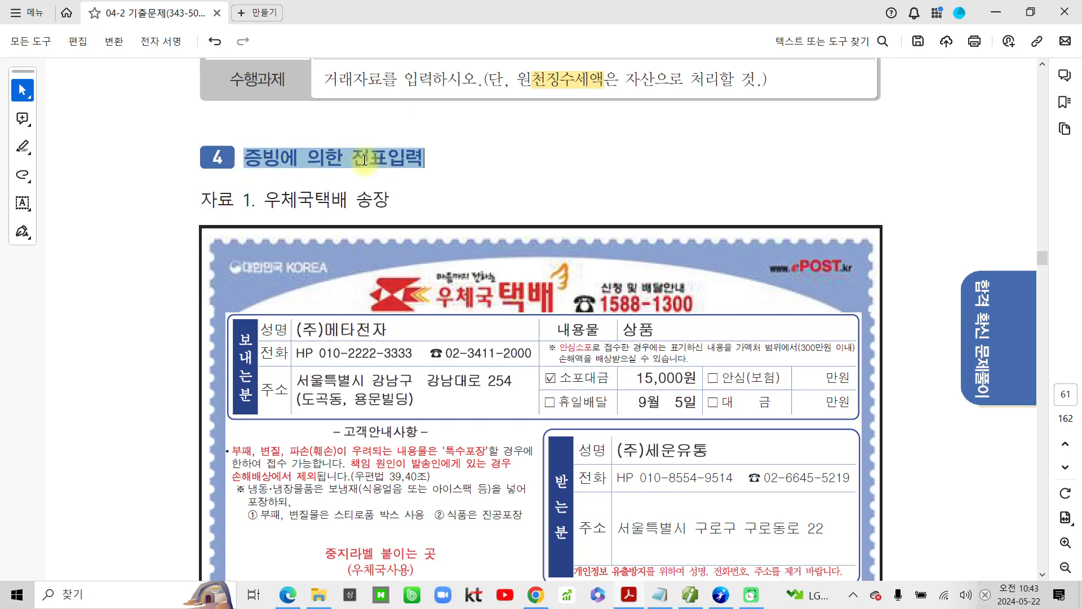
{"action": "left_click", "coordinate": [263, 202]}
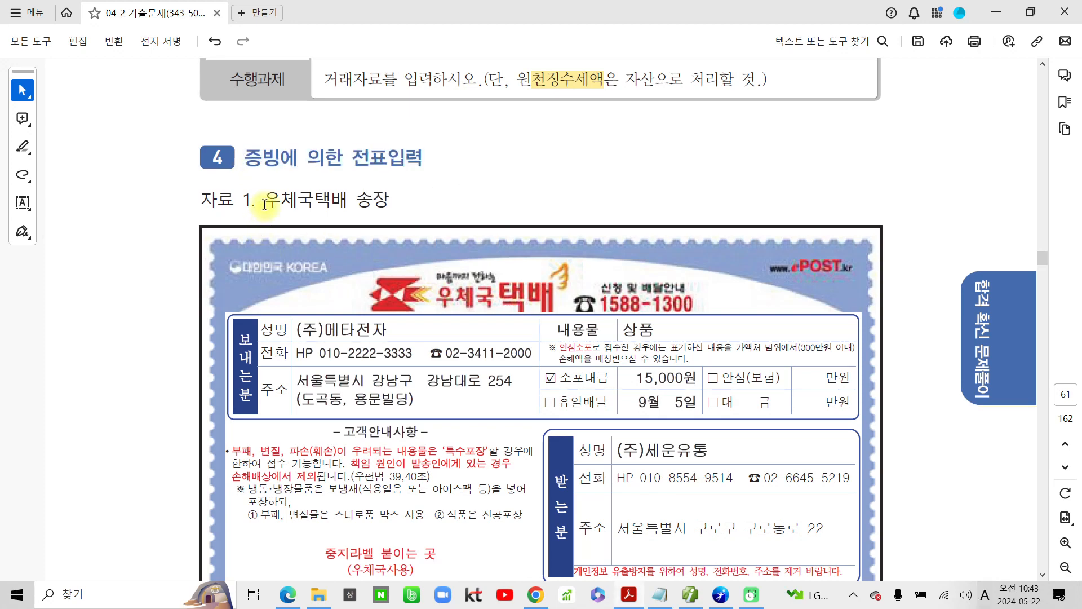
{"action": "left_click_drag", "start_coordinate": [264, 201], "coordinate": [398, 203]}
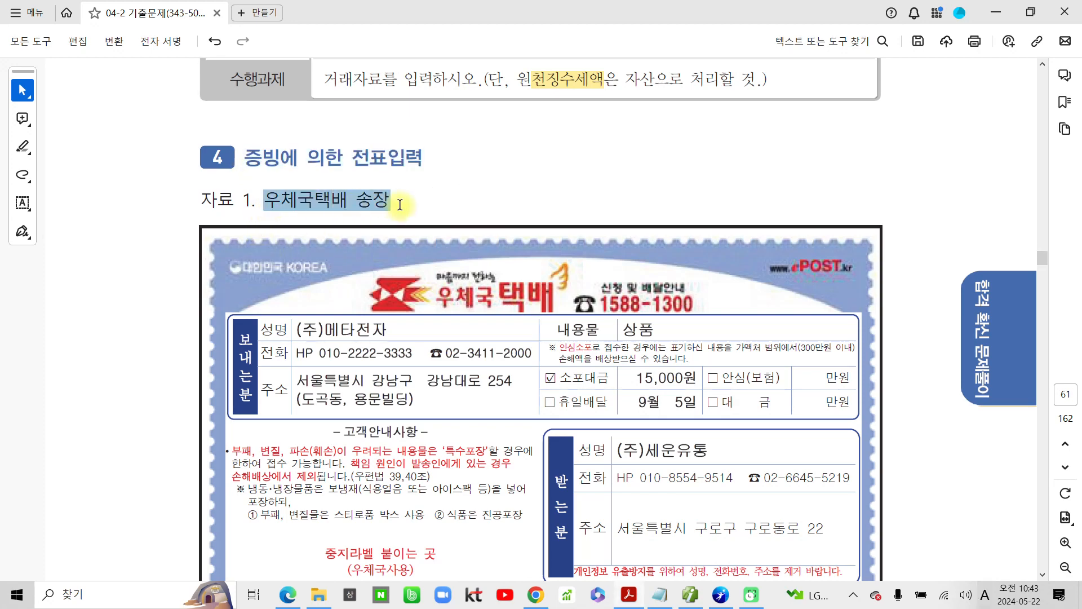
{"action": "left_click", "coordinate": [477, 172]}
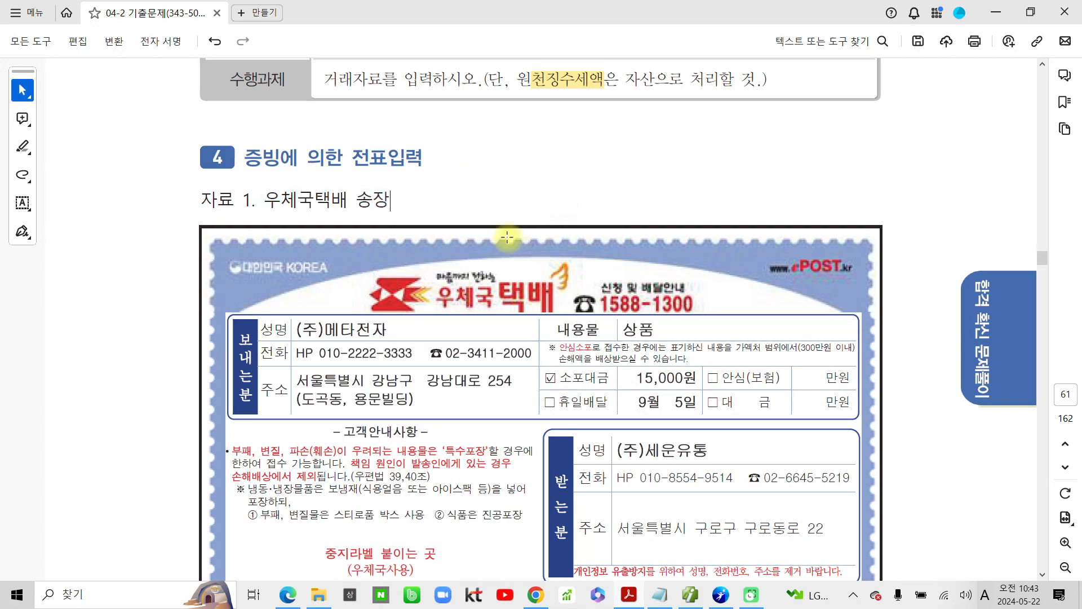
{"action": "scroll", "coordinate": [504, 242], "scroll_direction": "down", "scroll_amount": 5}
{"action": "scroll", "coordinate": [503, 251], "scroll_direction": "down", "scroll_amount": 8}
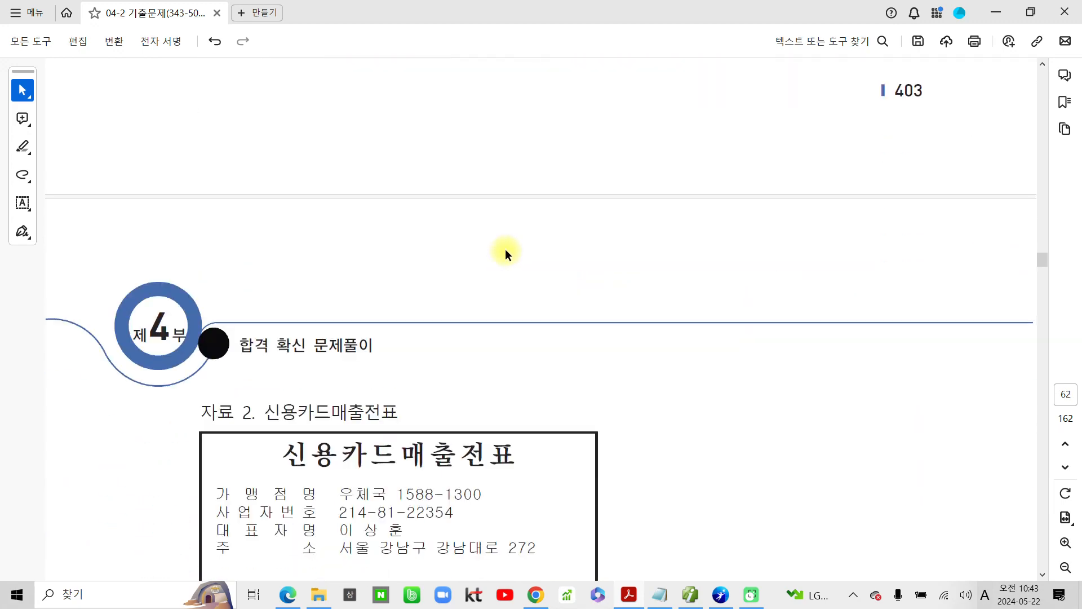
{"action": "scroll", "coordinate": [488, 258], "scroll_direction": "down", "scroll_amount": 1}
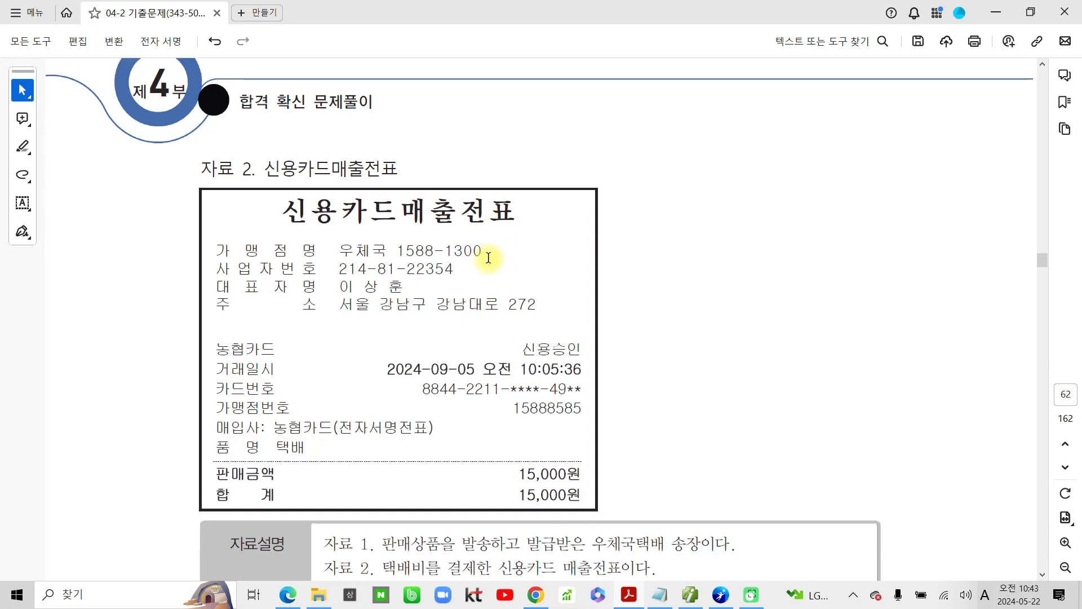
Step: Highlight the task sentence "거래자료를 입력하시오" in the 수행과제 row below the credit card slip
{"action": "scroll", "coordinate": [488, 258], "scroll_direction": "down", "scroll_amount": 4}
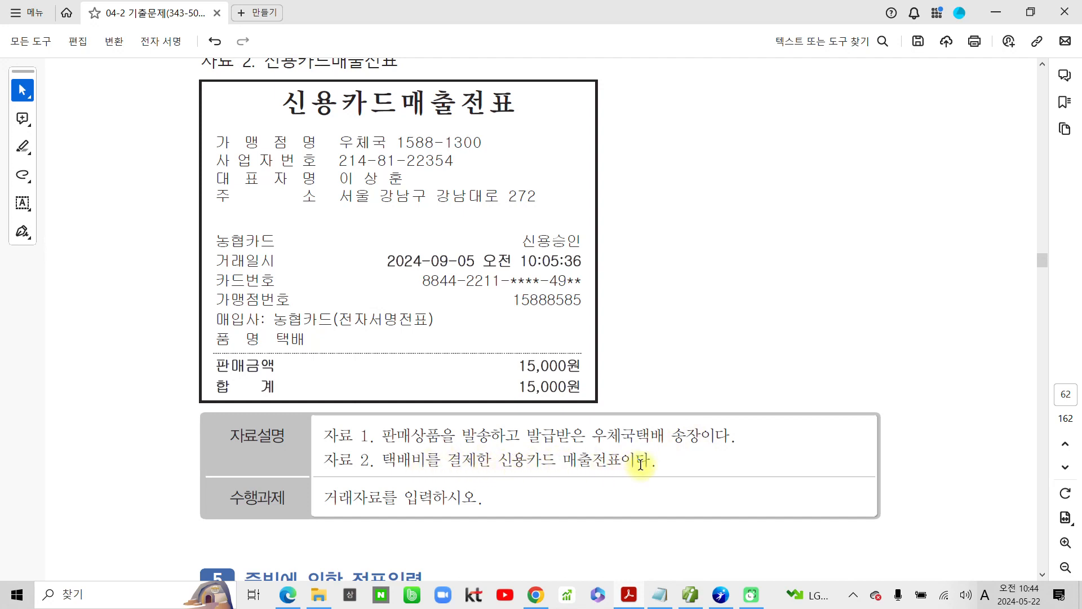
{"action": "left_click_drag", "start_coordinate": [323, 496], "coordinate": [442, 490]}
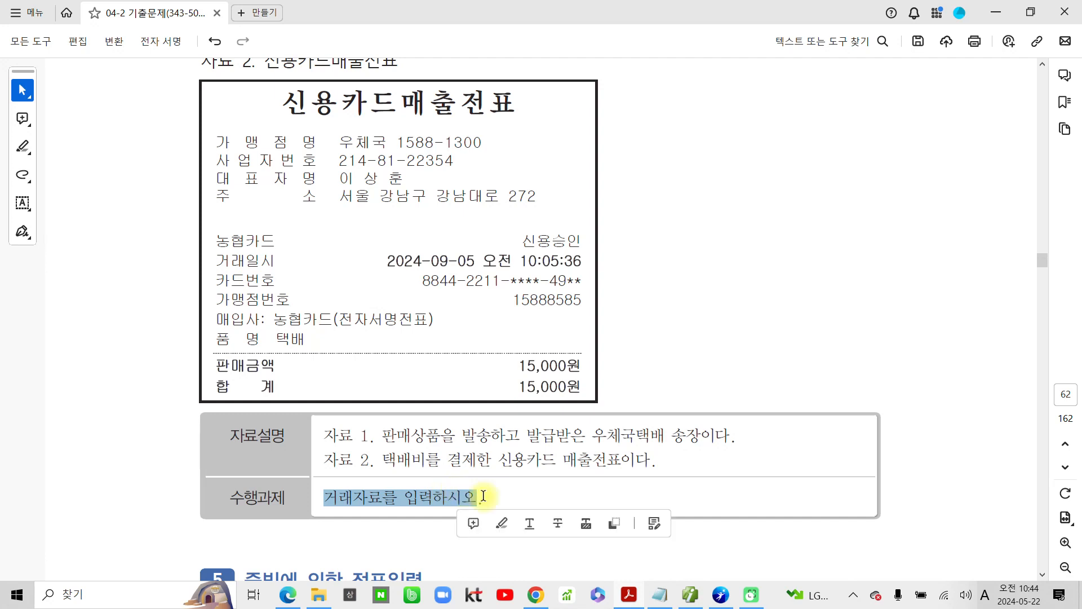
{"action": "left_click", "coordinate": [498, 518]}
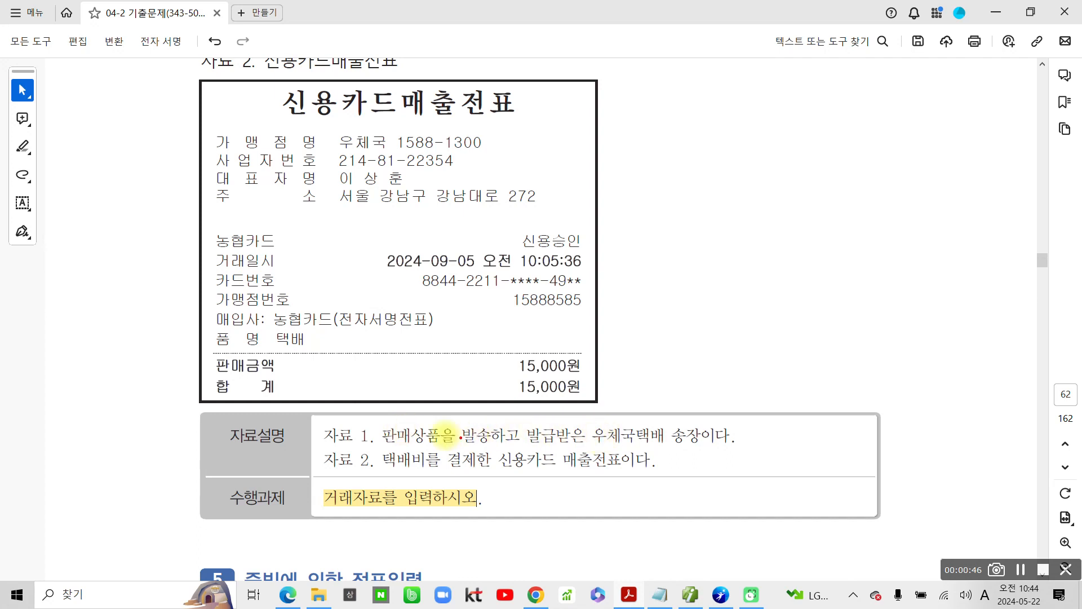
Step: Frame "판매상품을 발송하" in red, draw an arrow leading away from it and handwrite "운반비" at its end
{"action": "left_click_drag", "start_coordinate": [378, 422], "coordinate": [505, 449]}
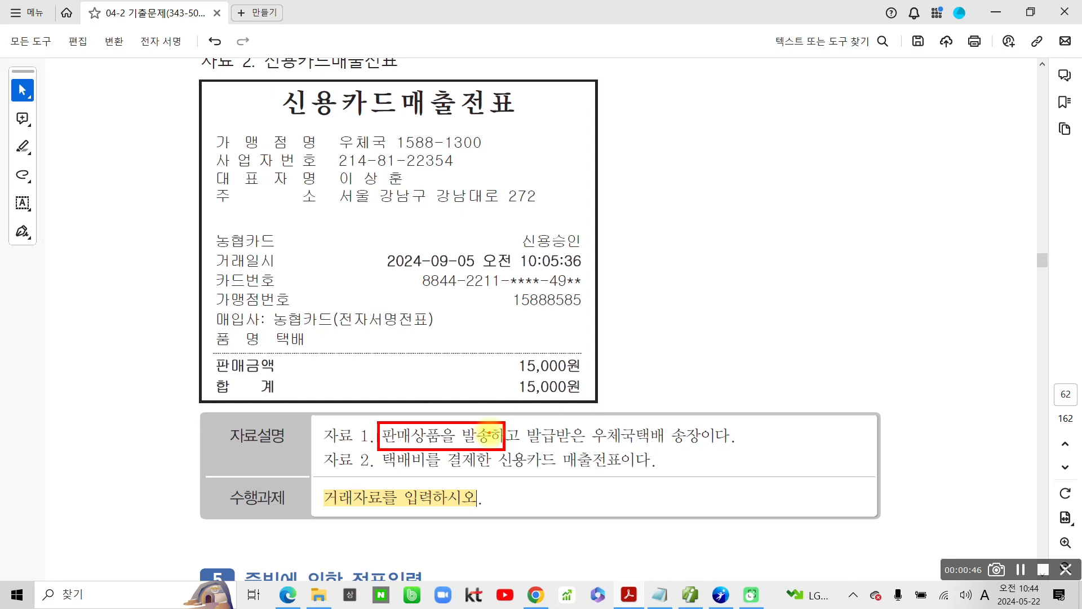
{"action": "left_click_drag", "start_coordinate": [486, 435], "coordinate": [675, 352]}
{"action": "mouse_move", "coordinate": [755, 299]}
{"action": "left_mouse_down"}
{"action": "mouse_move", "coordinate": [758, 309]}
{"action": "mouse_move", "coordinate": [756, 300]}
{"action": "left_mouse_up"}
{"action": "mouse_move", "coordinate": [712, 347]}
{"action": "left_mouse_down"}
{"action": "mouse_move", "coordinate": [793, 337]}
{"action": "mouse_move", "coordinate": [788, 369]}
{"action": "left_mouse_up"}
{"action": "left_click_drag", "start_coordinate": [804, 326], "coordinate": [806, 352]}
{"action": "mouse_move", "coordinate": [822, 308]}
{"action": "left_mouse_down"}
{"action": "mouse_move", "coordinate": [823, 351]}
{"action": "mouse_move", "coordinate": [822, 337]}
{"action": "left_mouse_up"}
{"action": "mouse_move", "coordinate": [839, 308]}
{"action": "left_mouse_down"}
{"action": "mouse_move", "coordinate": [839, 356]}
{"action": "mouse_move", "coordinate": [860, 331]}
{"action": "left_mouse_up"}
{"action": "left_click_drag", "start_coordinate": [824, 354], "coordinate": [851, 367]}
{"action": "mouse_move", "coordinate": [872, 321]}
{"action": "left_mouse_down"}
{"action": "mouse_move", "coordinate": [879, 355]}
{"action": "mouse_move", "coordinate": [888, 352]}
{"action": "left_mouse_up"}
{"action": "mouse_move", "coordinate": [873, 337]}
{"action": "left_mouse_down"}
{"action": "mouse_move", "coordinate": [888, 335]}
{"action": "mouse_move", "coordinate": [901, 388]}
{"action": "left_mouse_up"}
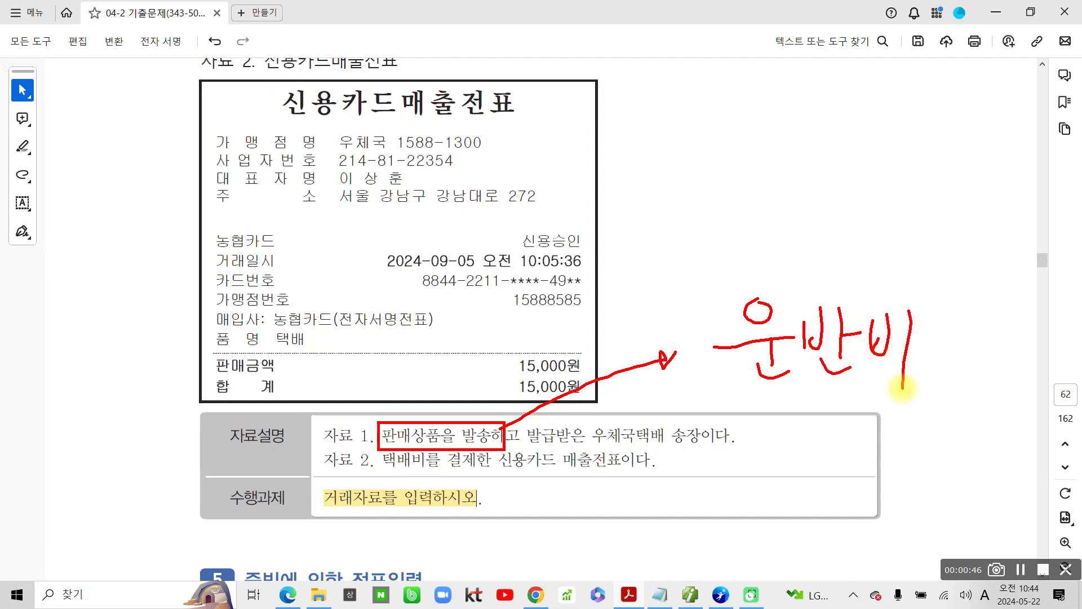
Step: Circle "신용카드" in the 자료 2 description and handwrite "미지급금" beside it in red
{"action": "mouse_move", "coordinate": [500, 458]}
{"action": "left_mouse_down"}
{"action": "mouse_move", "coordinate": [574, 481]}
{"action": "mouse_move", "coordinate": [498, 459]}
{"action": "left_mouse_up"}
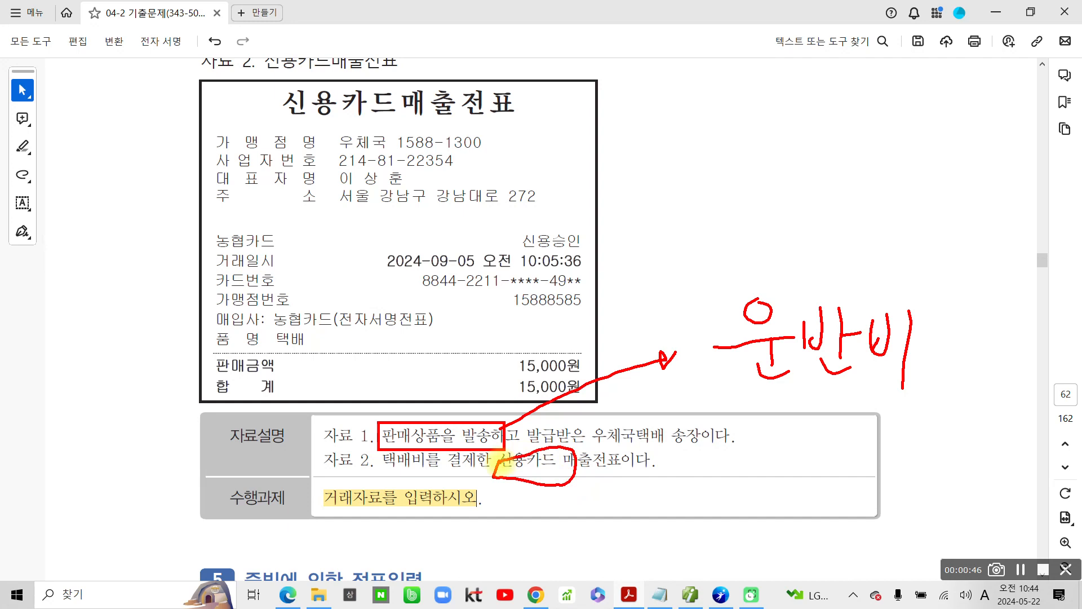
{"action": "mouse_move", "coordinate": [653, 473]}
{"action": "left_mouse_down"}
{"action": "mouse_move", "coordinate": [661, 507]}
{"action": "mouse_move", "coordinate": [679, 505]}
{"action": "left_mouse_up"}
{"action": "mouse_move", "coordinate": [696, 463]}
{"action": "left_mouse_down"}
{"action": "mouse_move", "coordinate": [696, 519]}
{"action": "mouse_move", "coordinate": [711, 504]}
{"action": "left_mouse_up"}
{"action": "left_click_drag", "start_coordinate": [715, 489], "coordinate": [737, 510]}
{"action": "mouse_move", "coordinate": [746, 459]}
{"action": "left_mouse_down"}
{"action": "mouse_move", "coordinate": [746, 517]}
{"action": "mouse_move", "coordinate": [789, 472]}
{"action": "mouse_move", "coordinate": [808, 472]}
{"action": "left_mouse_up"}
{"action": "left_click_drag", "start_coordinate": [786, 486], "coordinate": [786, 519]}
{"action": "left_click_drag", "start_coordinate": [806, 487], "coordinate": [792, 515]}
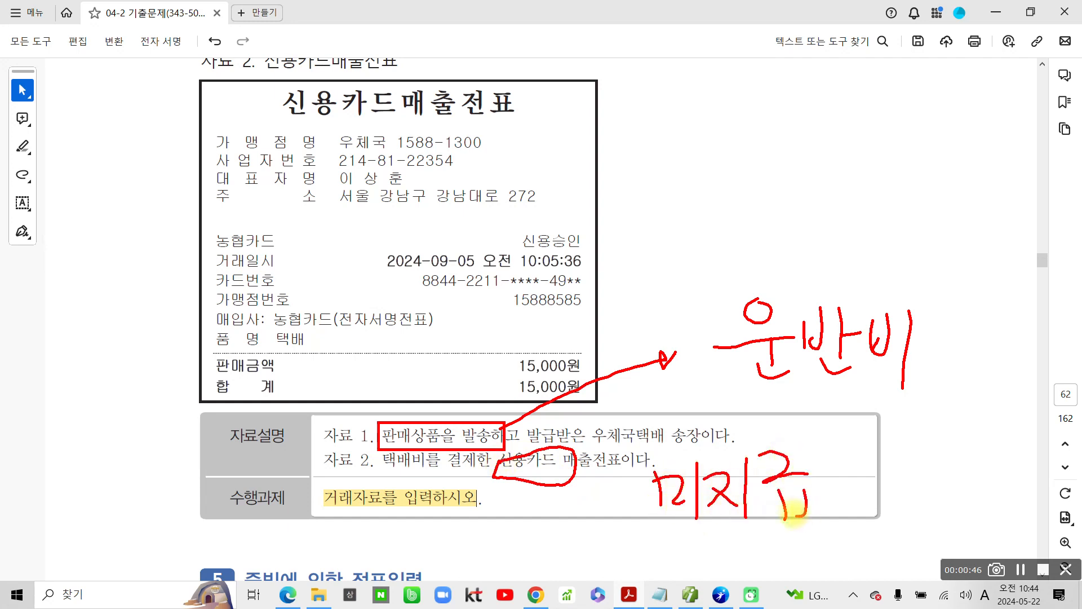
{"action": "left_click_drag", "start_coordinate": [816, 468], "coordinate": [828, 499]}
{"action": "mouse_move", "coordinate": [812, 496]}
{"action": "left_mouse_down"}
{"action": "mouse_move", "coordinate": [868, 486]}
{"action": "mouse_move", "coordinate": [832, 538]}
{"action": "left_mouse_up"}
{"action": "mouse_move", "coordinate": [830, 510]}
{"action": "left_mouse_down"}
{"action": "mouse_move", "coordinate": [857, 507]}
{"action": "mouse_move", "coordinate": [839, 532]}
{"action": "left_mouse_up"}
{"action": "left_click_drag", "start_coordinate": [837, 533], "coordinate": [876, 529]}
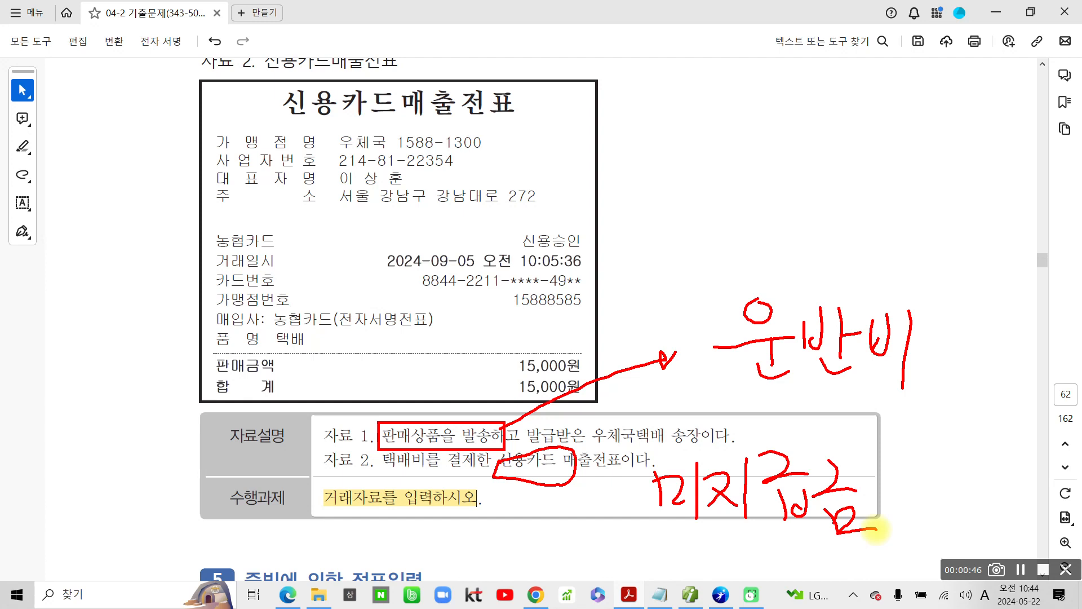
{"action": "mouse_move", "coordinate": [304, 279]}
{"action": "left_mouse_down"}
{"action": "mouse_move", "coordinate": [321, 345]}
{"action": "mouse_move", "coordinate": [292, 299]}
{"action": "left_mouse_up"}
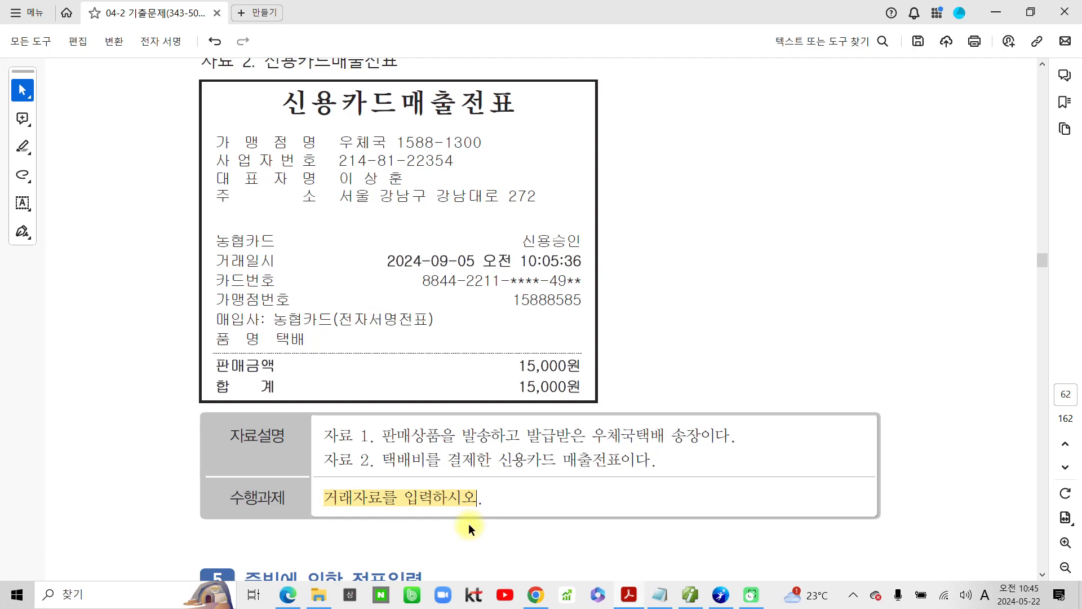
Step: Check the card slip's transaction date, switch to the accounting program and set the general voucher date to 09월 05일
{"action": "double_click", "coordinate": [474, 264]}
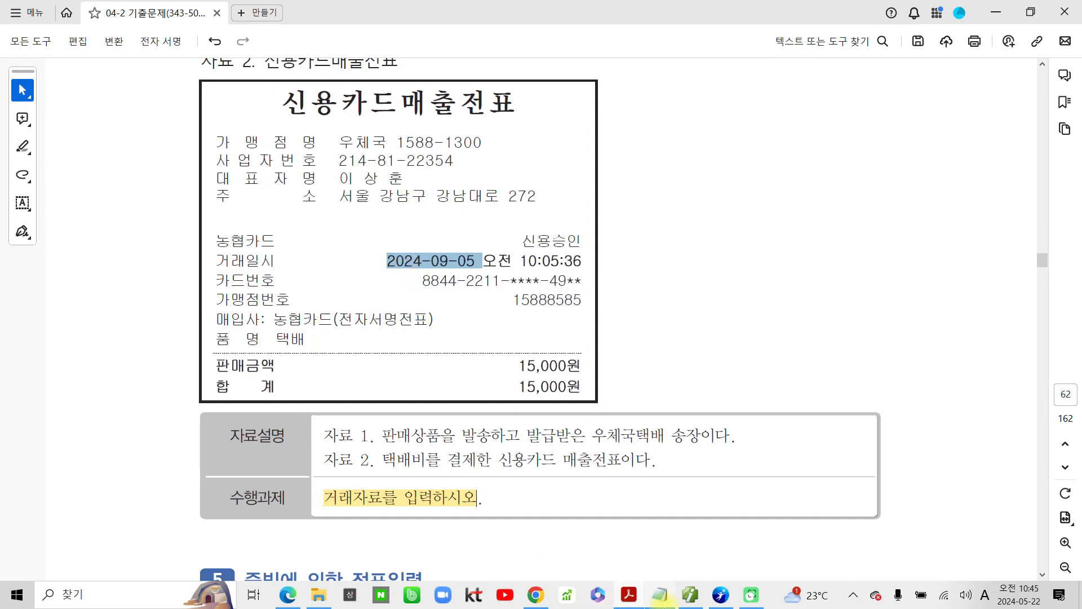
{"action": "left_click", "coordinate": [691, 596]}
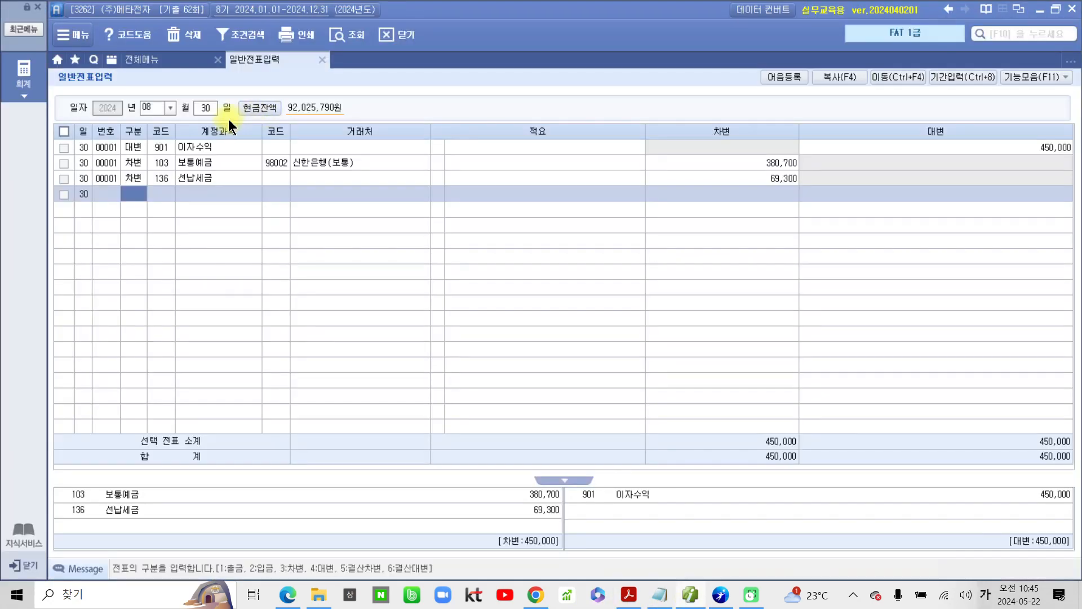
{"action": "left_click", "coordinate": [170, 108]}
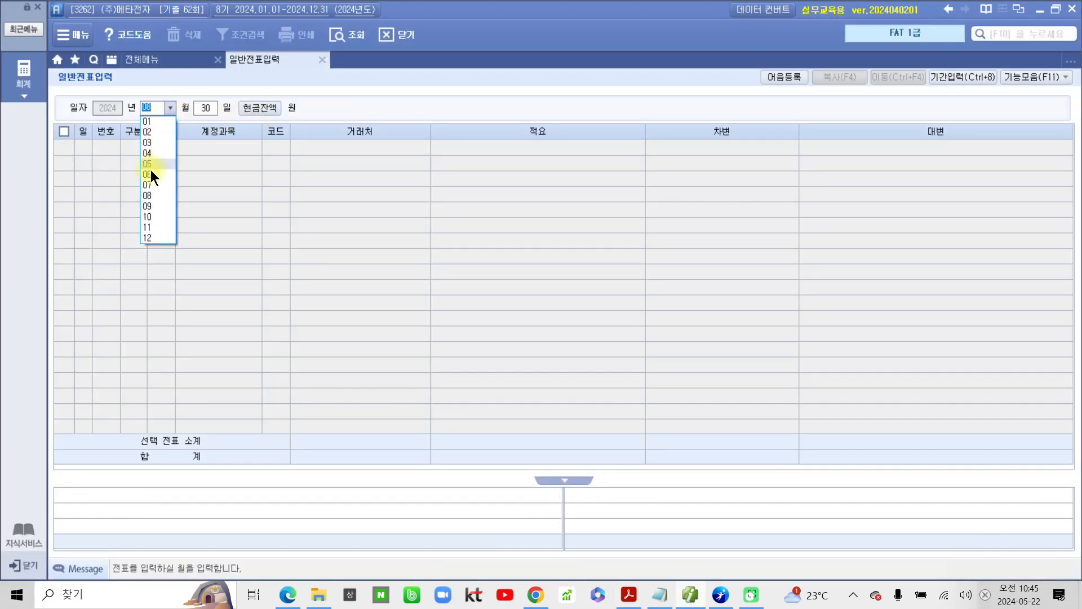
{"action": "left_click", "coordinate": [150, 206]}
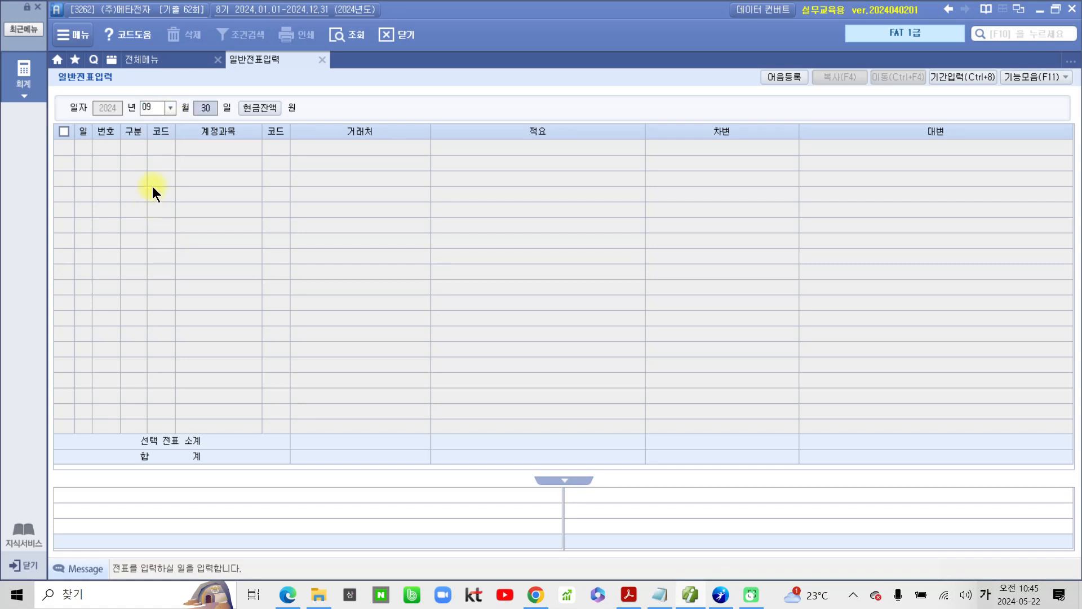
{"action": "type", "text": "05"}
{"action": "key", "text": "Return"}
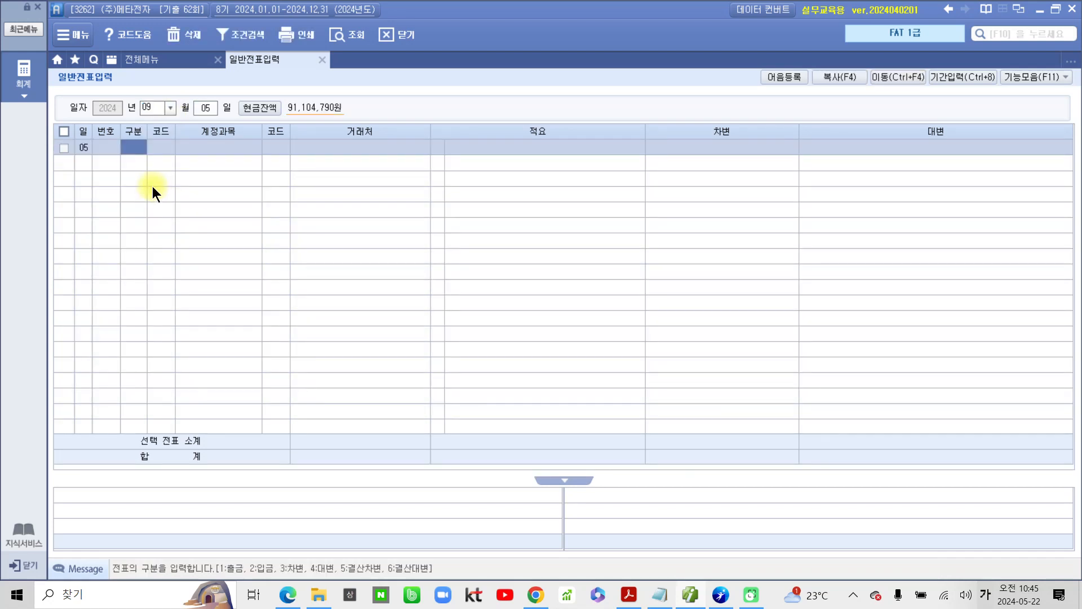
Step: Start a debit (차변) line in the voucher with account 824 운반비, leaving the counterparty and description blank
{"action": "type", "text": "3"}
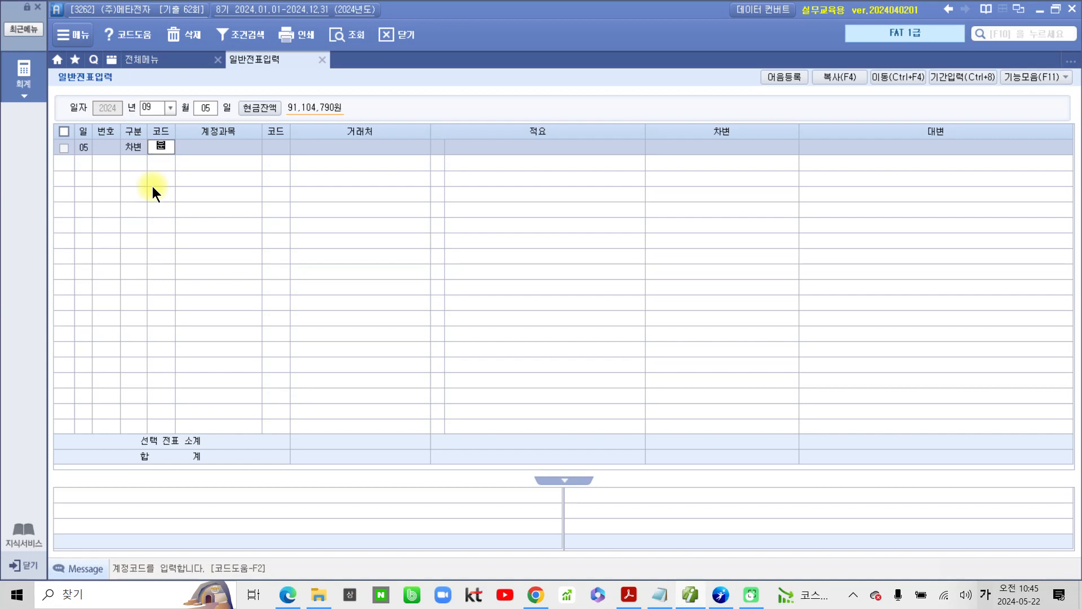
{"action": "type", "text": "운반"}
{"action": "key", "text": "Return"}
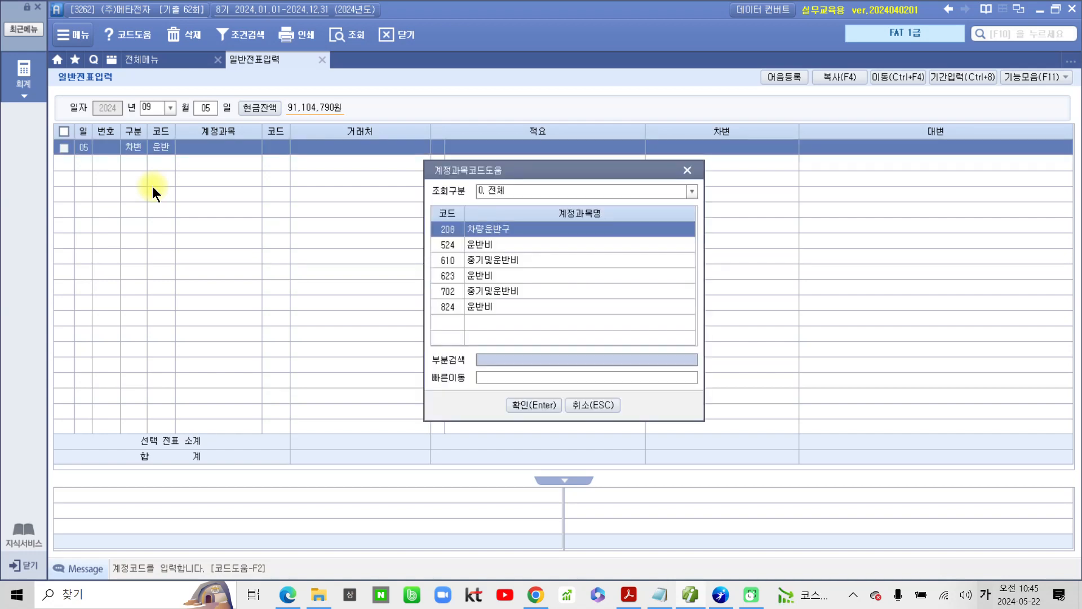
{"action": "key", "text": "Down"}
{"action": "key", "text": "Down"}
{"action": "key", "text": "Down"}
{"action": "key", "text": "Down"}
{"action": "key", "text": "Down"}
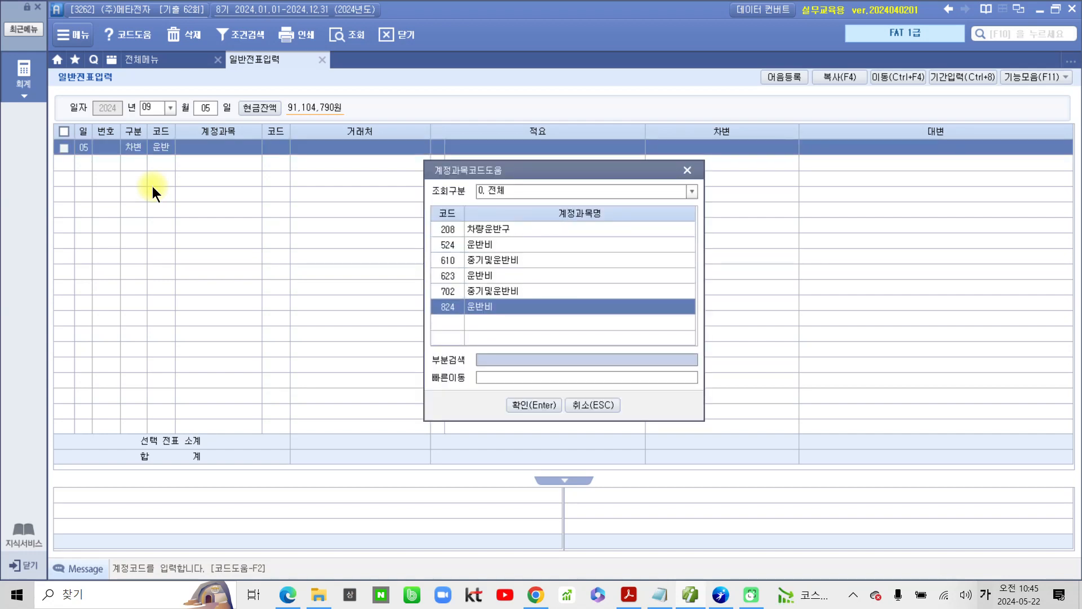
{"action": "key", "text": "Return"}
{"action": "key", "text": "Return"}
{"action": "key", "text": "Return"}
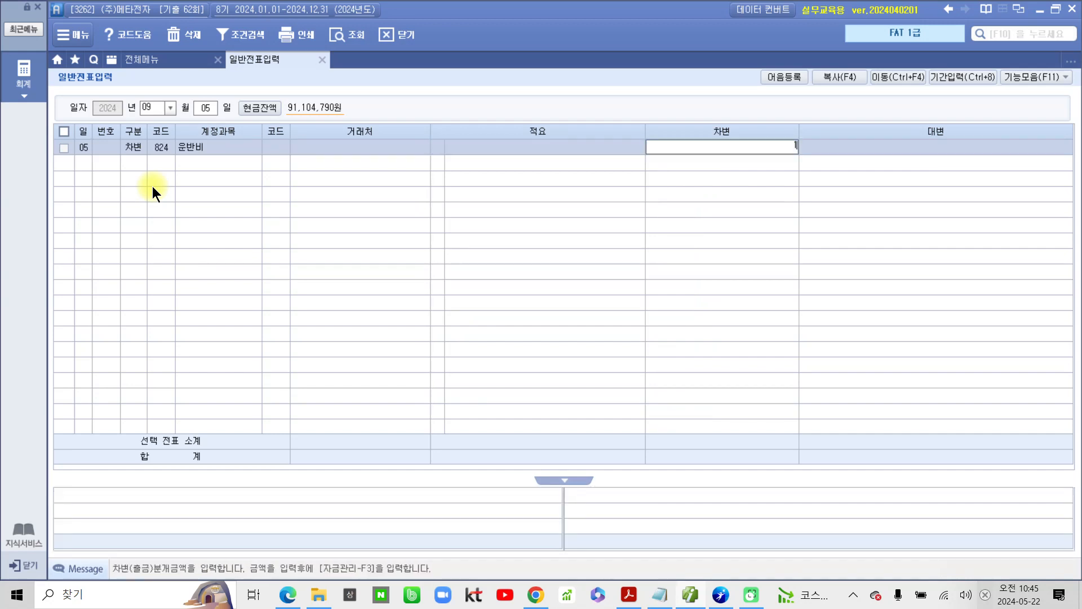
Step: Enter 15,000 as the debit amount of the 운반비 line
{"action": "type", "text": "15"}
{"action": "key", "text": "plus"}
{"action": "key", "text": "Return"}
Step: Complete the credit (대변) line with account 253 미지급금, counterparty 농협카드 and amount 15,000
{"action": "key", "text": "Return"}
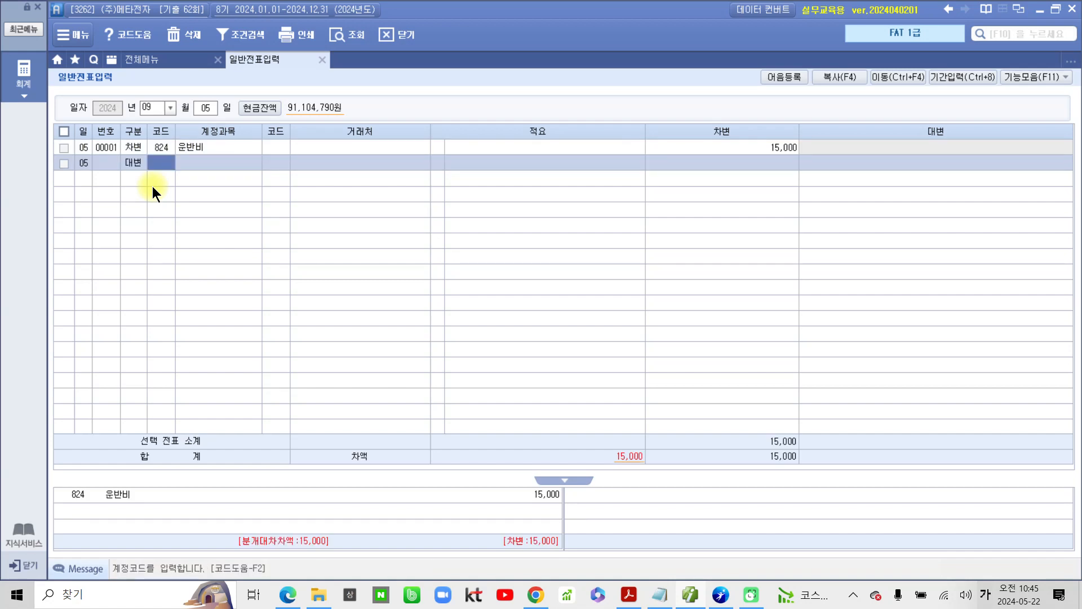
{"action": "type", "text": "253"}
{"action": "key", "text": "Return"}
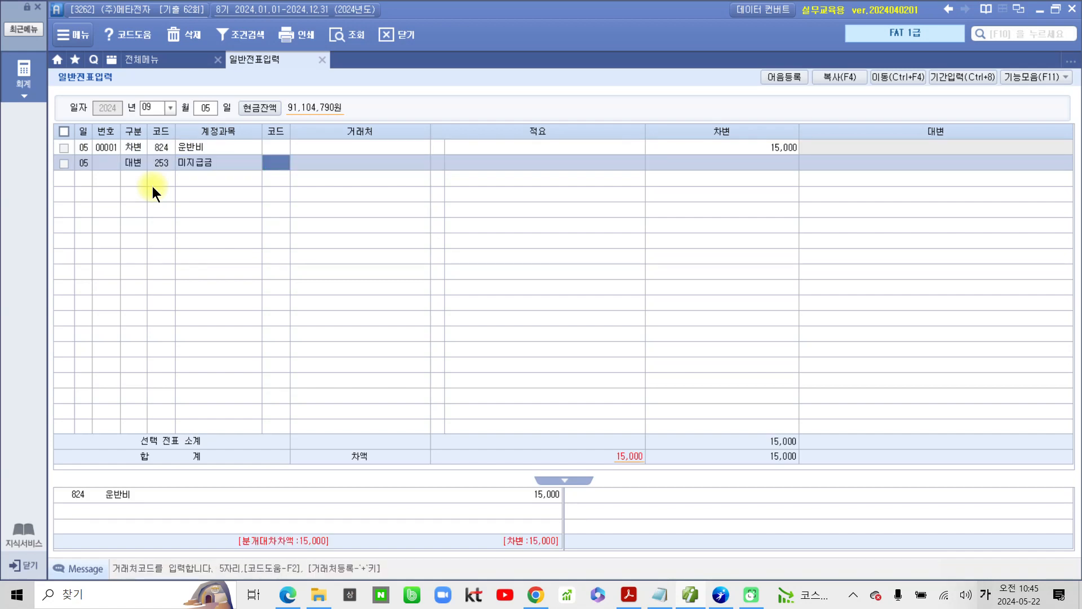
{"action": "type", "text": "농협"}
{"action": "key", "text": "Return"}
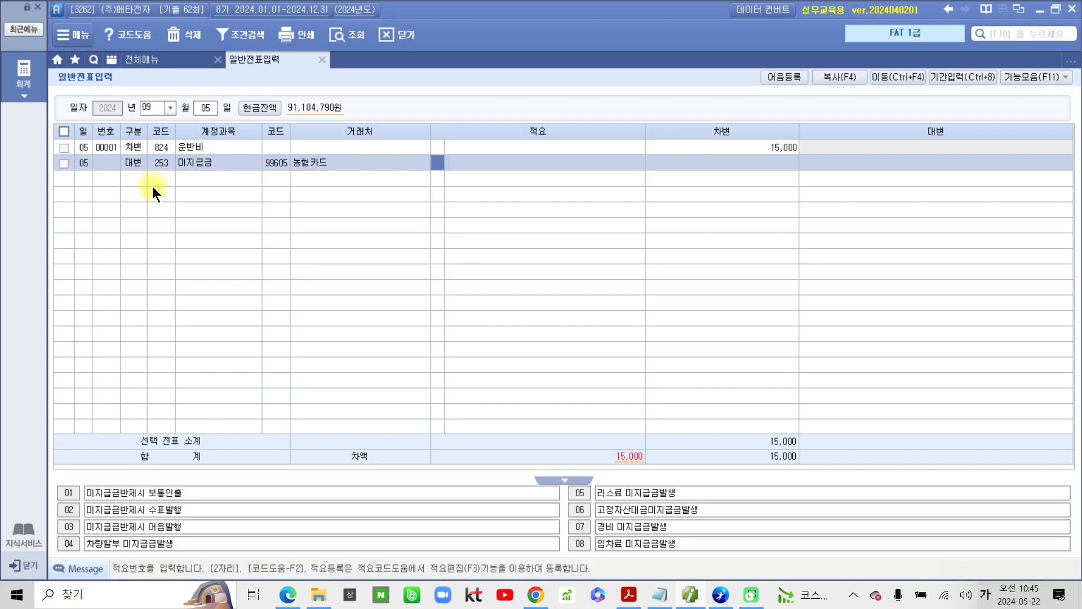
{"action": "key", "text": "Return"}
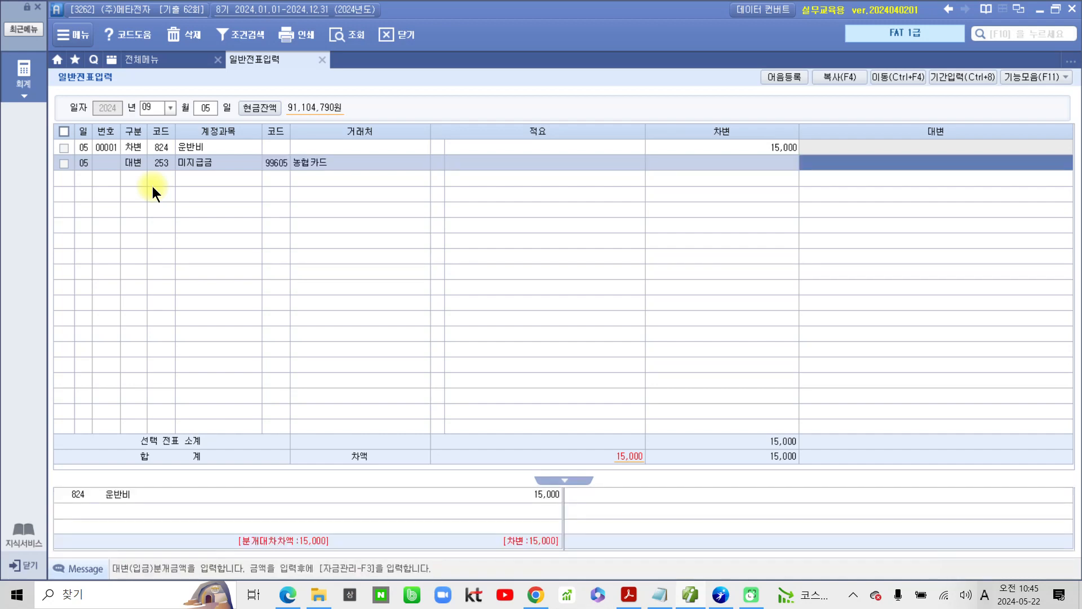
{"action": "type", "text": "15"}
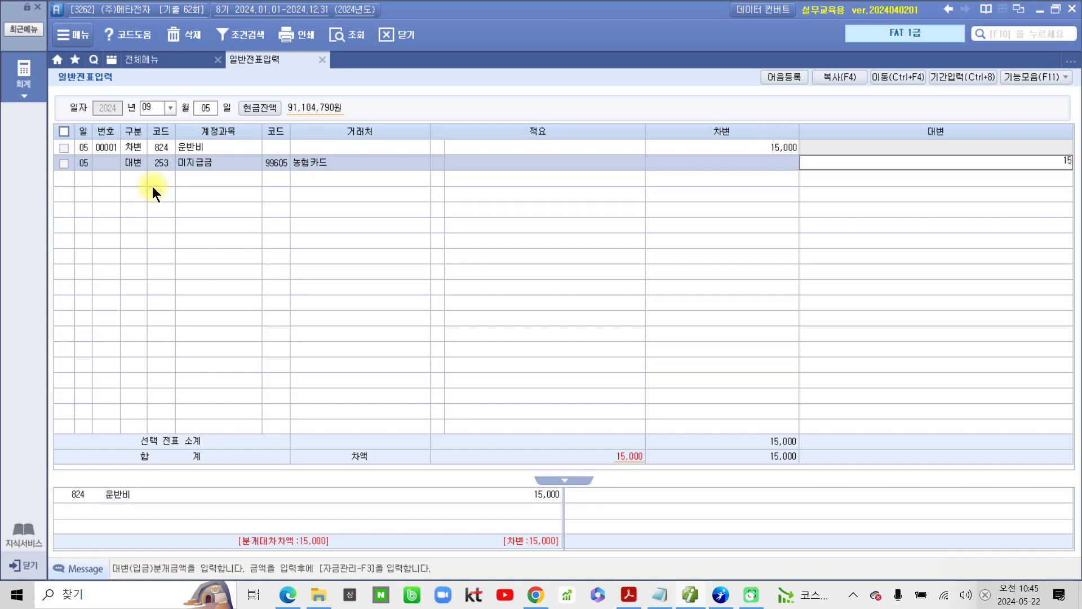
{"action": "type", "text": ",000"}
{"action": "key", "text": "Return"}
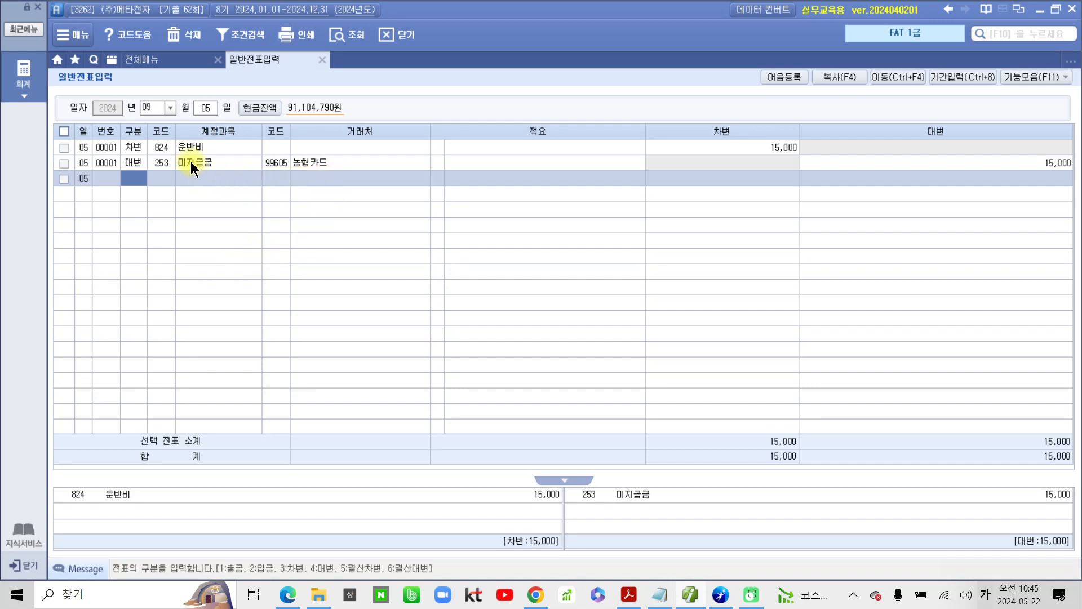
{"action": "left_click", "coordinate": [164, 150]}
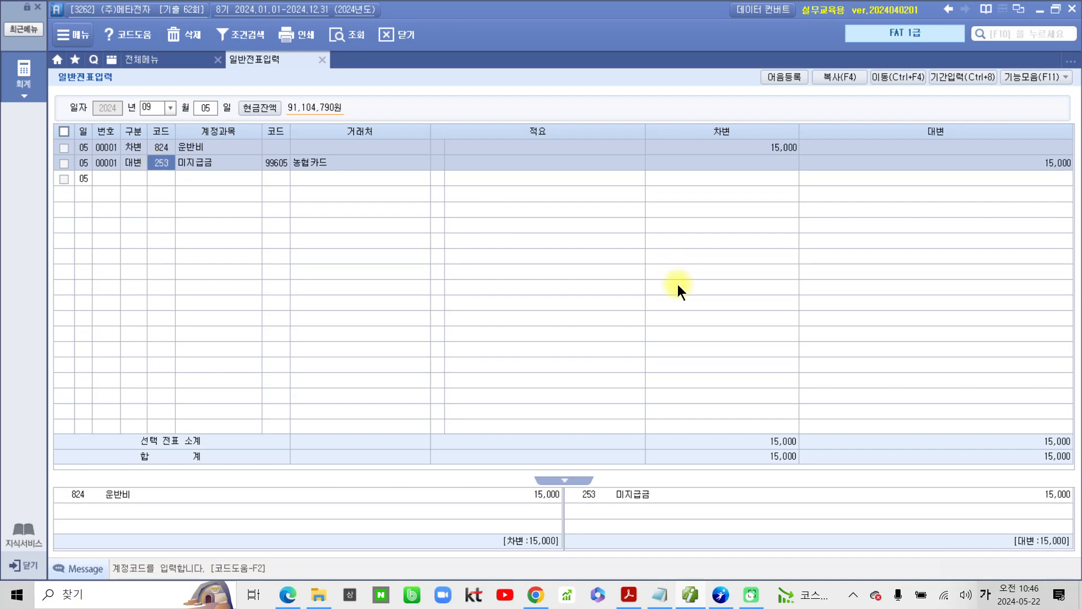
Step: Switch to the exam PDF, go to question 5 (증빙에 의한 전표입력) and highlight the 총보험료 amount 85 만원
{"action": "left_click", "coordinate": [640, 598]}
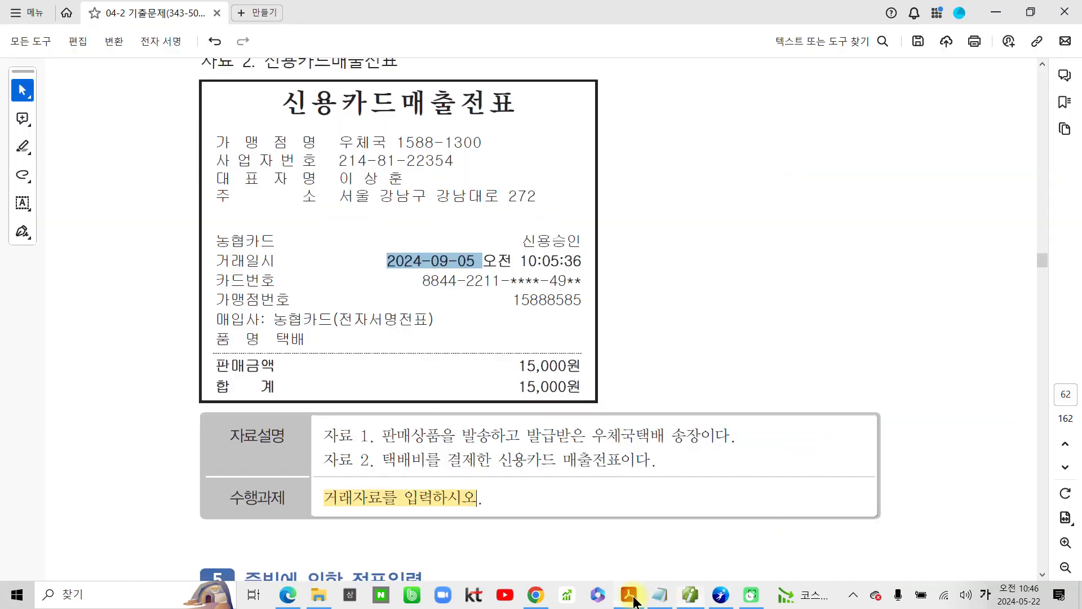
{"action": "scroll", "coordinate": [361, 448], "scroll_direction": "down", "scroll_amount": 5}
{"action": "scroll", "coordinate": [362, 451], "scroll_direction": "down", "scroll_amount": 3}
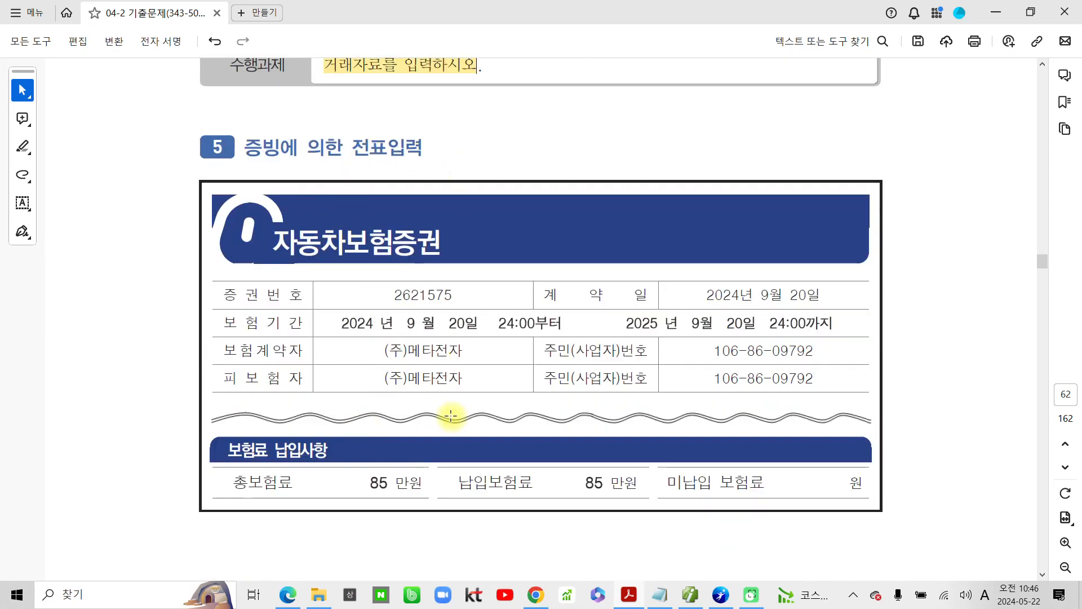
{"action": "scroll", "coordinate": [451, 415], "scroll_direction": "down", "scroll_amount": 2}
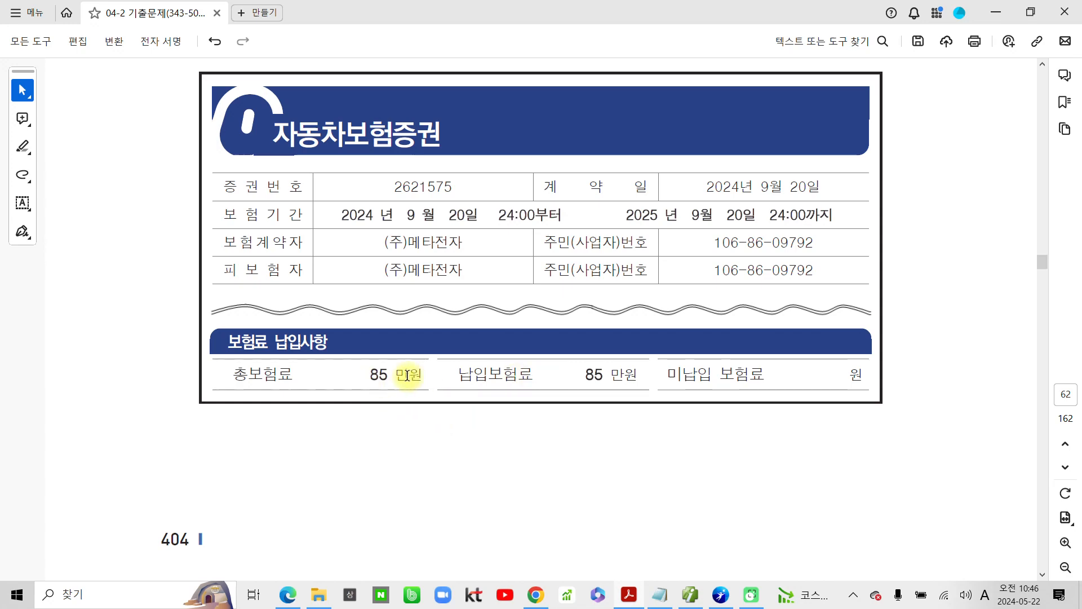
{"action": "left_click_drag", "start_coordinate": [367, 376], "coordinate": [422, 377]}
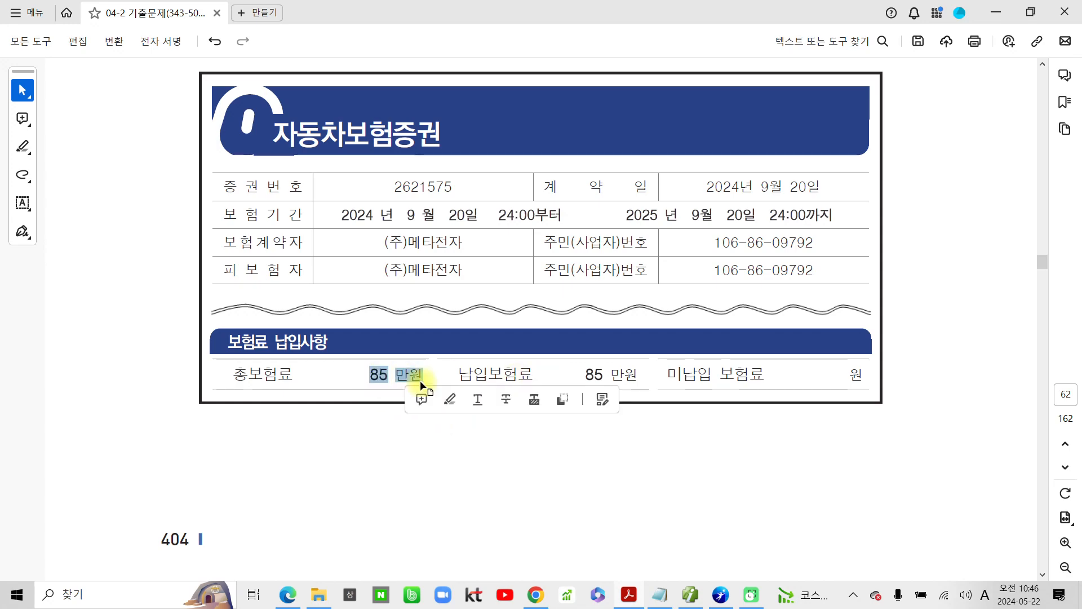
{"action": "left_click", "coordinate": [452, 399]}
Step: Highlight the 850,000 withdrawal amount in the 보통예금(국민은행) transaction table
{"action": "scroll", "coordinate": [408, 488], "scroll_direction": "down", "scroll_amount": 9}
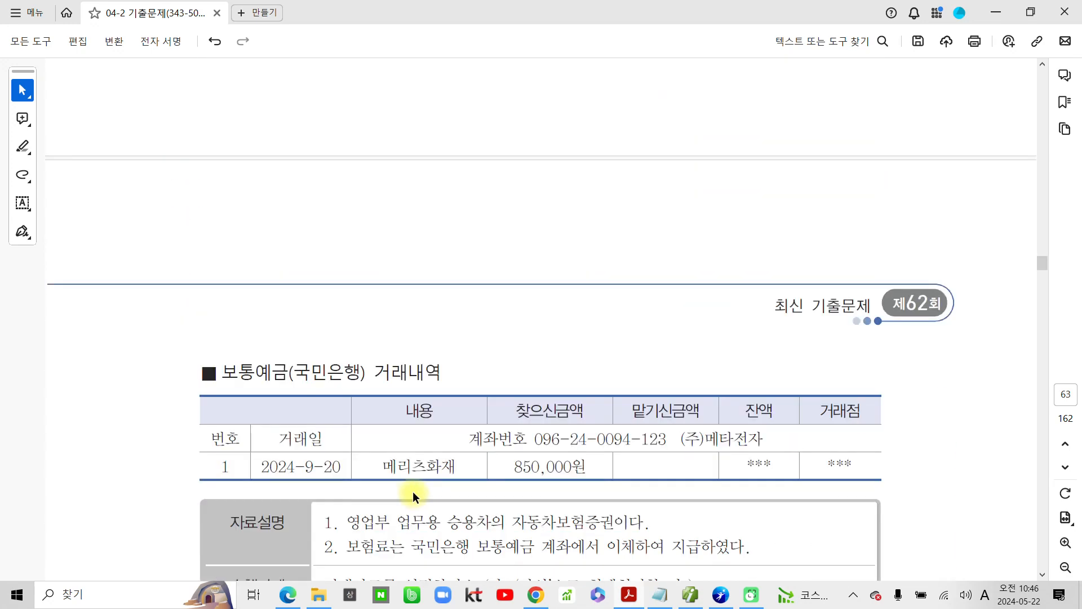
{"action": "scroll", "coordinate": [412, 491], "scroll_direction": "down", "scroll_amount": 2}
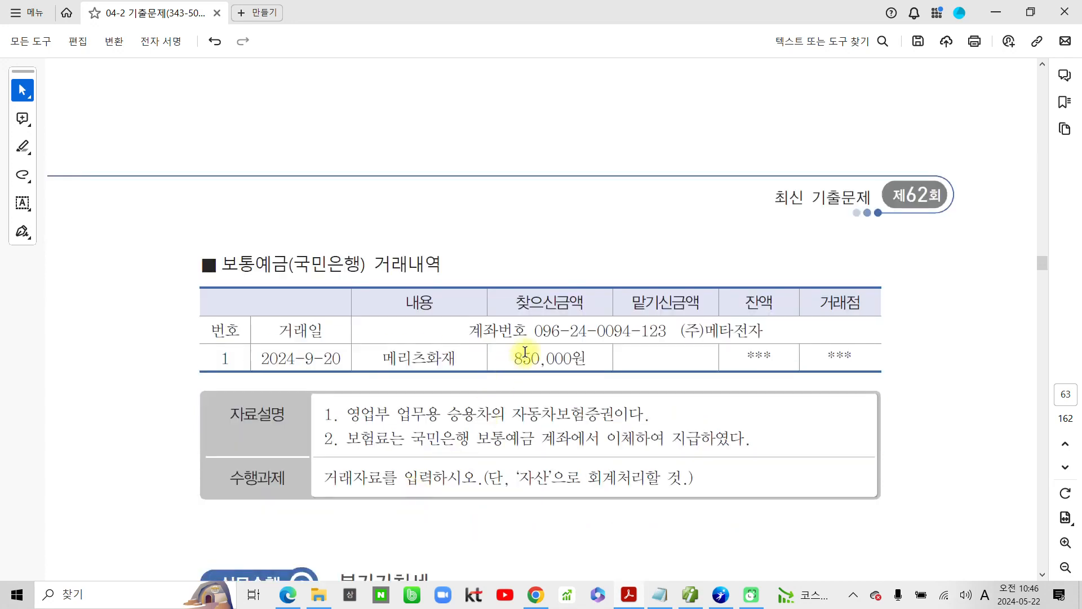
{"action": "left_click_drag", "start_coordinate": [512, 358], "coordinate": [573, 359]}
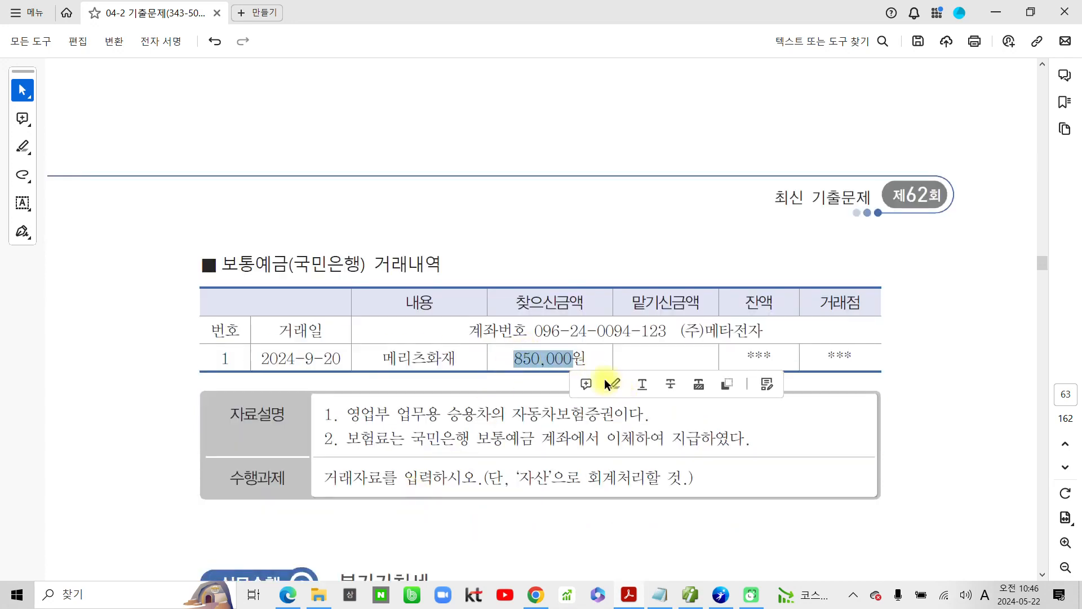
{"action": "left_click", "coordinate": [605, 381]}
Step: Highlight 보통예금 in the 자료설명 and 자산 in the 수행과제 of question 5
{"action": "scroll", "coordinate": [321, 438], "scroll_direction": "down", "scroll_amount": 1}
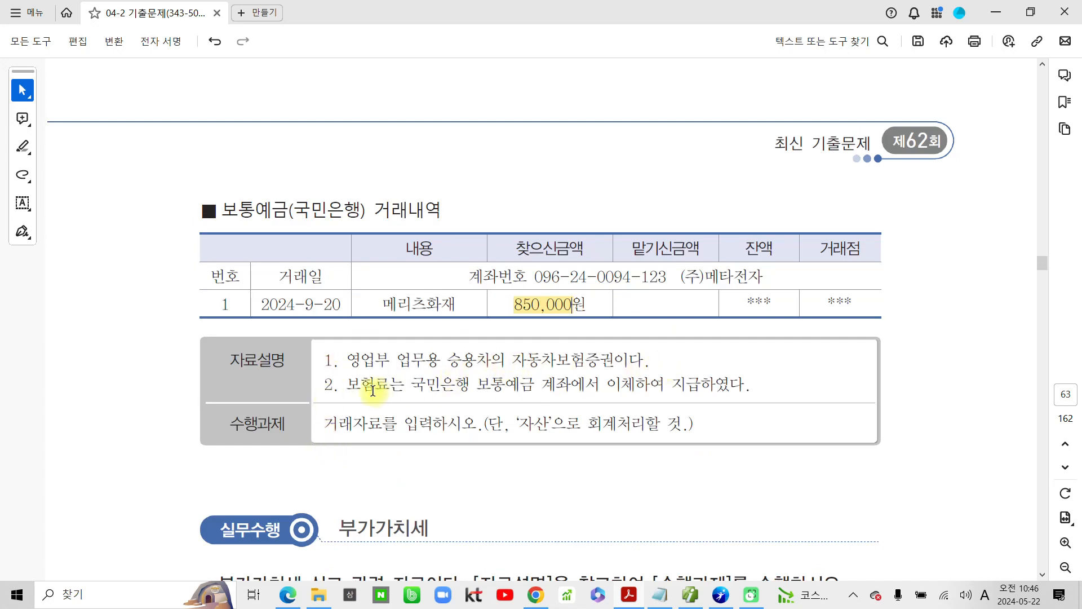
{"action": "left_click_drag", "start_coordinate": [470, 385], "coordinate": [532, 393]}
{"action": "left_click", "coordinate": [552, 410]}
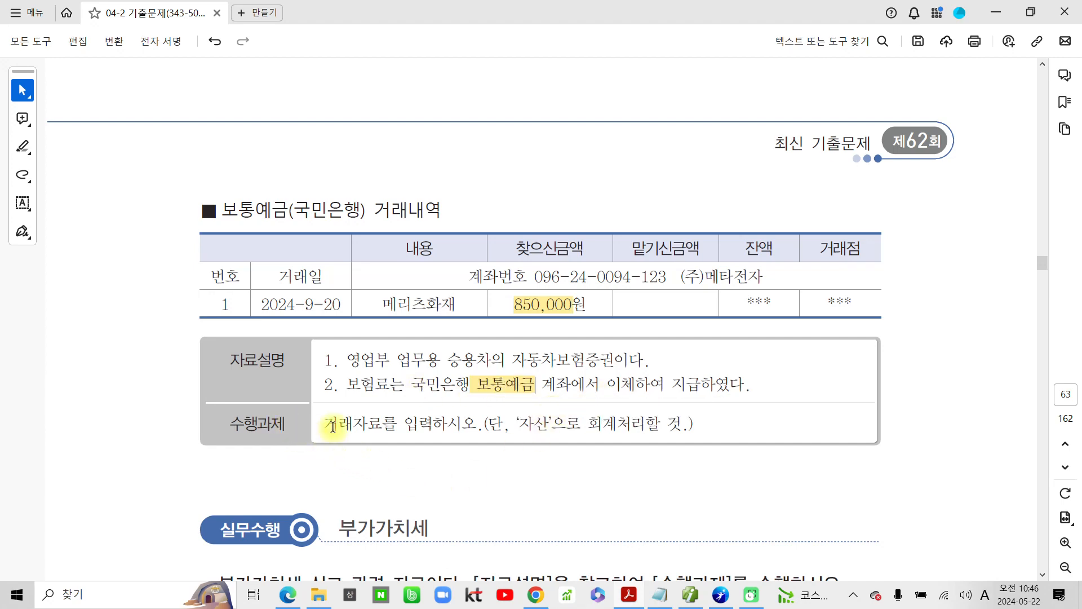
{"action": "left_click_drag", "start_coordinate": [519, 423], "coordinate": [544, 422]}
{"action": "left_click", "coordinate": [574, 449]}
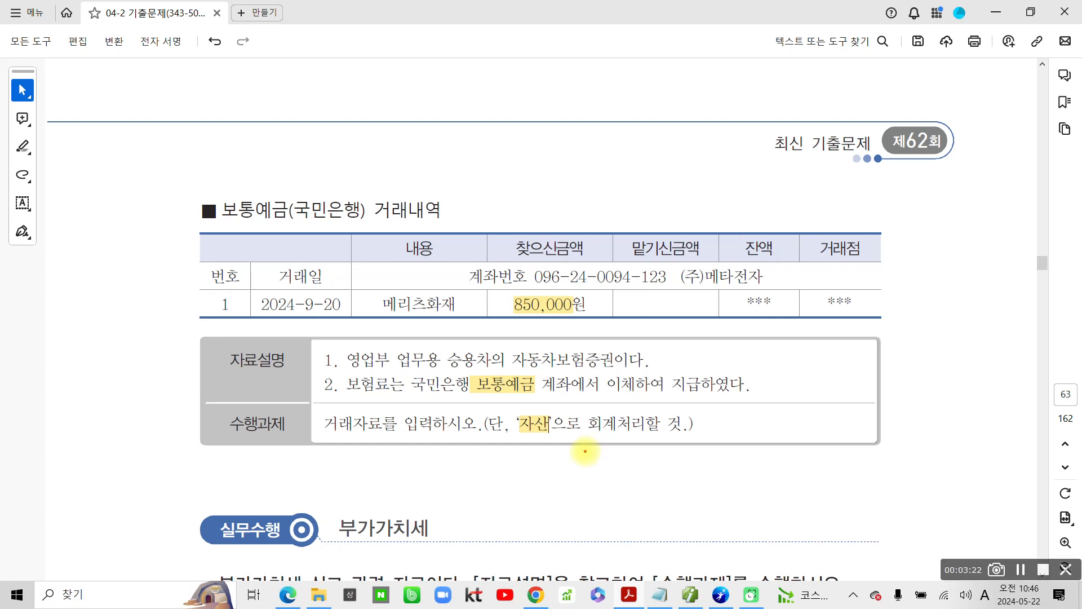
Step: Circle 보험료, underline 자산 and handwrite 선급비용 as a note beneath the task, and clear the marks
{"action": "mouse_move", "coordinate": [388, 394]}
{"action": "left_mouse_down"}
{"action": "mouse_move", "coordinate": [369, 365]}
{"action": "mouse_move", "coordinate": [386, 394]}
{"action": "left_mouse_up"}
{"action": "left_click_drag", "start_coordinate": [510, 443], "coordinate": [554, 434]}
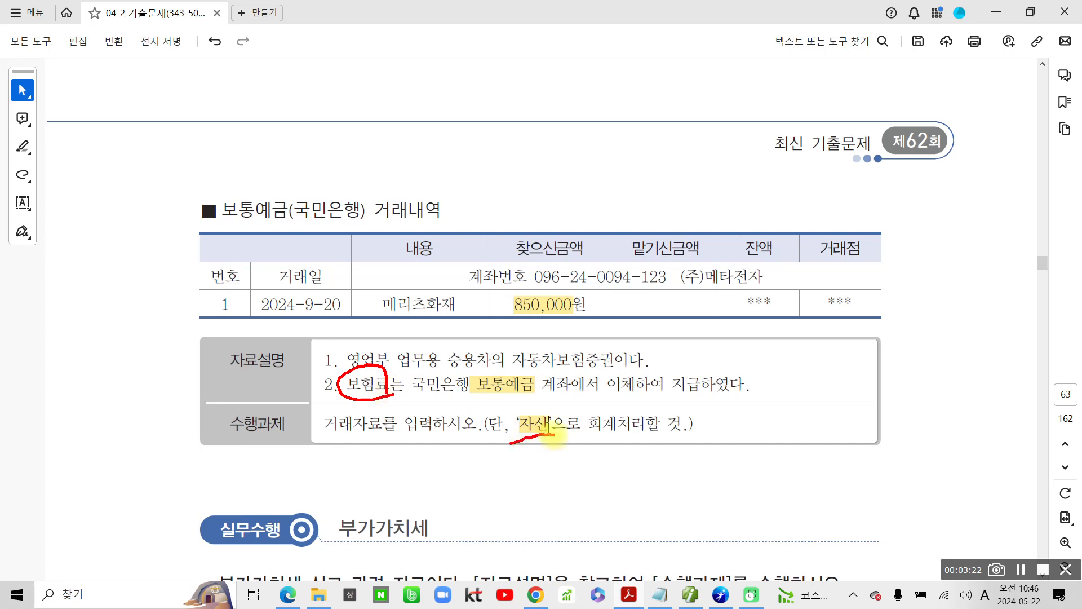
{"action": "left_click_drag", "start_coordinate": [461, 462], "coordinate": [477, 473]}
{"action": "left_click_drag", "start_coordinate": [471, 495], "coordinate": [489, 503]}
{"action": "left_click_drag", "start_coordinate": [482, 460], "coordinate": [491, 512]}
{"action": "mouse_move", "coordinate": [485, 493]}
{"action": "left_mouse_down"}
{"action": "mouse_move", "coordinate": [509, 486]}
{"action": "mouse_move", "coordinate": [506, 524]}
{"action": "left_mouse_up"}
{"action": "mouse_move", "coordinate": [542, 461]}
{"action": "left_mouse_down"}
{"action": "mouse_move", "coordinate": [528, 501]}
{"action": "mouse_move", "coordinate": [566, 508]}
{"action": "left_mouse_up"}
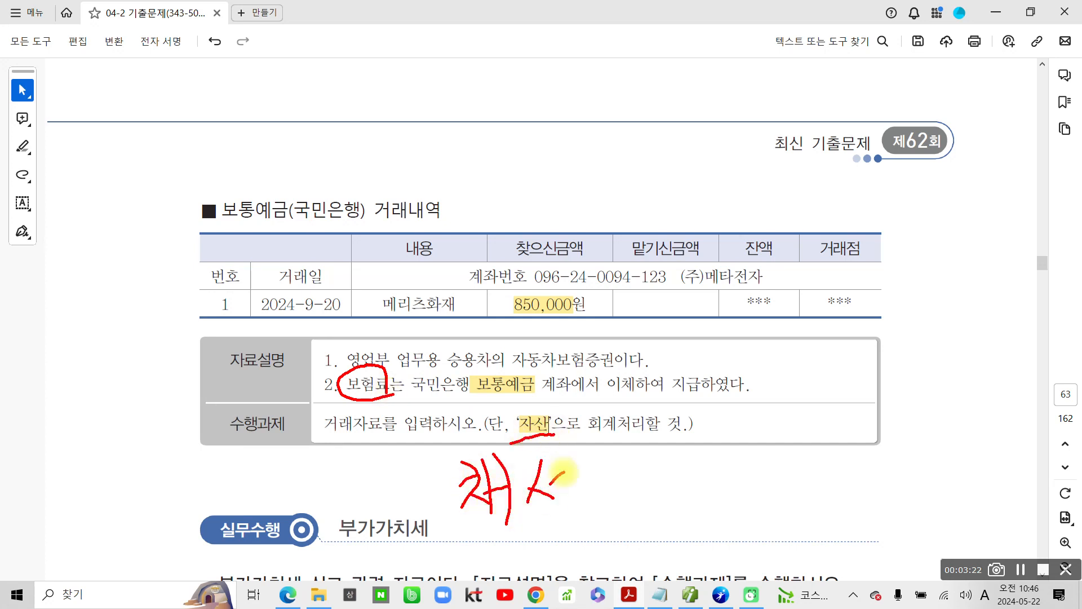
{"action": "left_click_drag", "start_coordinate": [576, 463], "coordinate": [579, 484]}
{"action": "mouse_move", "coordinate": [558, 480]}
{"action": "left_mouse_down"}
{"action": "mouse_move", "coordinate": [560, 504]}
{"action": "mouse_move", "coordinate": [586, 512]}
{"action": "left_mouse_up"}
{"action": "mouse_move", "coordinate": [586, 459]}
{"action": "left_mouse_down"}
{"action": "mouse_move", "coordinate": [617, 474]}
{"action": "mouse_move", "coordinate": [600, 513]}
{"action": "mouse_move", "coordinate": [619, 505]}
{"action": "left_mouse_up"}
{"action": "left_click_drag", "start_coordinate": [598, 514], "coordinate": [642, 485]}
{"action": "mouse_move", "coordinate": [651, 454]}
{"action": "left_mouse_down"}
{"action": "mouse_move", "coordinate": [648, 488]}
{"action": "mouse_move", "coordinate": [680, 506]}
{"action": "left_mouse_up"}
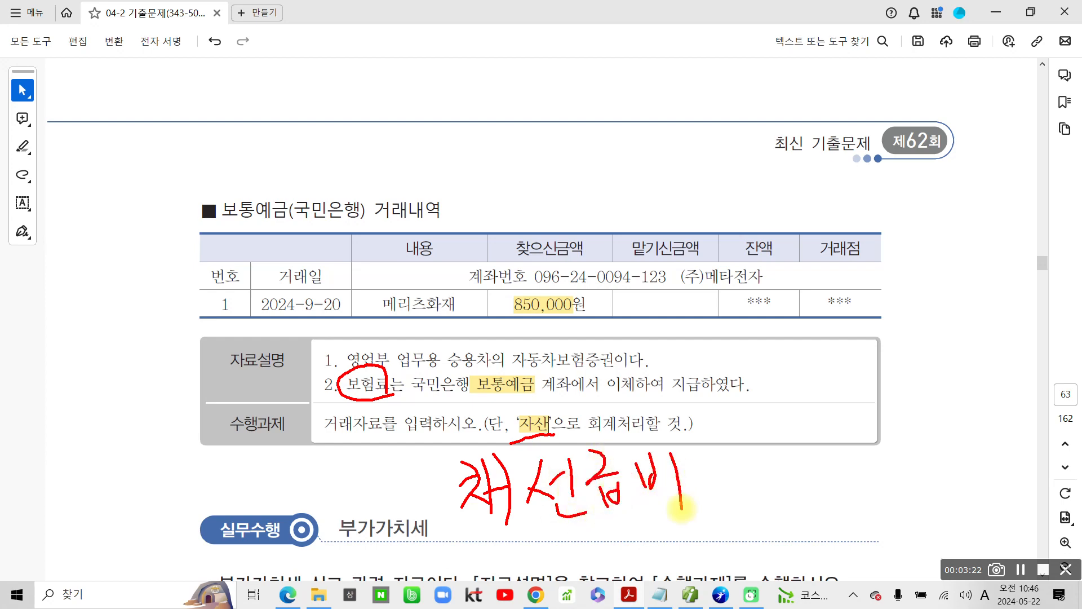
{"action": "left_click_drag", "start_coordinate": [697, 445], "coordinate": [701, 455]}
{"action": "mouse_move", "coordinate": [686, 476]}
{"action": "left_mouse_down"}
{"action": "mouse_move", "coordinate": [738, 468]}
{"action": "mouse_move", "coordinate": [717, 501]}
{"action": "mouse_move", "coordinate": [727, 500]}
{"action": "left_mouse_up"}
{"action": "left_click_drag", "start_coordinate": [697, 457], "coordinate": [699, 448]}
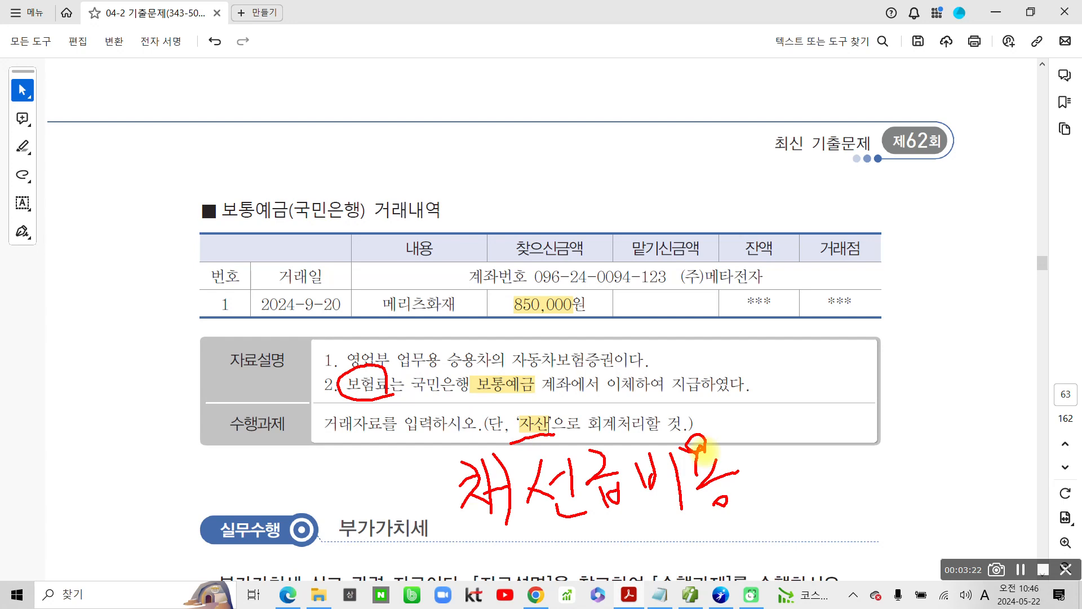
{"action": "key", "text": "Escape"}
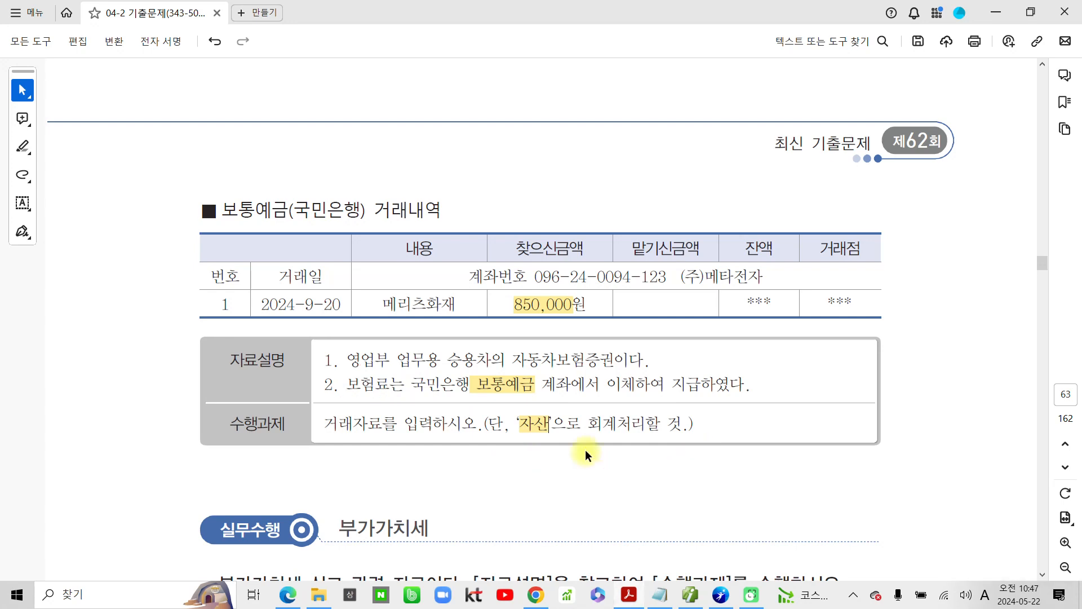
Step: Highlight the -9-20 part of the transaction date, switch to the accounting program and set the general voucher date to 09월 20일
{"action": "left_click_drag", "start_coordinate": [346, 307], "coordinate": [294, 307]}
{"action": "left_click", "coordinate": [335, 330]}
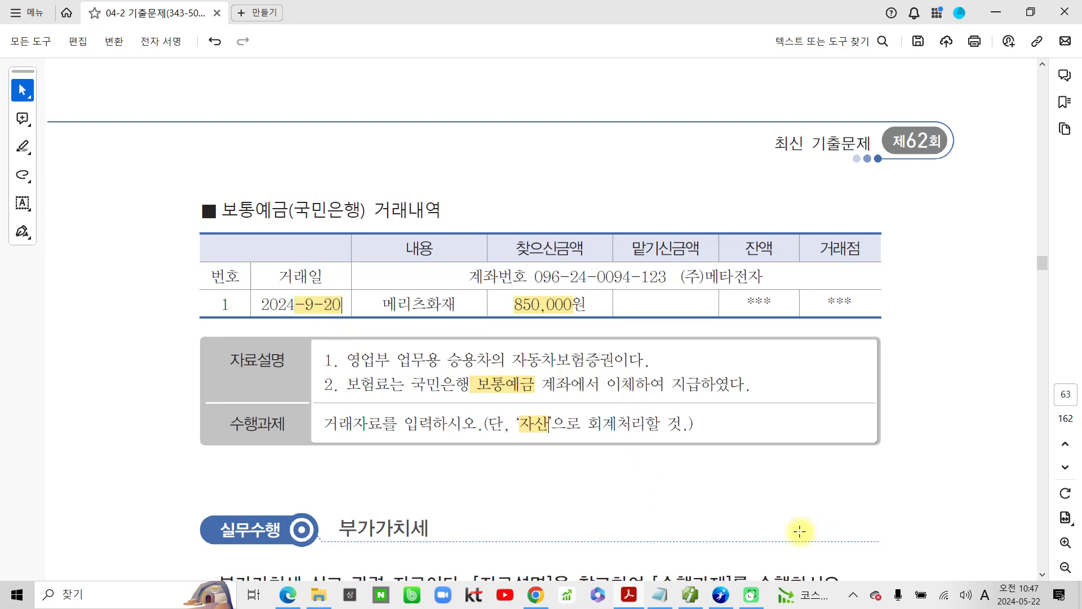
{"action": "left_click", "coordinate": [692, 598]}
{"action": "left_click", "coordinate": [209, 108]}
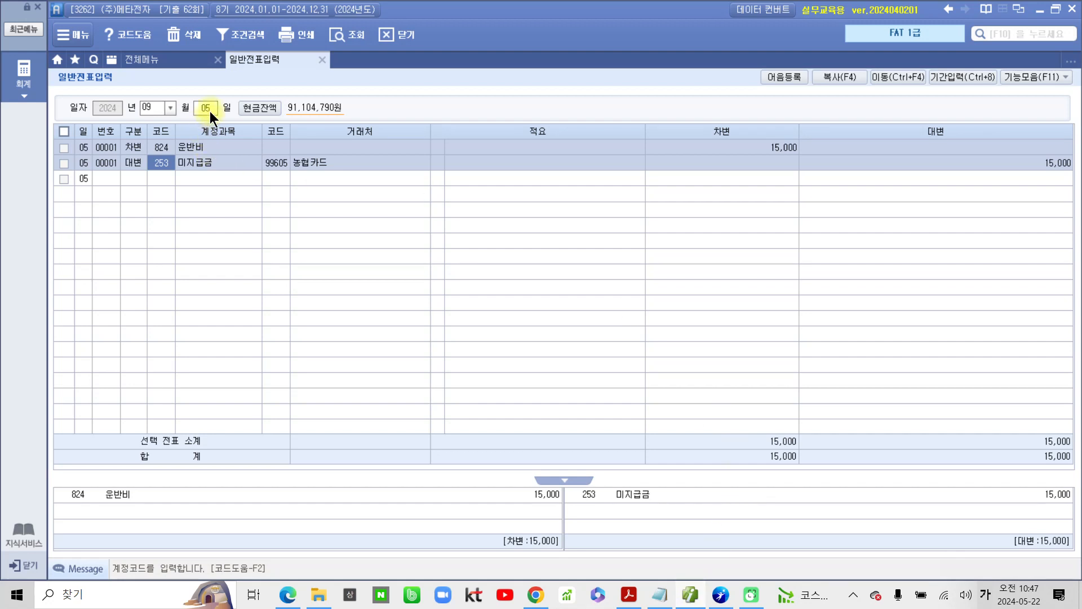
{"action": "type", "text": "05"}
{"action": "type", "text": "2"}
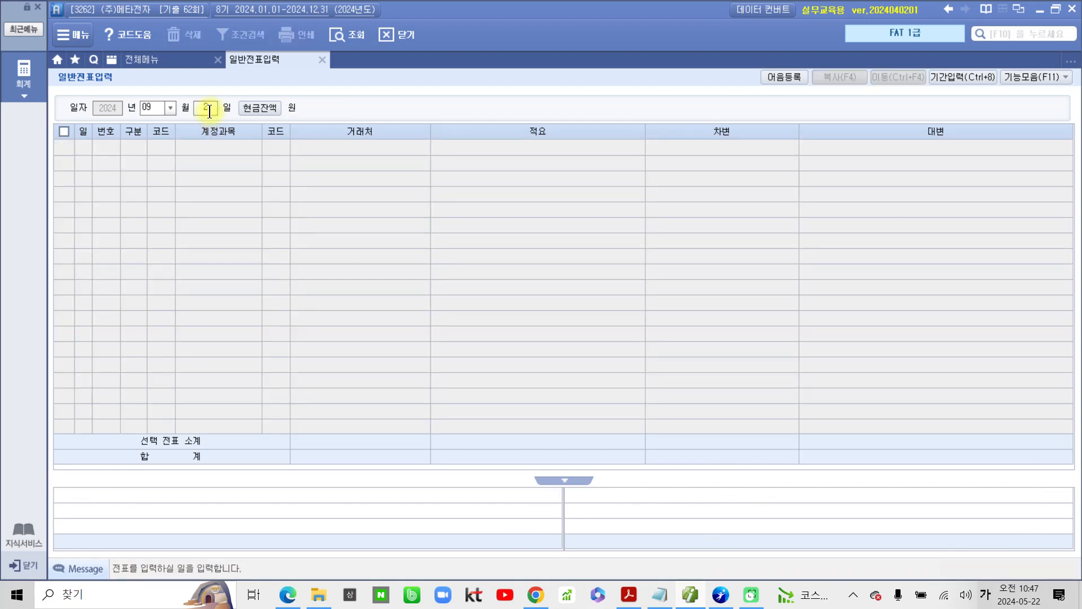
{"action": "type", "text": "0"}
{"action": "key", "text": "Return"}
Step: Start a debit (차변) line in the voucher with account 133 선급비용, chosen from the 선급 account search
{"action": "type", "text": "3"}
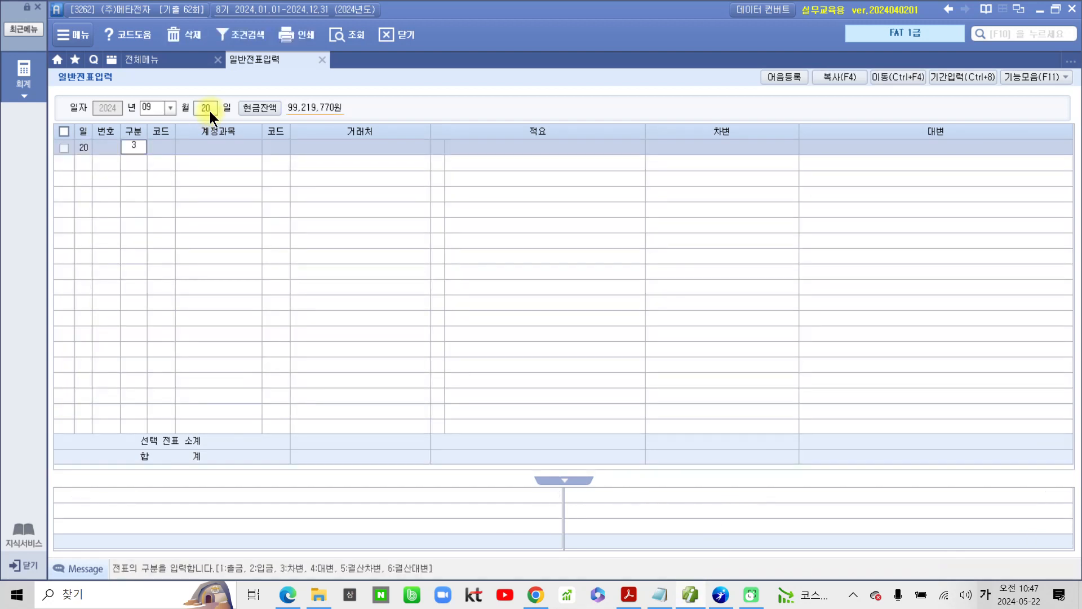
{"action": "key", "text": "Return"}
{"action": "type", "text": "ㅅㅓㄴ급"}
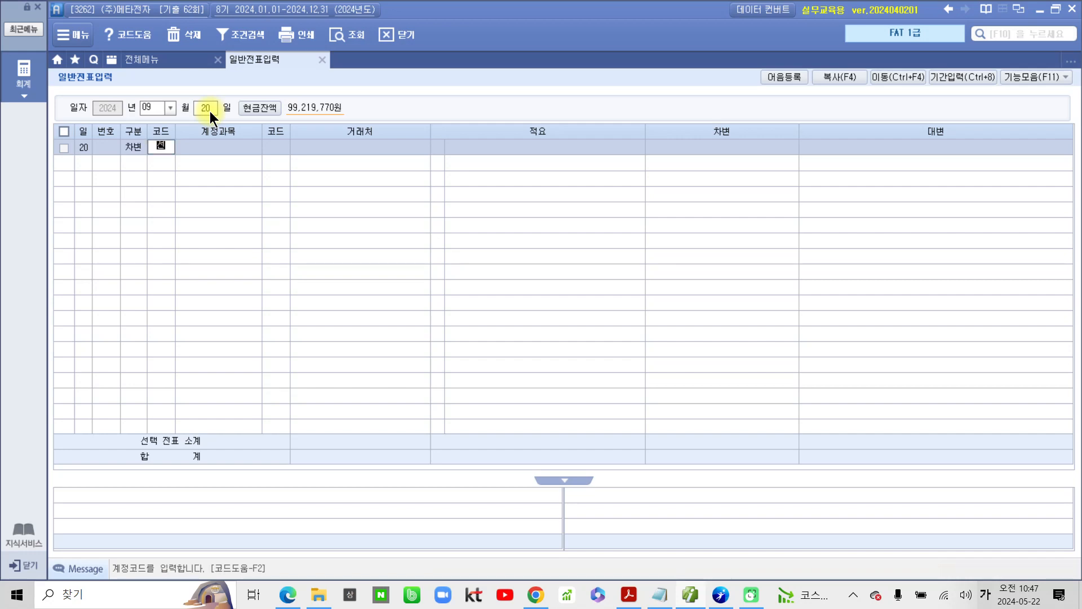
{"action": "key", "text": "Return"}
{"action": "key", "text": "Down"}
{"action": "key", "text": "Down"}
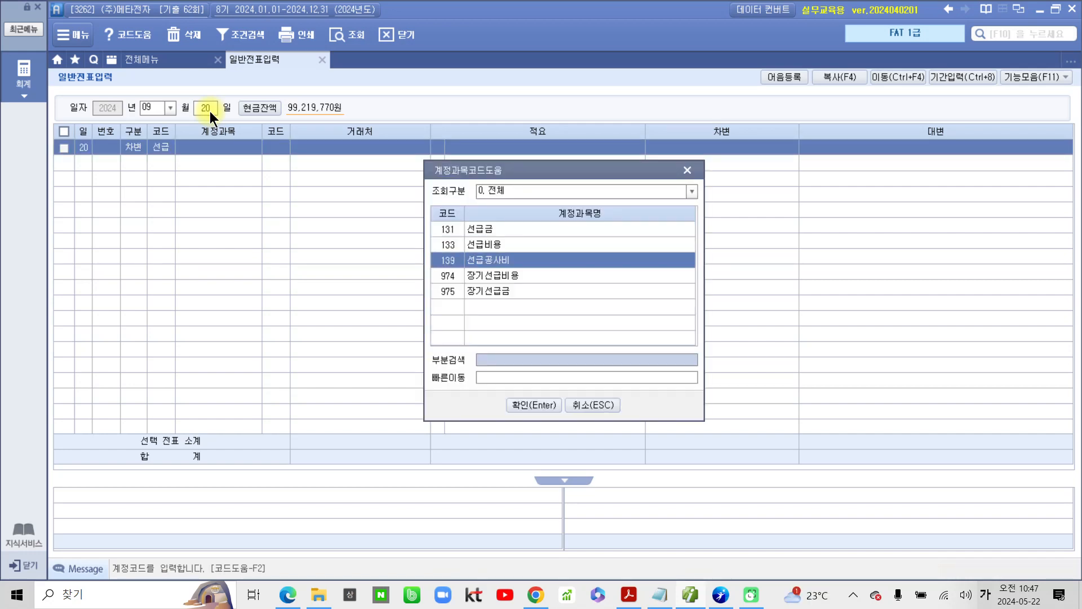
{"action": "key", "text": "Up"}
{"action": "key", "text": "Up"}
{"action": "key", "text": "Return"}
Step: Leave the counterparty and description of the 선급비용 line blank and enter 850,000 as its debit amount
{"action": "key", "text": "Return"}
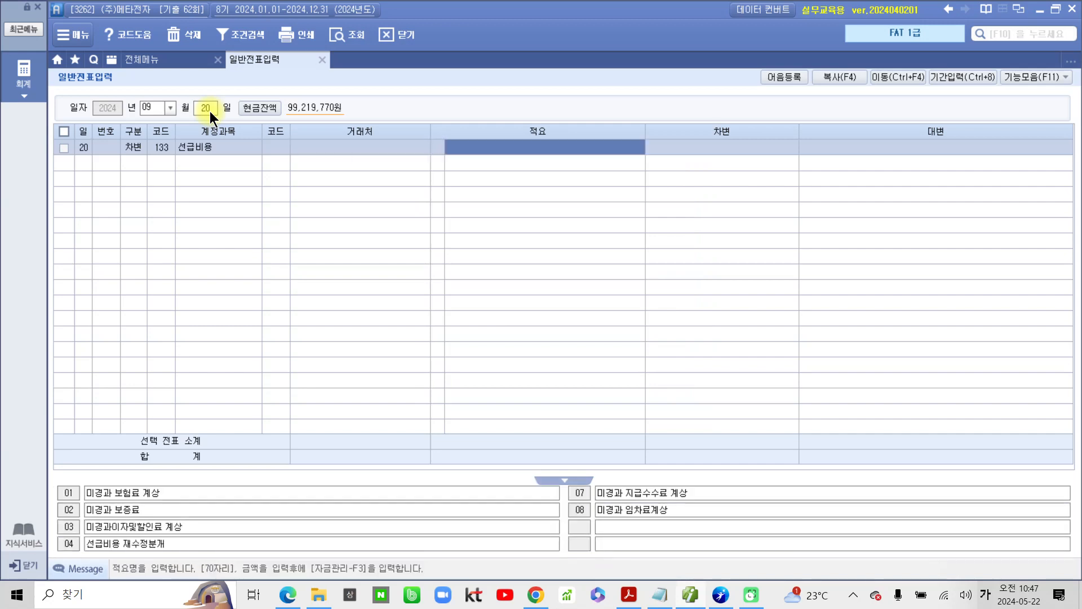
{"action": "key", "text": "Return"}
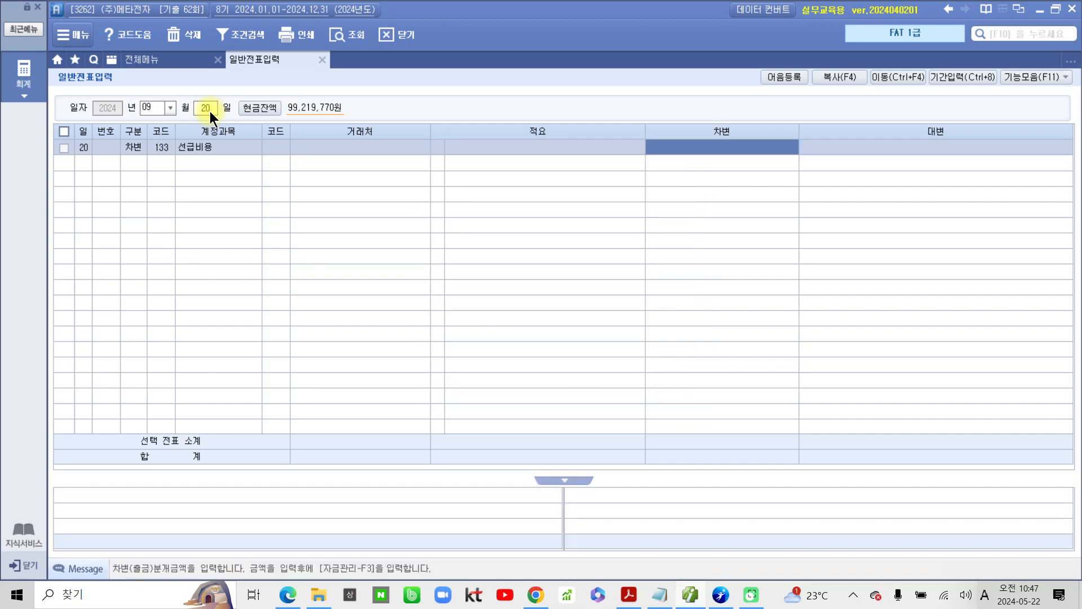
{"action": "type", "text": "8500000"}
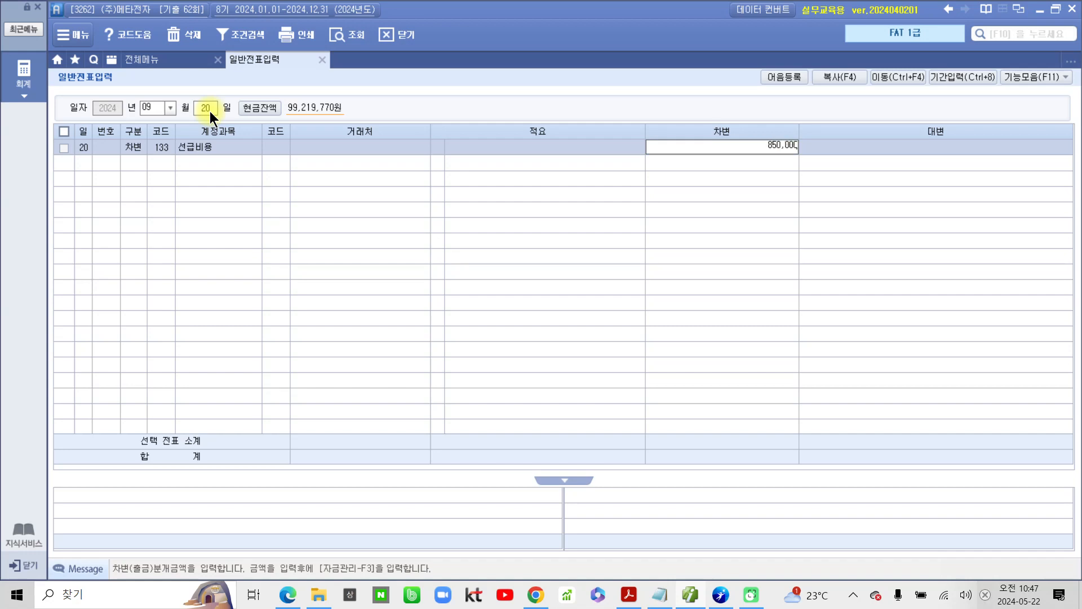
{"action": "key", "text": "Return"}
Step: Start a credit (대변) line in the voucher with account 103 보통예금
{"action": "type", "text": "4"}
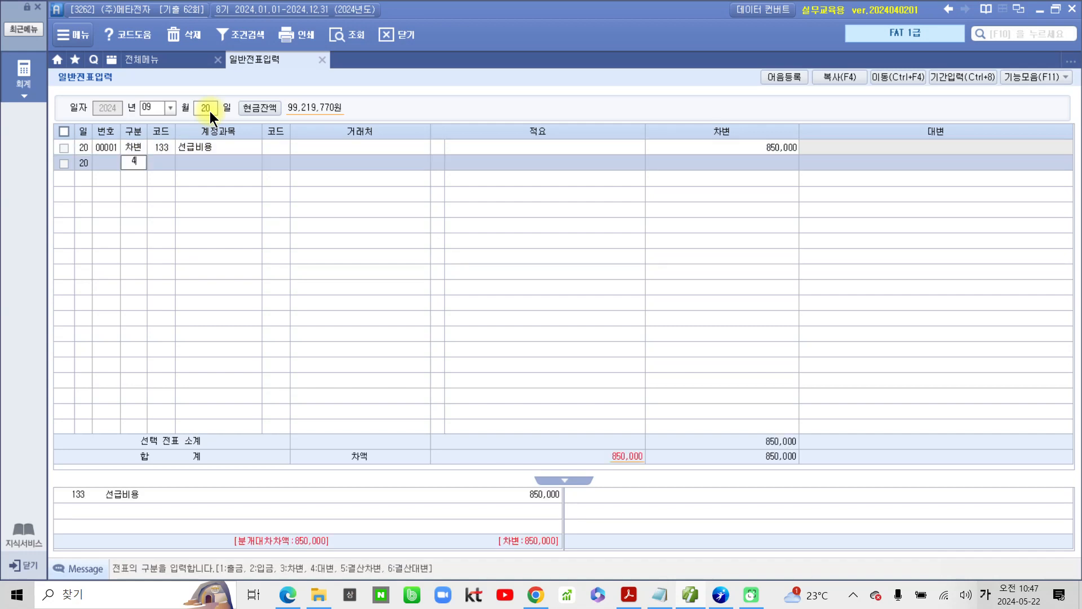
{"action": "key", "text": "Return"}
{"action": "type", "text": "103"}
{"action": "key", "text": "Return"}
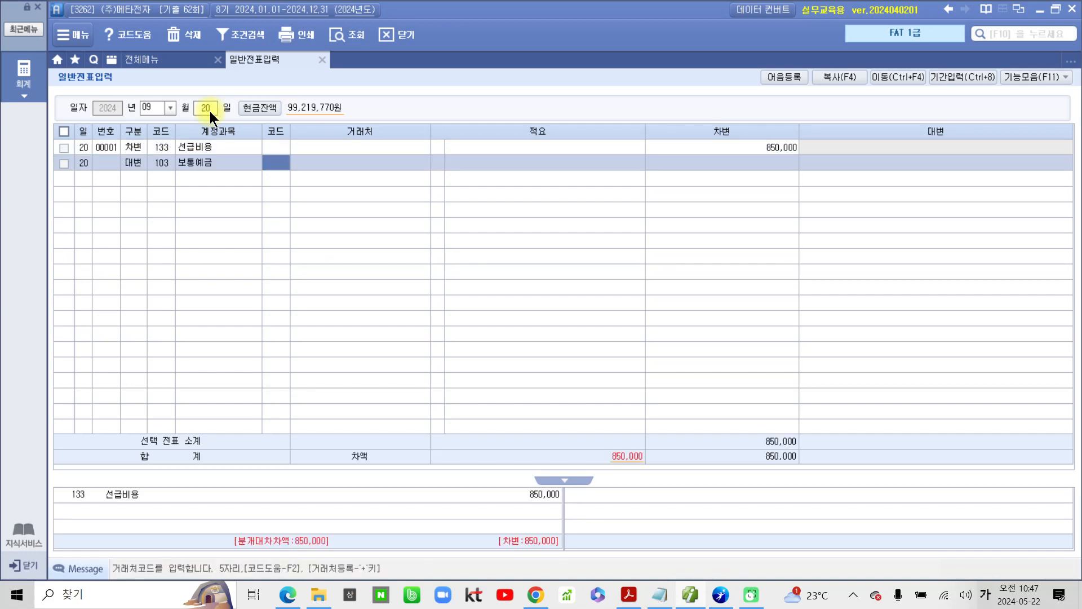
Step: Complete the 보통예금 line with counterparty 국민은행(보통), no description and a credit amount of 850,000
{"action": "type", "text": "국민"}
{"action": "key", "text": "Return"}
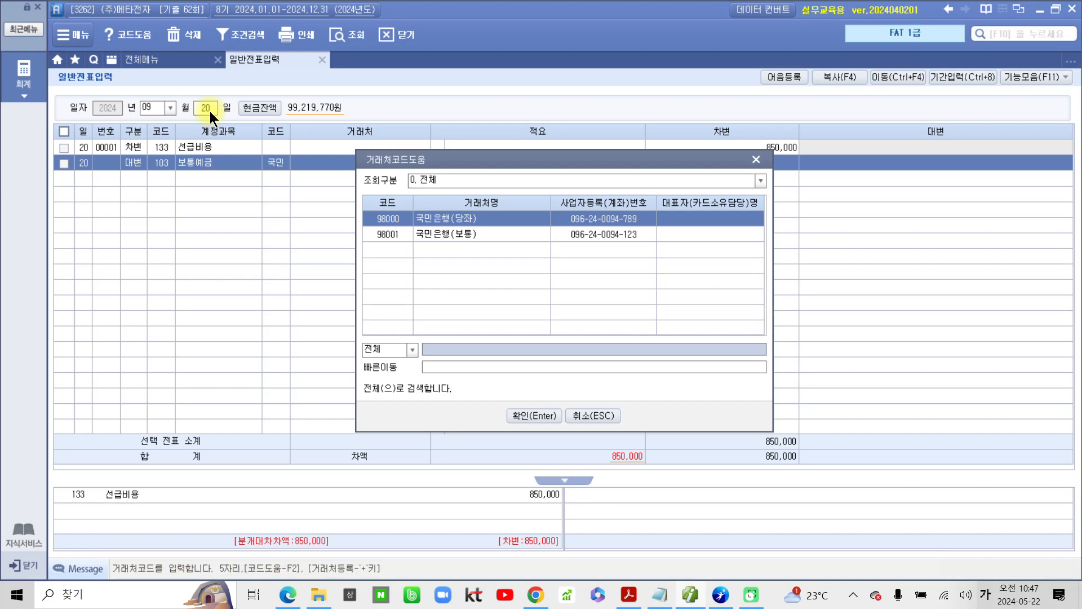
{"action": "key", "text": "Down"}
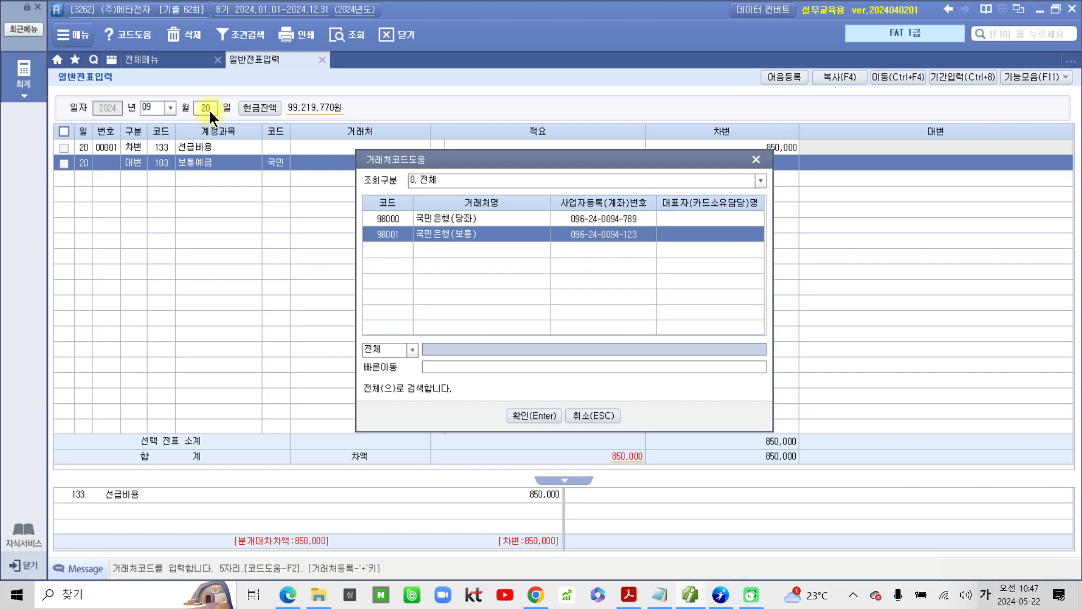
{"action": "key", "text": "Return"}
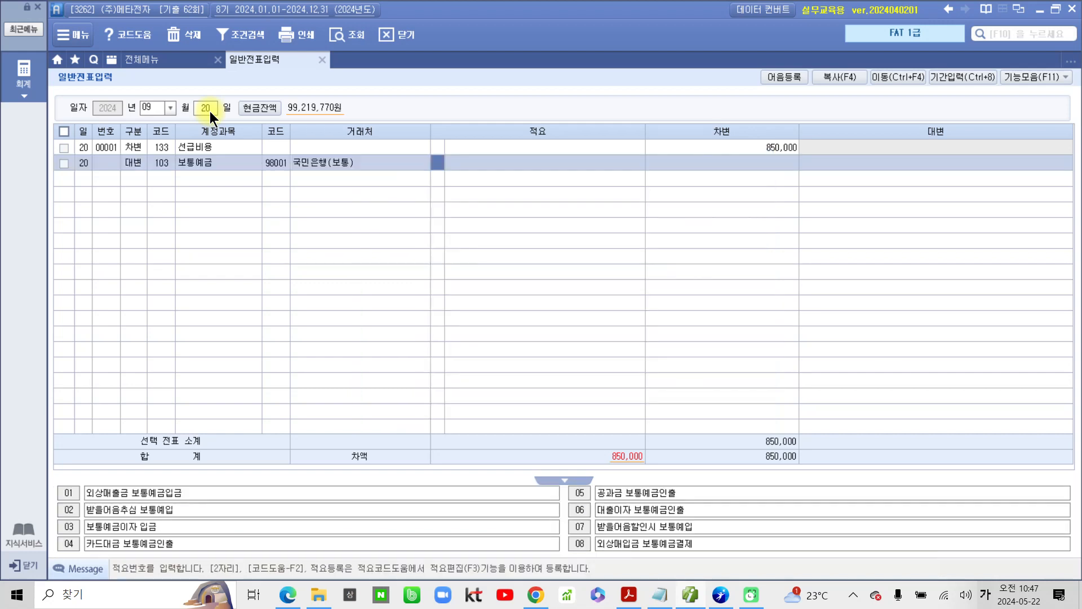
{"action": "key", "text": "Return"}
{"action": "key", "text": "Return"}
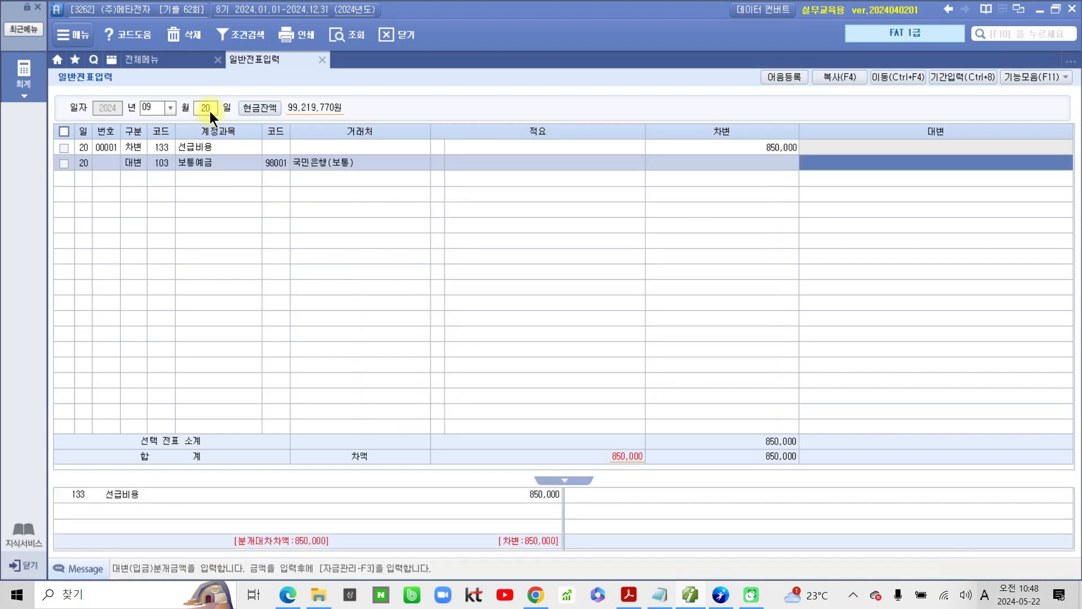
{"action": "type", "text": "8500000"}
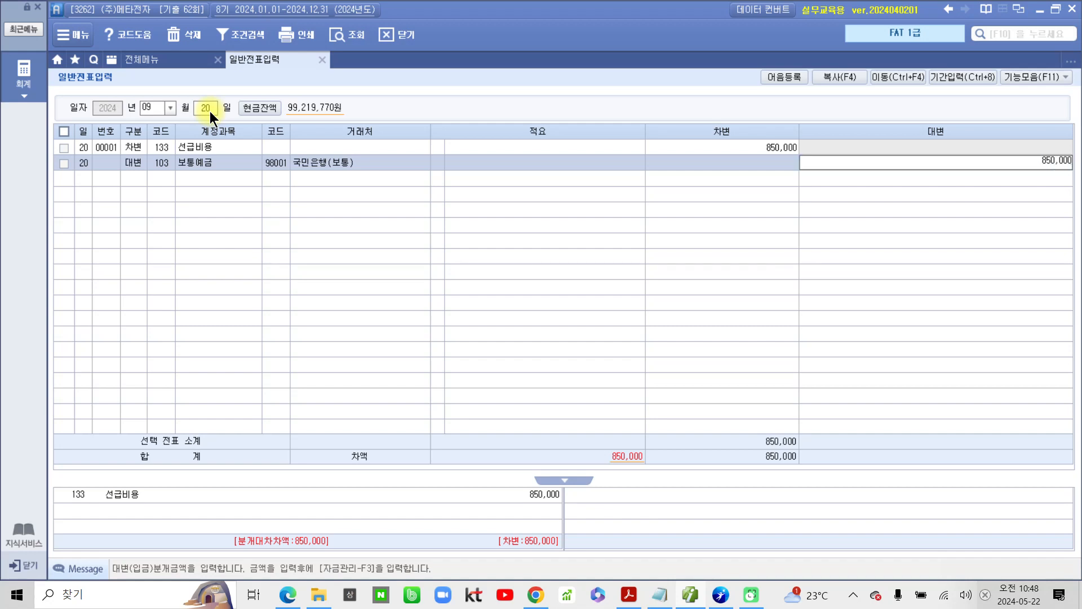
{"action": "key", "text": "Return"}
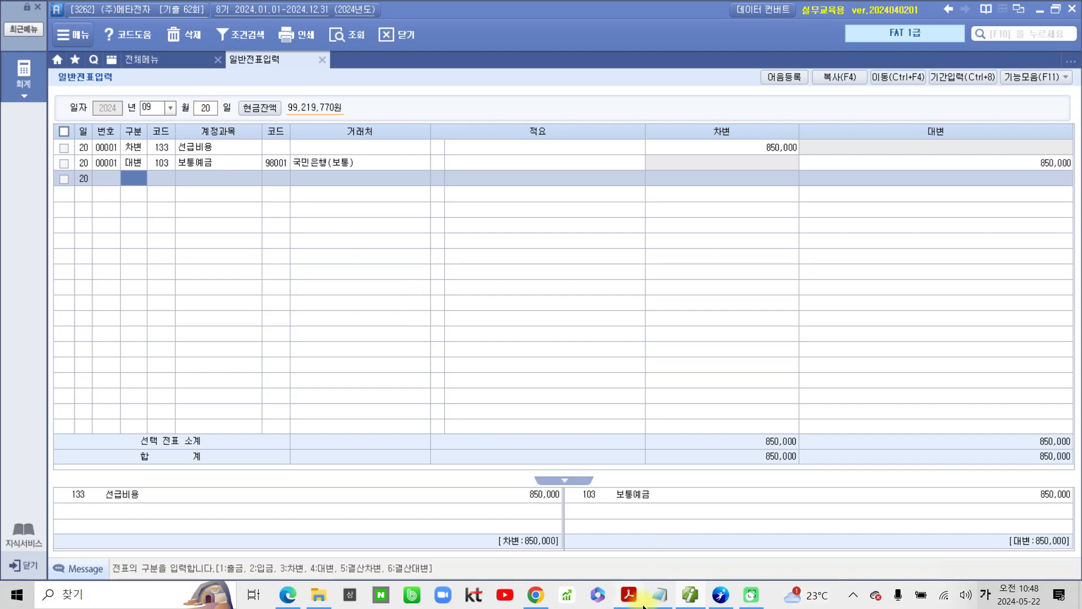
Step: Switch to the exam PDF, go to the next 실무수행 section and highlight its 부가가치세 heading
{"action": "left_click", "coordinate": [629, 594]}
{"action": "scroll", "coordinate": [389, 494], "scroll_direction": "down", "scroll_amount": 5}
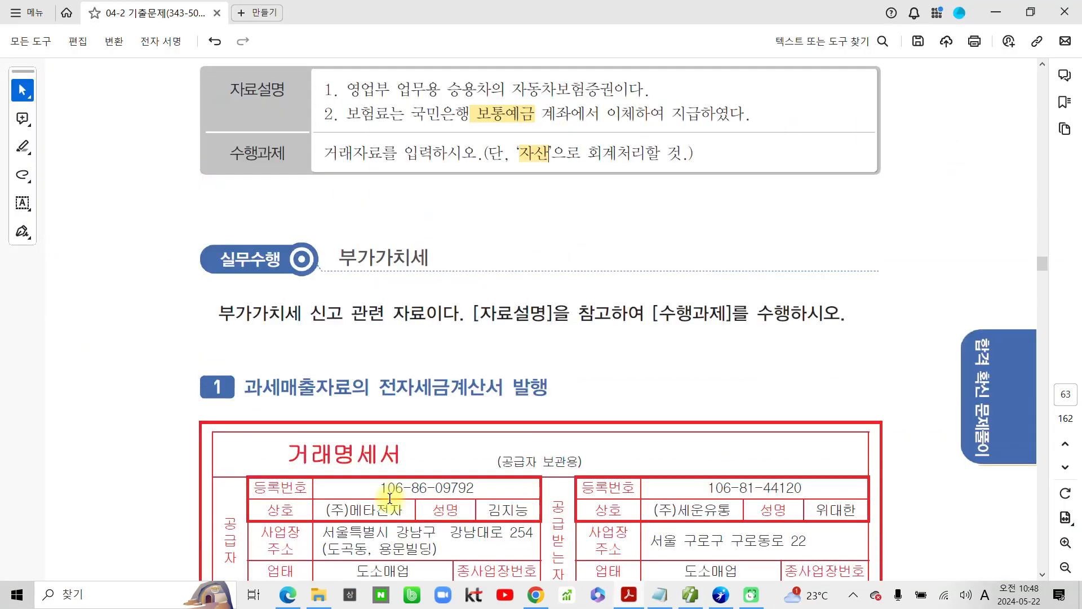
{"action": "left_click_drag", "start_coordinate": [340, 147], "coordinate": [442, 147]}
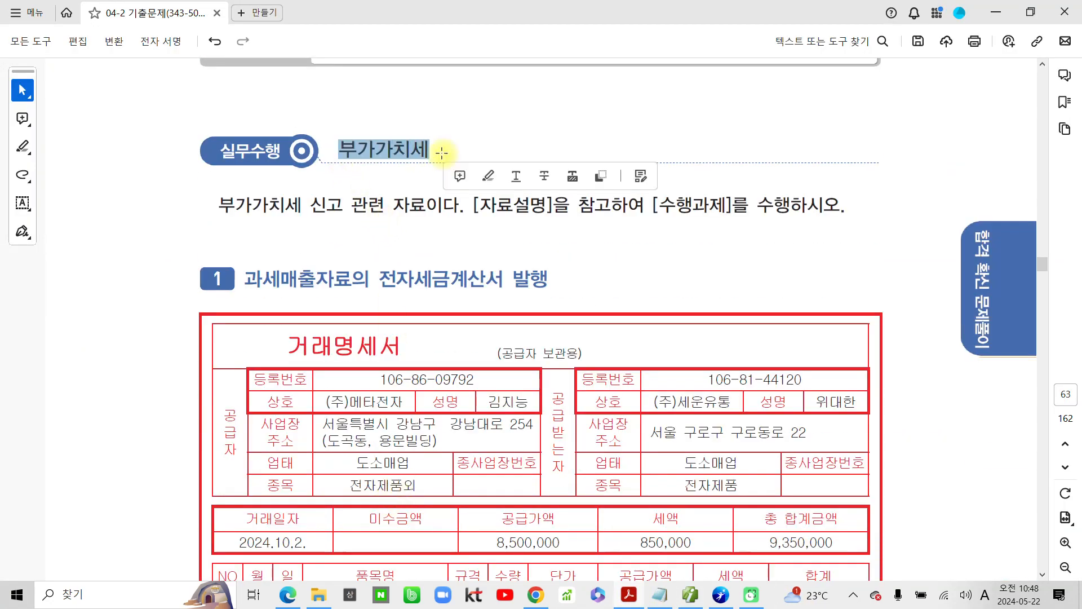
{"action": "left_click", "coordinate": [488, 177]}
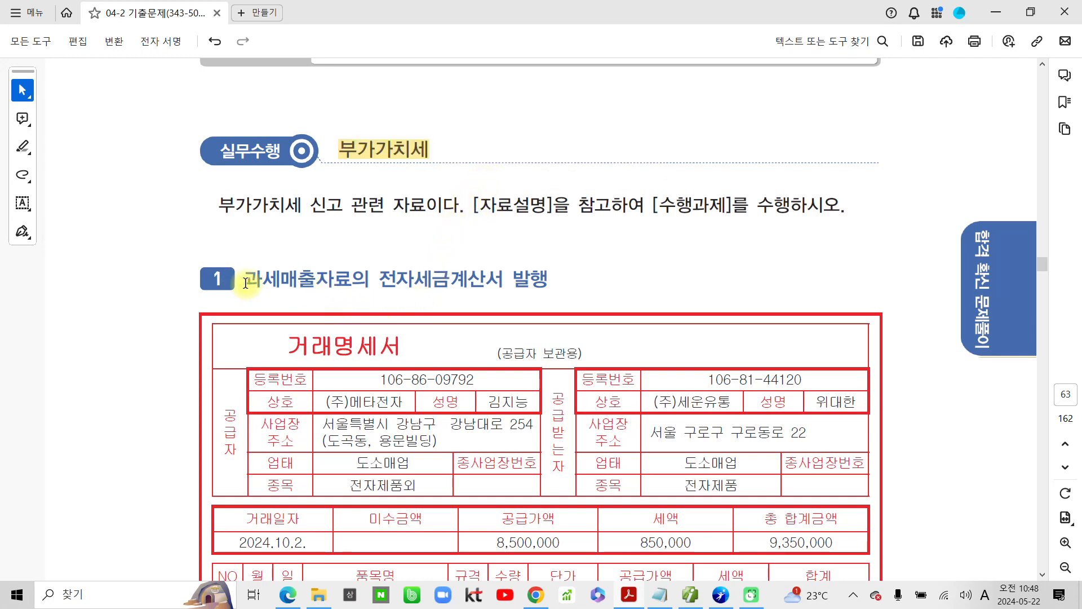
Step: Highlight 과세매출자료의 in the heading of question 1 and 보통예금 in its 자료설명
{"action": "left_click_drag", "start_coordinate": [245, 279], "coordinate": [362, 270]}
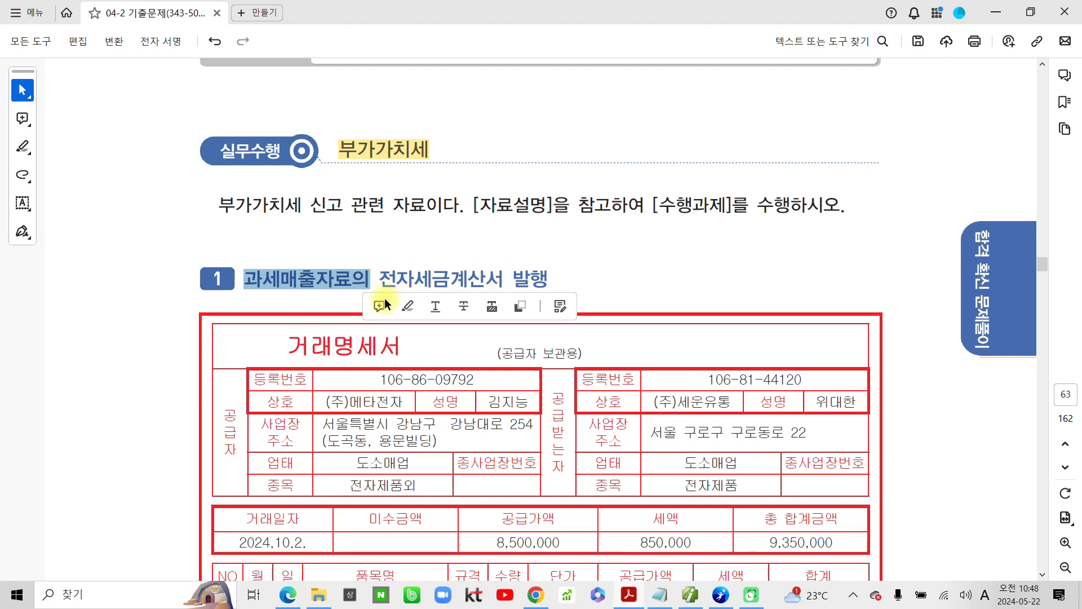
{"action": "left_click", "coordinate": [408, 304]}
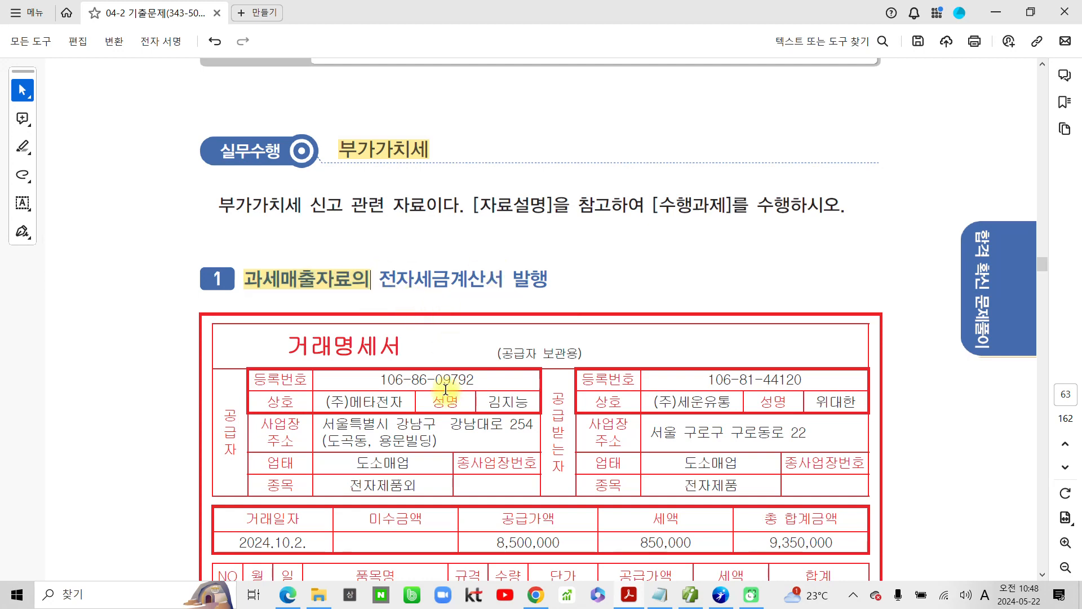
{"action": "scroll", "coordinate": [446, 390], "scroll_direction": "down", "scroll_amount": 3}
{"action": "scroll", "coordinate": [445, 389], "scroll_direction": "down", "scroll_amount": 20}
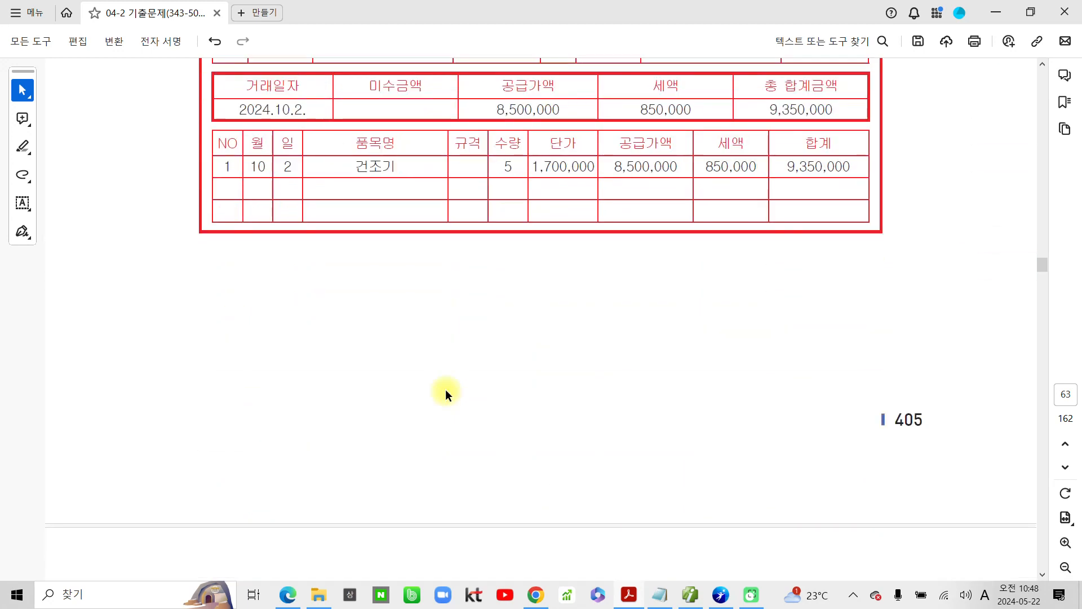
{"action": "scroll", "coordinate": [449, 401], "scroll_direction": "down", "scroll_amount": 7}
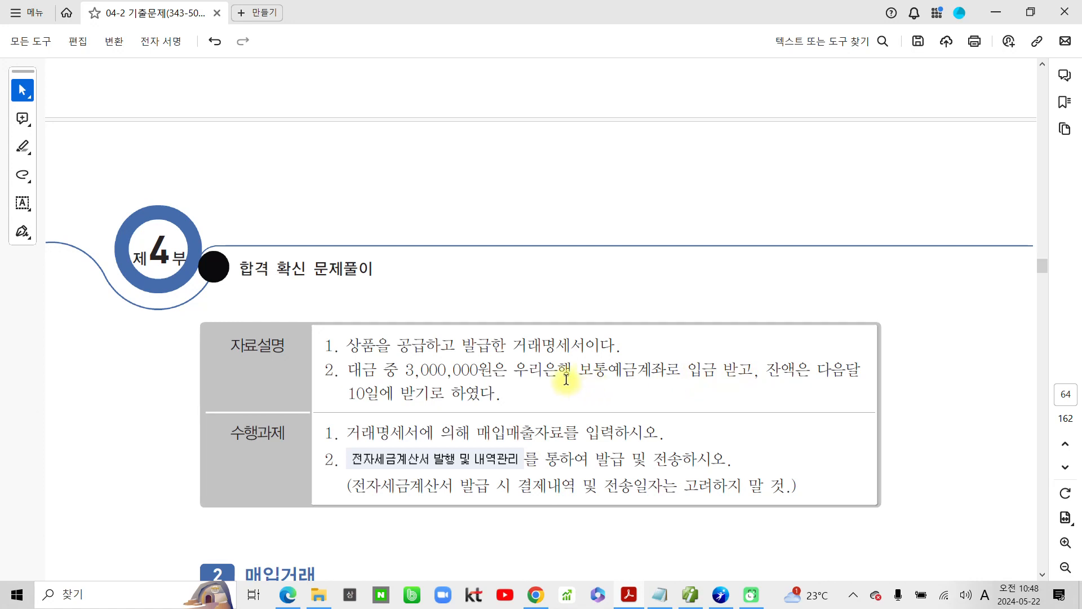
{"action": "left_click_drag", "start_coordinate": [581, 374], "coordinate": [634, 371]}
{"action": "left_click", "coordinate": [672, 390]}
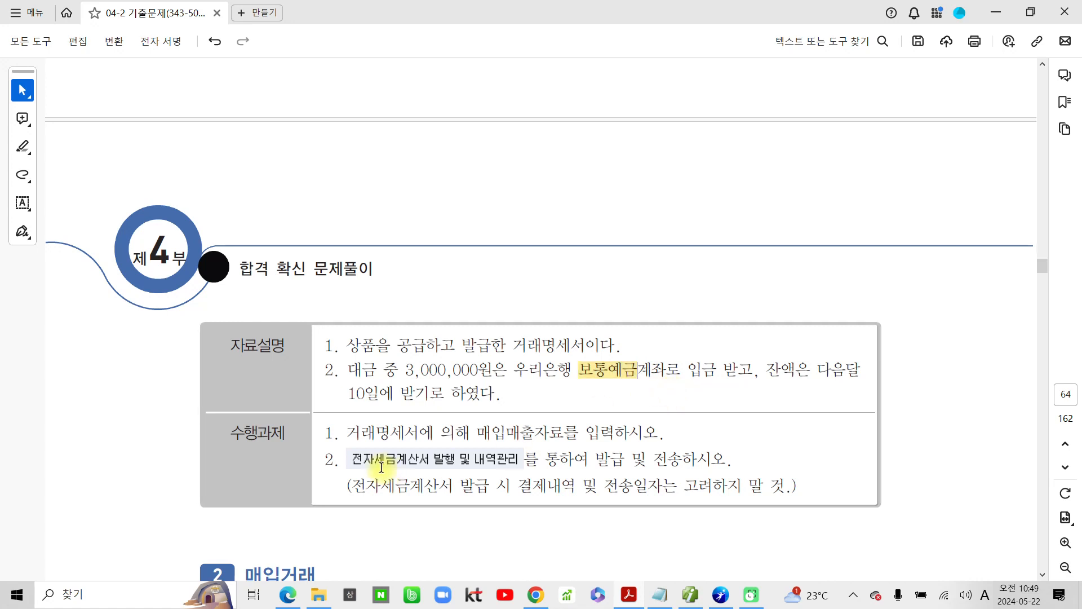
Step: Highlight 매입매출자료 and 발급 및 전송하시오 in the 수행과제 of question 1
{"action": "left_click_drag", "start_coordinate": [478, 432], "coordinate": [563, 432]}
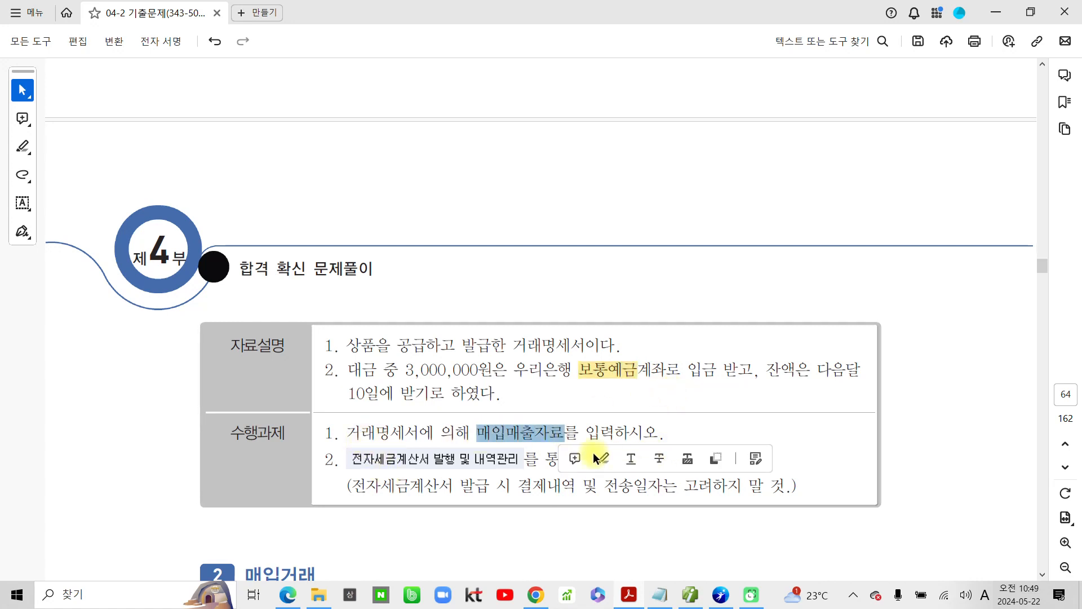
{"action": "left_click", "coordinate": [595, 454]}
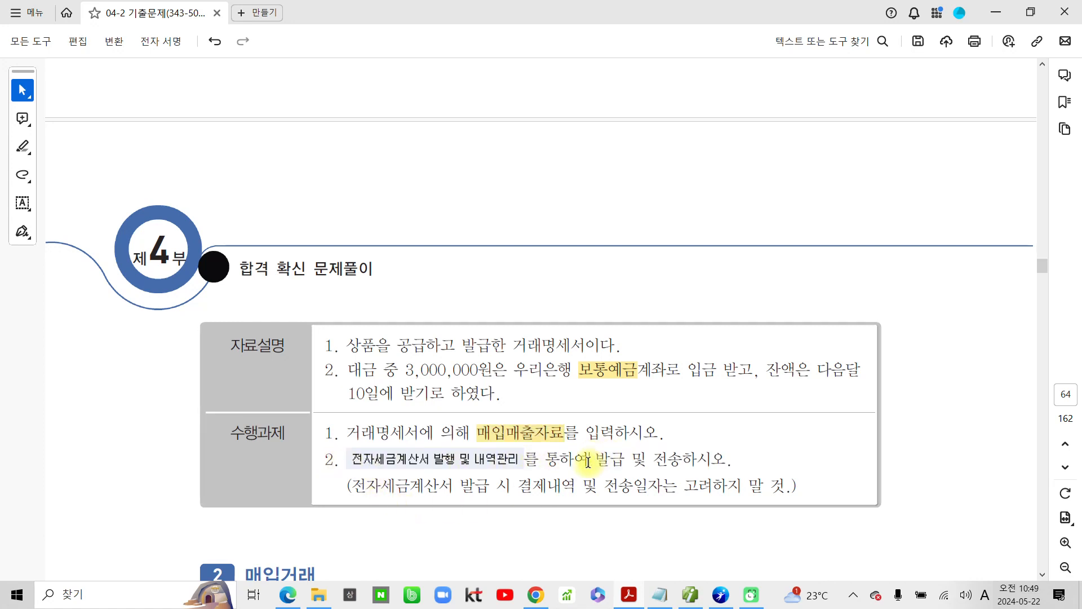
{"action": "left_click_drag", "start_coordinate": [587, 459], "coordinate": [727, 460]}
{"action": "left_click", "coordinate": [716, 483]}
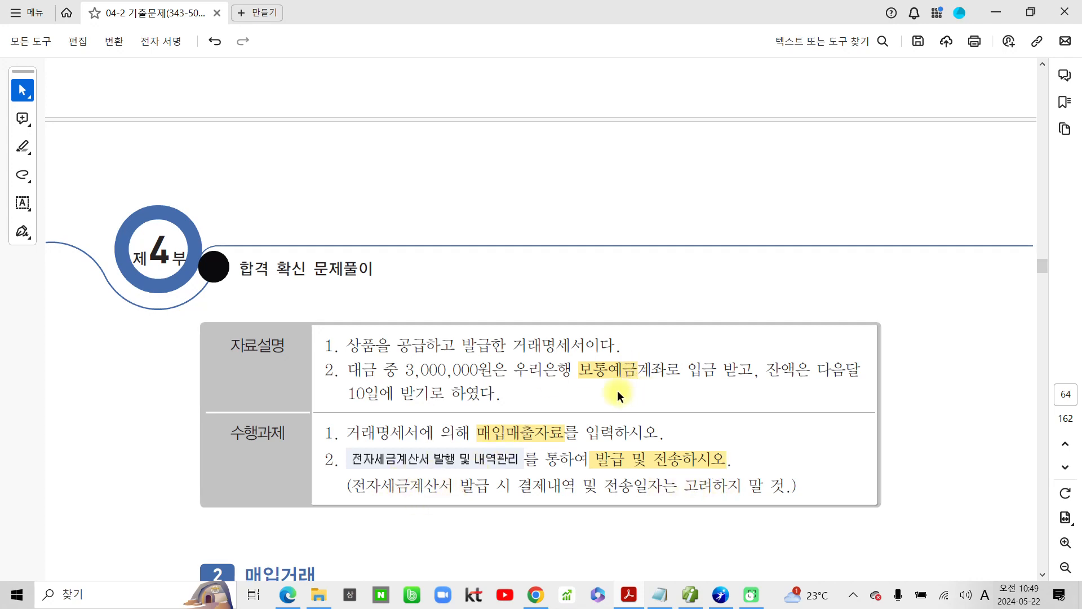
Step: Go back to the 거래명세서 of question 1 and highlight its transaction date, 2024.10.2
{"action": "scroll", "coordinate": [617, 390], "scroll_direction": "up", "scroll_amount": 10}
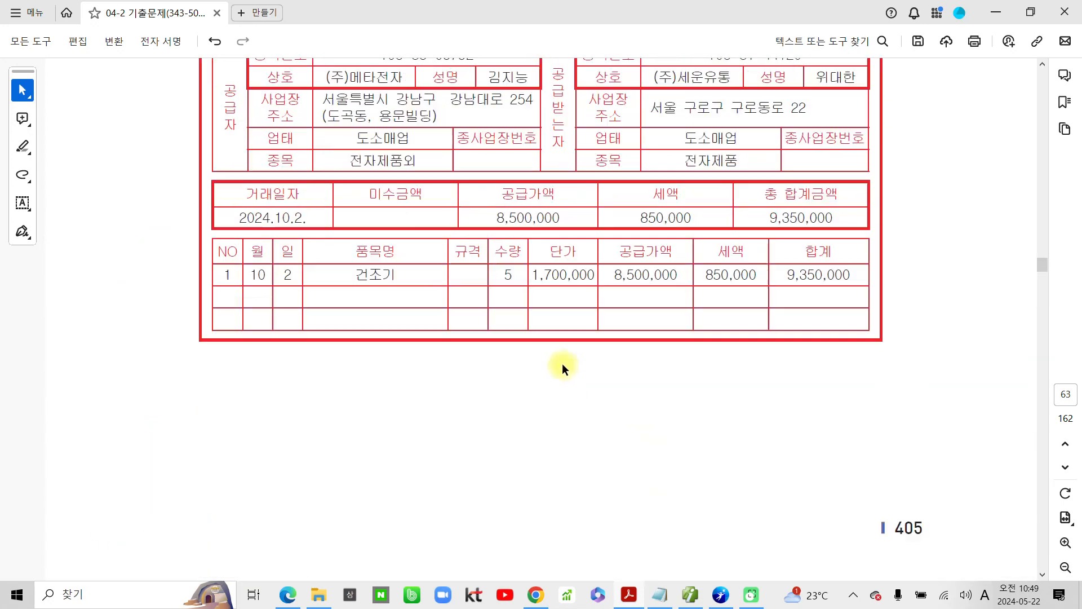
{"action": "scroll", "coordinate": [562, 363], "scroll_direction": "up", "scroll_amount": 3}
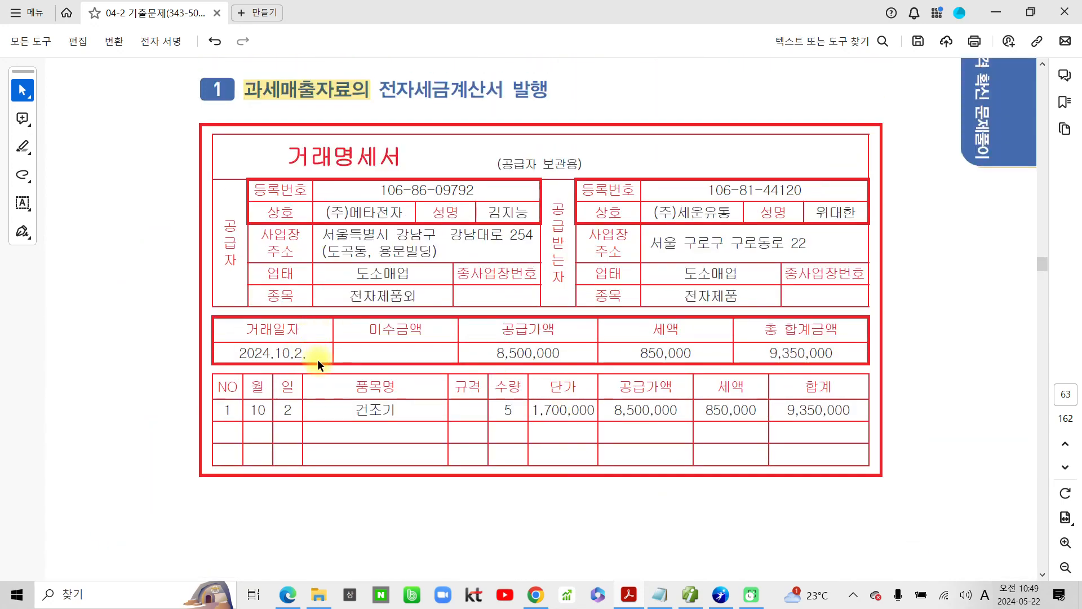
{"action": "left_click_drag", "start_coordinate": [316, 355], "coordinate": [237, 354]}
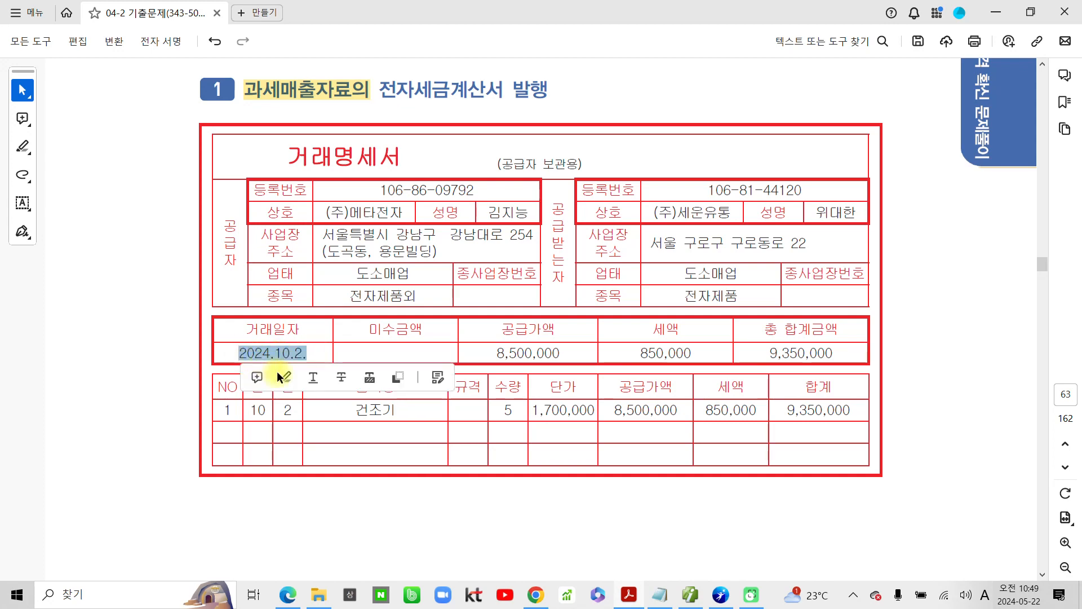
{"action": "left_click", "coordinate": [280, 375]}
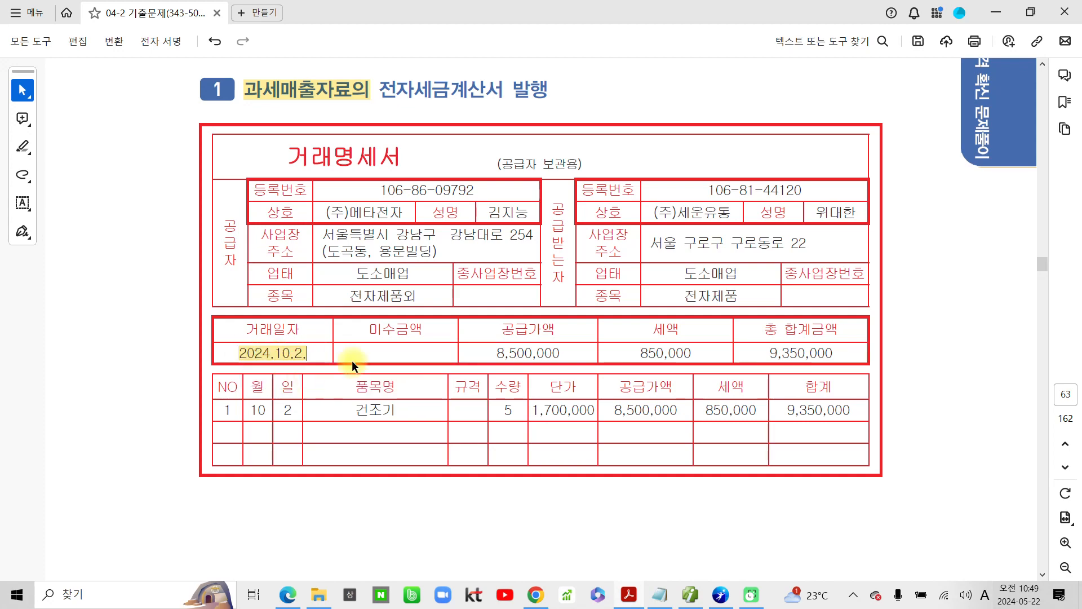
Step: Switch to the accounting program, open 매입매출전표입력 and set the voucher date to October 2
{"action": "left_click", "coordinate": [719, 597]}
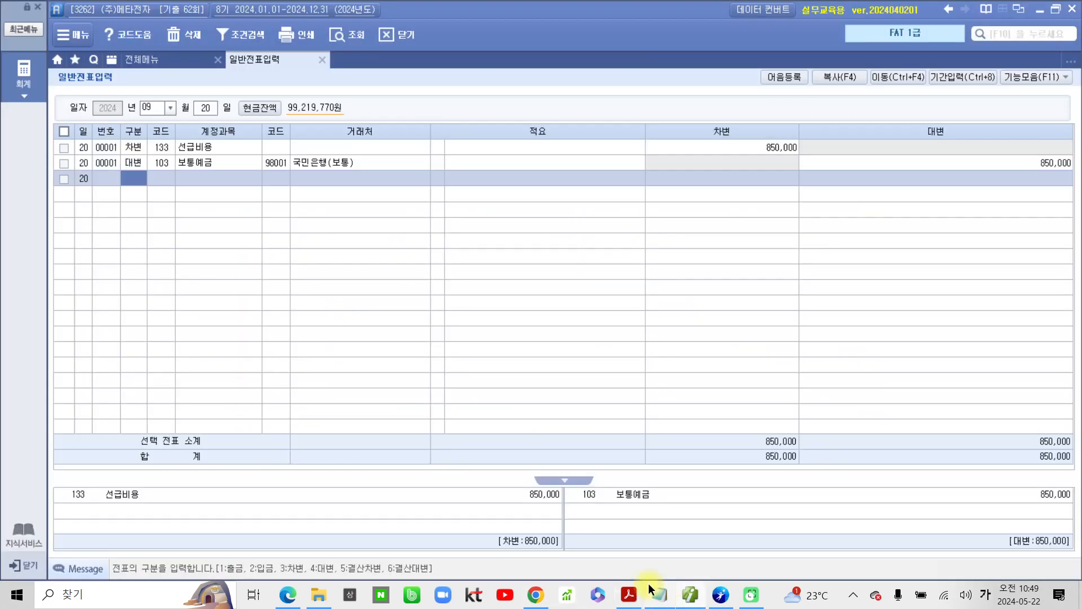
{"action": "left_click", "coordinate": [162, 62]}
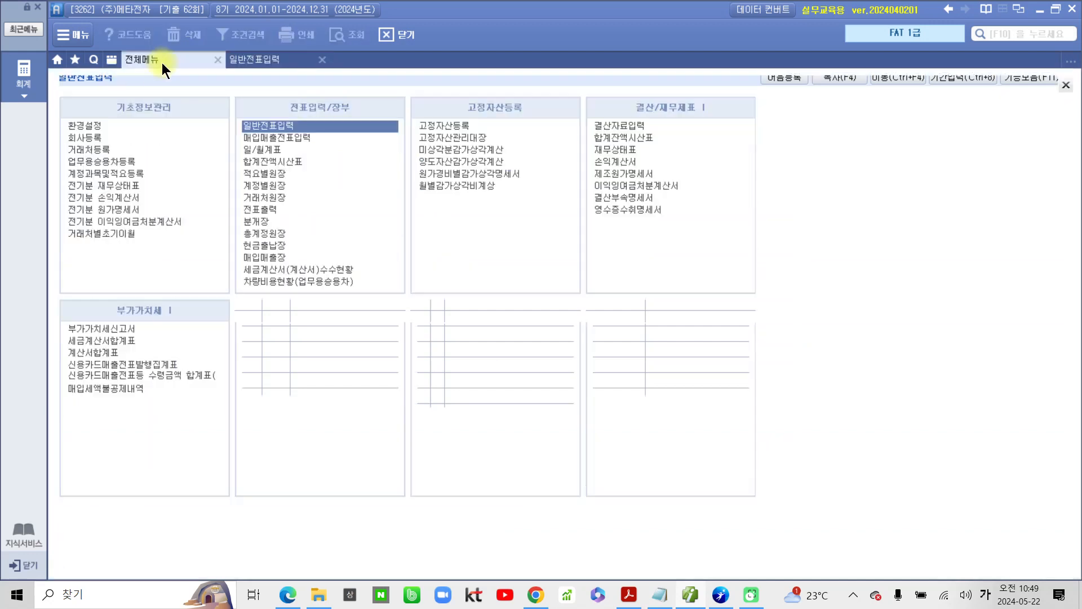
{"action": "left_click", "coordinate": [299, 139]}
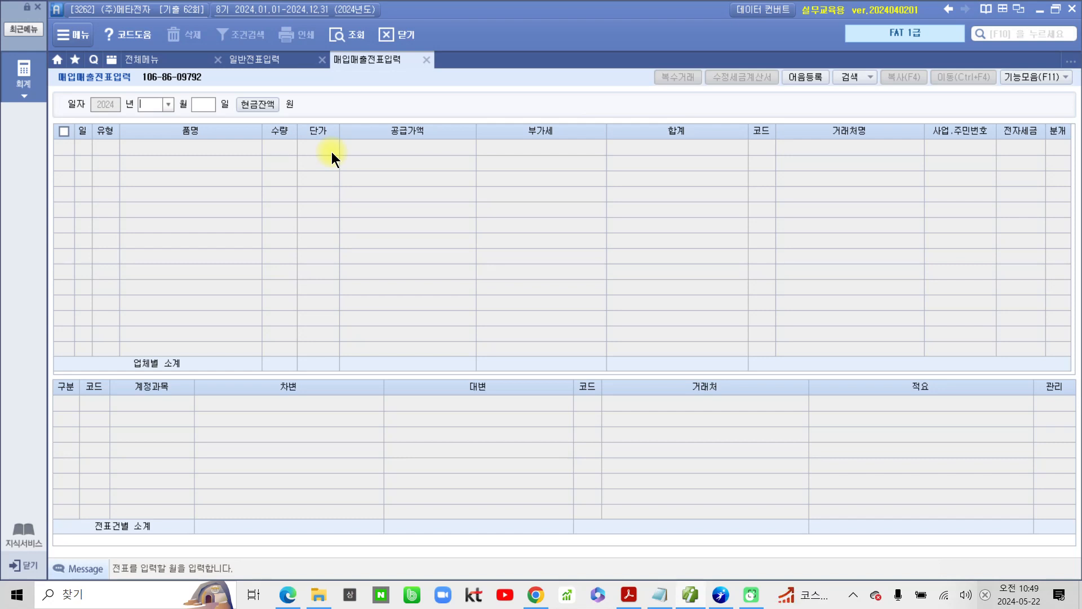
{"action": "type", "text": "10"}
{"action": "key", "text": "Return"}
{"action": "type", "text": "2"}
{"action": "key", "text": "Return"}
Step: Enter a sales line of type 11 과세 for 건조기 with quantity 5 and unit price 1,700,000, accepting the calculated supply amount and VAT
{"action": "key", "text": "Return"}
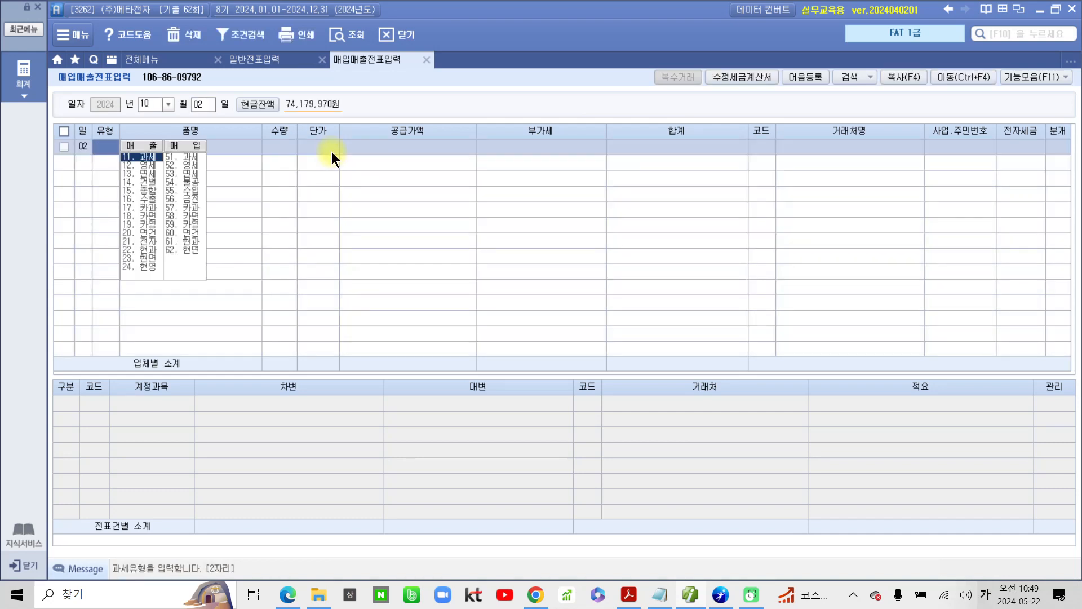
{"action": "type", "text": "11"}
{"action": "key", "text": "Return"}
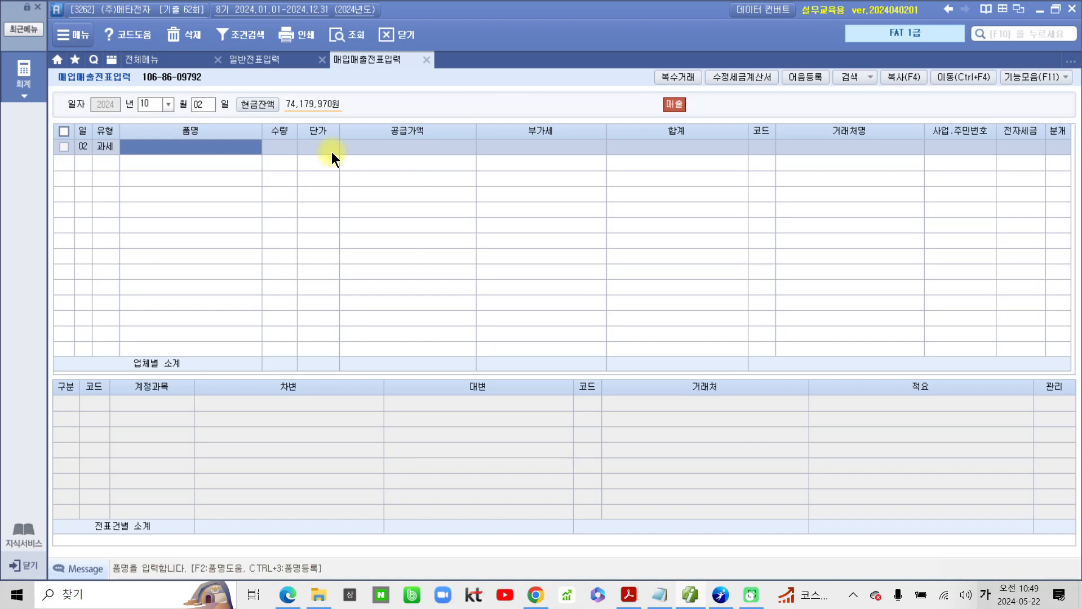
{"action": "type", "text": "건조기"}
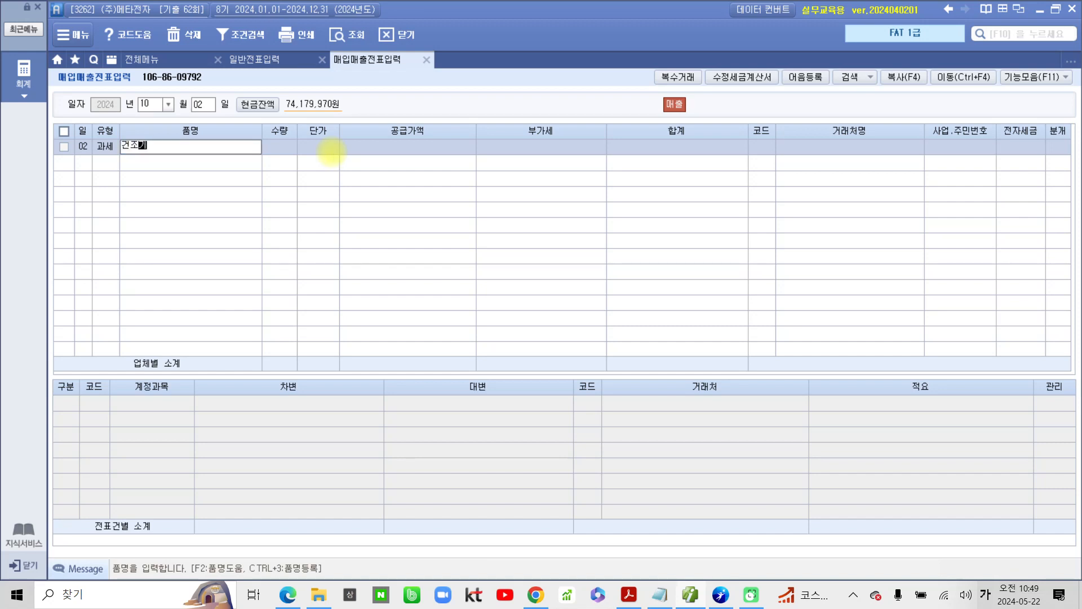
{"action": "key", "text": "Return"}
{"action": "type", "text": "5"}
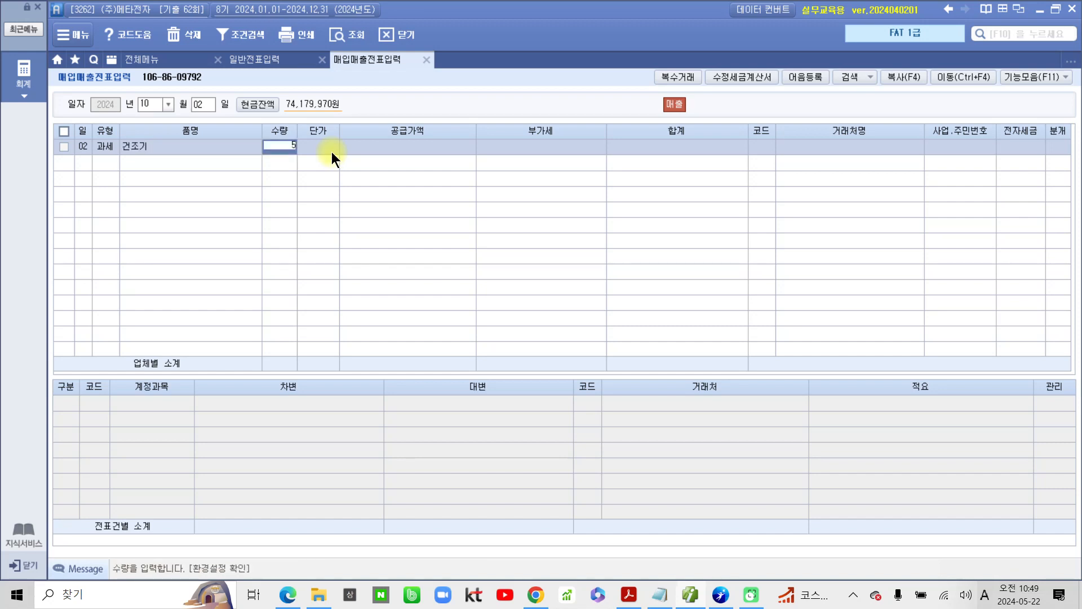
{"action": "key", "text": "Return"}
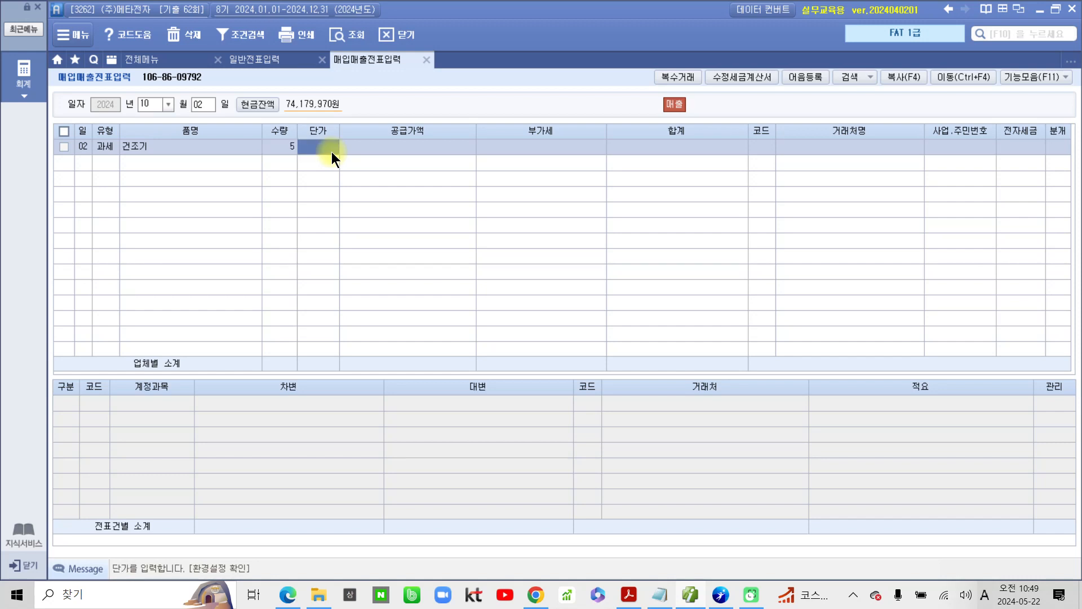
{"action": "left_click", "coordinate": [331, 149]}
{"action": "type", "text": "1700000"}
{"action": "key", "text": "Return"}
{"action": "key", "text": "Return"}
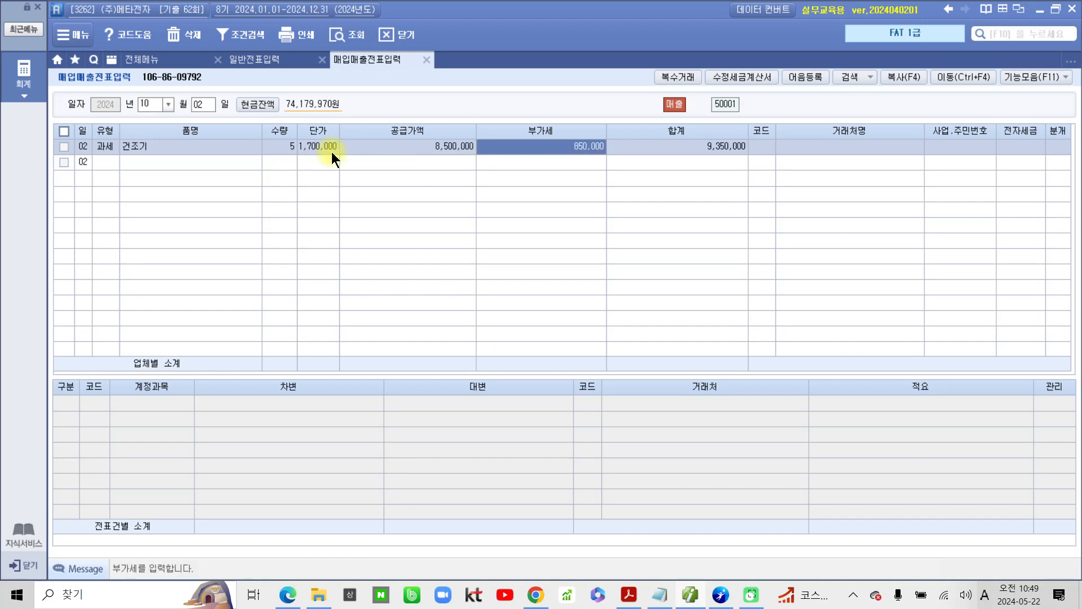
{"action": "key", "text": "Return"}
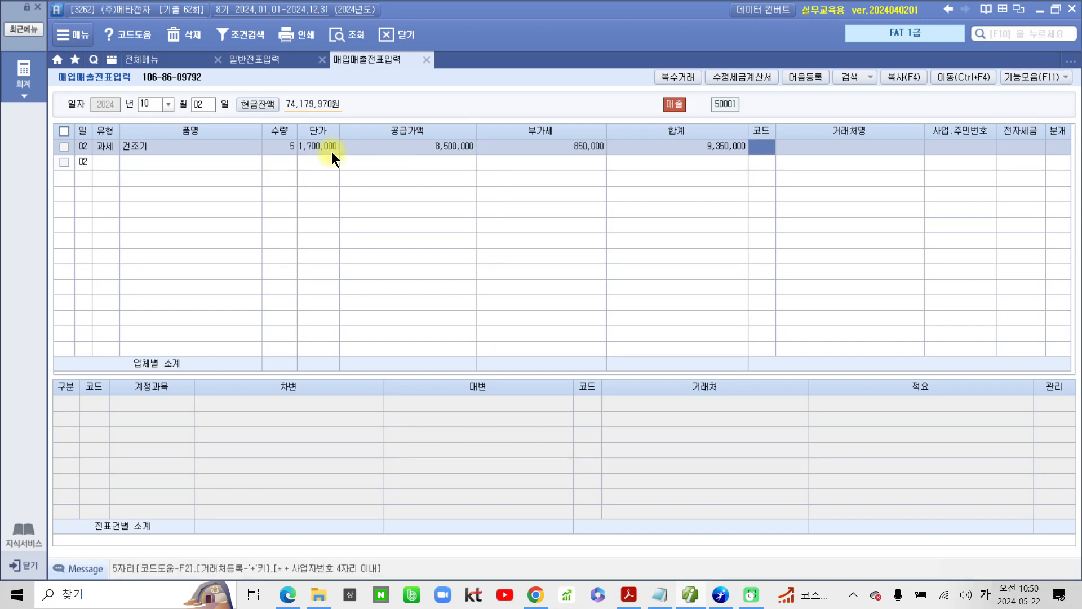
Step: Assign (주)세운유통 as the counterparty, leave 전자세금 blank and set the journal type to 혼합
{"action": "type", "text": "세운"}
{"action": "key", "text": "Return"}
{"action": "key", "text": "Return"}
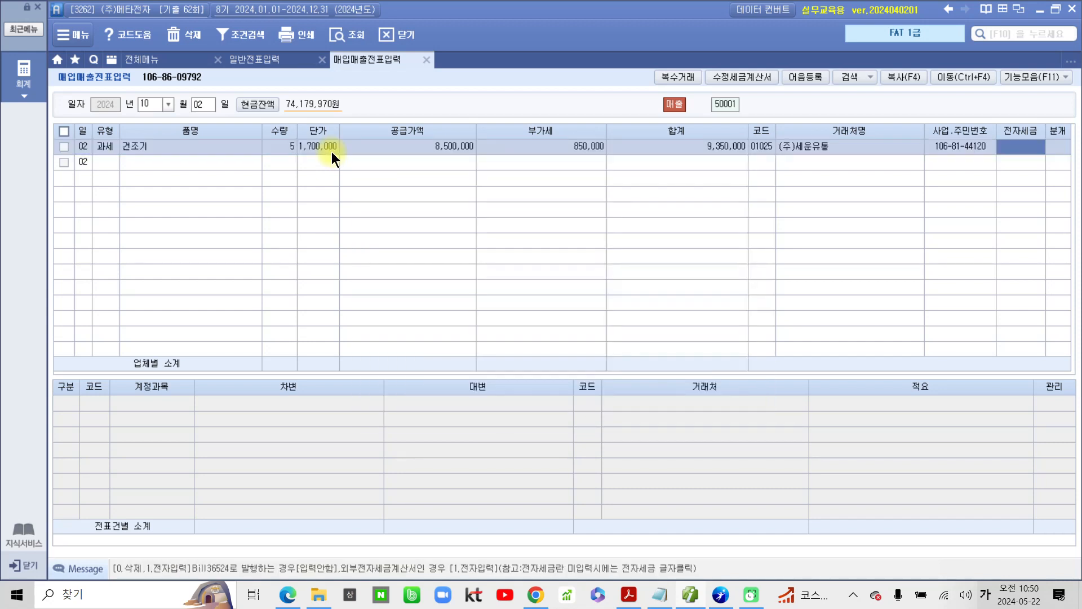
{"action": "key", "text": "Return"}
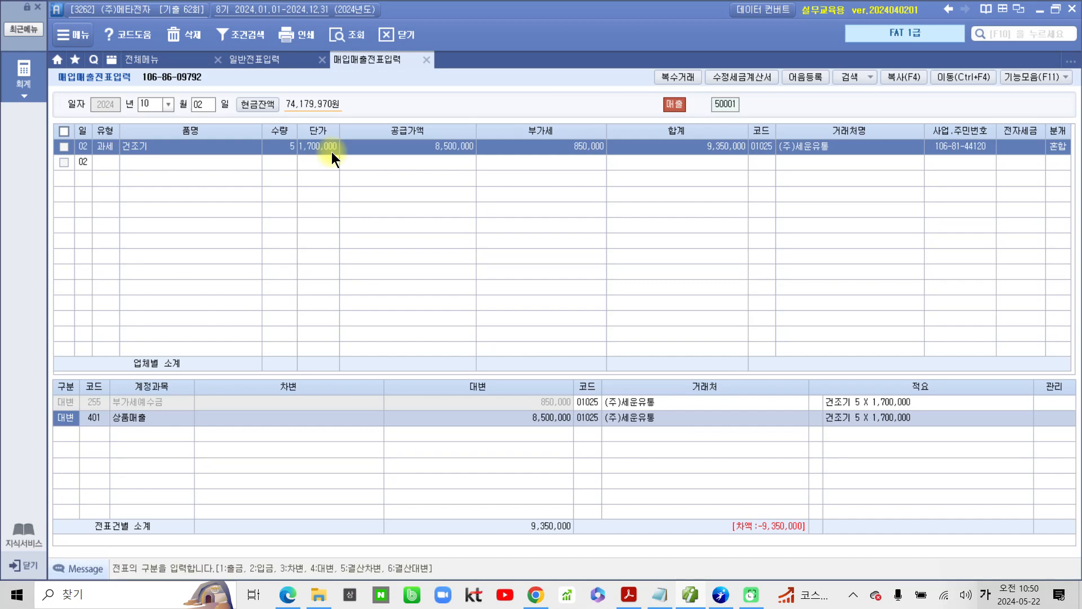
{"action": "left_click", "coordinate": [151, 401]}
{"action": "left_click", "coordinate": [151, 418]}
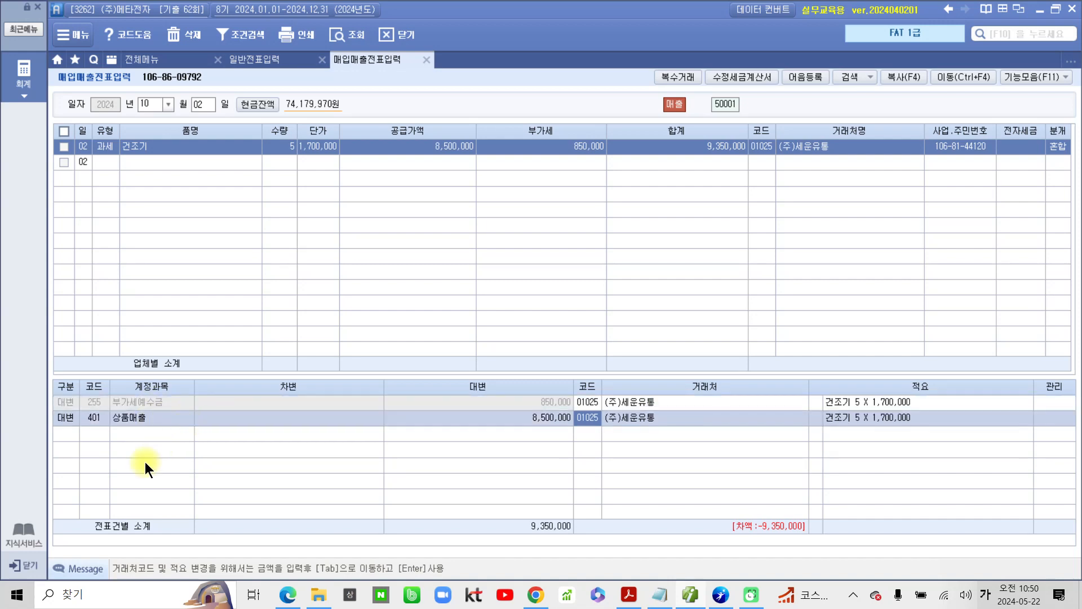
Step: Add a debit (차변) line to the journal with account 103 보통예금 and an amount of 3,000,000
{"action": "left_click", "coordinate": [67, 434]}
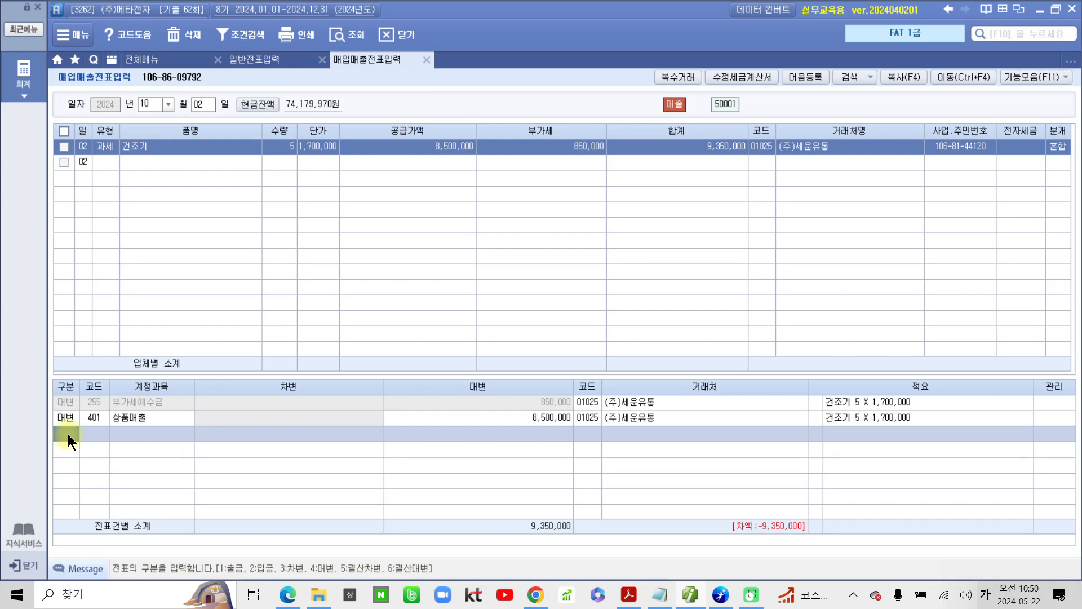
{"action": "type", "text": "3103"}
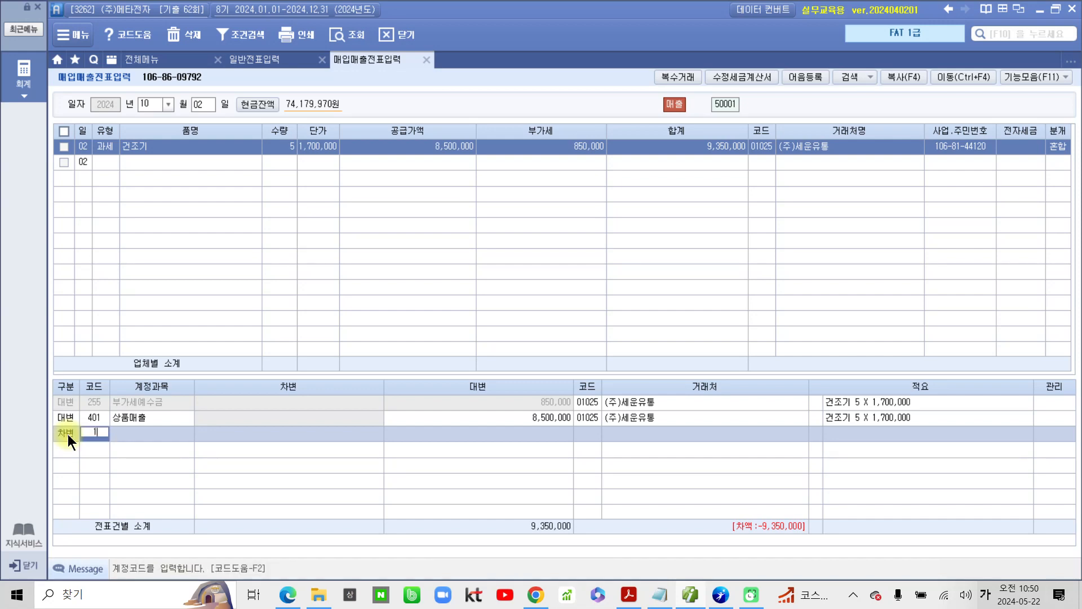
{"action": "key", "text": "Return"}
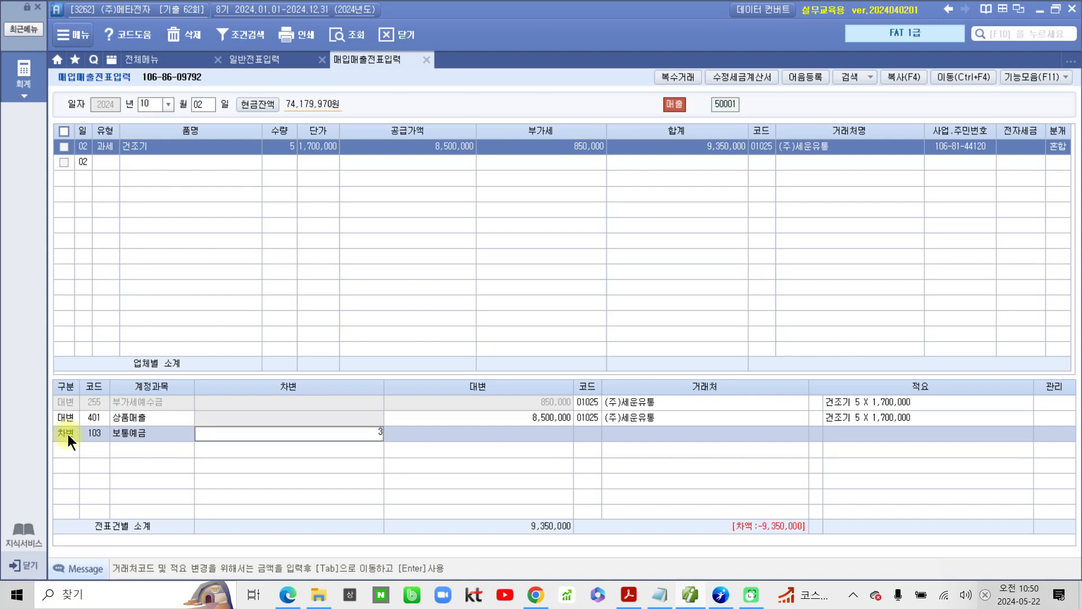
{"action": "type", "text": "3000000"}
{"action": "key", "text": "Return"}
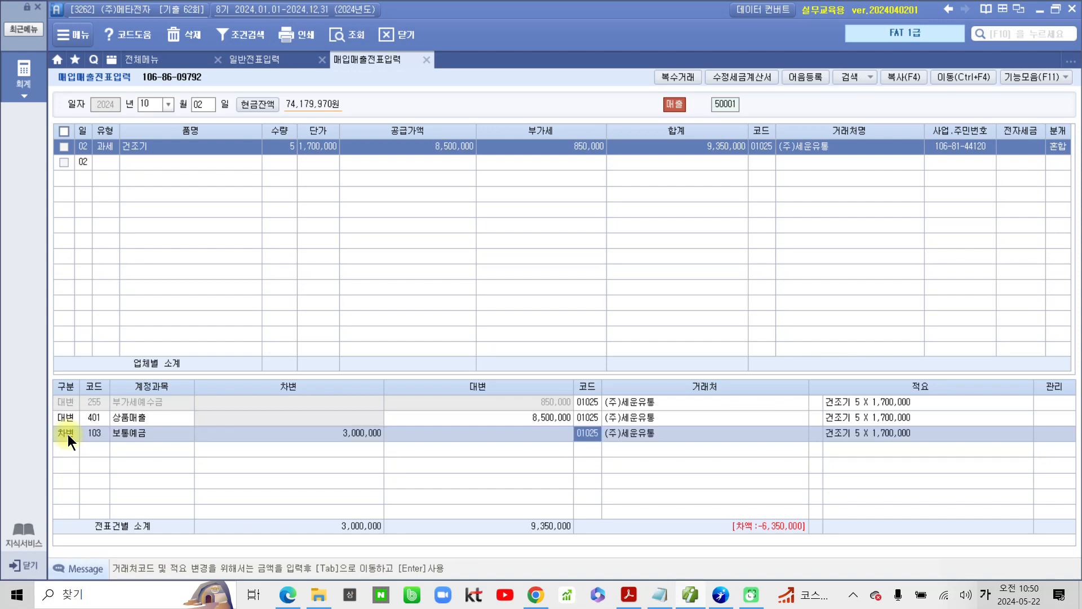
Step: Change the counterparty of the 보통예금 line to 우리은행(보통) and complete the line
{"action": "type", "text": "우리"}
{"action": "key", "text": "Return"}
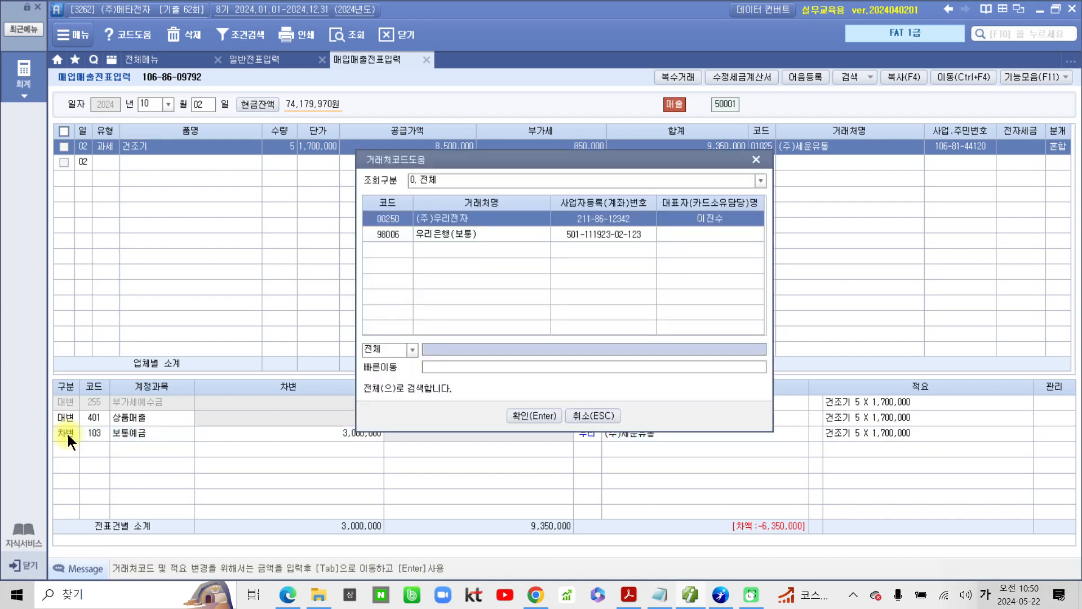
{"action": "key", "text": "Down"}
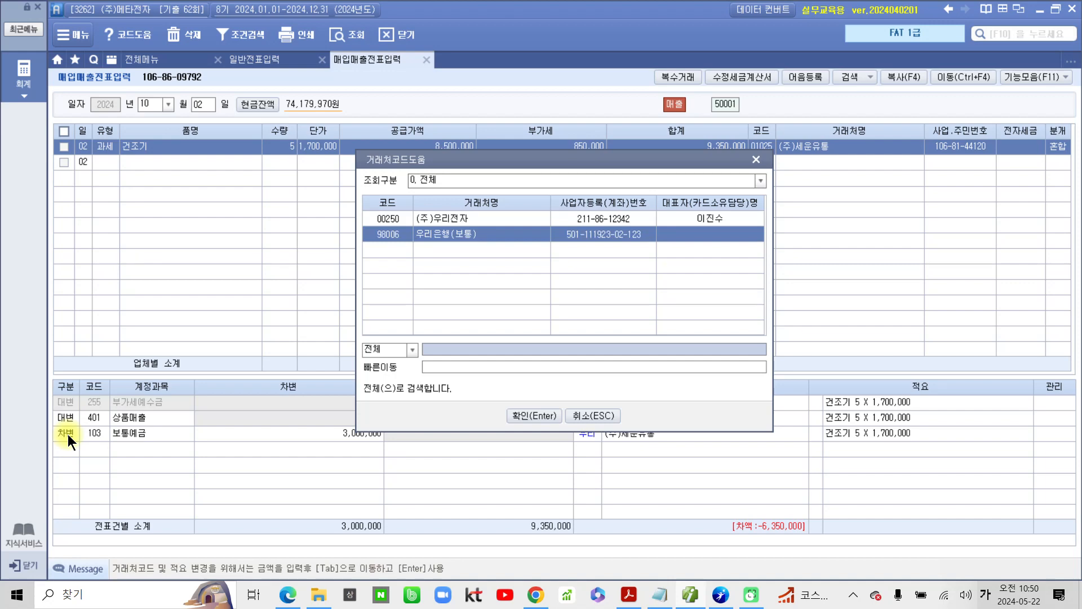
{"action": "key", "text": "Return"}
{"action": "key", "text": "Return"}
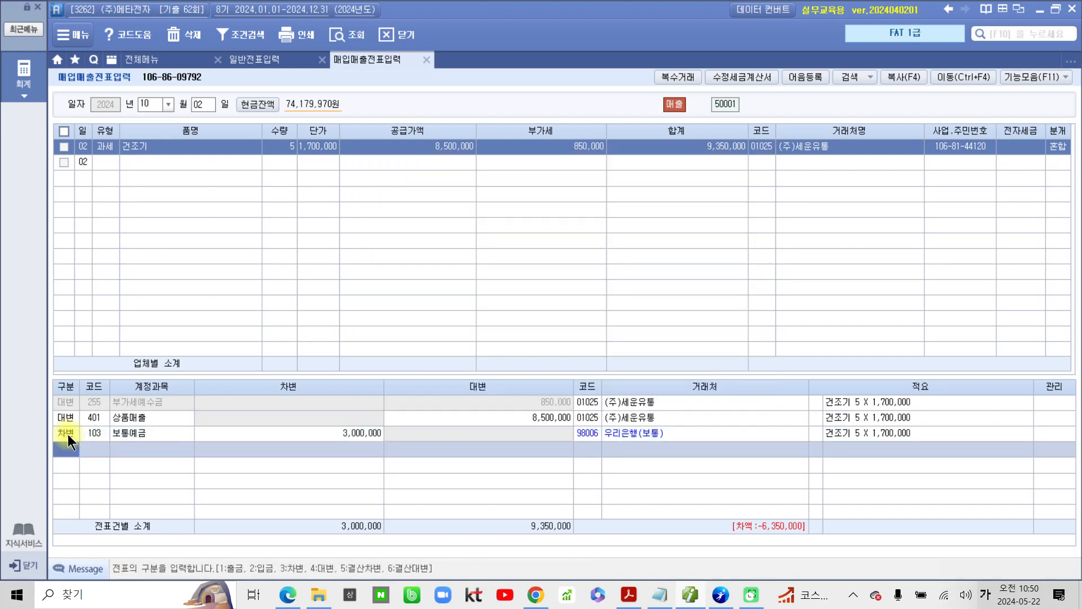
Step: Start another debit (차변) line in the journal with account 108 외상매출금
{"action": "key", "text": "3"}
{"action": "key", "text": "Return"}
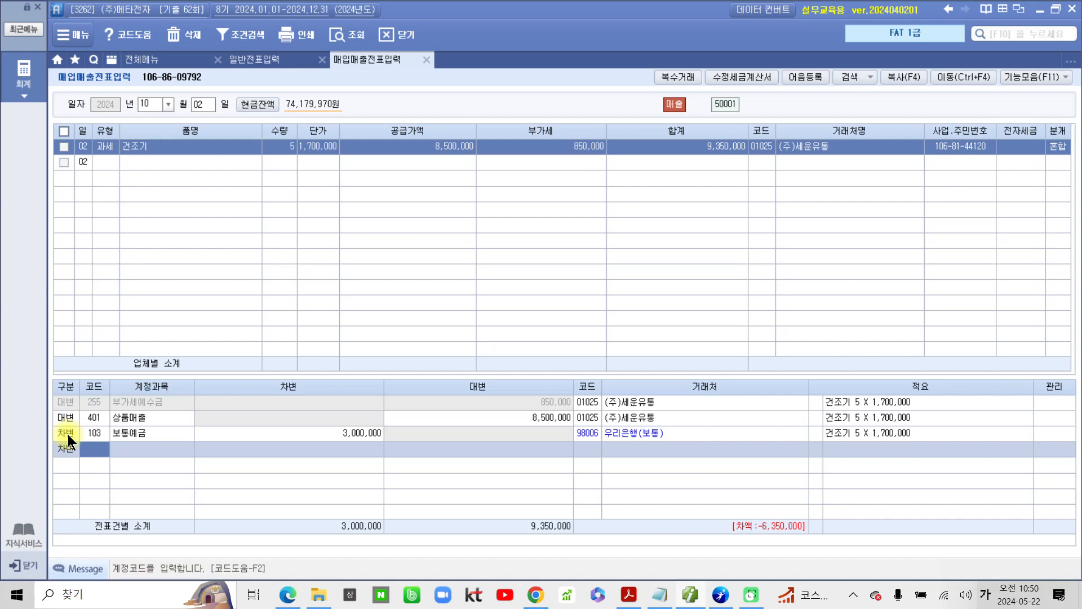
{"action": "type", "text": "108"}
{"action": "key", "text": "Return"}
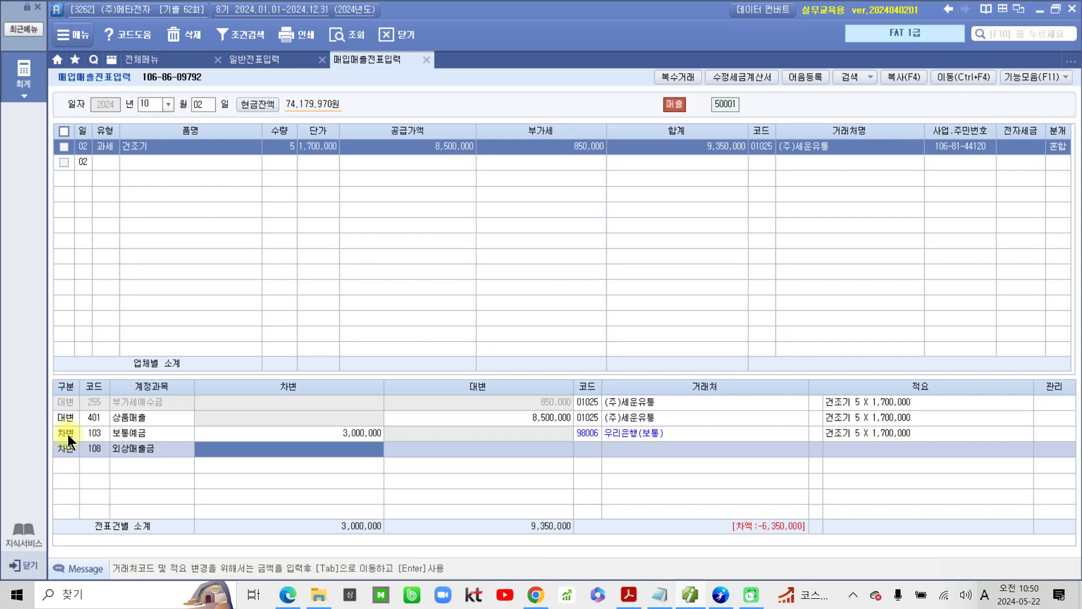
{"action": "mouse_move", "coordinate": [720, 490]}
{"action": "left_mouse_down"}
{"action": "mouse_move", "coordinate": [712, 500]}
{"action": "mouse_move", "coordinate": [817, 555]}
{"action": "mouse_move", "coordinate": [771, 476]}
{"action": "mouse_move", "coordinate": [705, 481]}
{"action": "left_mouse_up"}
{"action": "mouse_move", "coordinate": [712, 519]}
{"action": "left_mouse_down"}
{"action": "mouse_move", "coordinate": [382, 458]}
{"action": "mouse_move", "coordinate": [383, 445]}
{"action": "mouse_move", "coordinate": [375, 463]}
{"action": "left_mouse_up"}
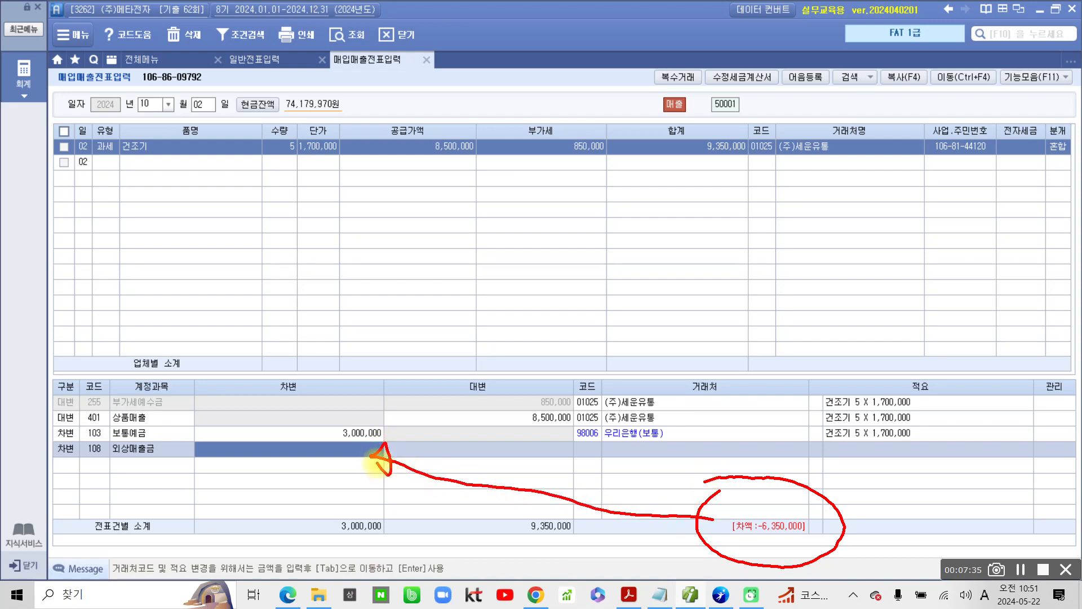
Step: Enter 6,350,000 as the 외상매출금 debit amount and complete the line with (주)세운유통 as the counterparty
{"action": "key", "text": "Escape"}
{"action": "type", "text": "6,350,"}
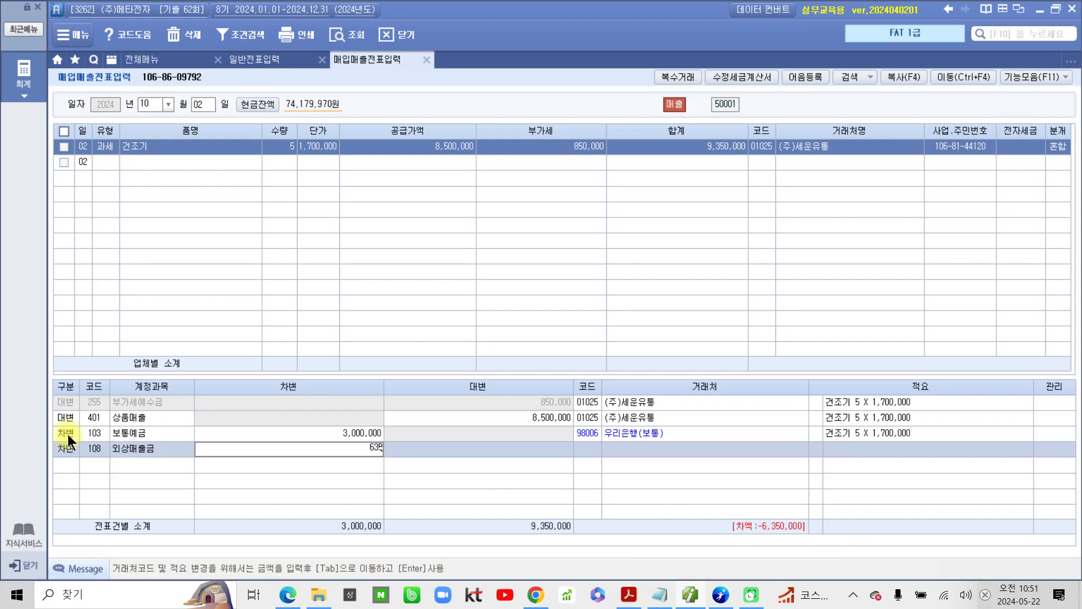
{"action": "type", "text": "000"}
{"action": "key", "text": "Return"}
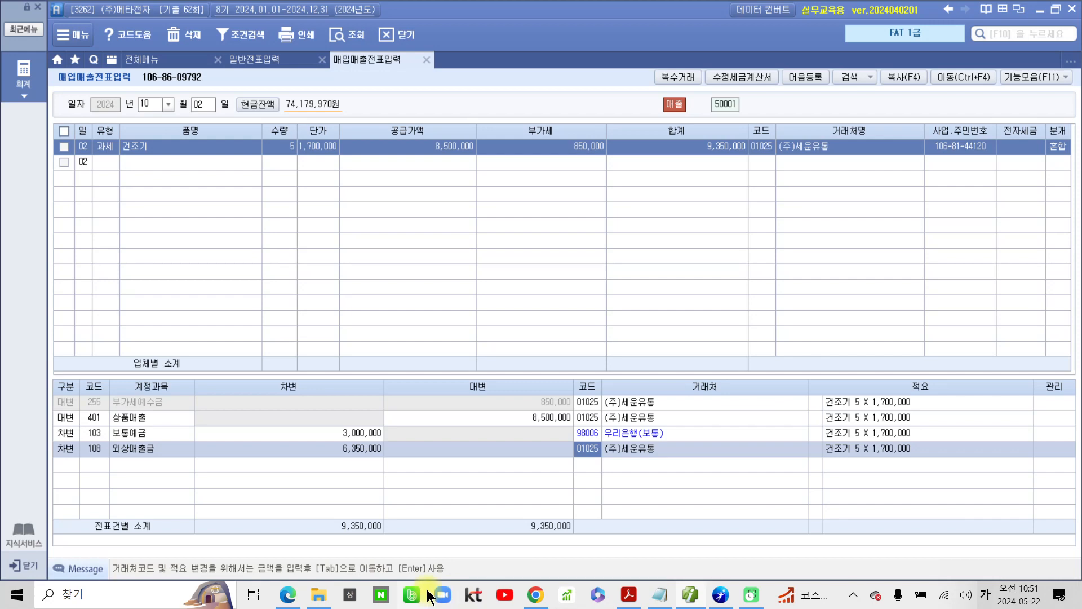
{"action": "left_click_drag", "start_coordinate": [323, 508], "coordinate": [400, 547]}
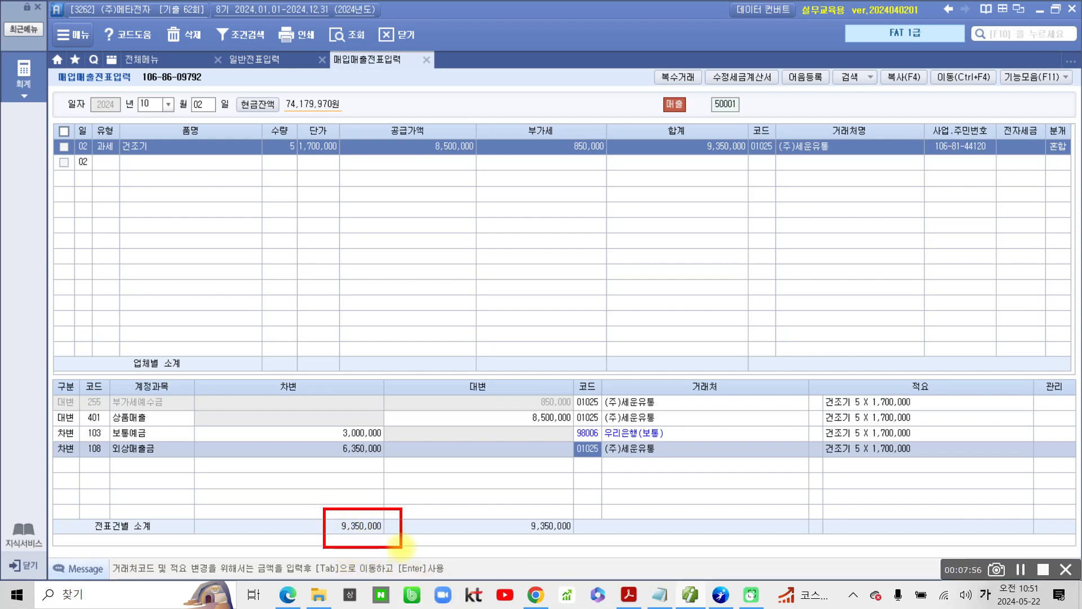
{"action": "left_click_drag", "start_coordinate": [495, 510], "coordinate": [598, 546]}
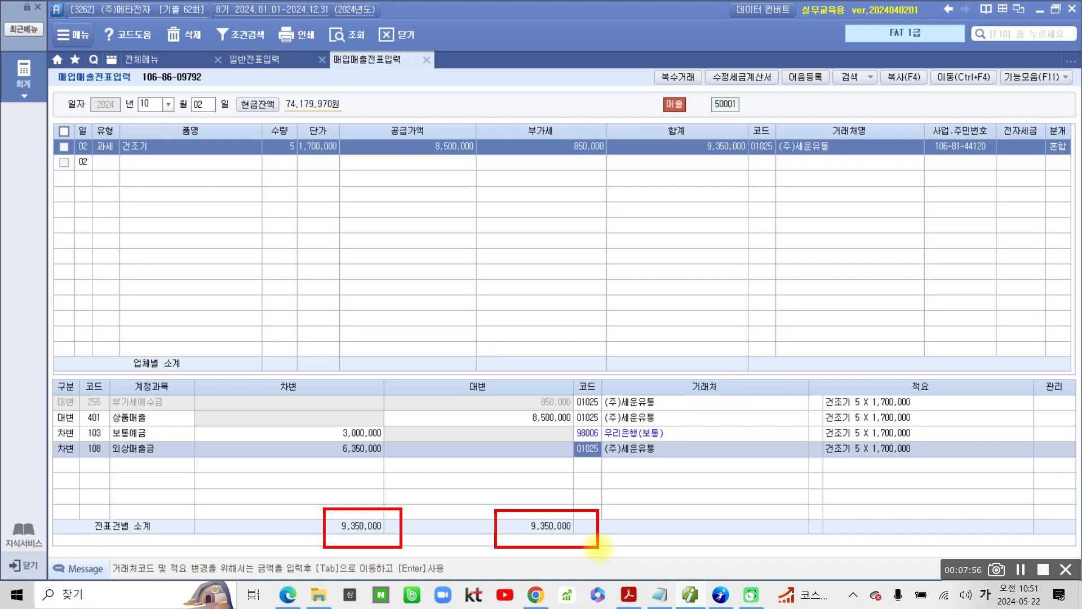
{"action": "key", "text": "Escape"}
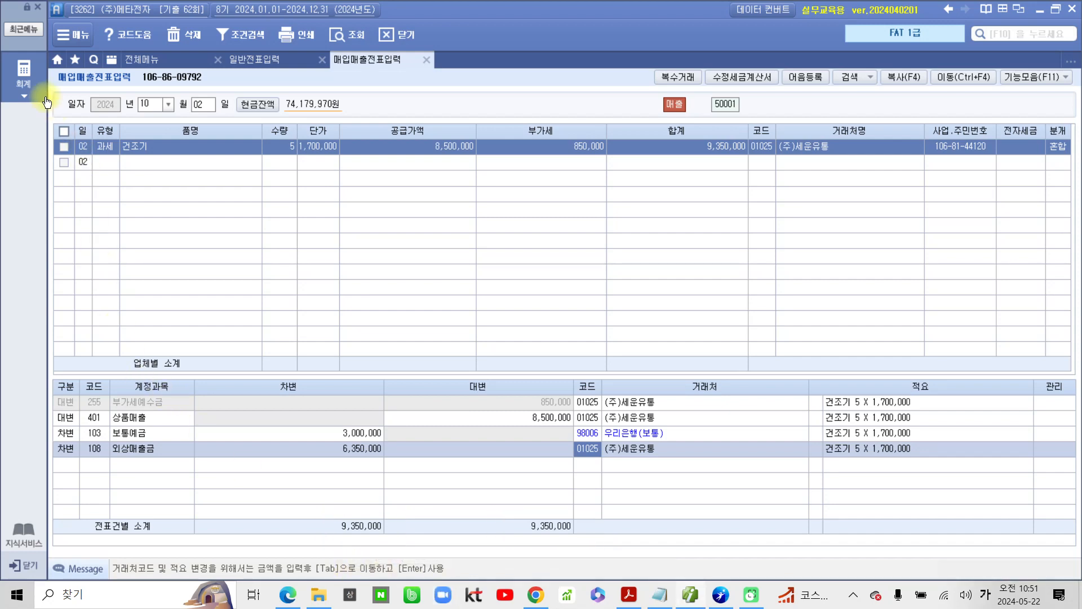
Step: Open 전자세금계산서 발행 및 내역관리 and list the sales invoices from 2024-10-02 to 2024-10-02 for all counterparties
{"action": "left_click", "coordinate": [23, 72]}
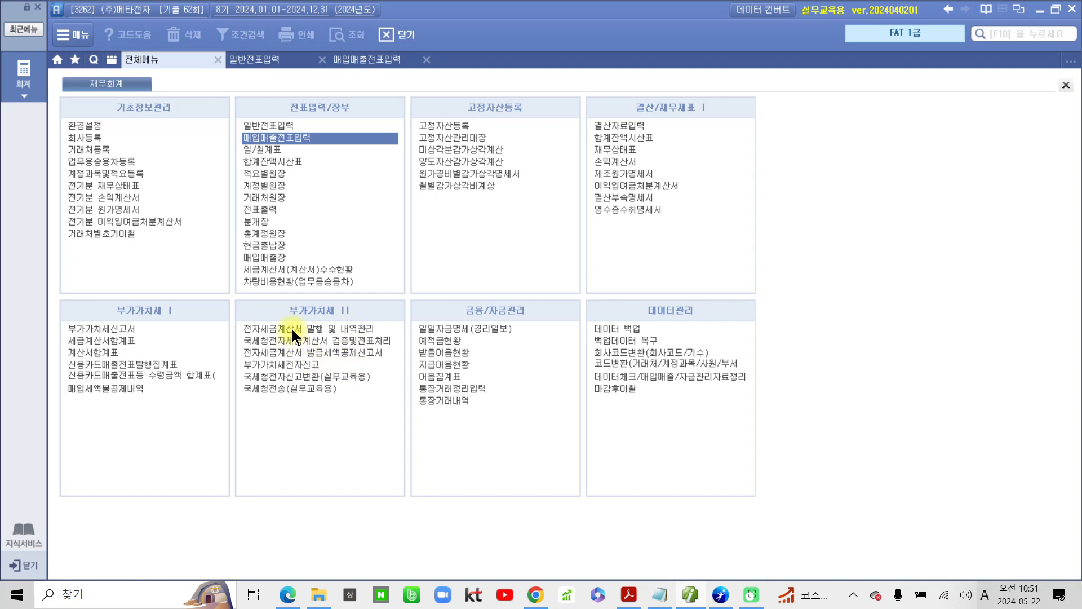
{"action": "left_click", "coordinate": [292, 329]}
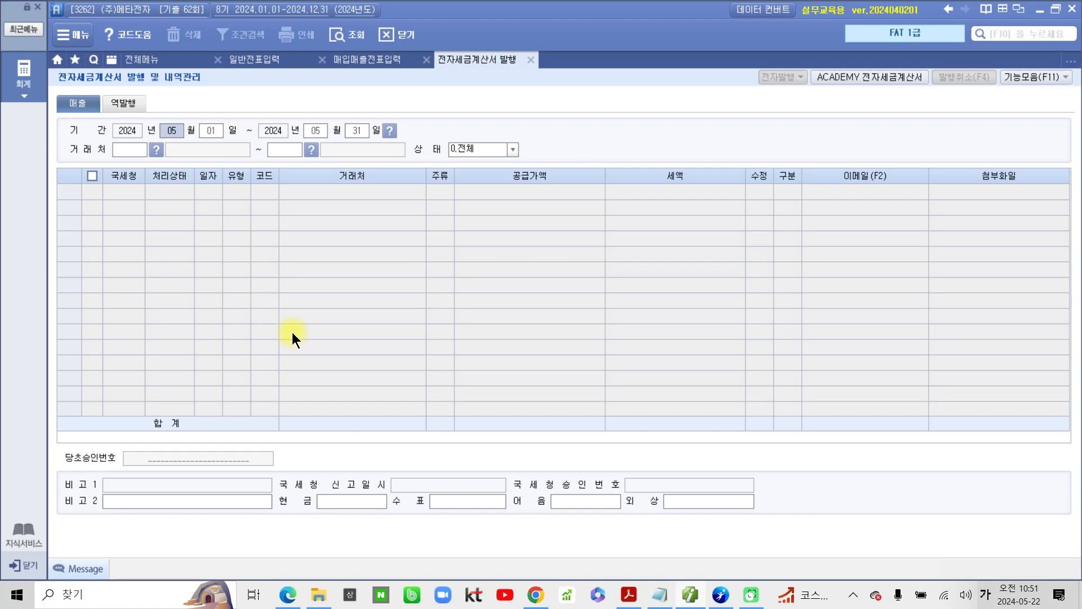
{"action": "type", "text": "10"}
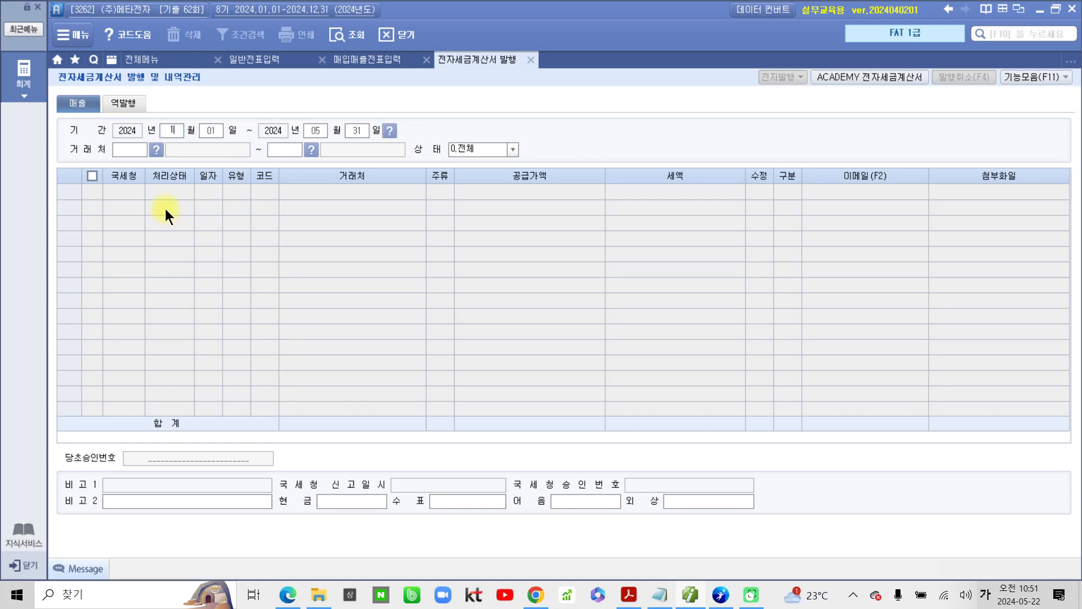
{"action": "type", "text": "2"}
{"action": "key", "text": "Return"}
{"action": "key", "text": "Return"}
{"action": "type", "text": "2"}
{"action": "key", "text": "Return"}
{"action": "key", "text": "Return"}
{"action": "key", "text": "Return"}
{"action": "key", "text": "Return"}
{"action": "key", "text": "Return"}
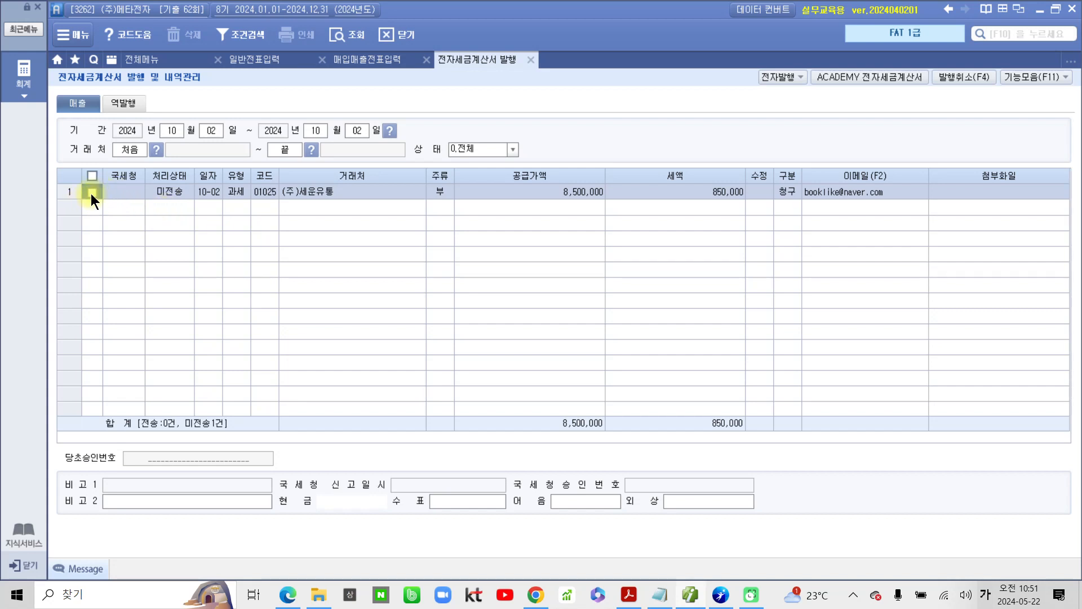
Step: Select the (주)세운유통 invoice, issue it as an electronic tax invoice and acknowledge the notice
{"action": "left_click", "coordinate": [776, 73]}
{"action": "left_click", "coordinate": [518, 366]}
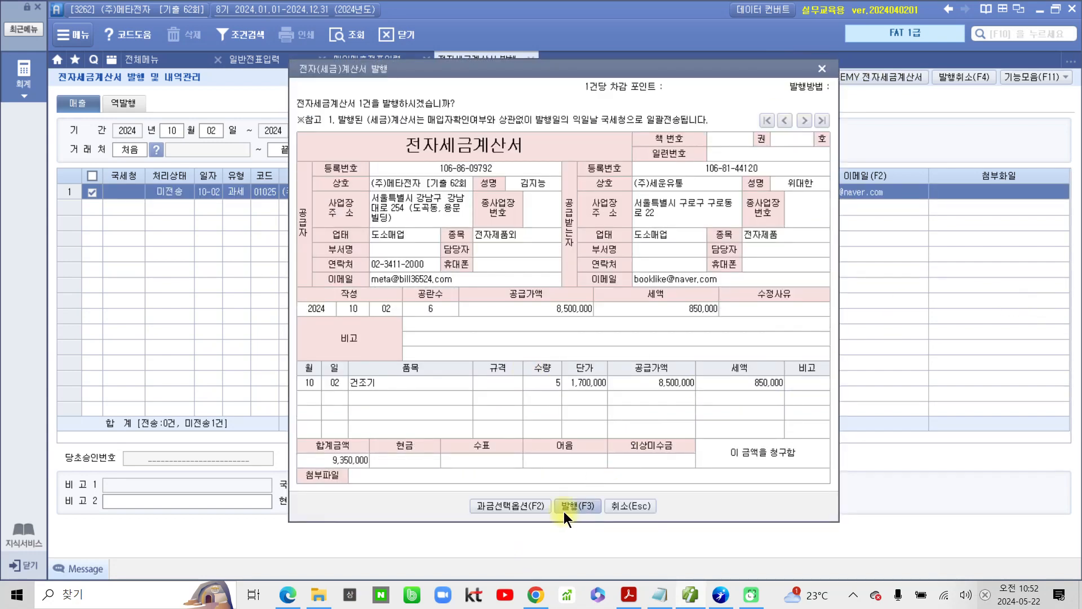
{"action": "left_click", "coordinate": [567, 506]}
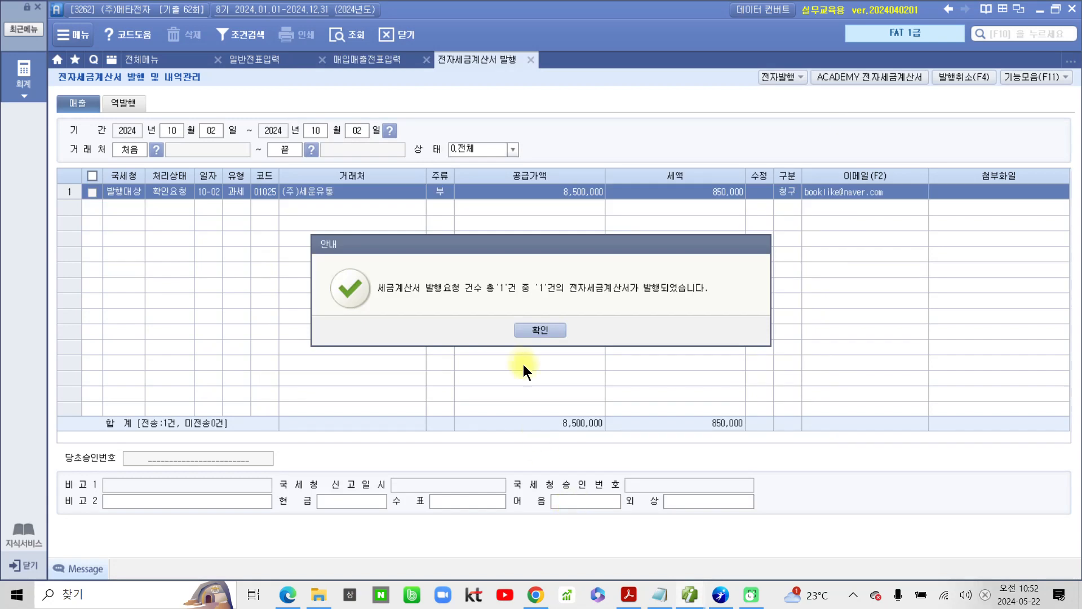
{"action": "left_click", "coordinate": [534, 328]}
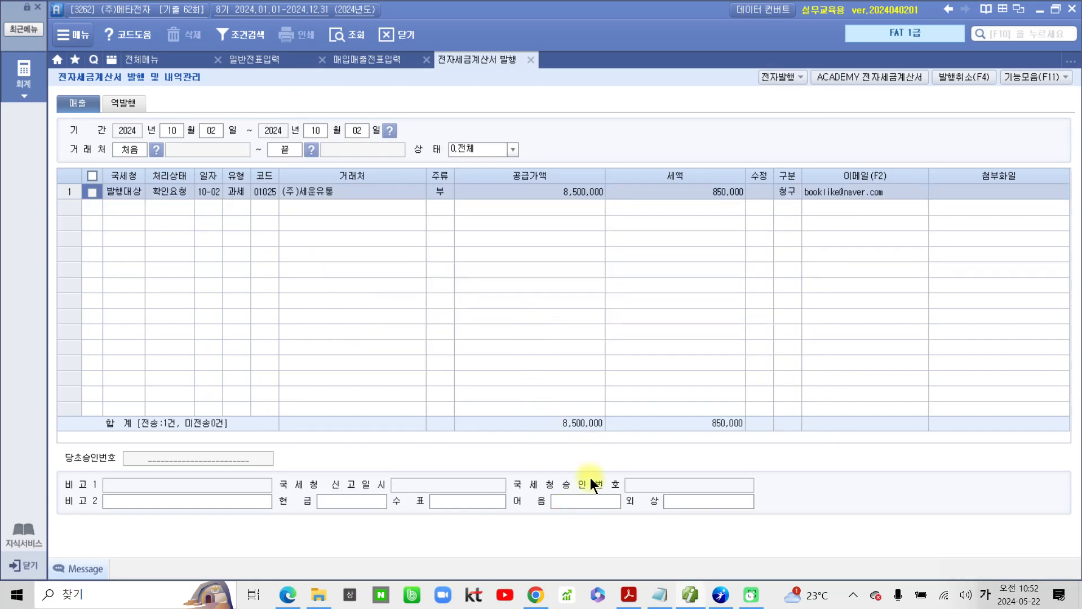
Step: Open ACADEMY 전자세금계산서, log in with the prefilled credentials and look up the 미전송 sales invoices dated 2024-10-02
{"action": "left_click", "coordinate": [863, 76]}
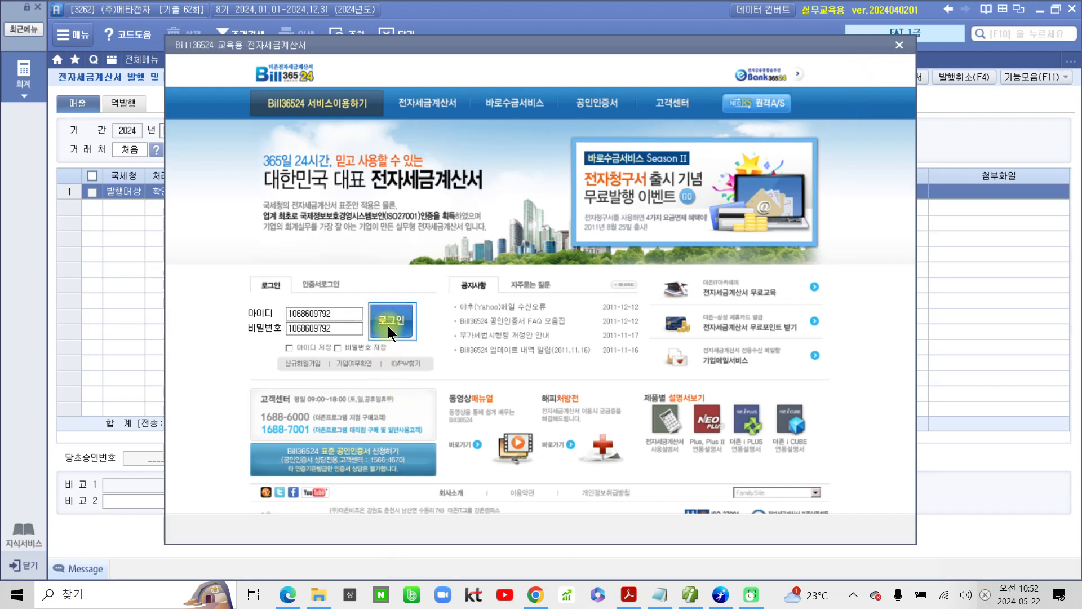
{"action": "left_click", "coordinate": [387, 327]}
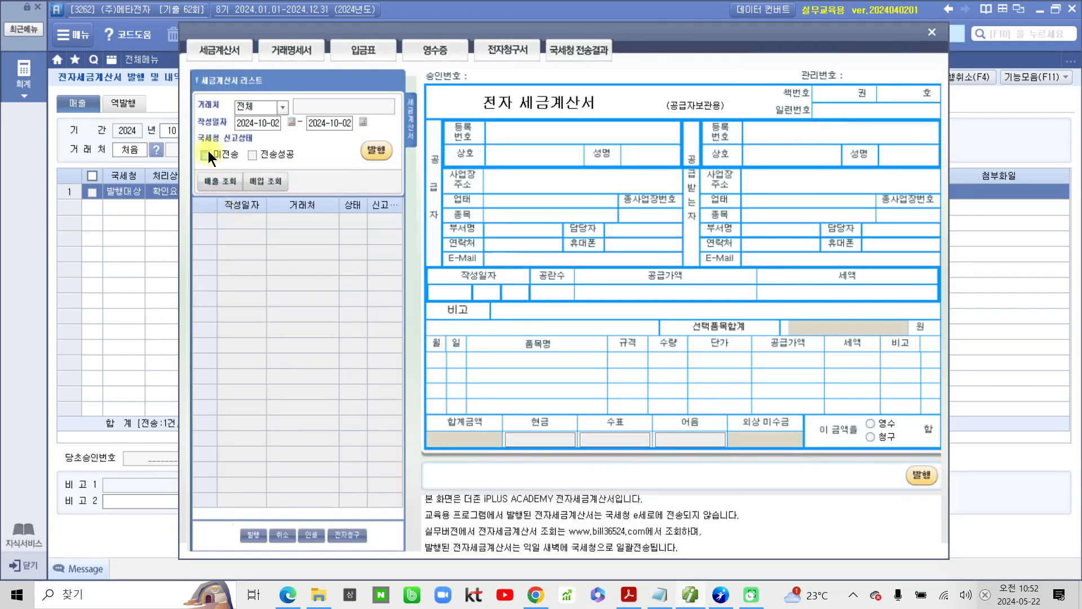
{"action": "left_click", "coordinate": [218, 184]}
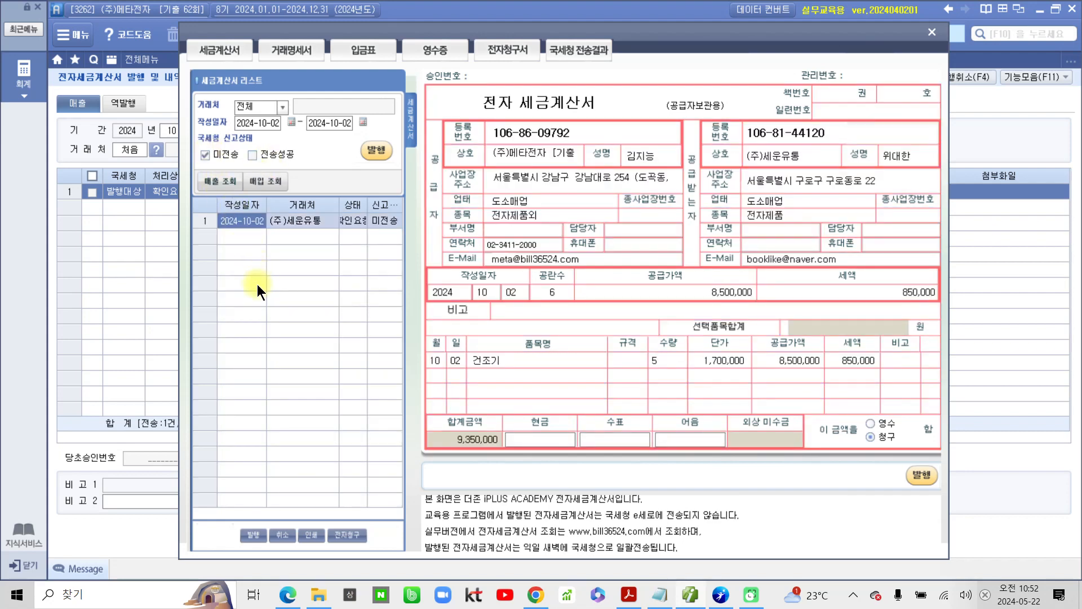
Step: Issue the listed (주)세운유통 tax invoice in the Bill36524 service and close its window
{"action": "left_click", "coordinate": [378, 154]}
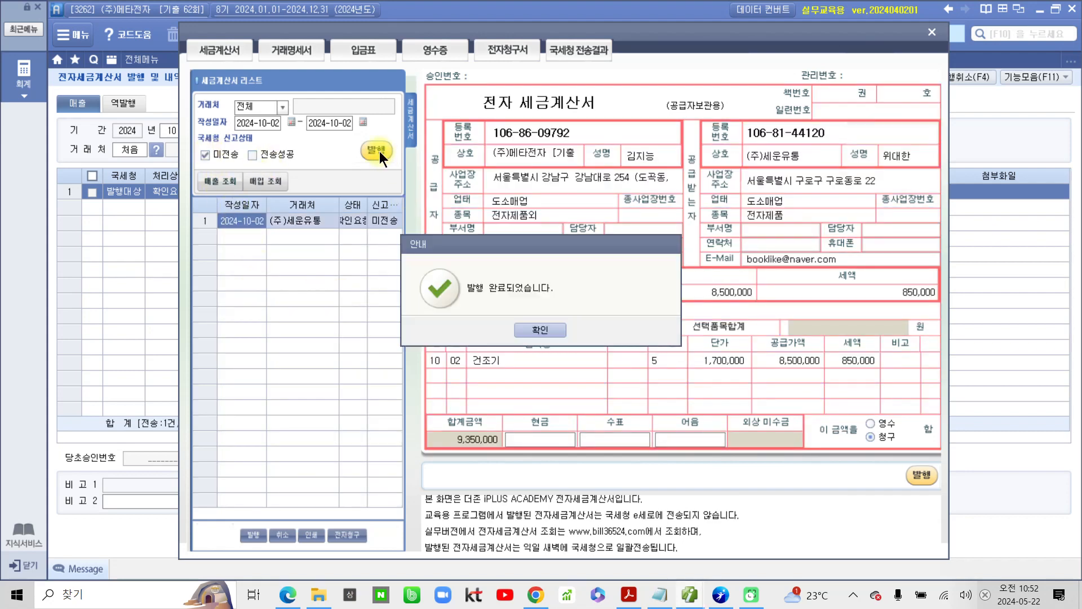
{"action": "left_click", "coordinate": [539, 330]}
{"action": "left_click", "coordinate": [538, 329]}
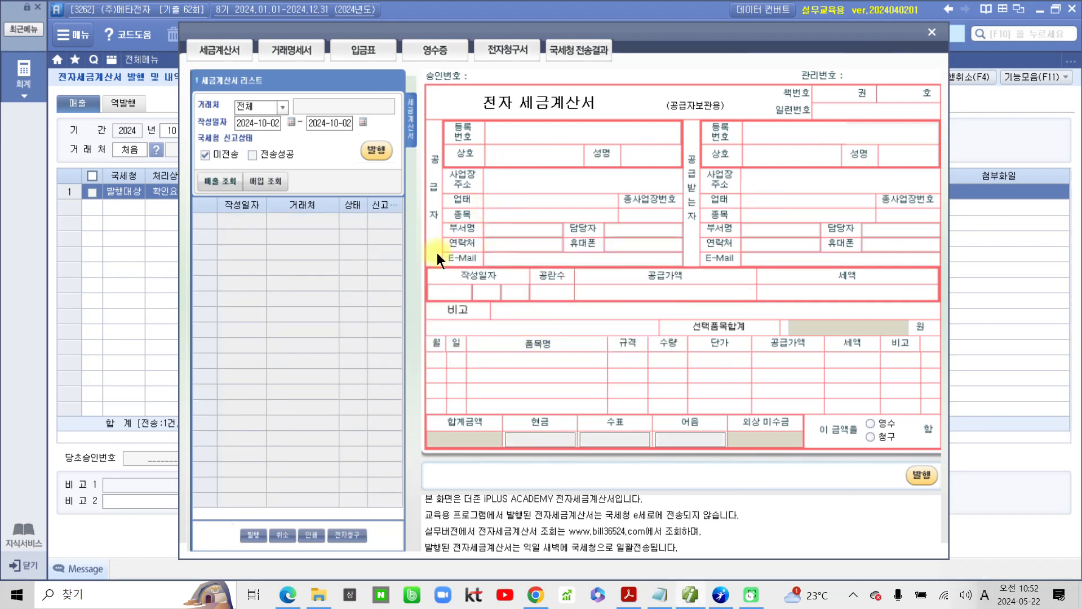
{"action": "left_click", "coordinate": [932, 37]}
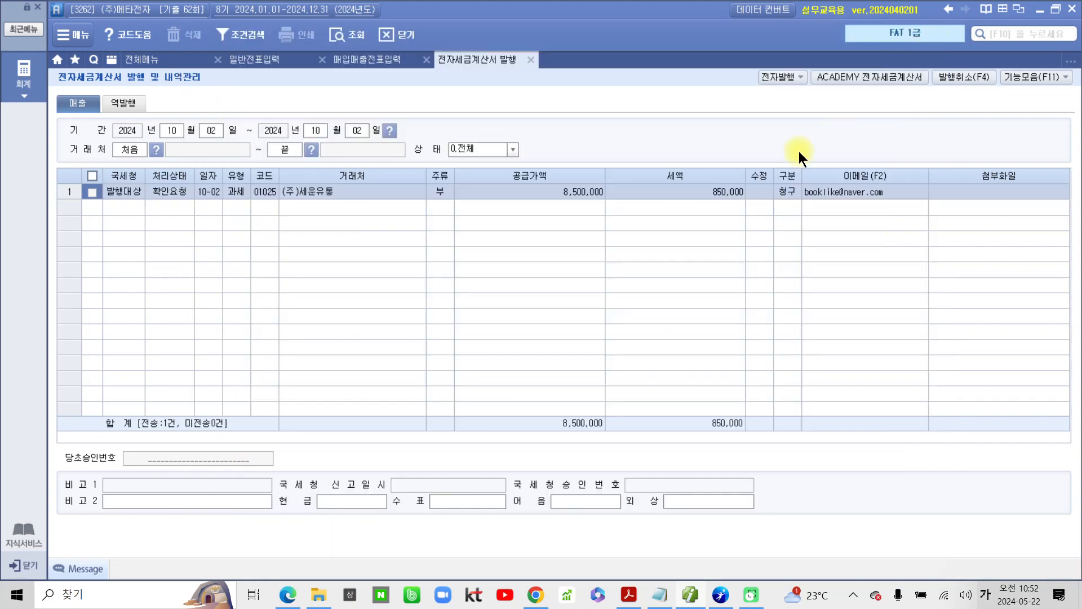
Step: Close the invoice issuing screen, reload the October 2 entries in 매입매출전표입력 and check the 건조기 sale's 전자세금 status and journal
{"action": "left_click", "coordinate": [532, 59]}
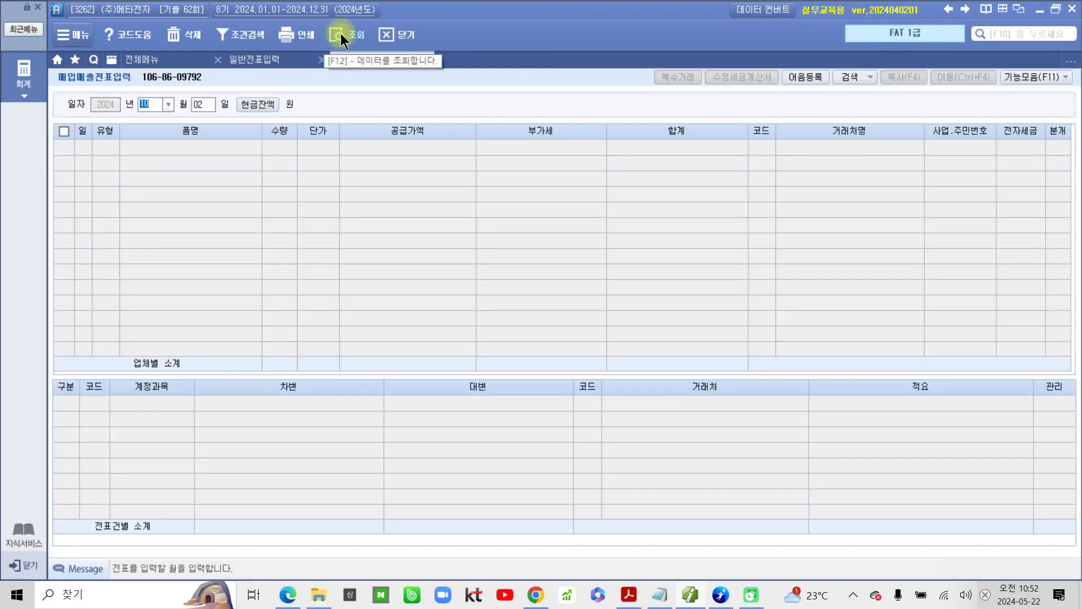
{"action": "left_click", "coordinate": [340, 33]}
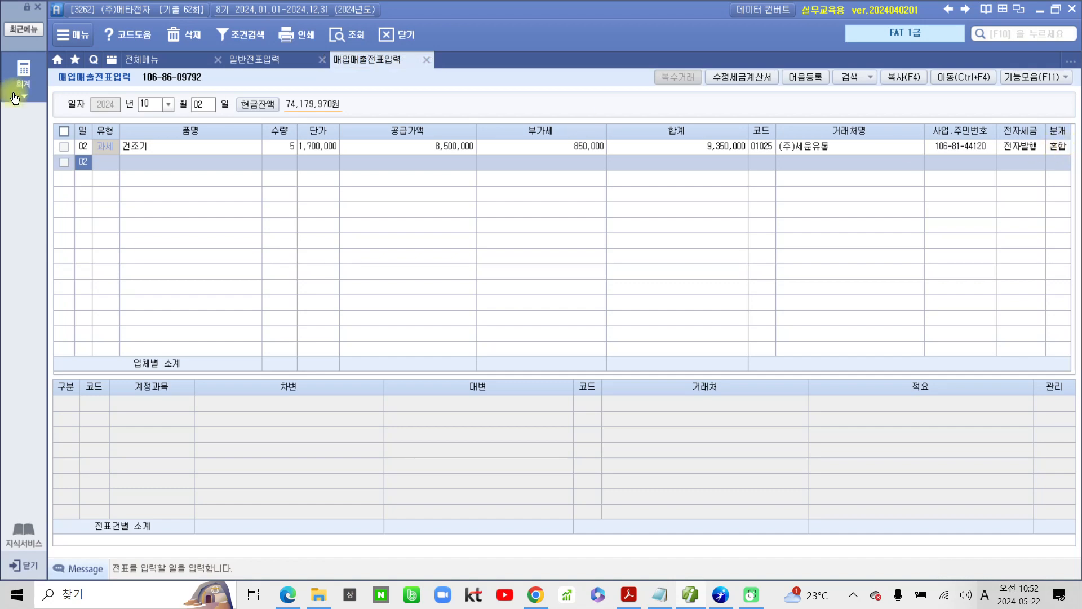
{"action": "left_click", "coordinate": [1059, 148]}
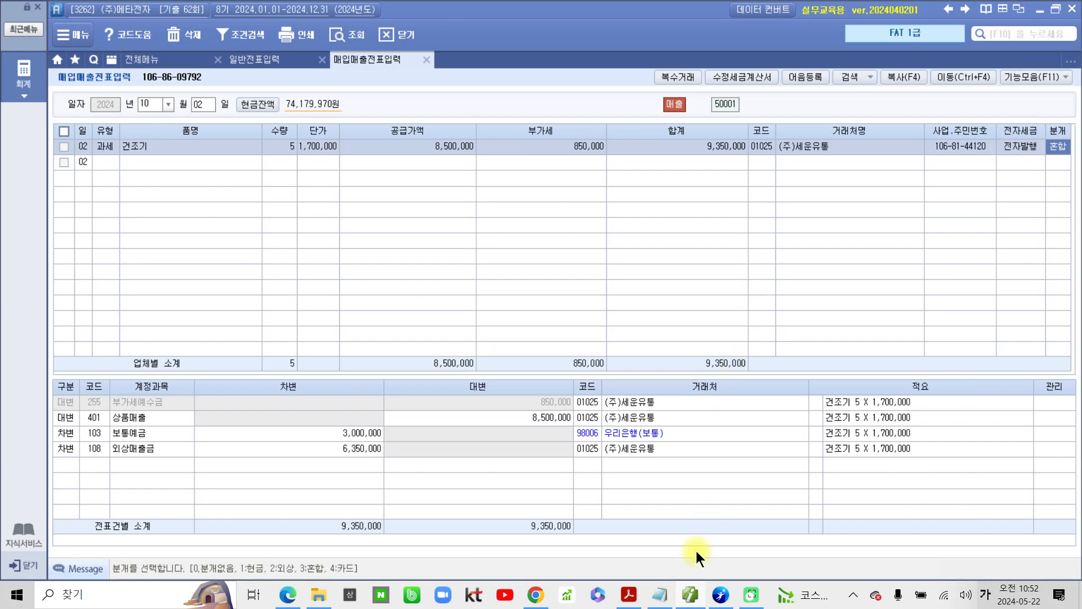
Step: Switch to the exam PDF, go to question 2 and highlight 매입 in its title and 계산서 in the 전자계산서 heading
{"action": "left_click", "coordinate": [629, 595]}
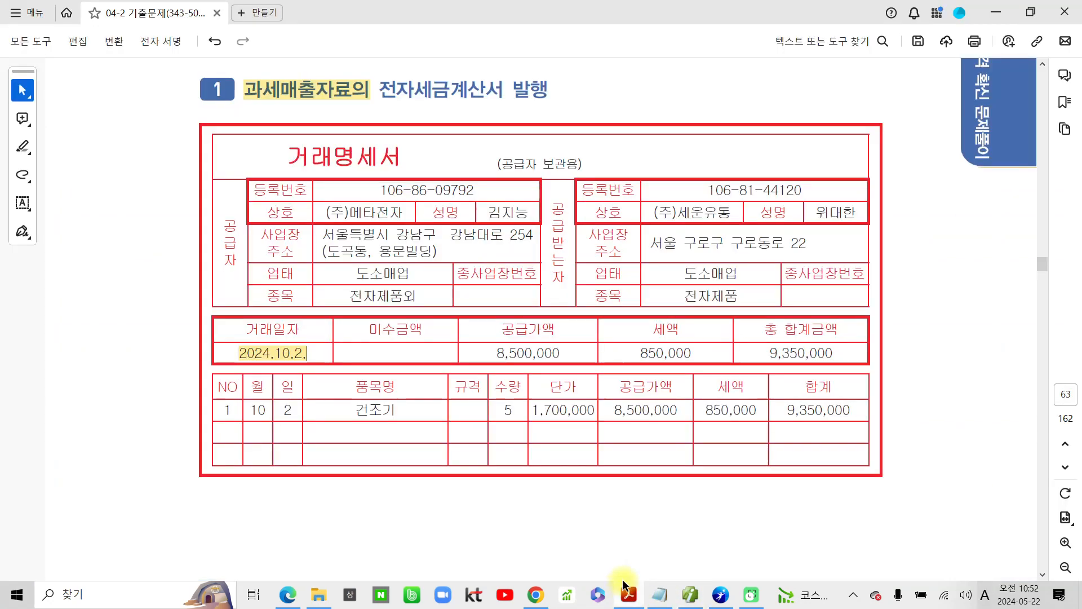
{"action": "scroll", "coordinate": [546, 469], "scroll_direction": "down", "scroll_amount": 10}
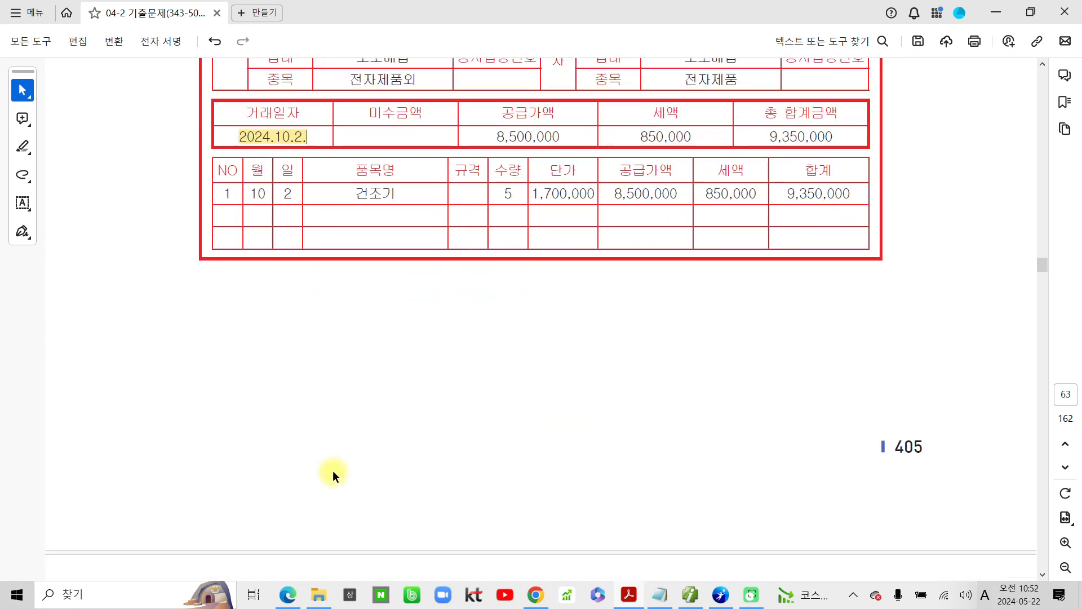
{"action": "scroll", "coordinate": [384, 484], "scroll_direction": "down", "scroll_amount": 10}
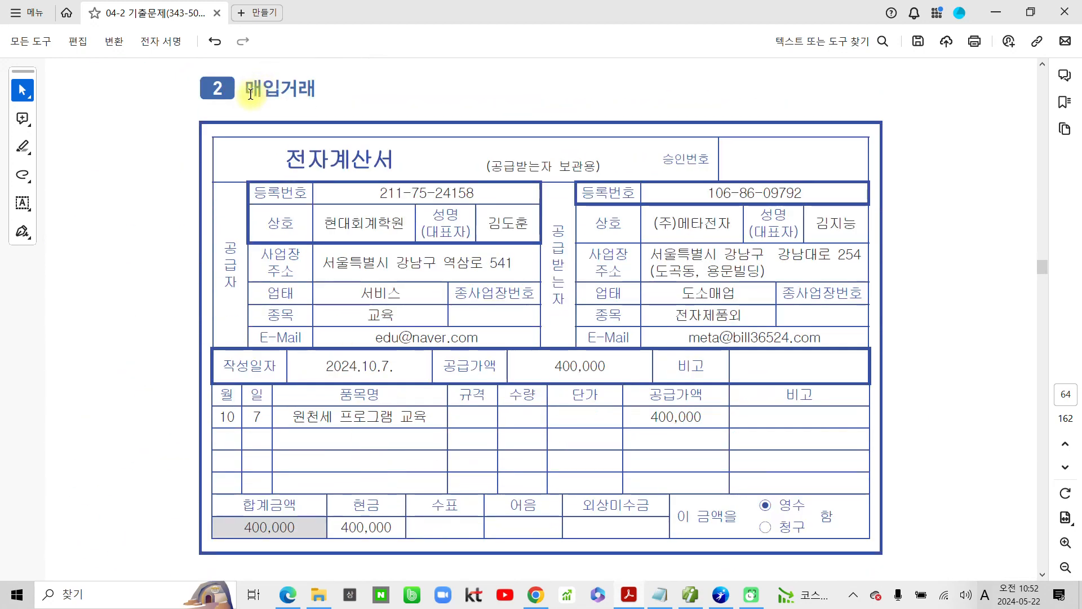
{"action": "left_click_drag", "start_coordinate": [249, 91], "coordinate": [280, 91]}
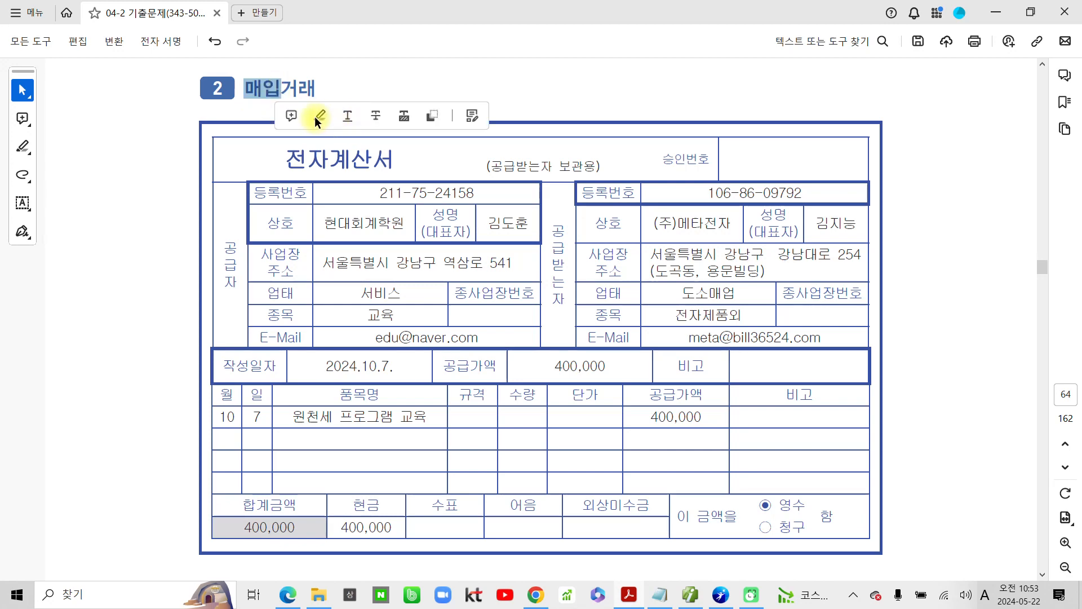
{"action": "left_click", "coordinate": [317, 117]}
{"action": "left_click_drag", "start_coordinate": [332, 159], "coordinate": [396, 161]}
{"action": "left_click", "coordinate": [437, 184]}
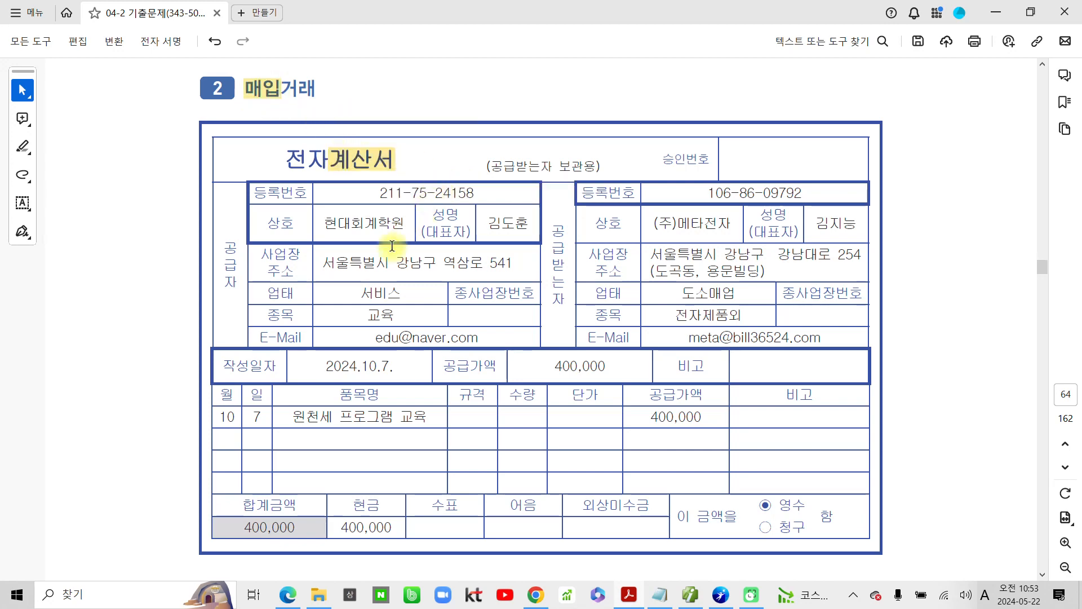
{"action": "key", "text": "ctrl+2"}
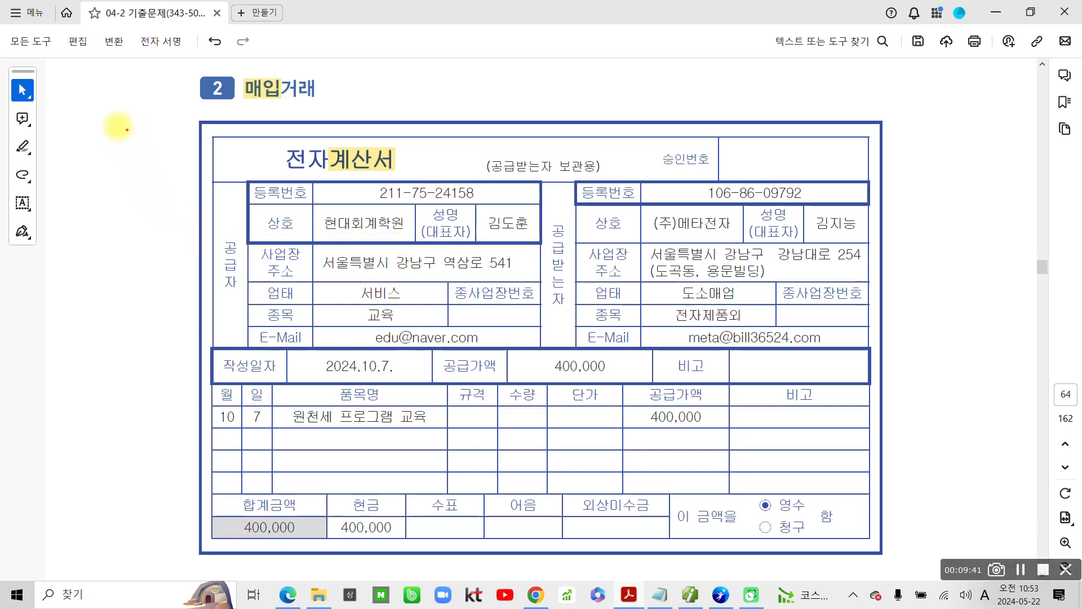
{"action": "mouse_move", "coordinate": [116, 126]}
{"action": "left_mouse_down"}
{"action": "mouse_move", "coordinate": [111, 141]}
{"action": "mouse_move", "coordinate": [126, 172]}
{"action": "mouse_move", "coordinate": [101, 179]}
{"action": "left_mouse_up"}
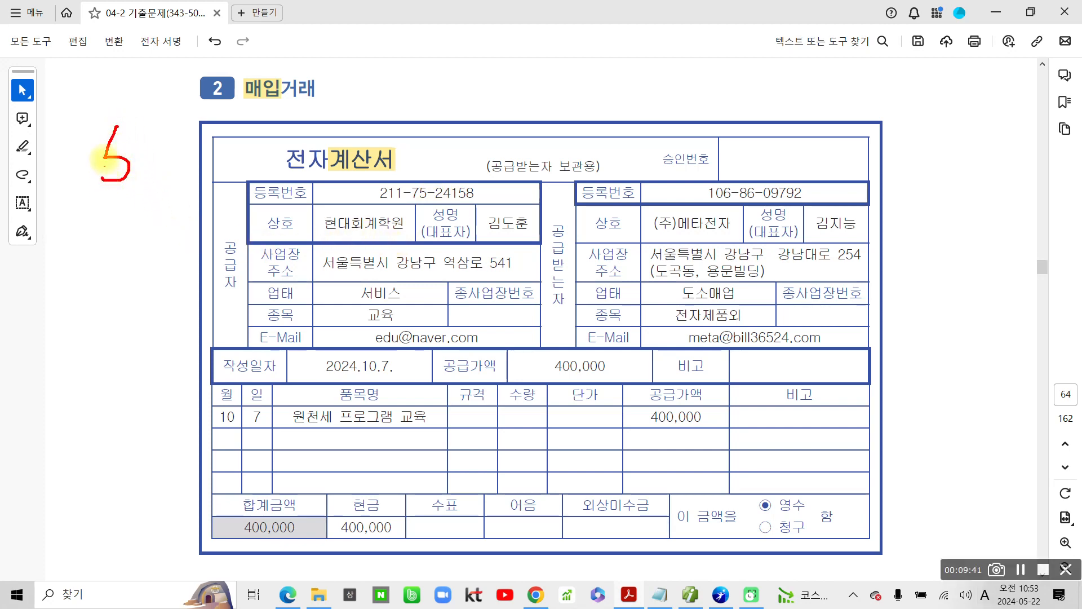
{"action": "mouse_move", "coordinate": [116, 128]}
{"action": "left_mouse_down"}
{"action": "mouse_move", "coordinate": [177, 141]}
{"action": "mouse_move", "coordinate": [141, 178]}
{"action": "left_mouse_up"}
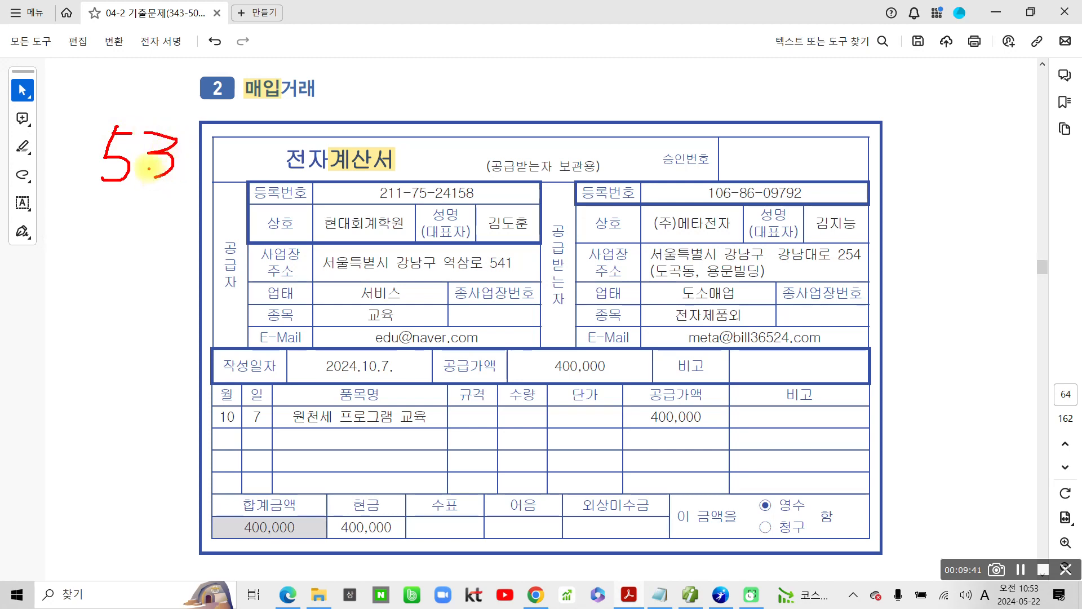
{"action": "key", "text": "Escape"}
Step: Highlight 전자입력 in question 2's 수행과제 and the 작성일자 2024.10.7. in the 전자계산서
{"action": "scroll", "coordinate": [567, 496], "scroll_direction": "down", "scroll_amount": 8}
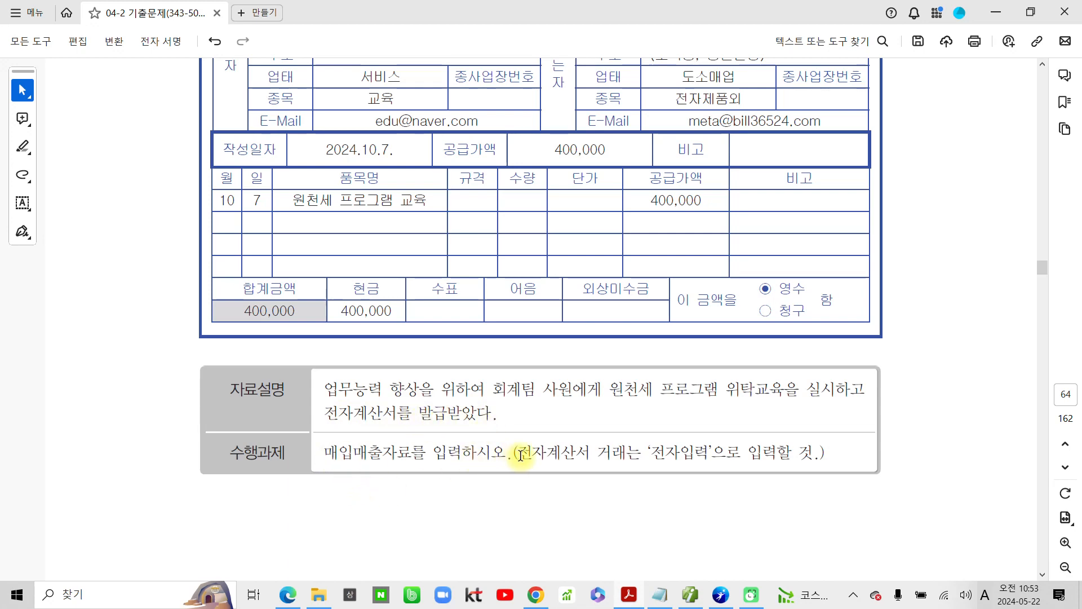
{"action": "left_click_drag", "start_coordinate": [651, 452], "coordinate": [711, 454]}
{"action": "left_click", "coordinate": [748, 477]}
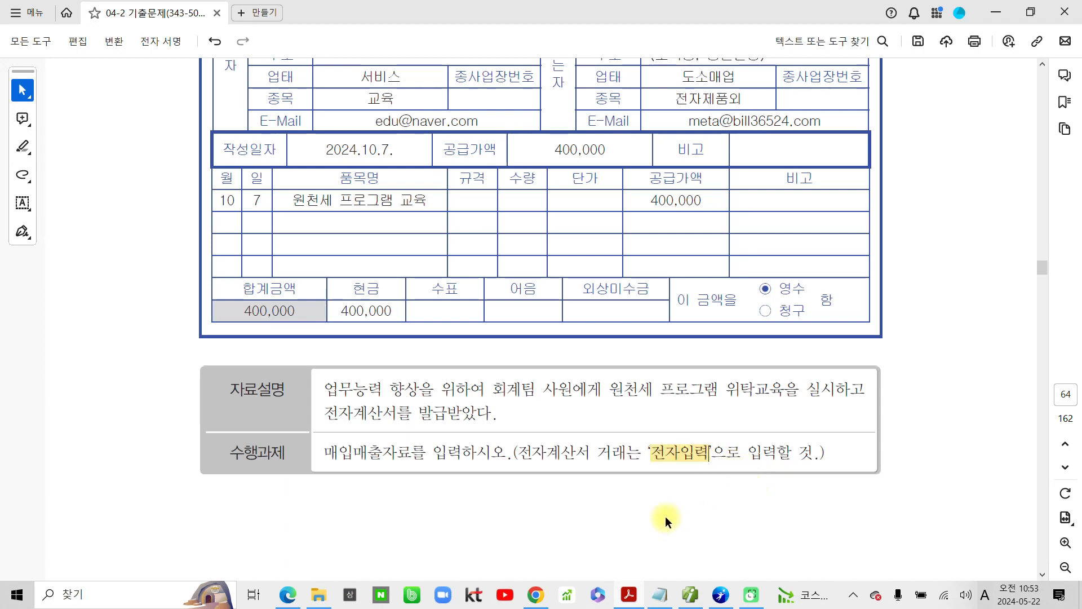
{"action": "scroll", "coordinate": [407, 446], "scroll_direction": "up", "scroll_amount": 3}
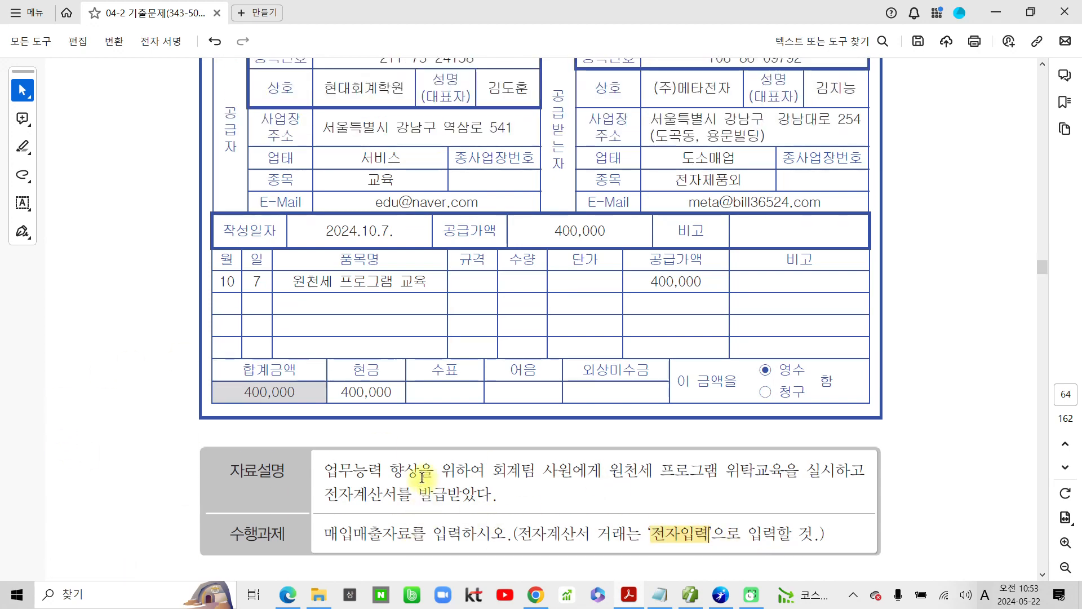
{"action": "left_click_drag", "start_coordinate": [395, 233], "coordinate": [310, 231]}
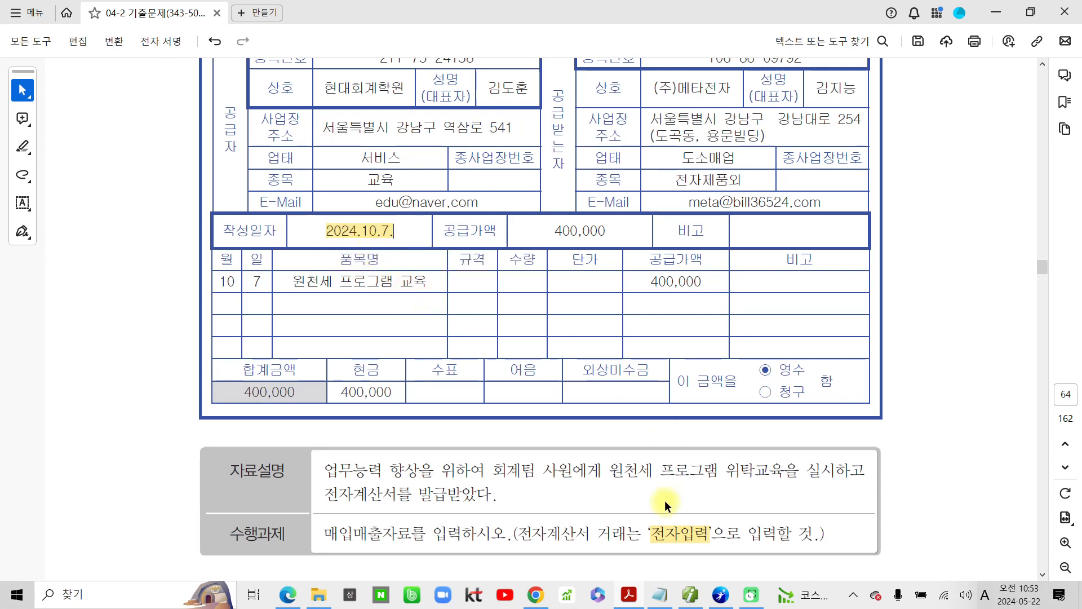
Step: Switch to the accounting program, load October 7 in 매입매출전표입력 and set the new entry's type to 53 (매입 면세)
{"action": "left_click", "coordinate": [690, 595]}
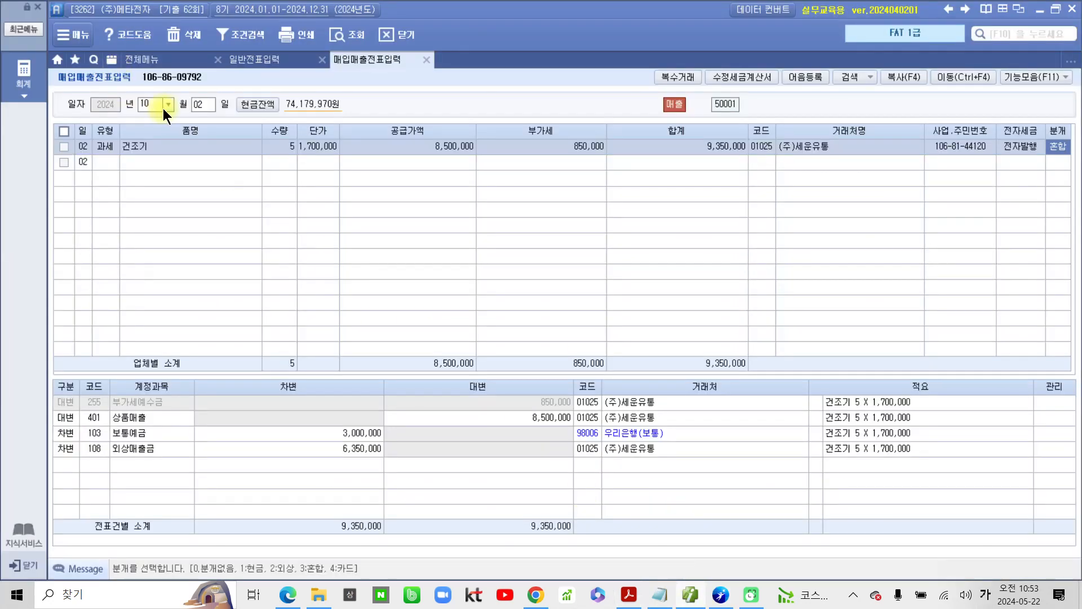
{"action": "left_click", "coordinate": [204, 108]}
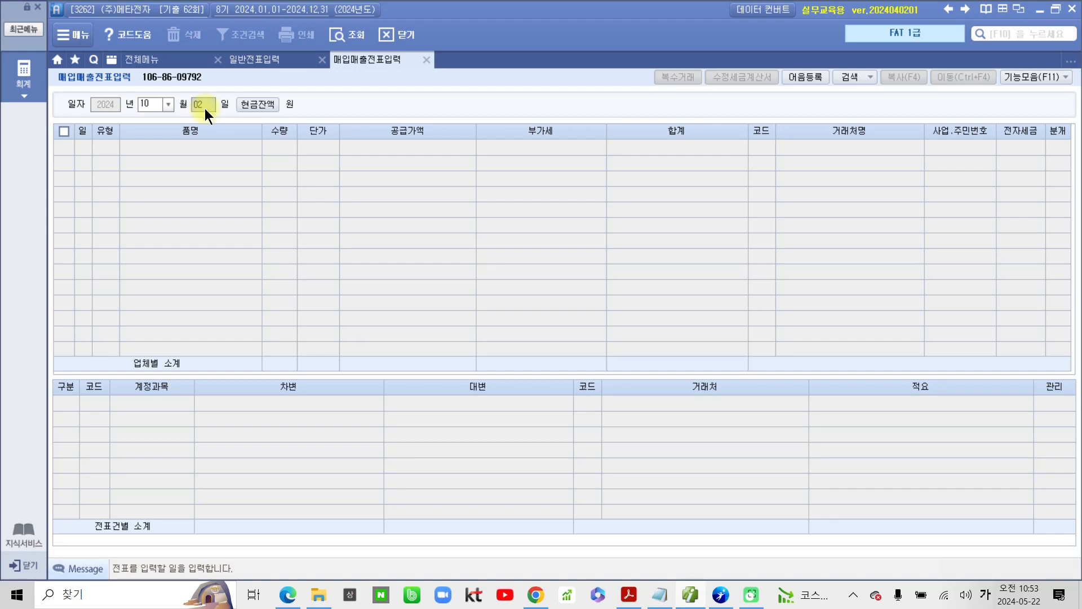
{"action": "type", "text": "07"}
{"action": "key", "text": "Return"}
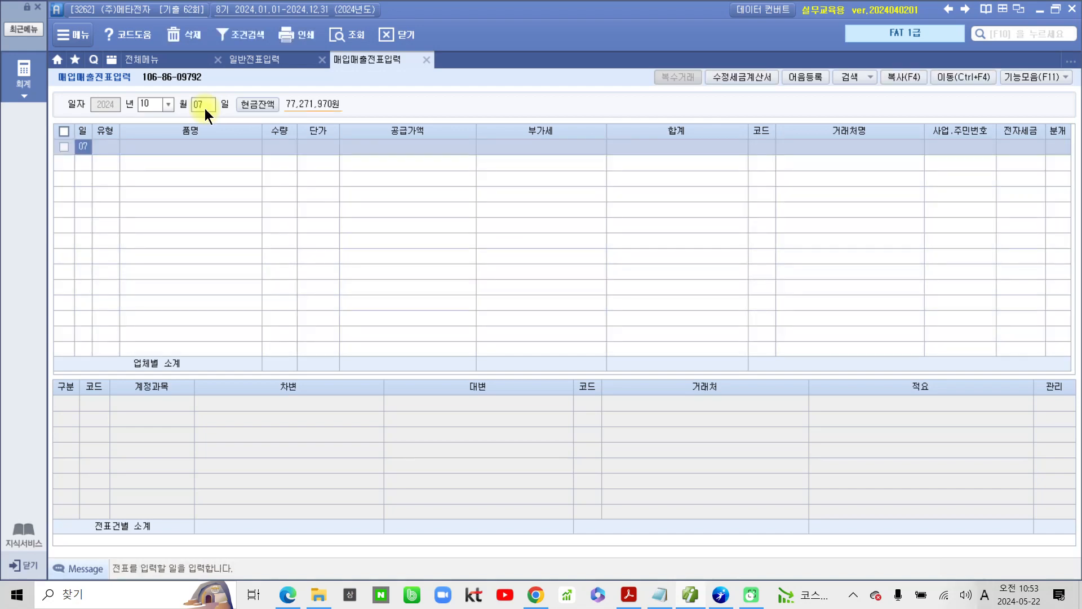
{"action": "key", "text": "Return"}
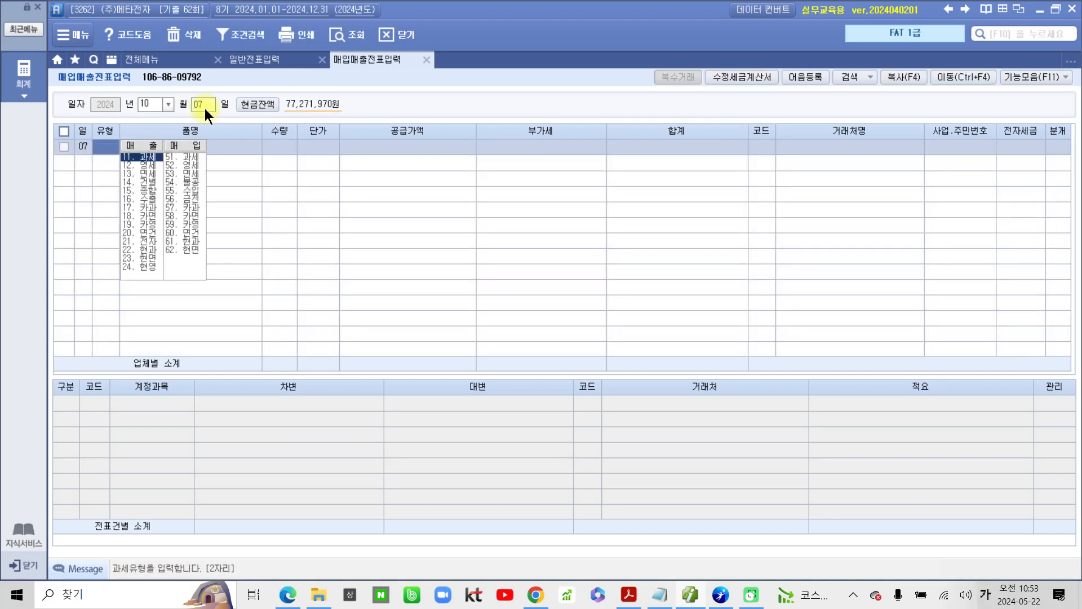
{"action": "type", "text": "53"}
{"action": "key", "text": "Return"}
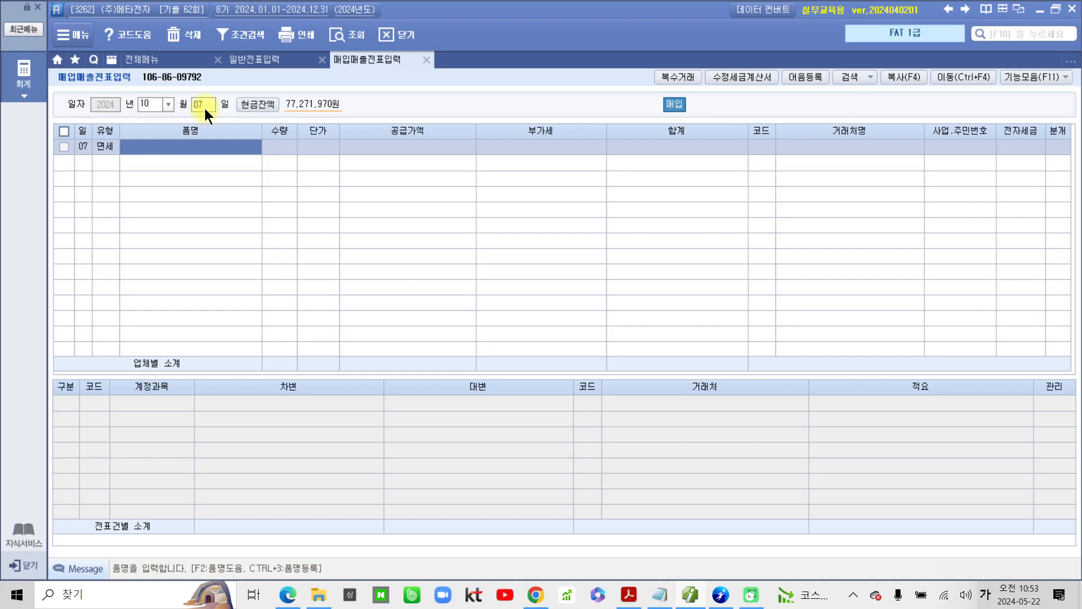
Step: Enter the item name 원천세 프로그램 교육 and a 공급가액 of 400,000 for the October 7 purchase, leaving quantity and unit price blank
{"action": "type", "text": "원재"}
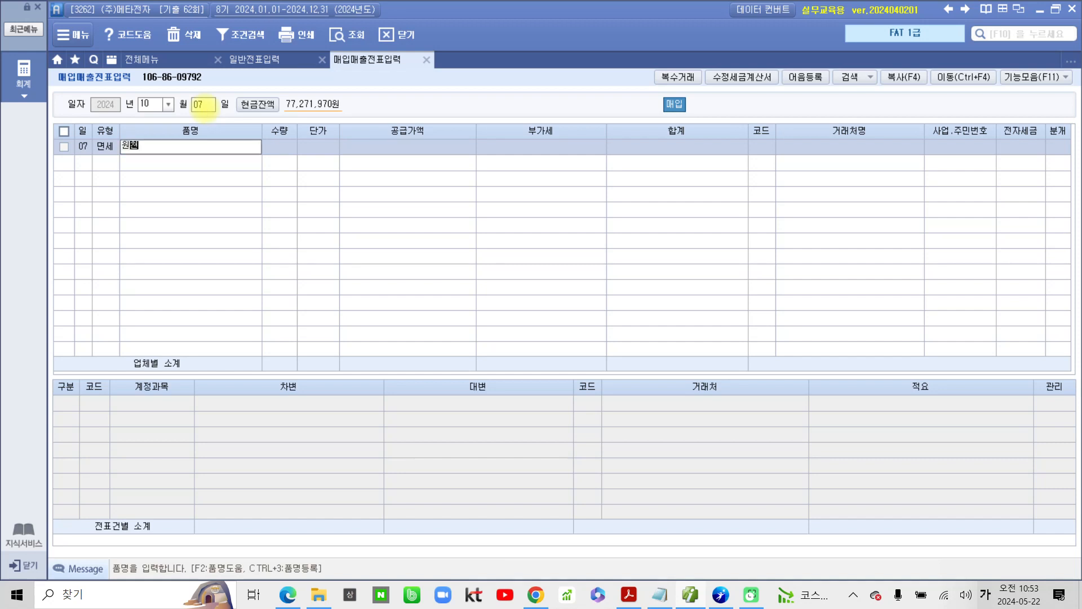
{"action": "type", "text": "세 프로그램 교육"}
{"action": "key", "text": "Return"}
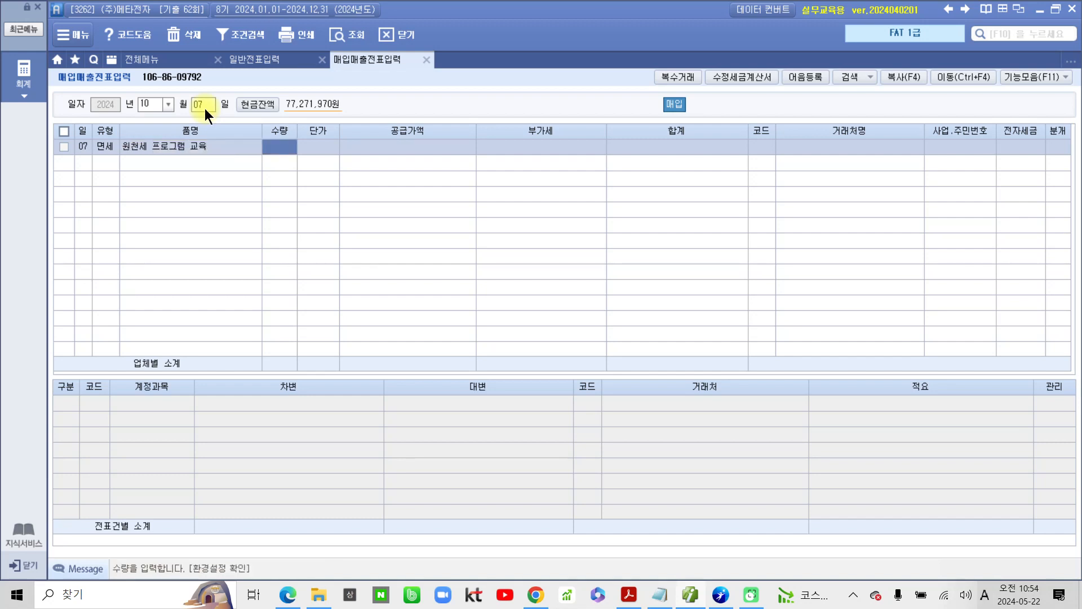
{"action": "key", "text": "Return"}
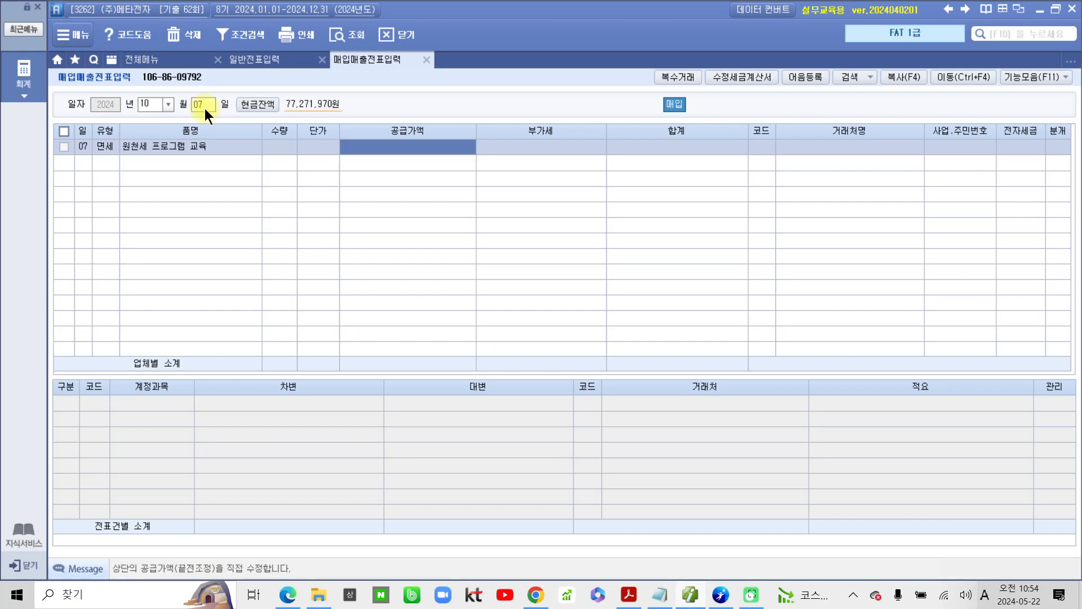
{"action": "type", "text": "400"}
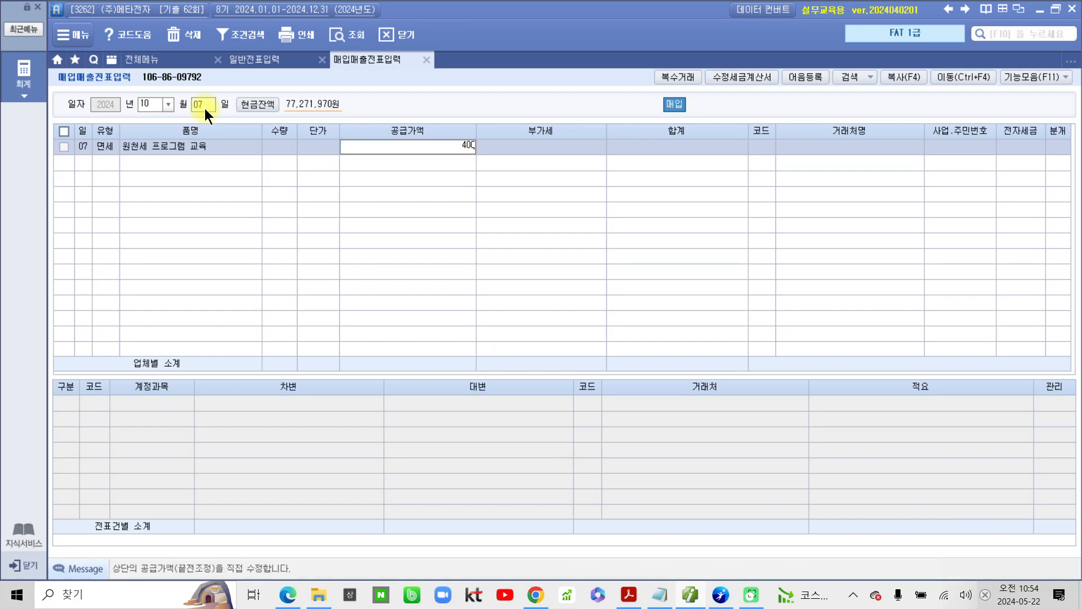
{"action": "type", "text": ",000"}
{"action": "key", "text": "Return"}
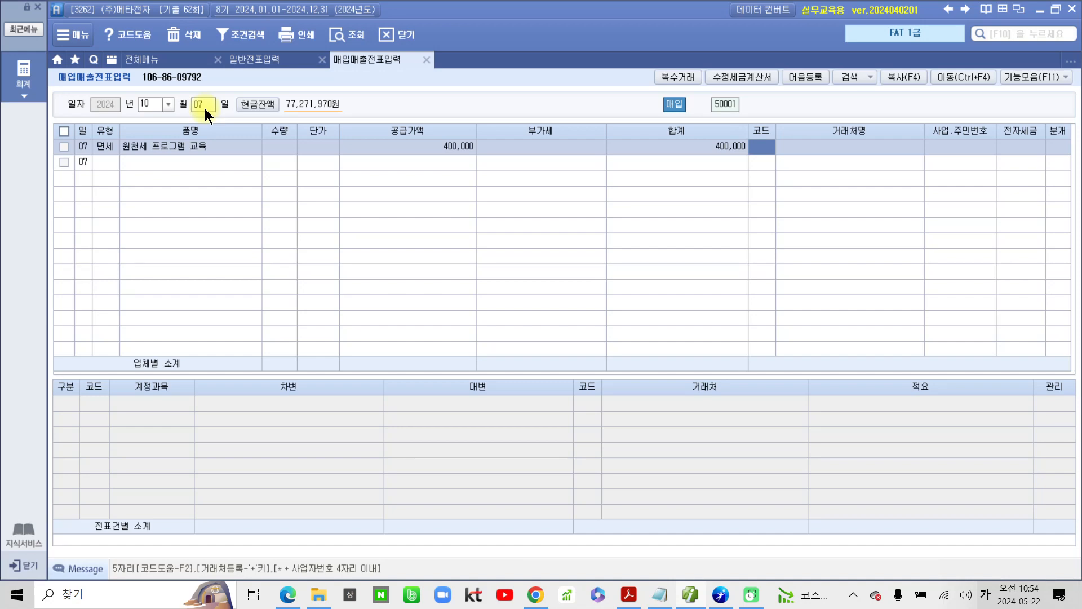
Step: Assign vendor 현대회계학원 (02005) to the October 7 purchase and set its 전자세금 field to 전자입력
{"action": "type", "text": "현대"}
{"action": "key", "text": "Return"}
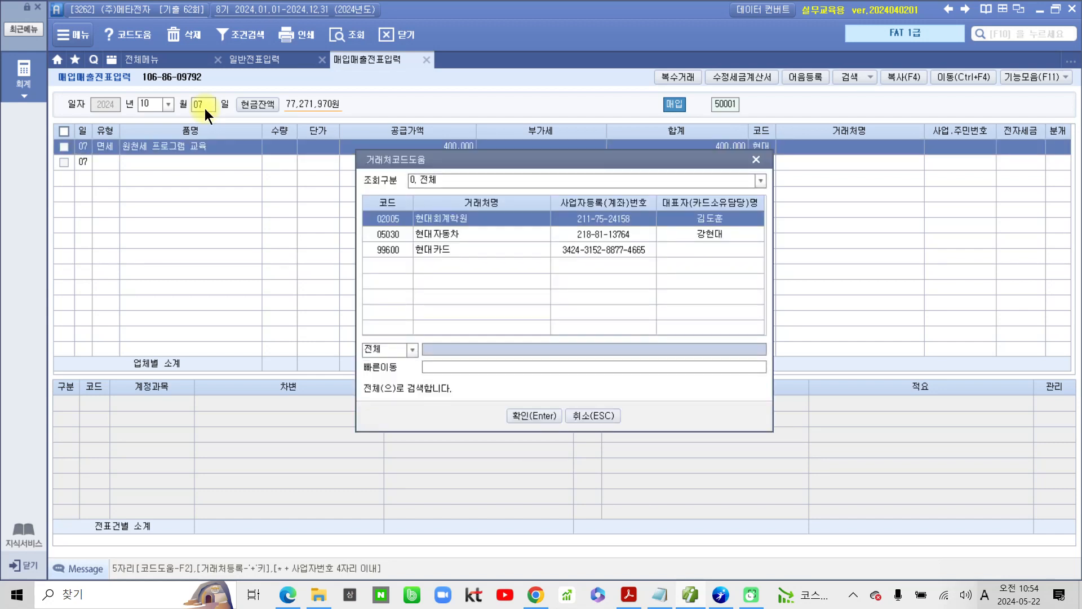
{"action": "key", "text": "Return"}
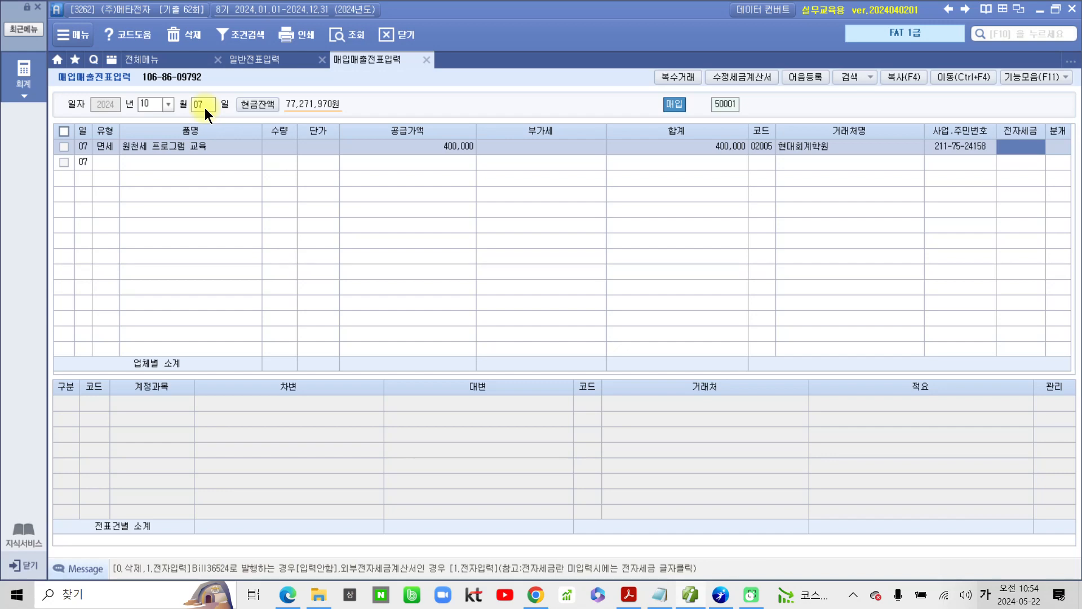
{"action": "type", "text": "1"}
{"action": "key", "text": "Return"}
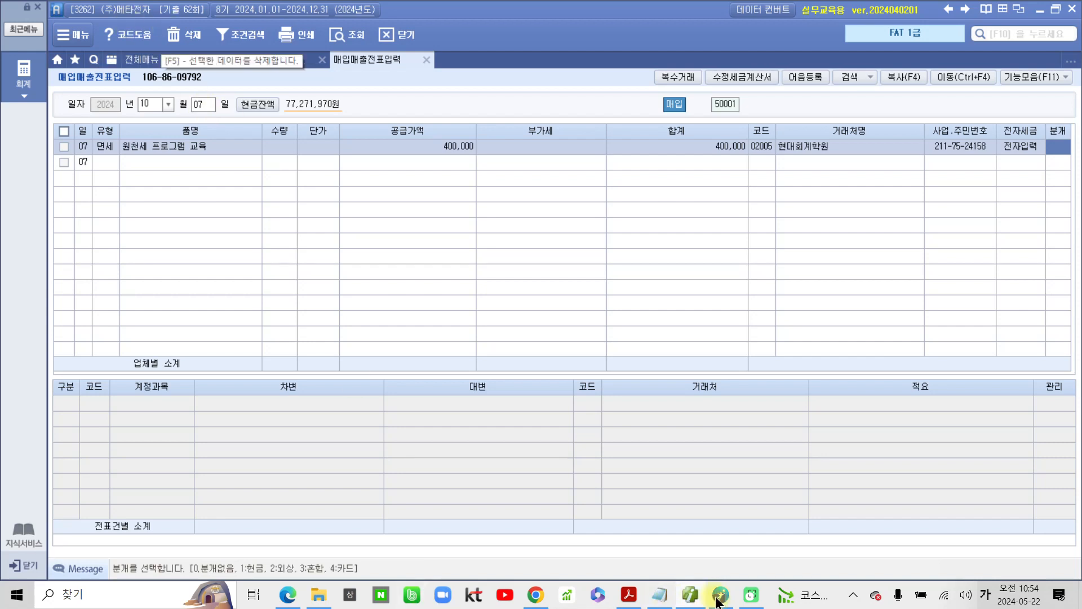
Step: Switch to the exam PDF, circle question 2's 현금 amount and 자료설명 text on screen, and clear the marks
{"action": "mouse_move", "coordinate": [720, 602]}
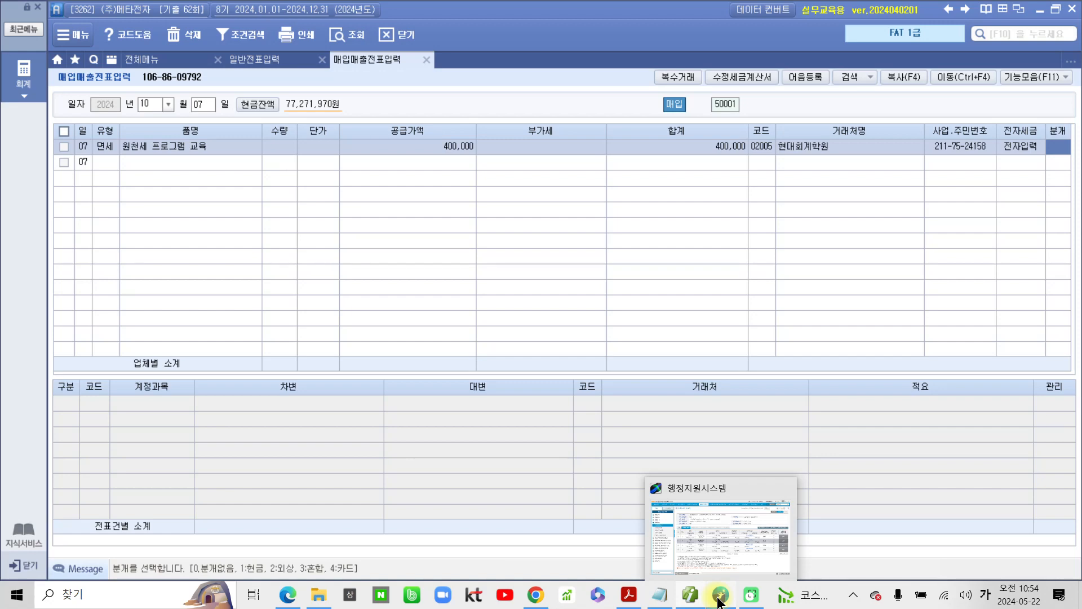
{"action": "left_click", "coordinate": [687, 600]}
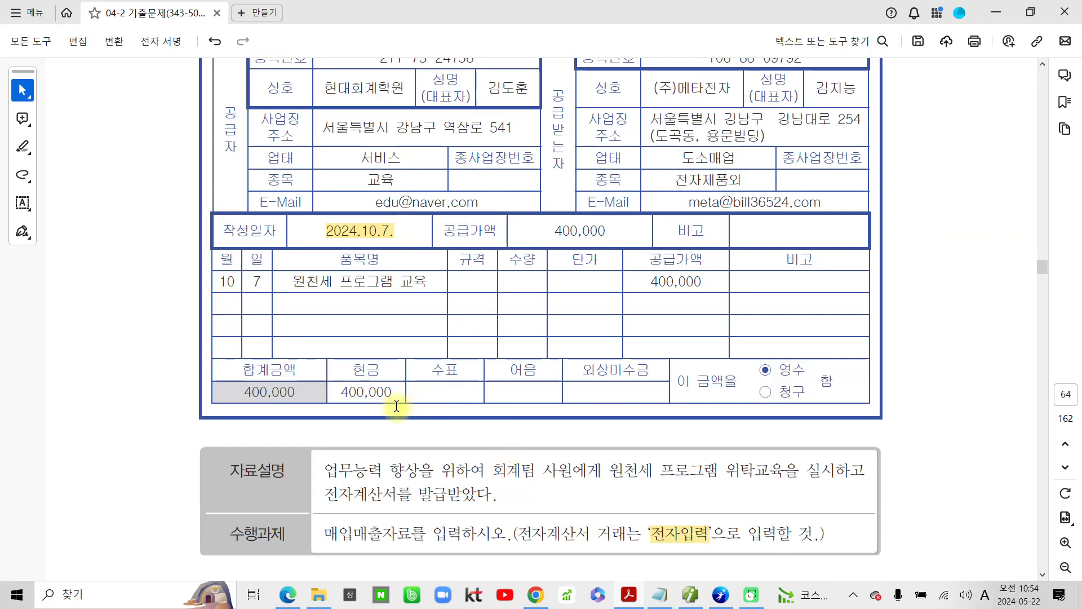
{"action": "key", "text": "ctrl+2"}
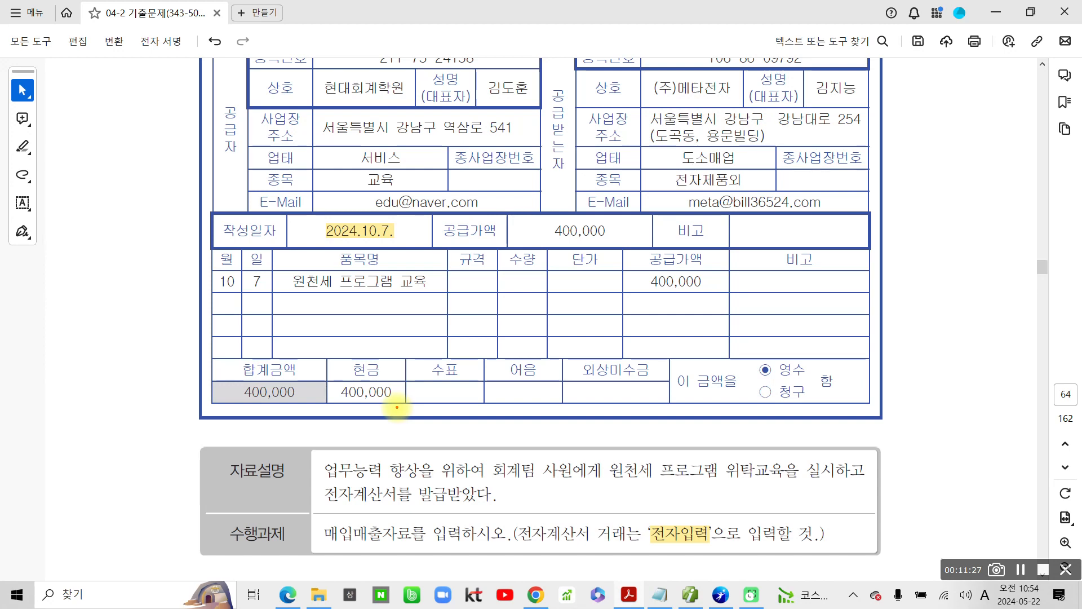
{"action": "mouse_move", "coordinate": [397, 406]}
{"action": "left_mouse_down"}
{"action": "mouse_move", "coordinate": [389, 345]}
{"action": "mouse_move", "coordinate": [398, 420]}
{"action": "left_mouse_up"}
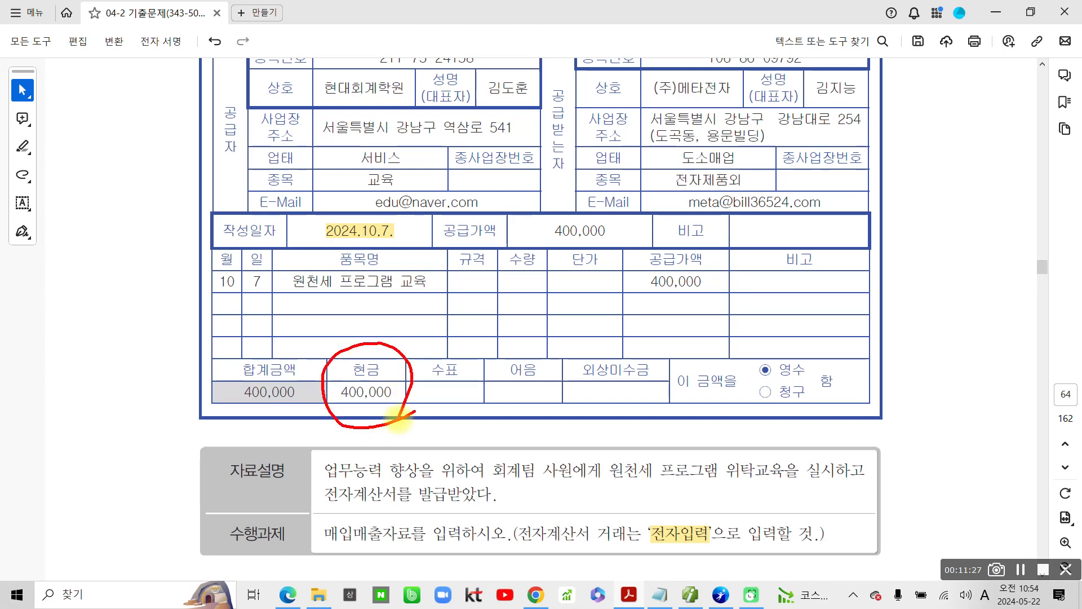
{"action": "mouse_move", "coordinate": [336, 454]}
{"action": "left_mouse_down"}
{"action": "mouse_move", "coordinate": [347, 515]}
{"action": "mouse_move", "coordinate": [831, 501]}
{"action": "mouse_move", "coordinate": [823, 447]}
{"action": "mouse_move", "coordinate": [346, 450]}
{"action": "mouse_move", "coordinate": [331, 463]}
{"action": "left_mouse_up"}
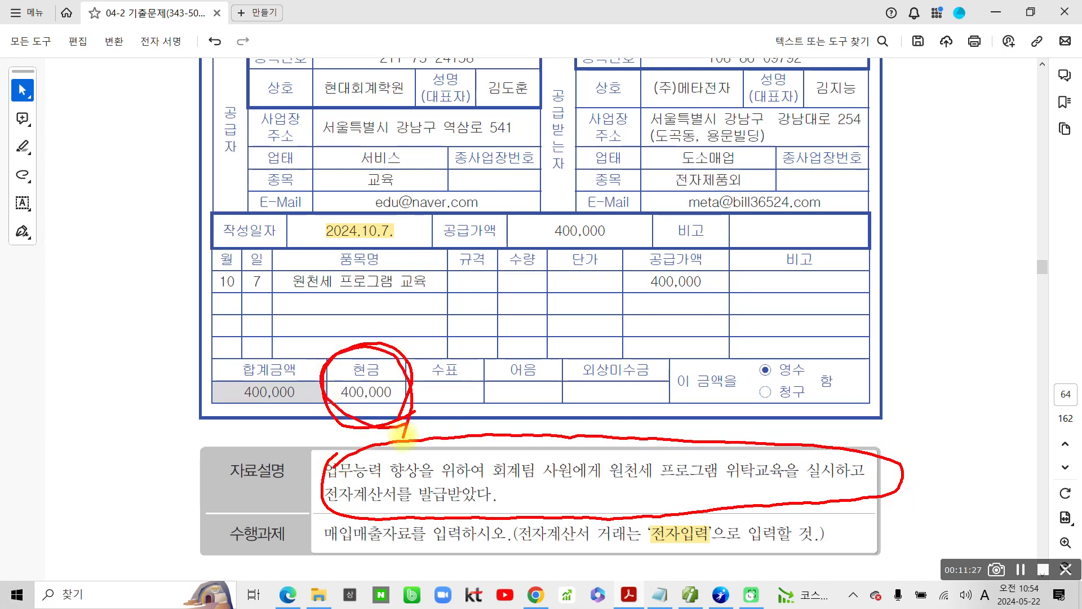
{"action": "key", "text": "Escape"}
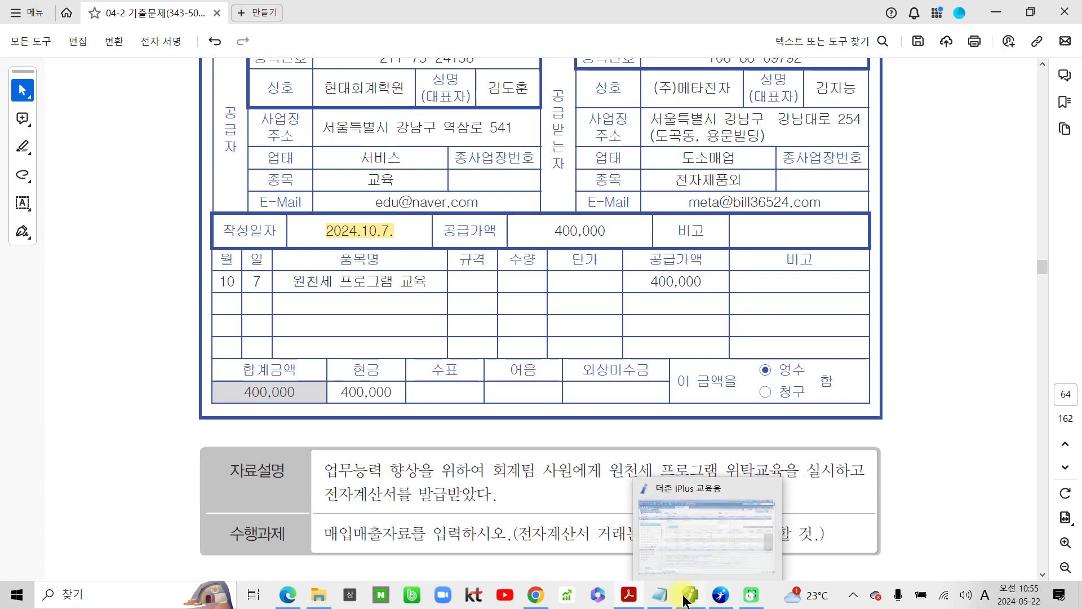
Step: Return to the accounting program, set the purchase's 분개 to 현금 and change its journal account to 825 교육훈련비
{"action": "left_click", "coordinate": [745, 534]}
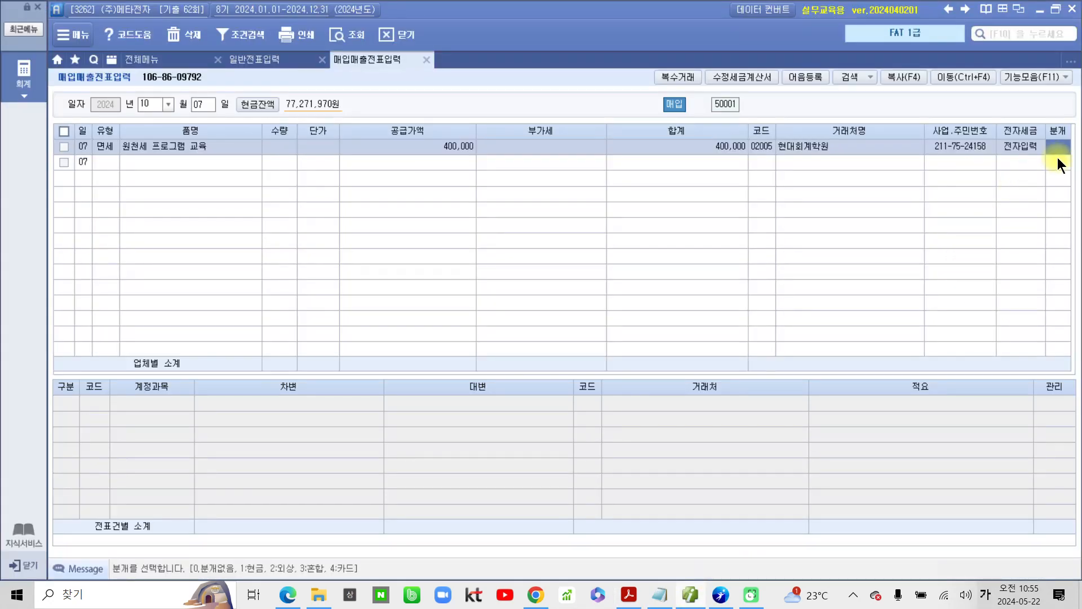
{"action": "key", "text": "1"}
{"action": "key", "text": "Return"}
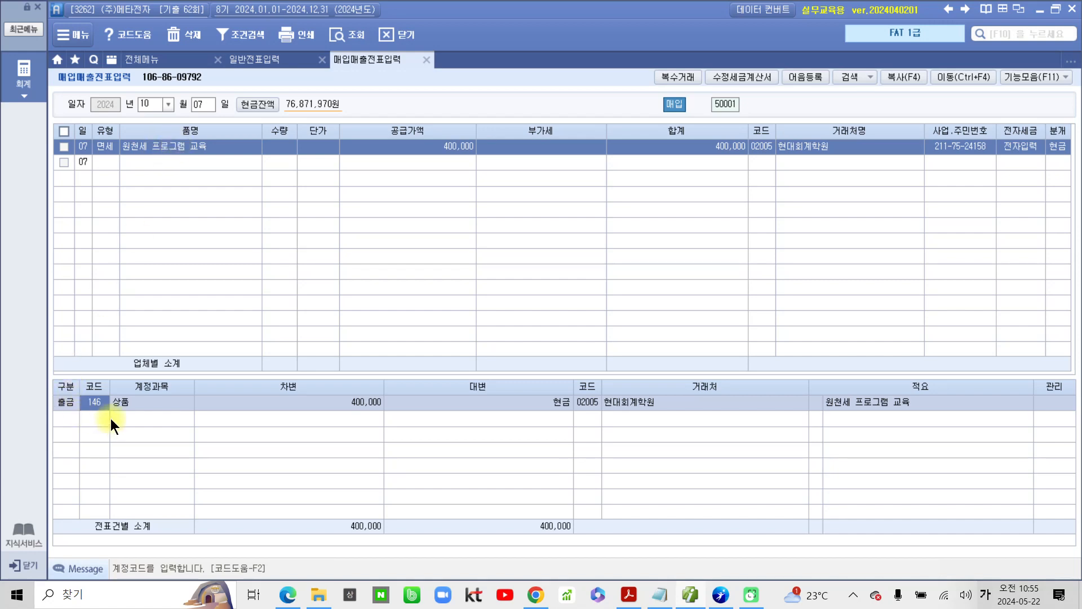
{"action": "type", "text": "교육"}
{"action": "key", "text": "Return"}
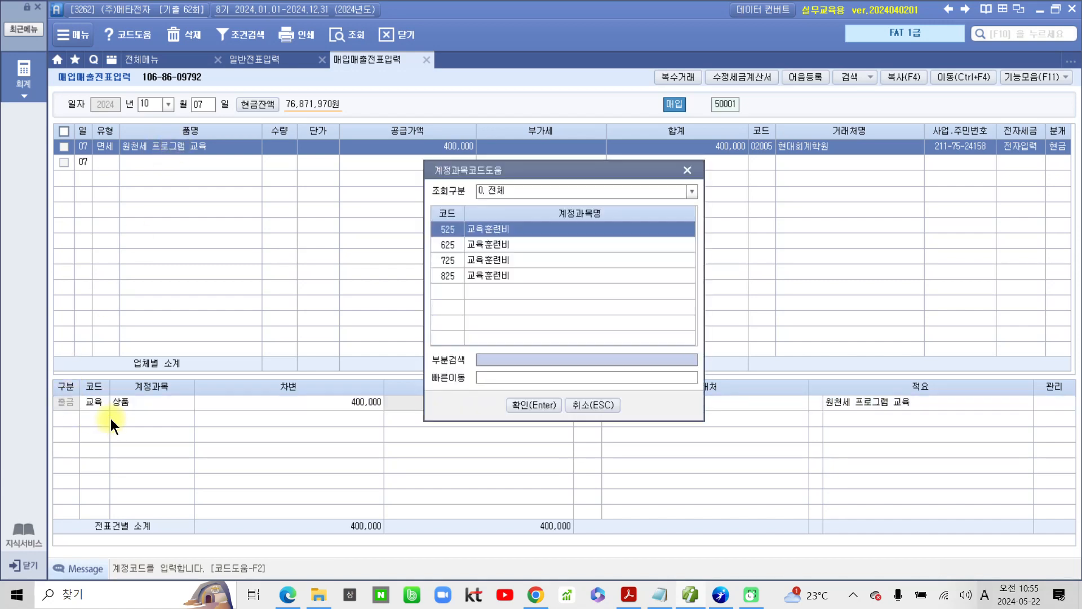
{"action": "key", "text": "Down"}
{"action": "key", "text": "Down"}
{"action": "key", "text": "Down"}
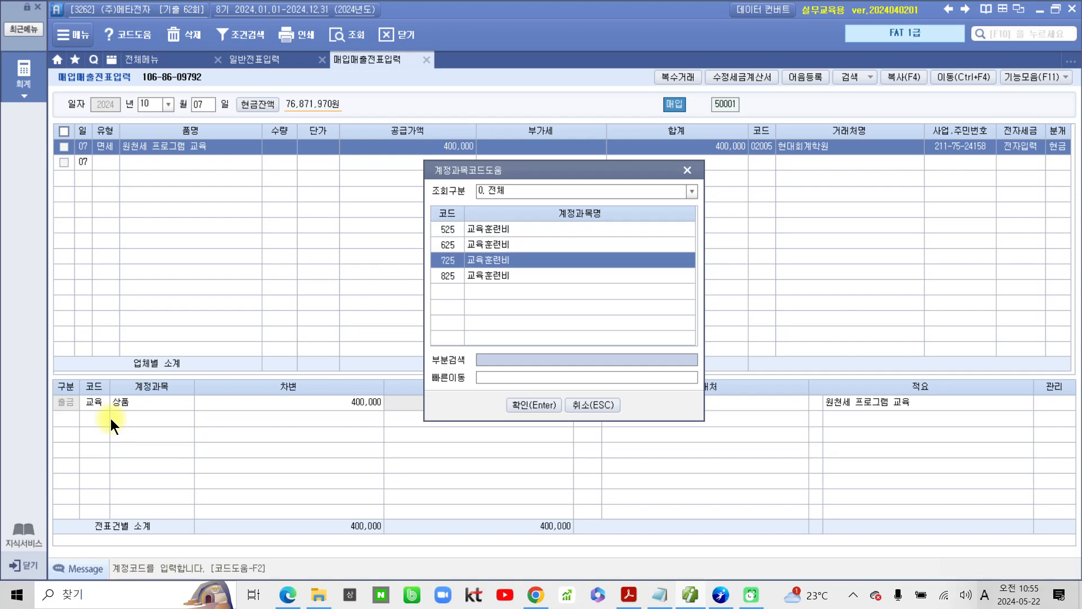
{"action": "key", "text": "Return"}
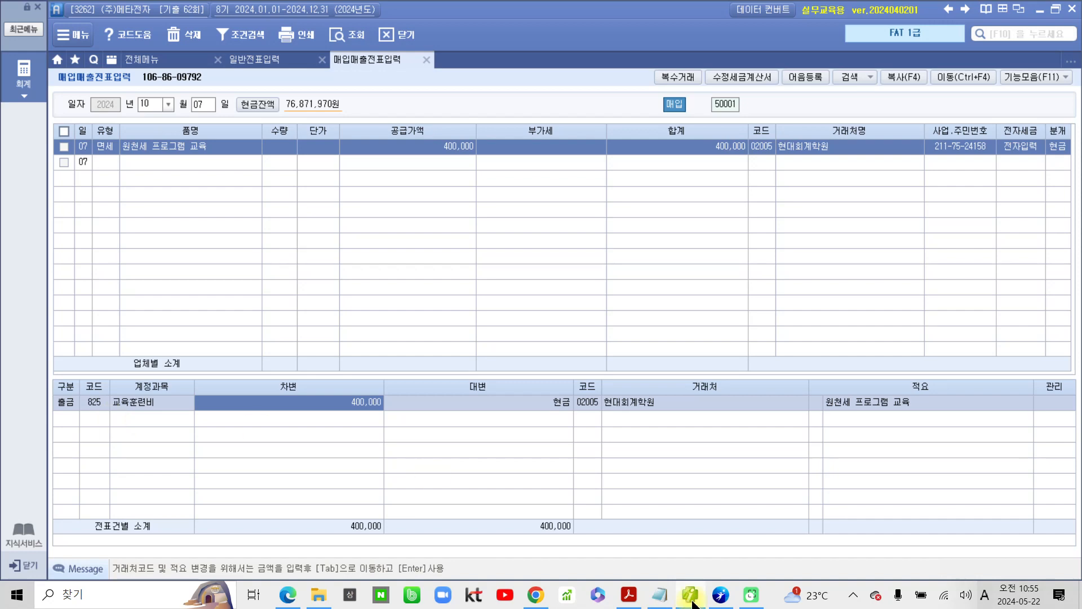
Step: Switch to the exam PDF, go to question 3 and highlight 매입 in its 매입거래 title
{"action": "left_click", "coordinate": [628, 594]}
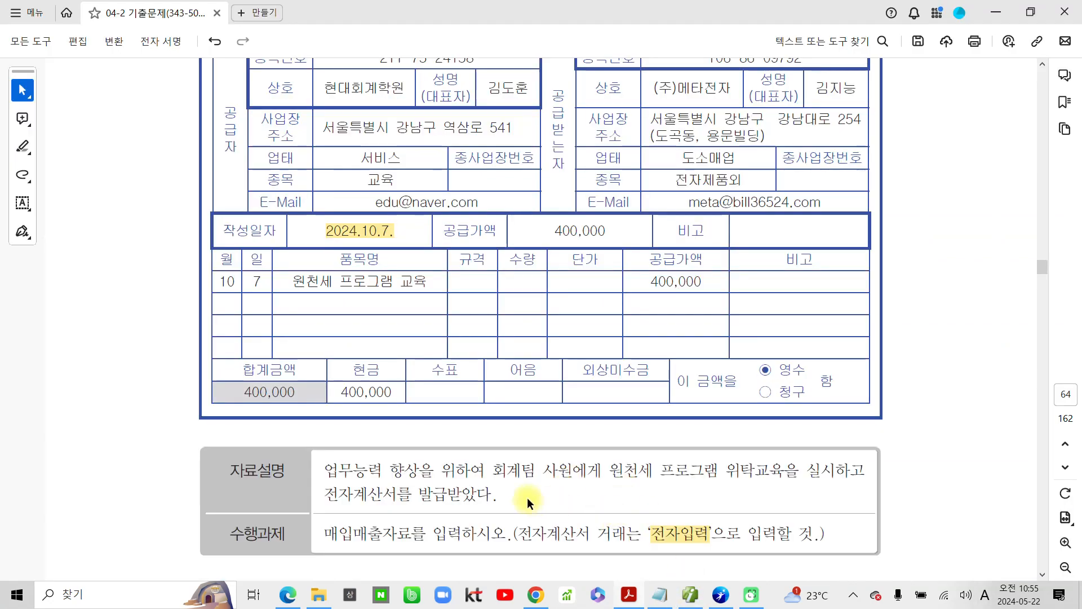
{"action": "scroll", "coordinate": [454, 442], "scroll_direction": "down", "scroll_amount": 10}
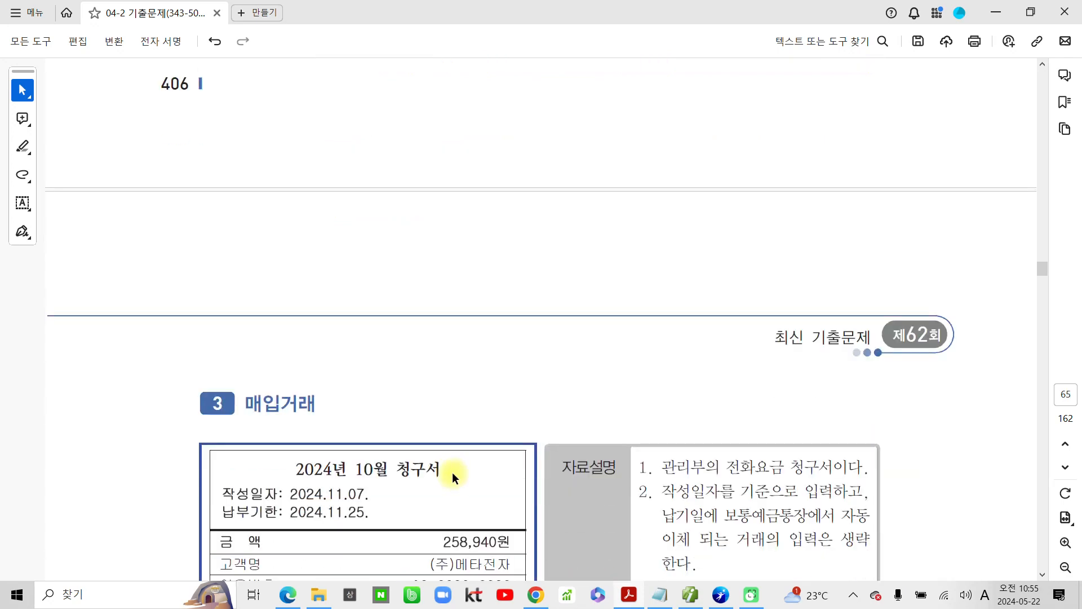
{"action": "scroll", "coordinate": [452, 475], "scroll_direction": "down", "scroll_amount": 5}
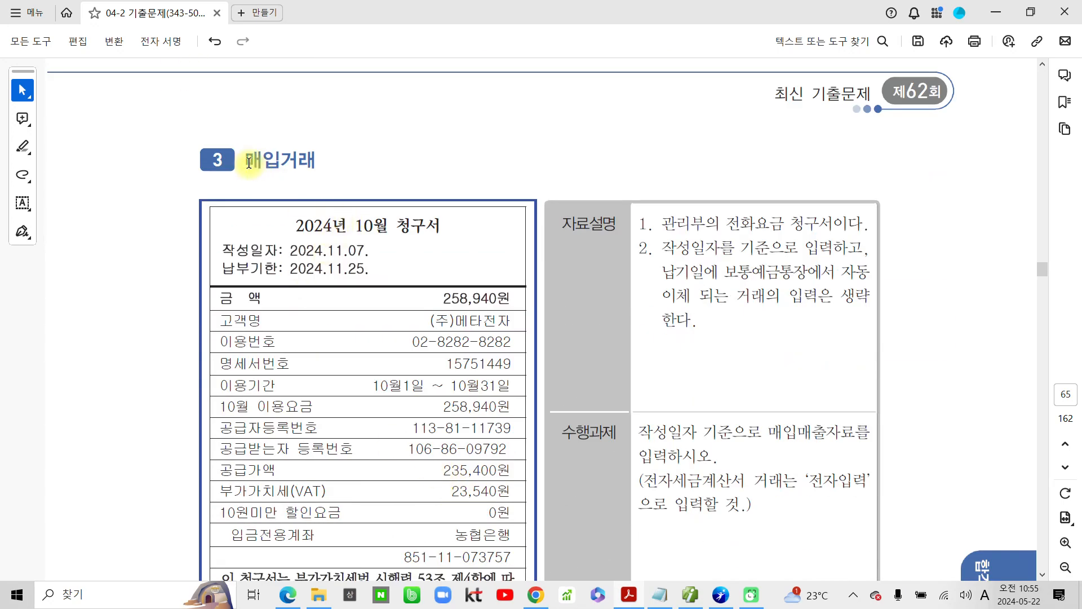
{"action": "left_click_drag", "start_coordinate": [249, 163], "coordinate": [282, 163]}
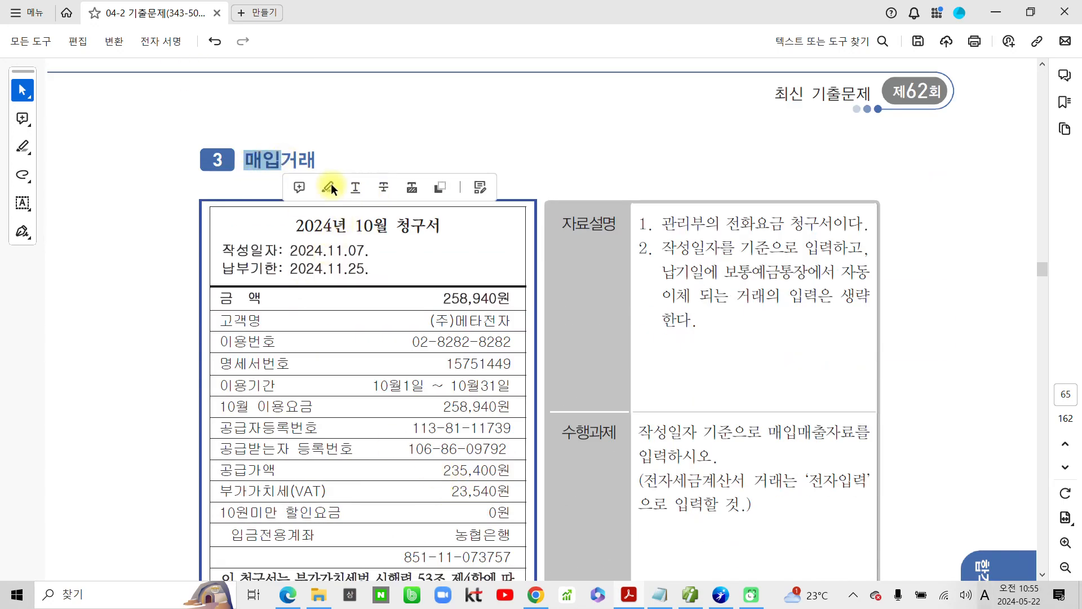
{"action": "left_click", "coordinate": [329, 186]}
Step: Highlight 작성일자를 기준으로 입력하고 in question 3's 자료설명 and the sentence 작성일자 기준으로 매입매출자료를 입력하시오. in its 수행과제
{"action": "scroll", "coordinate": [496, 434], "scroll_direction": "down", "scroll_amount": 2}
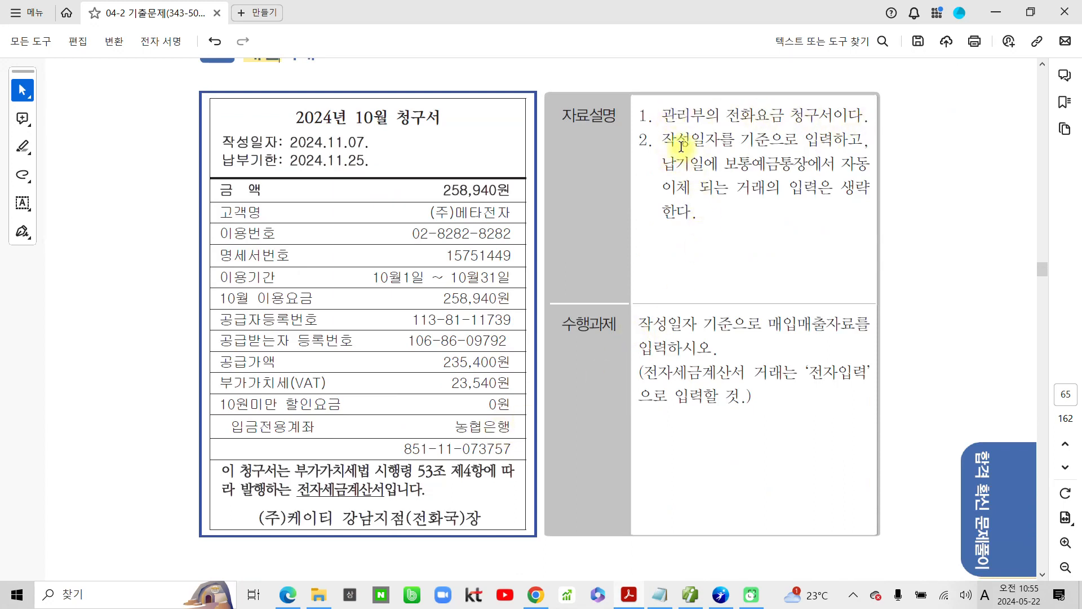
{"action": "left_click_drag", "start_coordinate": [662, 139], "coordinate": [869, 150]}
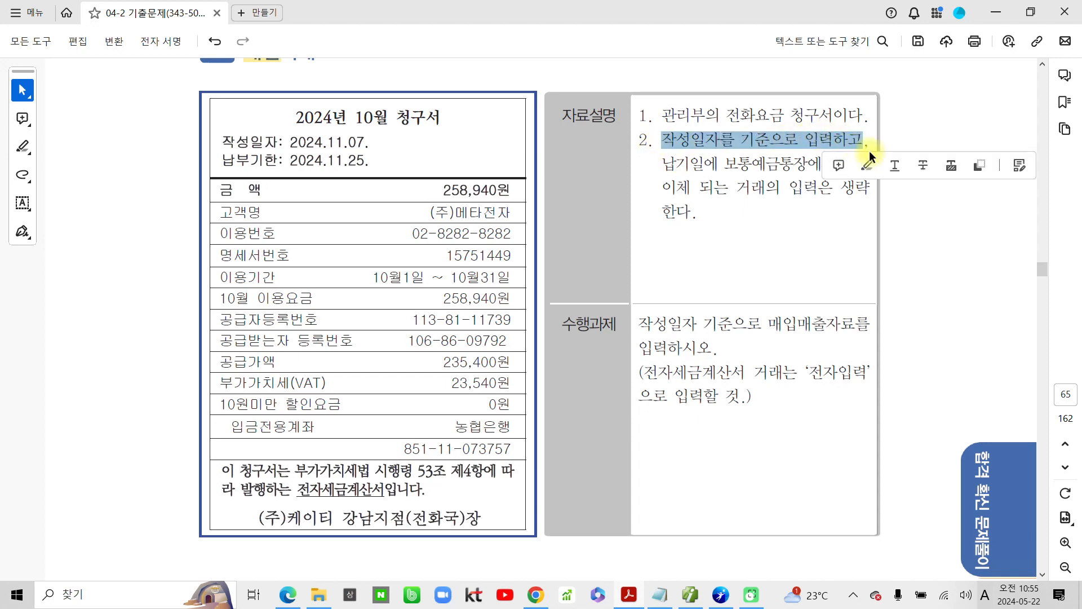
{"action": "left_click", "coordinate": [865, 161]}
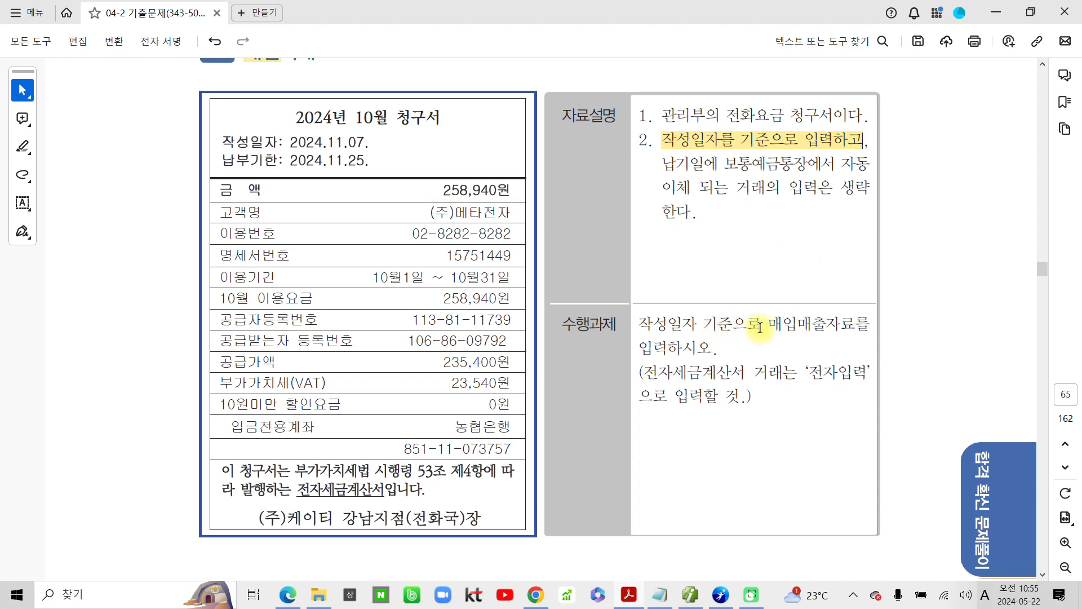
{"action": "left_click_drag", "start_coordinate": [718, 347], "coordinate": [647, 324]}
{"action": "left_click", "coordinate": [698, 368]}
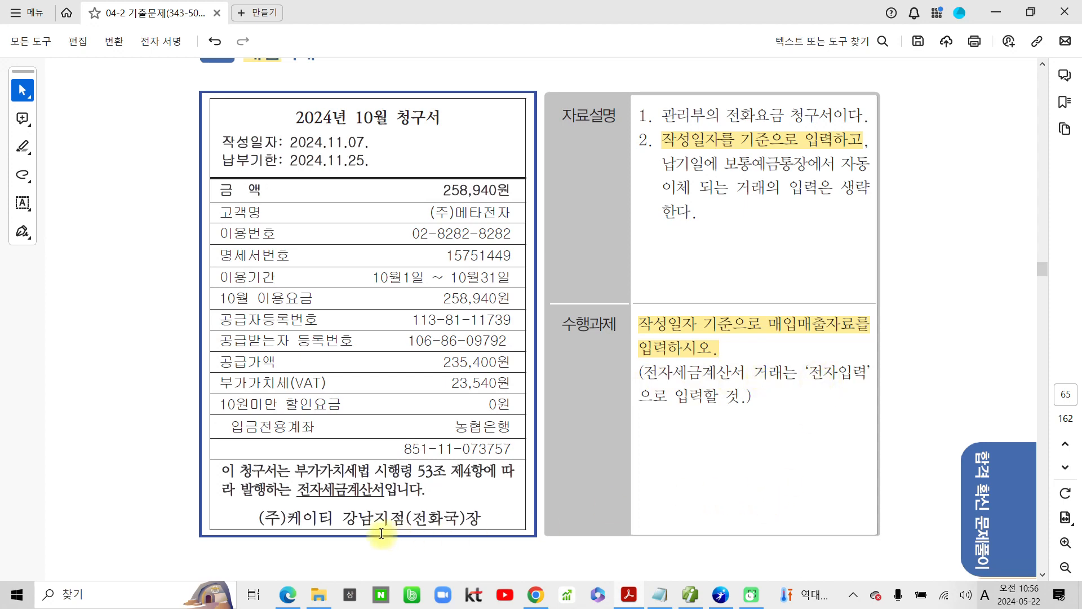
Step: Box the 부가가치세법 시행령 53조 statement on the October 청구서 and underline 전자세금계산서 in the 수행과제
{"action": "mouse_move", "coordinate": [203, 457]}
{"action": "left_mouse_down"}
{"action": "mouse_move", "coordinate": [242, 474]}
{"action": "mouse_move", "coordinate": [525, 496]}
{"action": "left_mouse_up"}
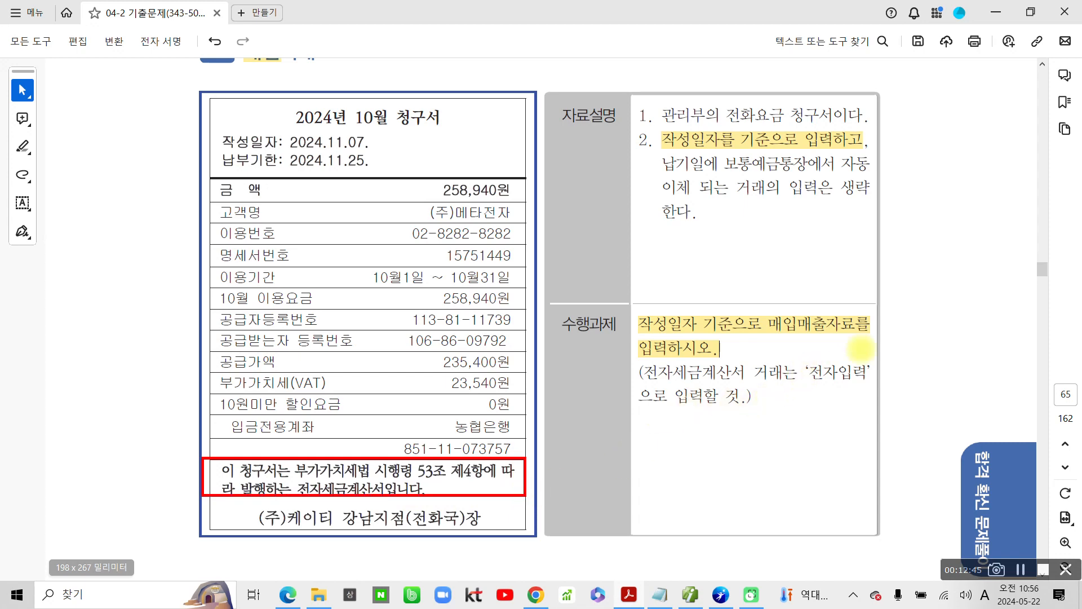
{"action": "left_click_drag", "start_coordinate": [644, 386], "coordinate": [748, 381]}
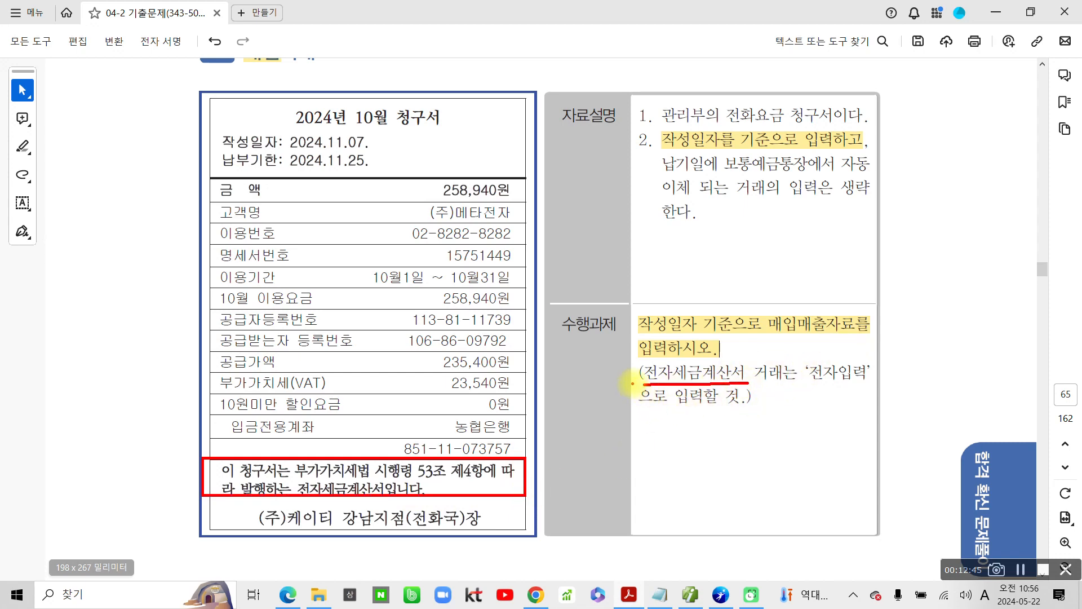
{"action": "mouse_move", "coordinate": [632, 379]}
{"action": "left_mouse_down"}
{"action": "mouse_move", "coordinate": [738, 384]}
{"action": "mouse_move", "coordinate": [745, 373]}
{"action": "left_mouse_up"}
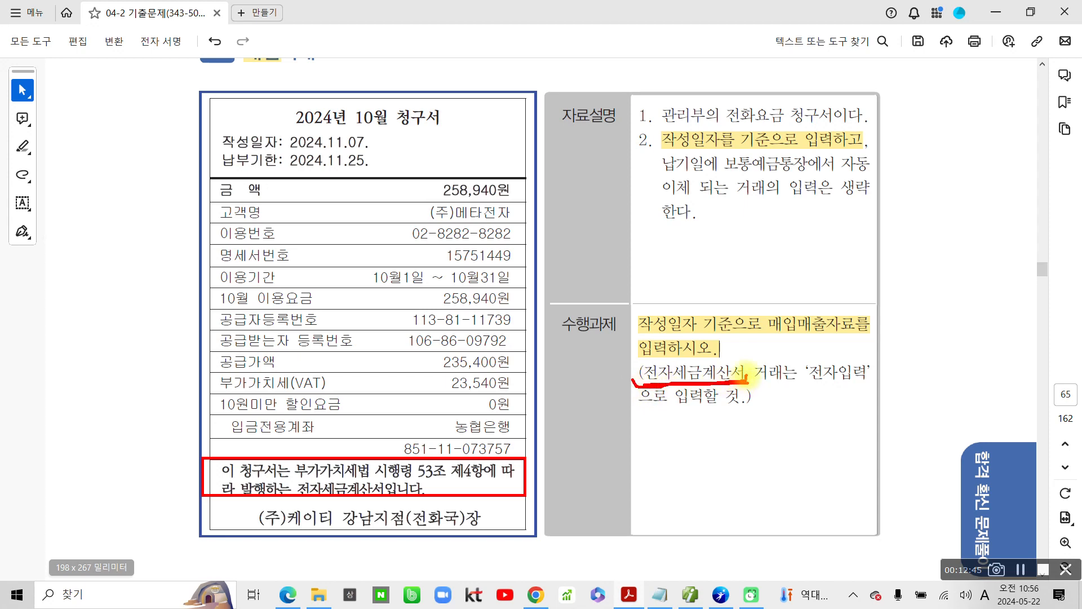
Step: Draw a red arrow from the 전자세금계산서 note in the 수행과제 to the boxed 청구서 statement, and clear the drawings
{"action": "mouse_move", "coordinate": [634, 394]}
{"action": "left_mouse_down"}
{"action": "mouse_move", "coordinate": [515, 468]}
{"action": "mouse_move", "coordinate": [530, 468]}
{"action": "left_mouse_up"}
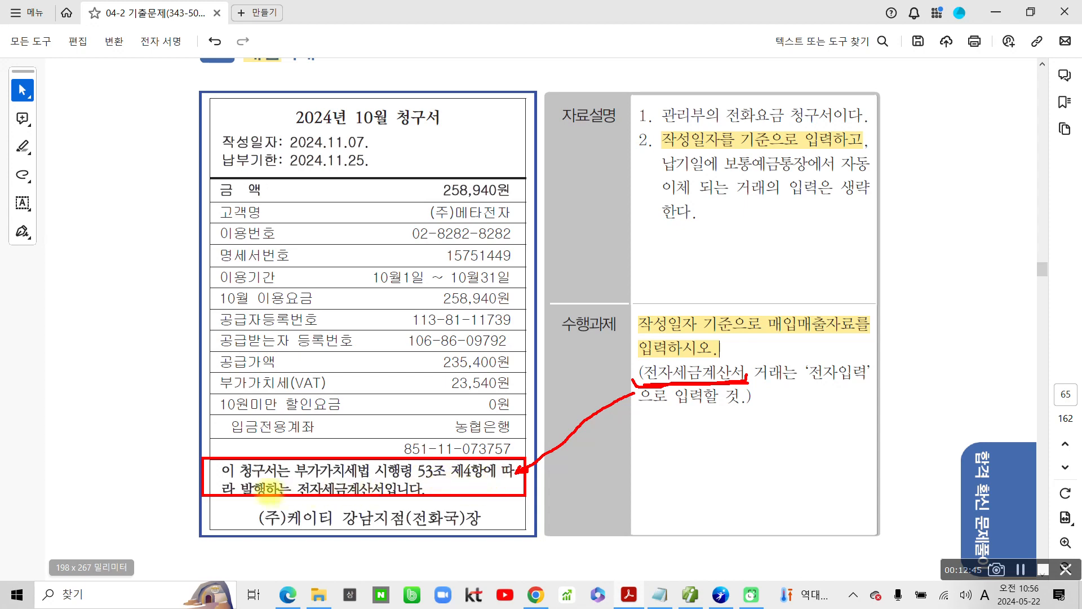
{"action": "mouse_move", "coordinate": [293, 473]}
{"action": "left_mouse_down"}
{"action": "mouse_move", "coordinate": [281, 496]}
{"action": "mouse_move", "coordinate": [389, 478]}
{"action": "mouse_move", "coordinate": [282, 486]}
{"action": "mouse_move", "coordinate": [284, 477]}
{"action": "left_mouse_up"}
{"action": "key", "text": "Escape"}
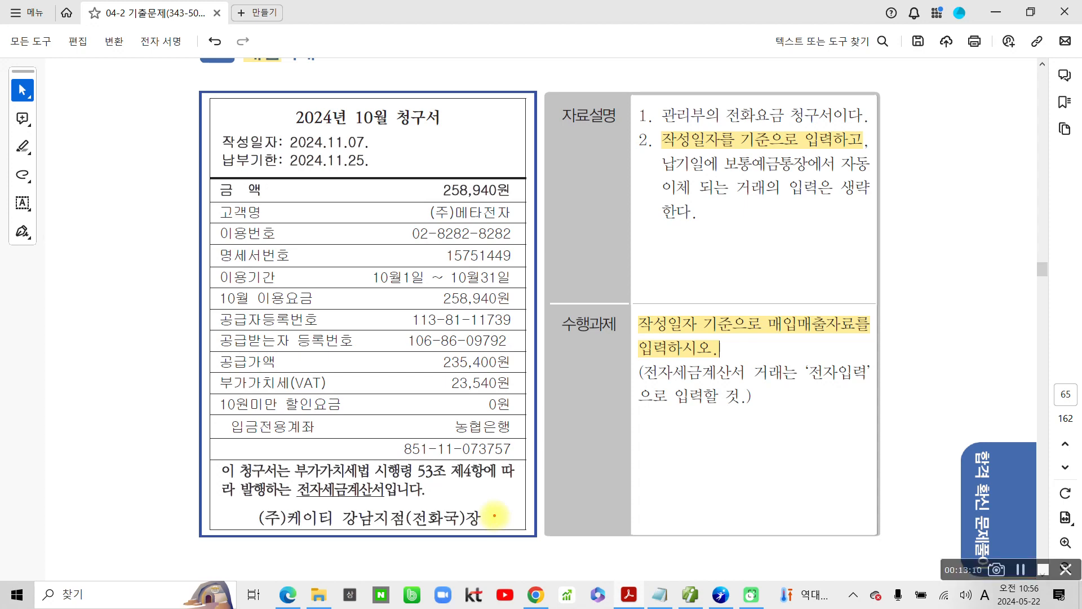
Step: Circle the 부가가치세 amount on the 청구서 in red, handwrite 51 beside the bill, and clear the drawings
{"action": "mouse_move", "coordinate": [456, 372]}
{"action": "left_mouse_down"}
{"action": "mouse_move", "coordinate": [521, 389]}
{"action": "mouse_move", "coordinate": [450, 367]}
{"action": "left_mouse_up"}
{"action": "mouse_move", "coordinate": [71, 135]}
{"action": "left_mouse_down"}
{"action": "mouse_move", "coordinate": [61, 164]}
{"action": "mouse_move", "coordinate": [67, 198]}
{"action": "mouse_move", "coordinate": [95, 148]}
{"action": "mouse_move", "coordinate": [123, 191]}
{"action": "left_mouse_up"}
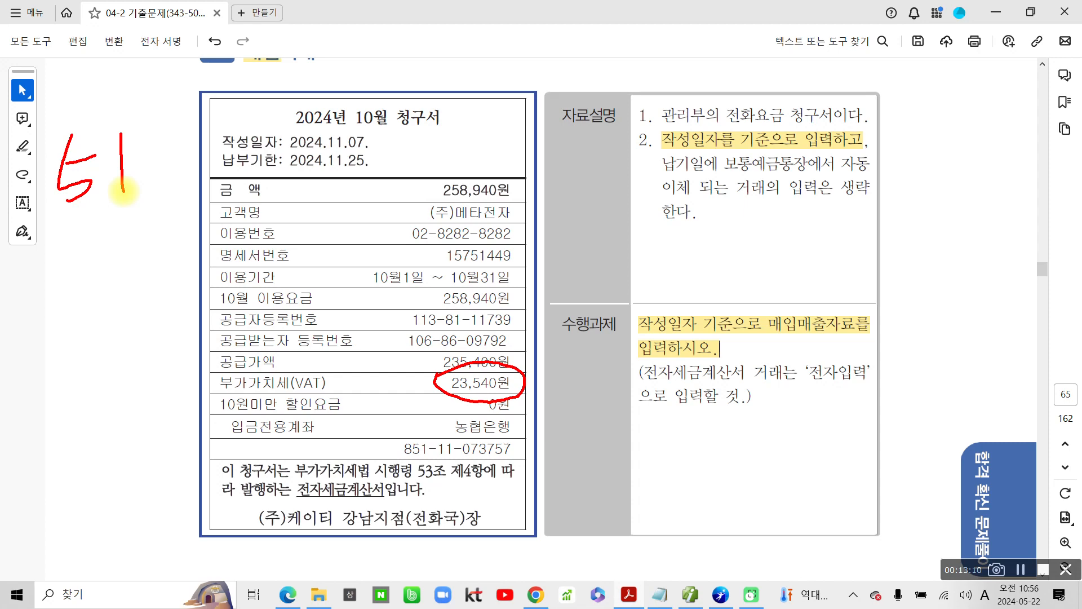
{"action": "key", "text": "Escape"}
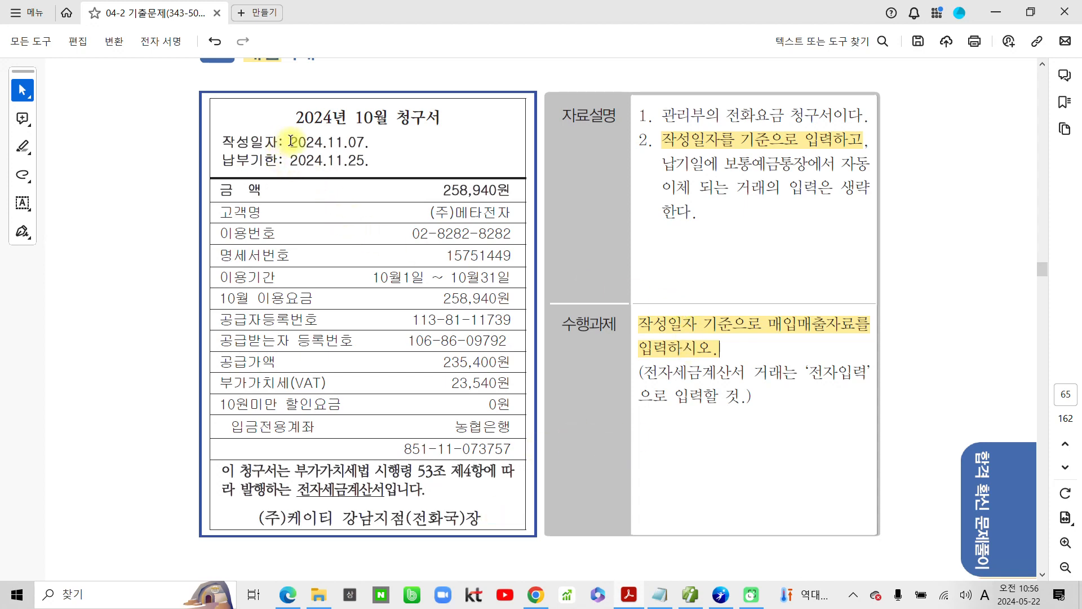
Step: Highlight the 작성일자 2024.11.07. on the 청구서, and switch to the accounting program to set the voucher month to 11
{"action": "left_click_drag", "start_coordinate": [289, 142], "coordinate": [369, 142]}
{"action": "left_click", "coordinate": [415, 166]}
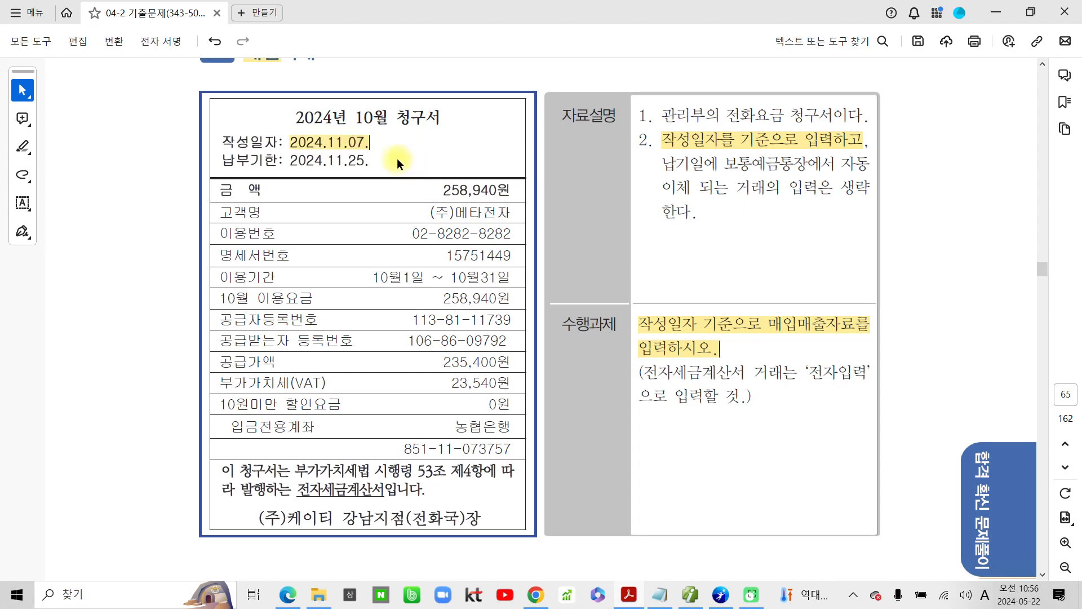
{"action": "left_click", "coordinate": [691, 598]}
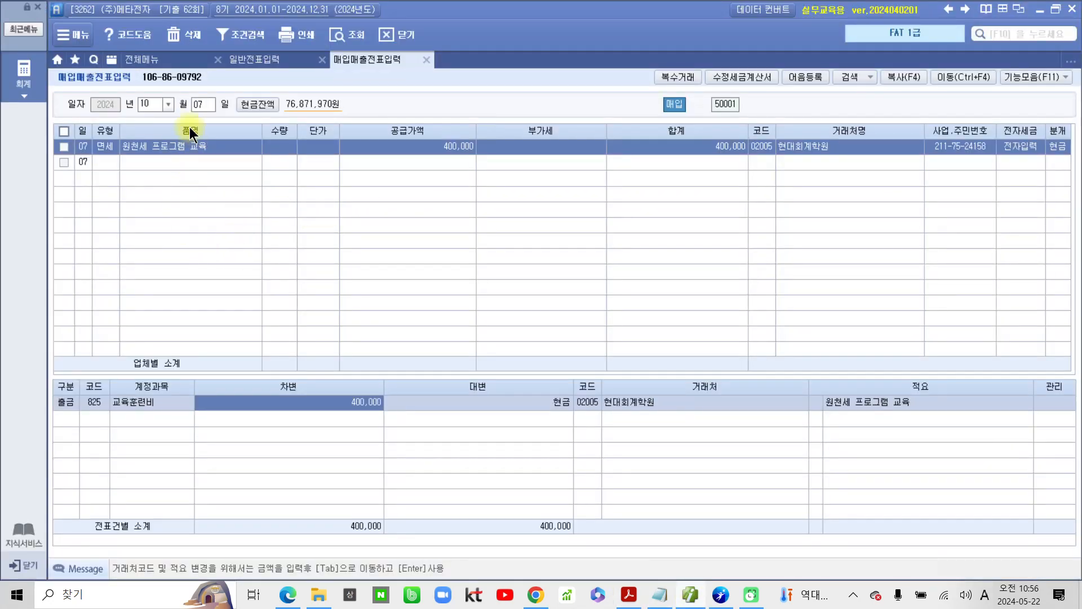
{"action": "left_click", "coordinate": [168, 104]}
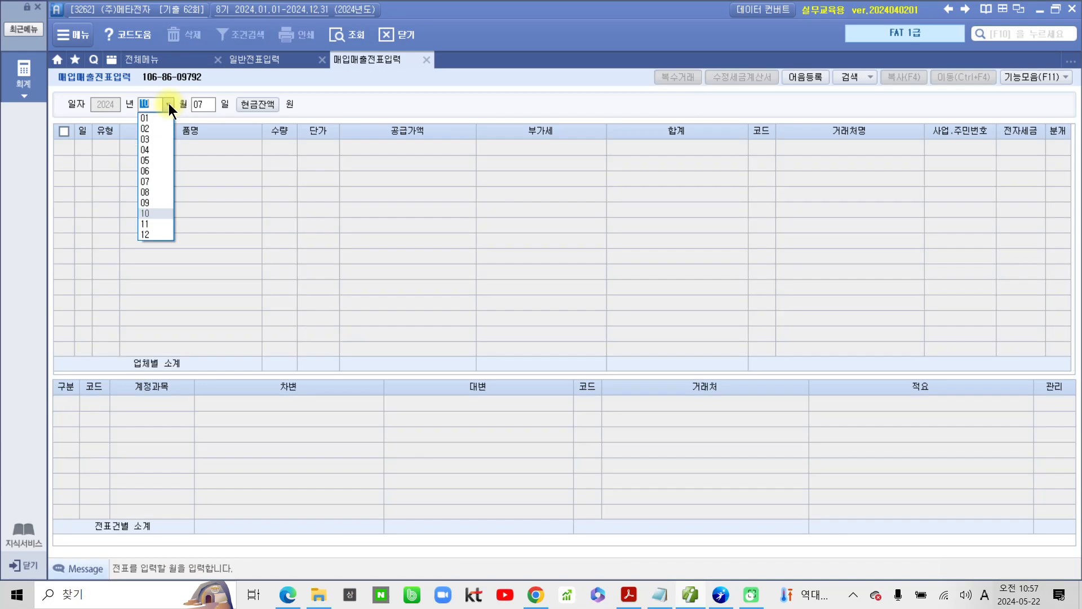
{"action": "left_click", "coordinate": [154, 224]}
{"action": "key", "text": "Return"}
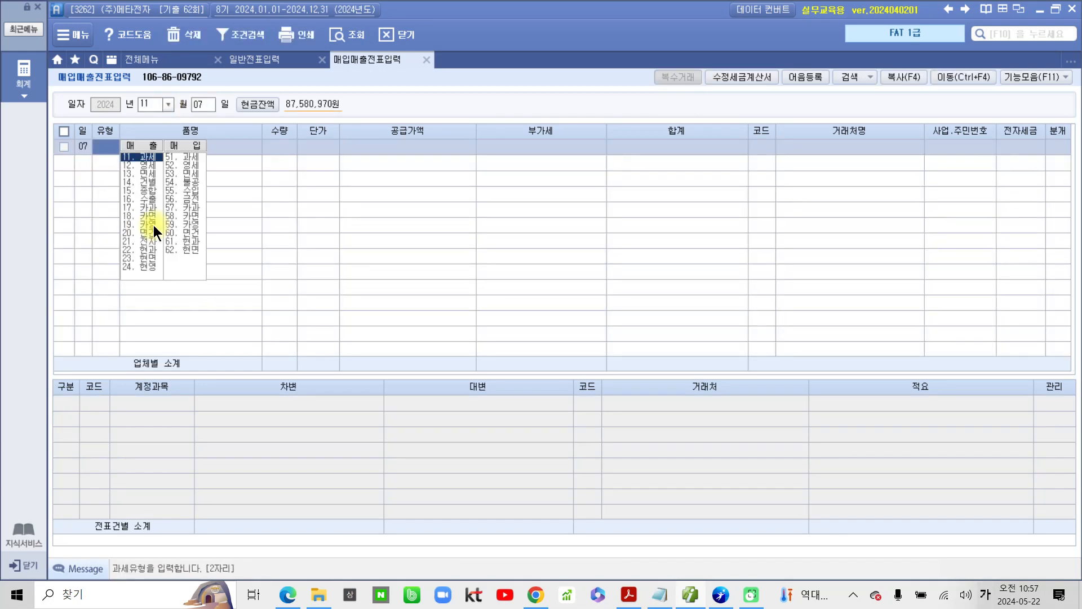
Step: Enter a 51.과세 purchase on November 7 with 품명 전화요금 and 공급가액 235,400
{"action": "type", "text": "11"}
{"action": "key", "text": "Return"}
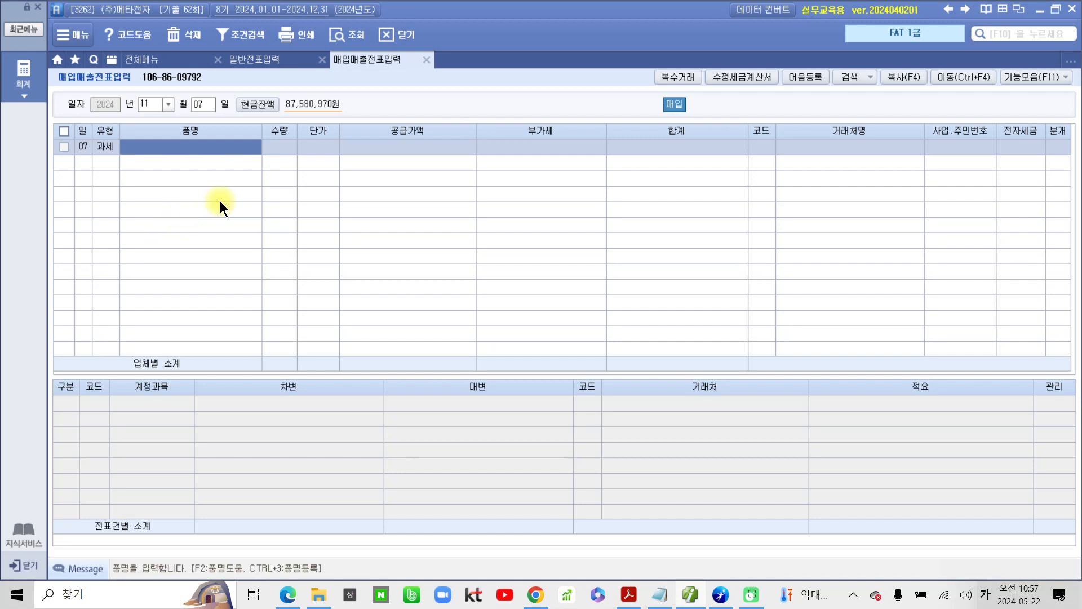
{"action": "type", "text": "전화"}
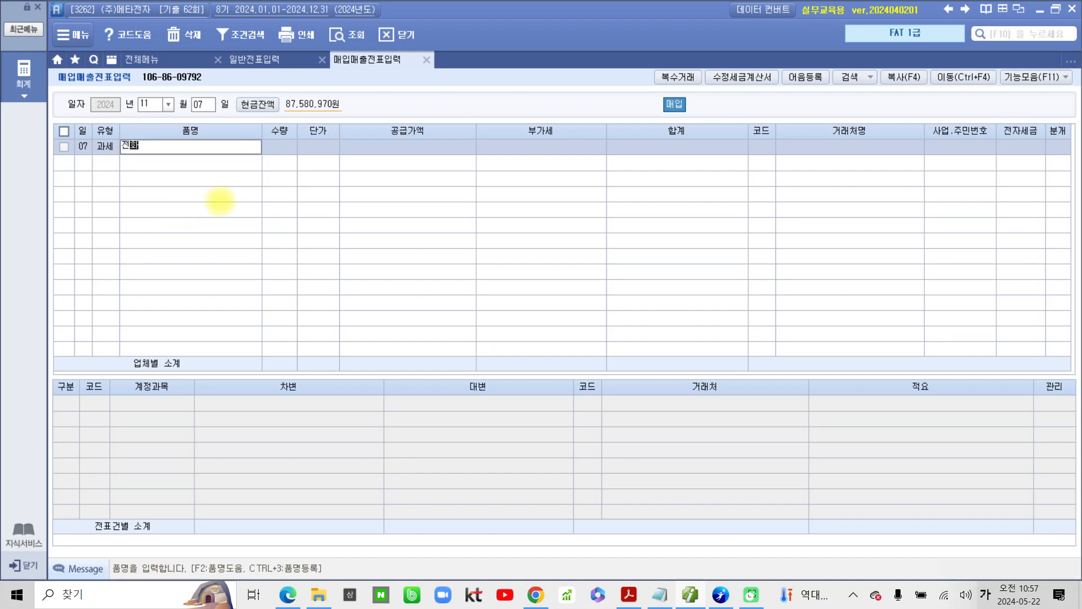
{"action": "type", "text": "요금"}
{"action": "key", "text": "Return"}
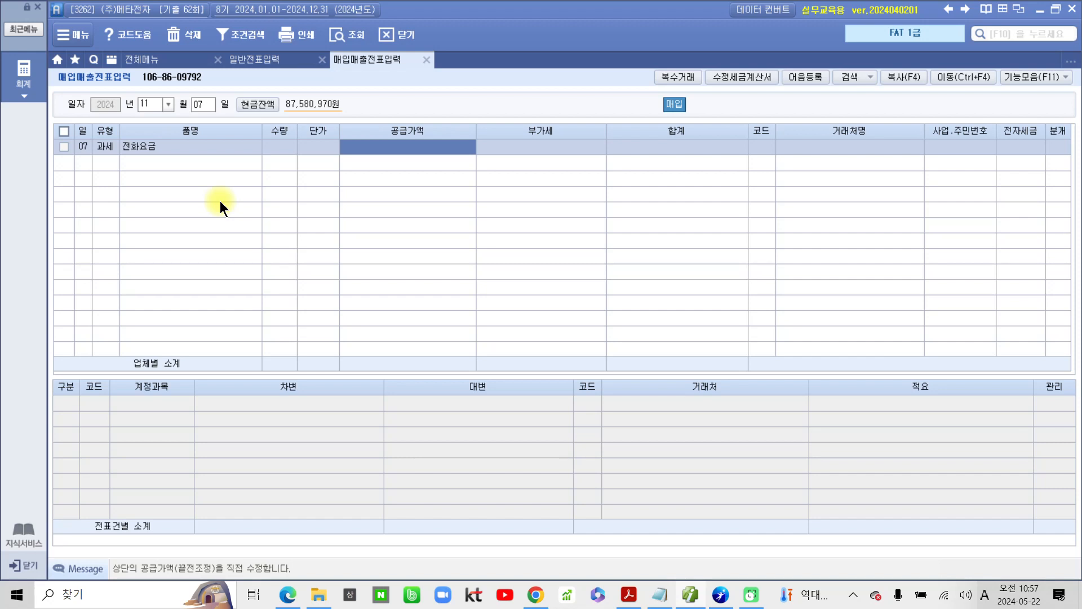
{"action": "type", "text": "235,400"}
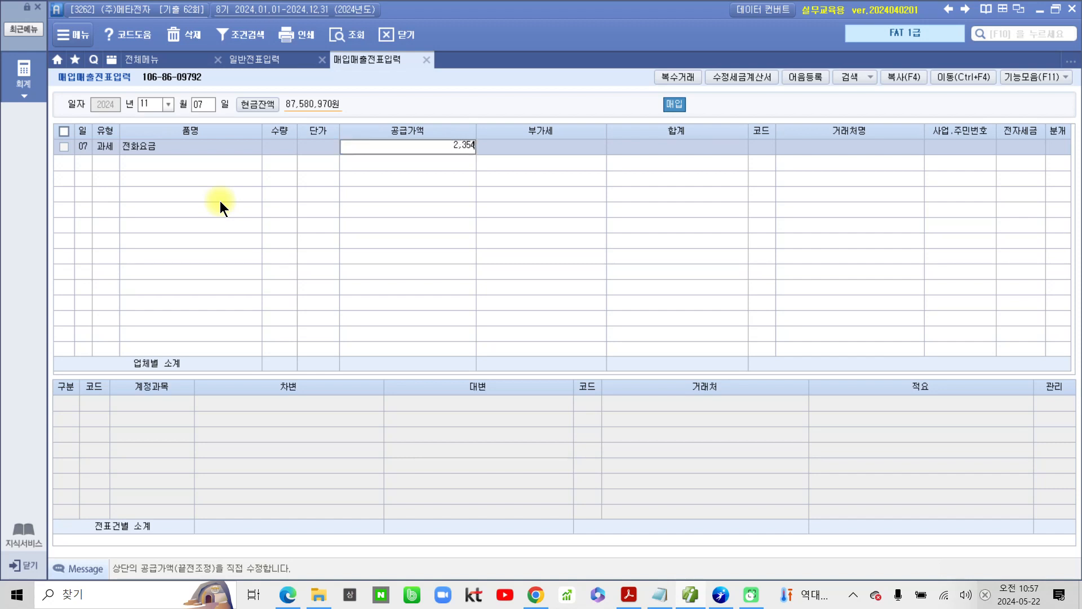
{"action": "key", "text": "Return"}
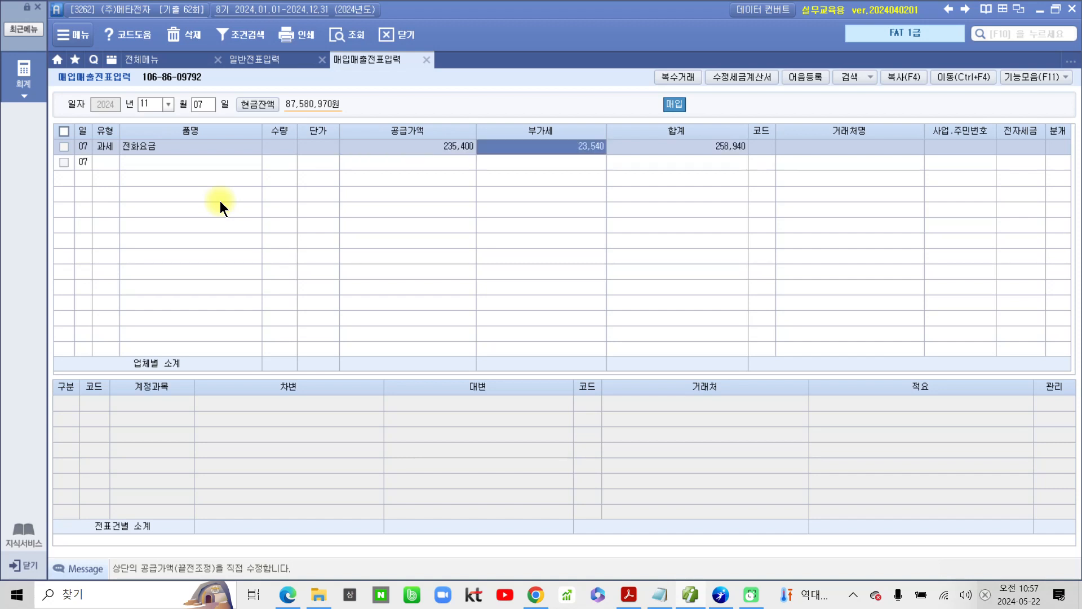
{"action": "key", "text": "Return"}
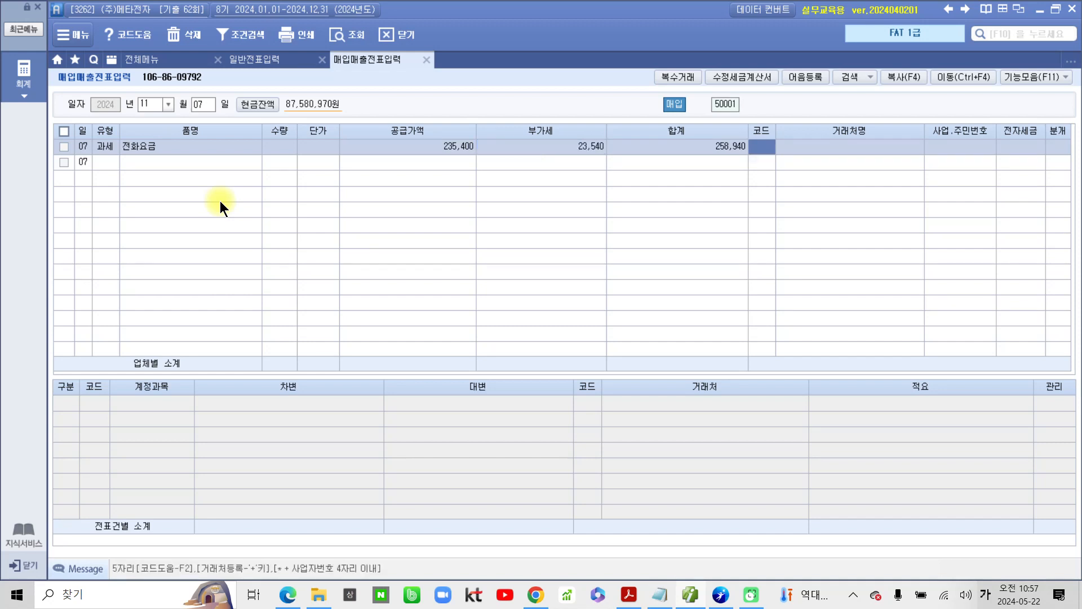
Step: Set the purchase's 거래처 to (주)케이티, 전자세금 to 전자입력 and 분개 to 혼합
{"action": "type", "text": "케미"}
{"action": "key", "text": "Return"}
{"action": "key", "text": "Return"}
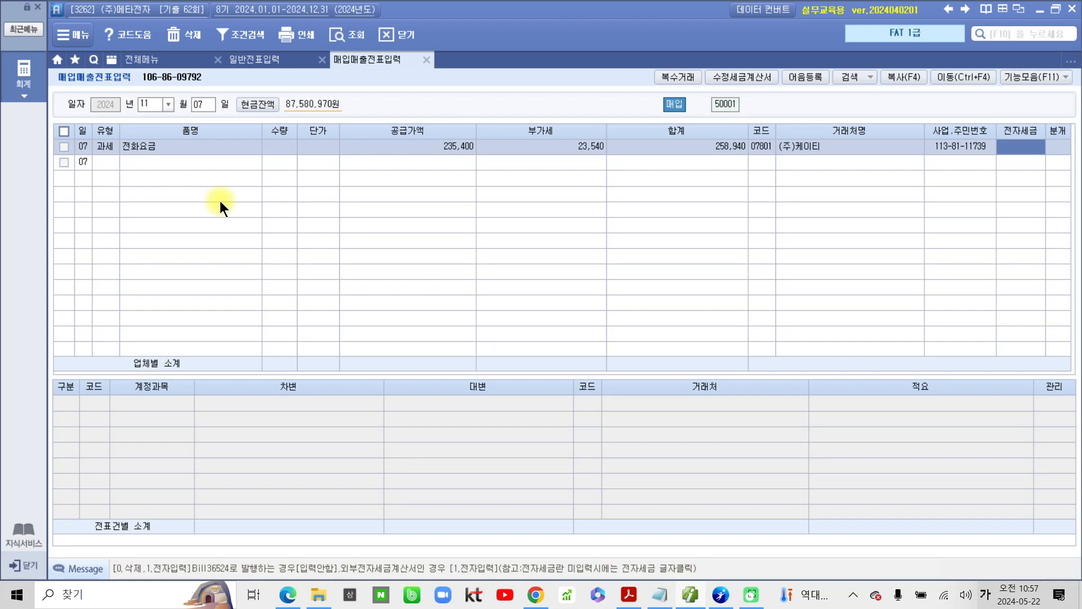
{"action": "type", "text": "1"}
{"action": "key", "text": "Return"}
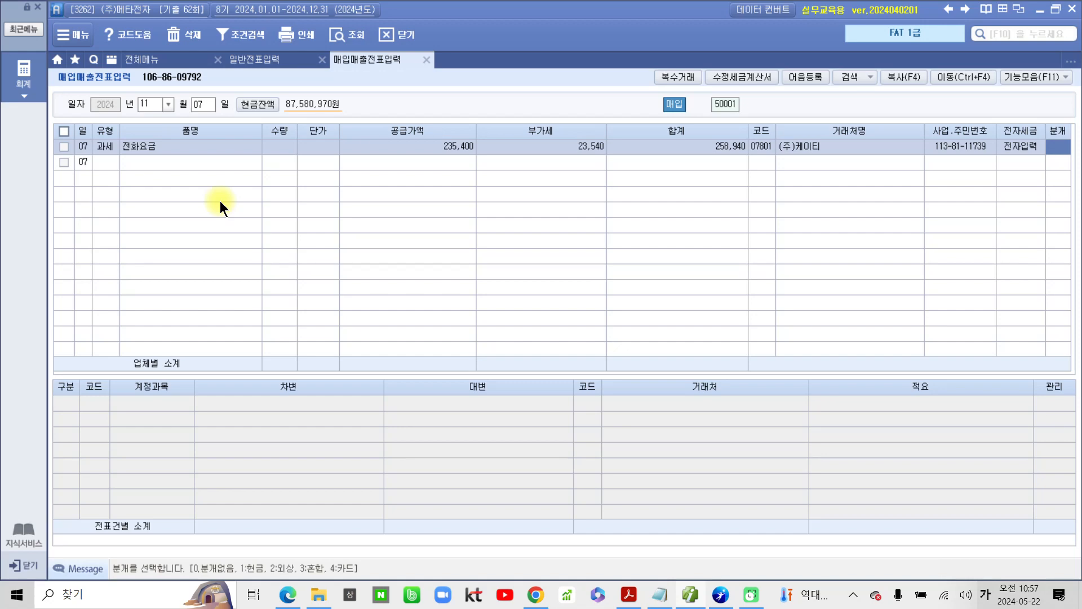
{"action": "type", "text": "3"}
{"action": "key", "text": "Return"}
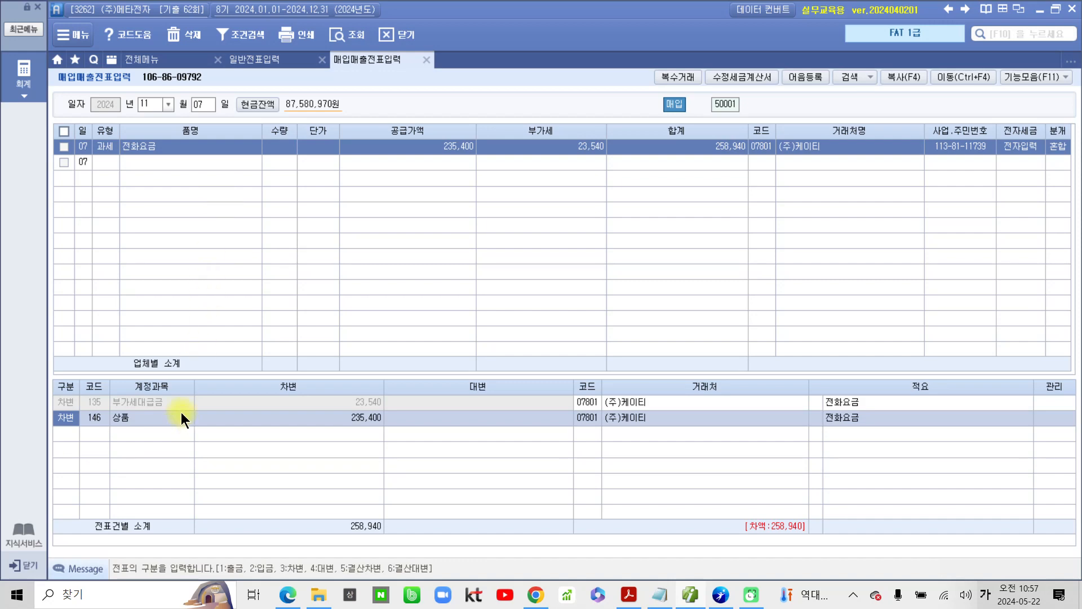
Step: Change the 상품 journal line's account to 814 통신비
{"action": "left_click", "coordinate": [94, 420]}
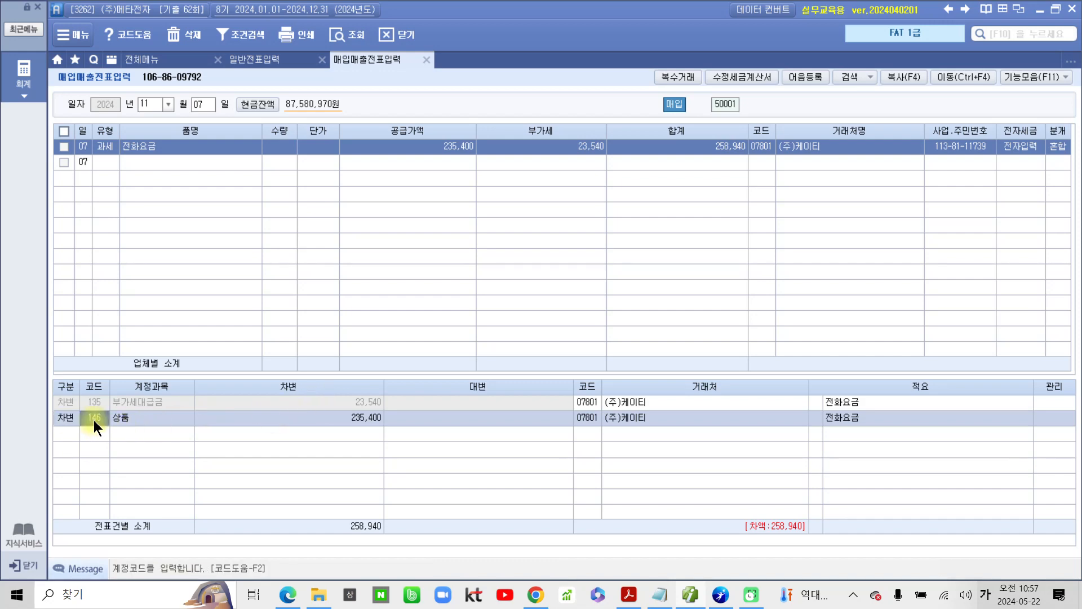
{"action": "type", "text": "통시ㄴ"}
{"action": "key", "text": "Return"}
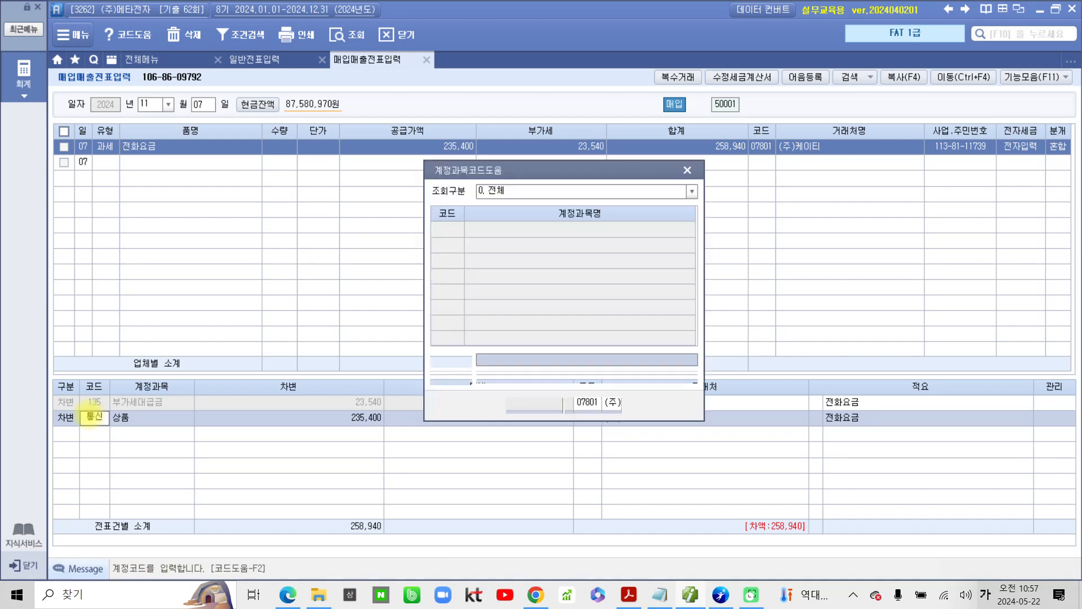
{"action": "key", "text": "Down"}
{"action": "key", "text": "Down"}
{"action": "key", "text": "Down"}
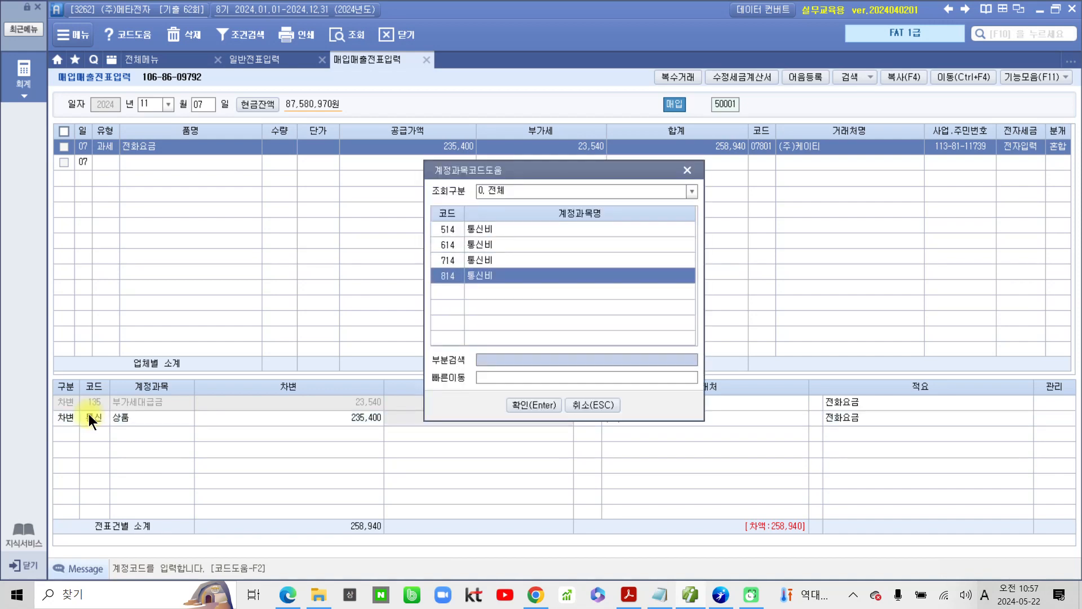
{"action": "key", "text": "Return"}
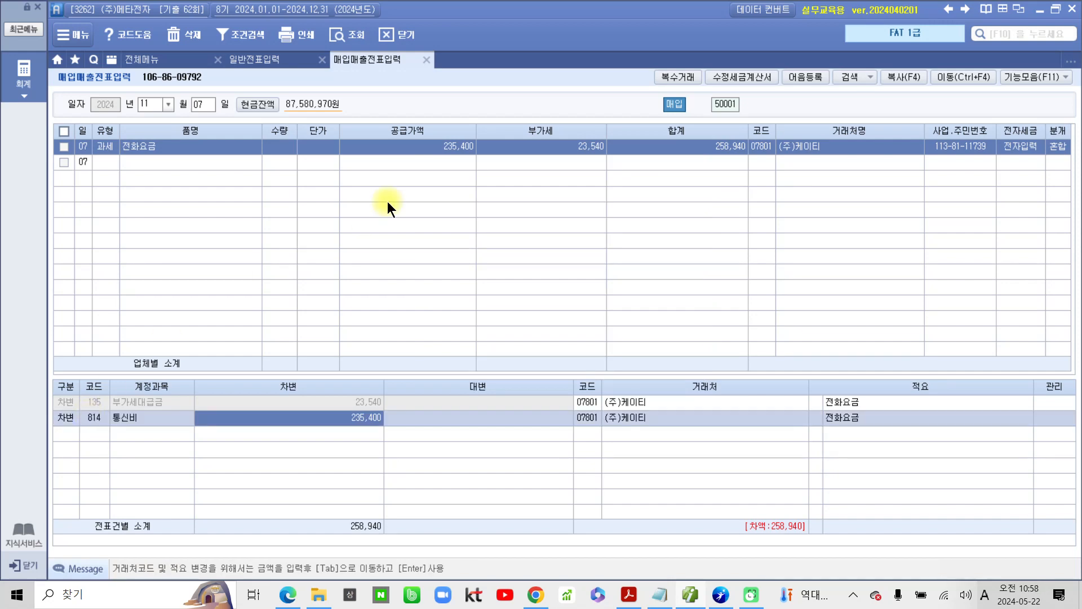
Step: Add a 대변 journal line with account 253 미지급금 for 258,940
{"action": "key", "text": "Return"}
{"action": "type", "text": "4"}
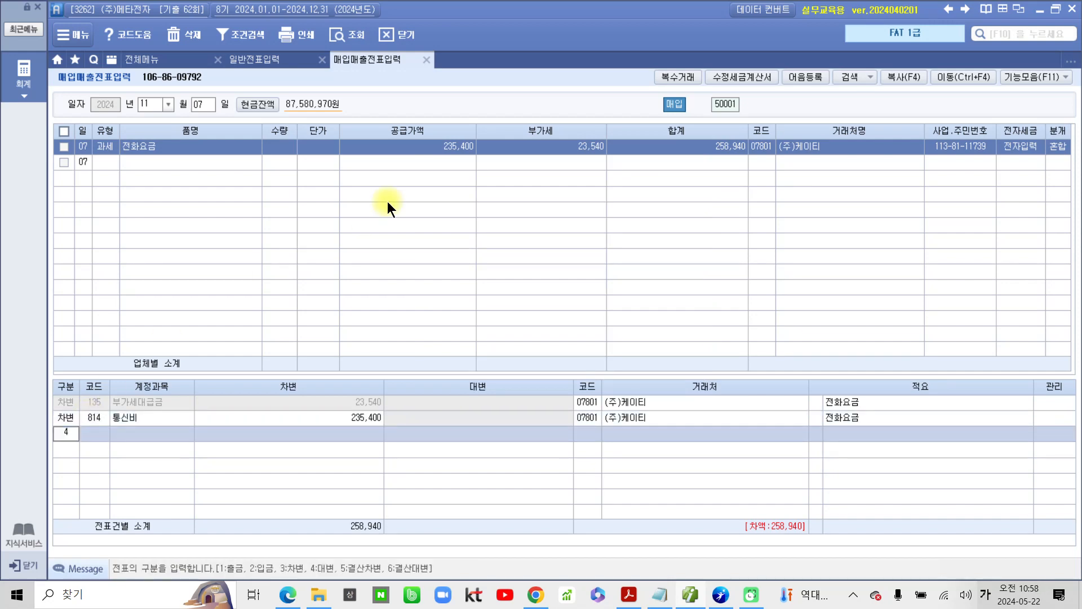
{"action": "key", "text": "Return"}
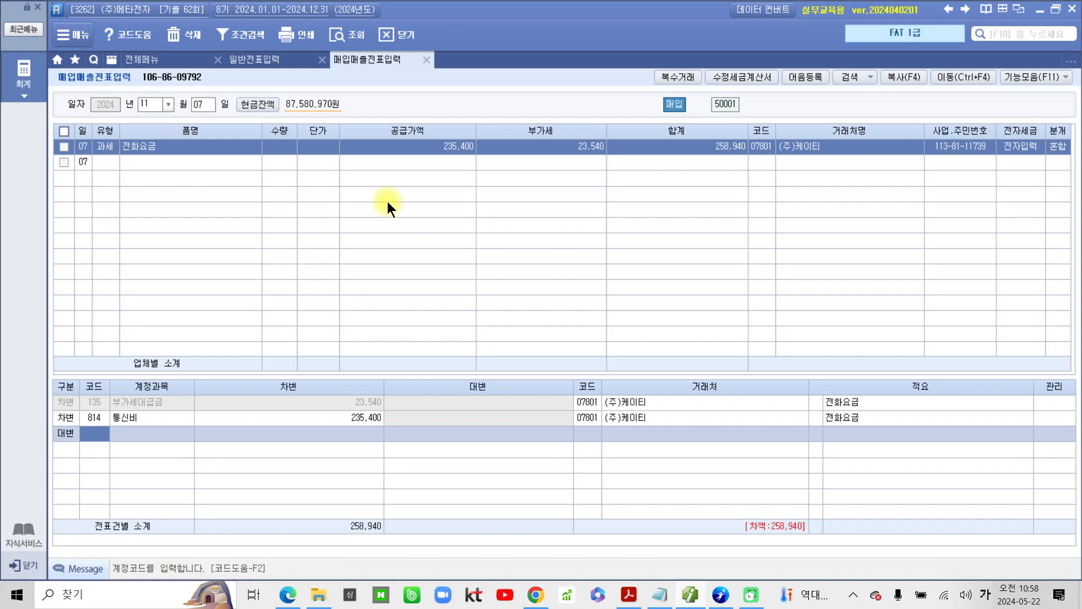
{"action": "type", "text": "253"}
{"action": "key", "text": "Return"}
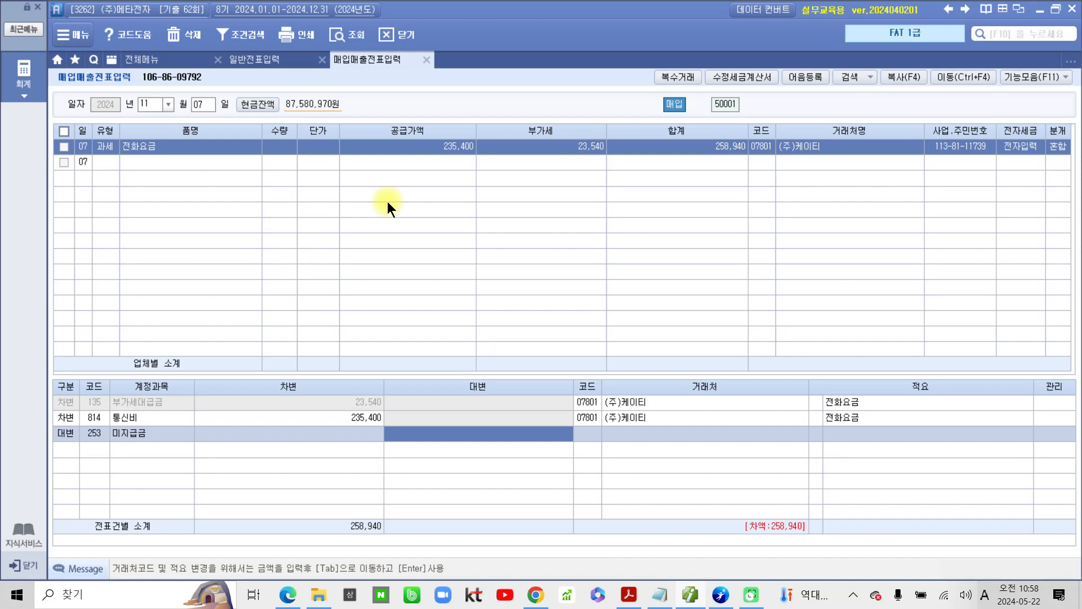
{"action": "key", "text": "ctrl+2"}
{"action": "mouse_move", "coordinate": [732, 498]}
{"action": "left_mouse_down"}
{"action": "mouse_move", "coordinate": [806, 495]}
{"action": "mouse_move", "coordinate": [732, 498]}
{"action": "left_mouse_up"}
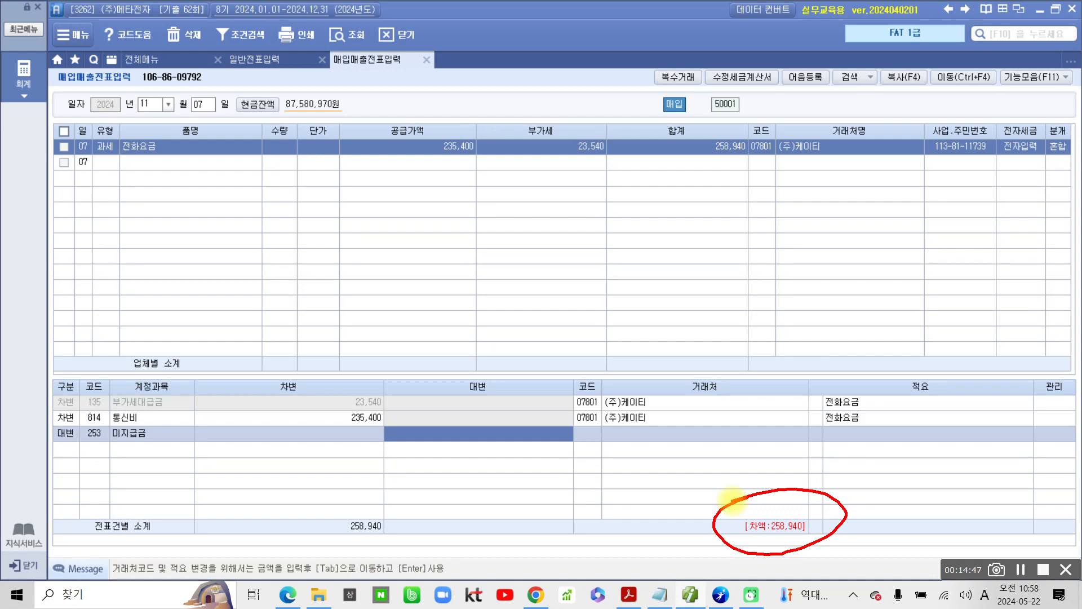
{"action": "key", "text": "Escape"}
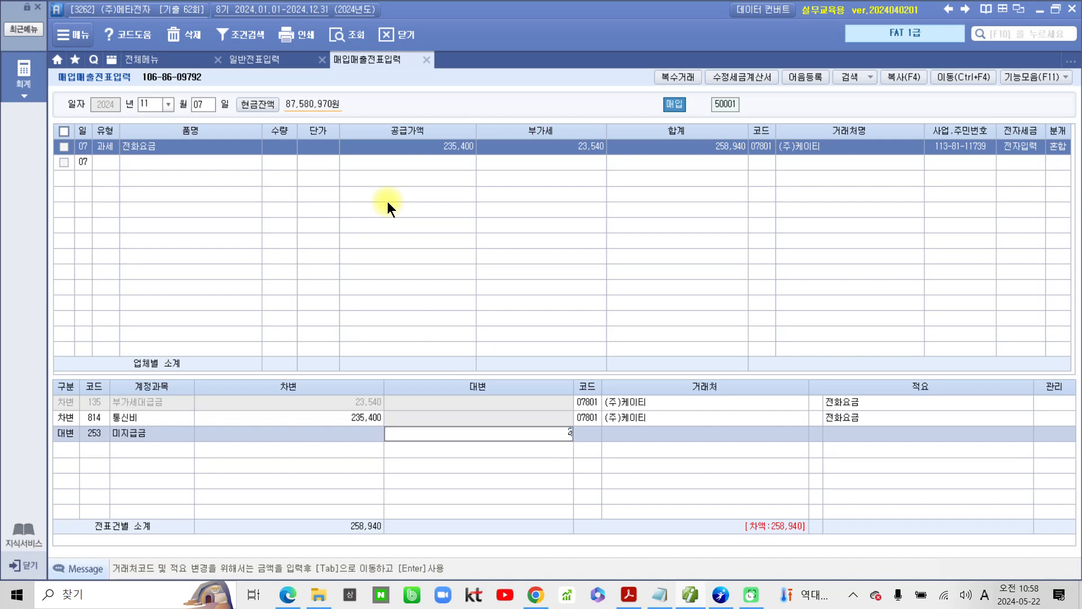
{"action": "type", "text": "258,940"}
{"action": "key", "text": "Return"}
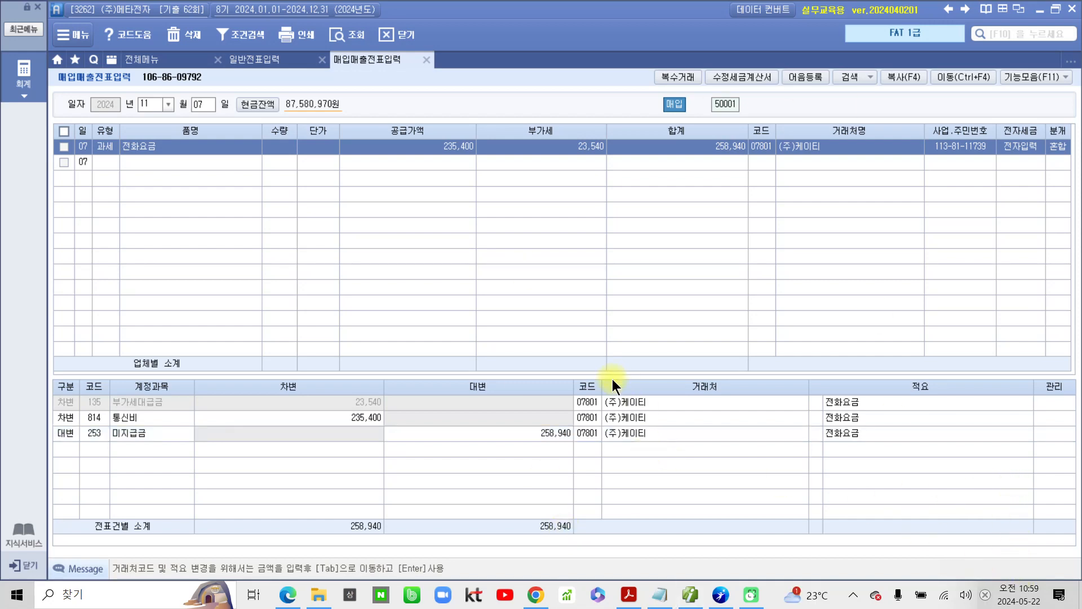
Step: Switch to the exam PDF, go to question 4 and highlight its 매입거래 title and the 카드매출전표 heading
{"action": "left_click", "coordinate": [629, 594]}
{"action": "scroll", "coordinate": [447, 435], "scroll_direction": "down", "scroll_amount": 8}
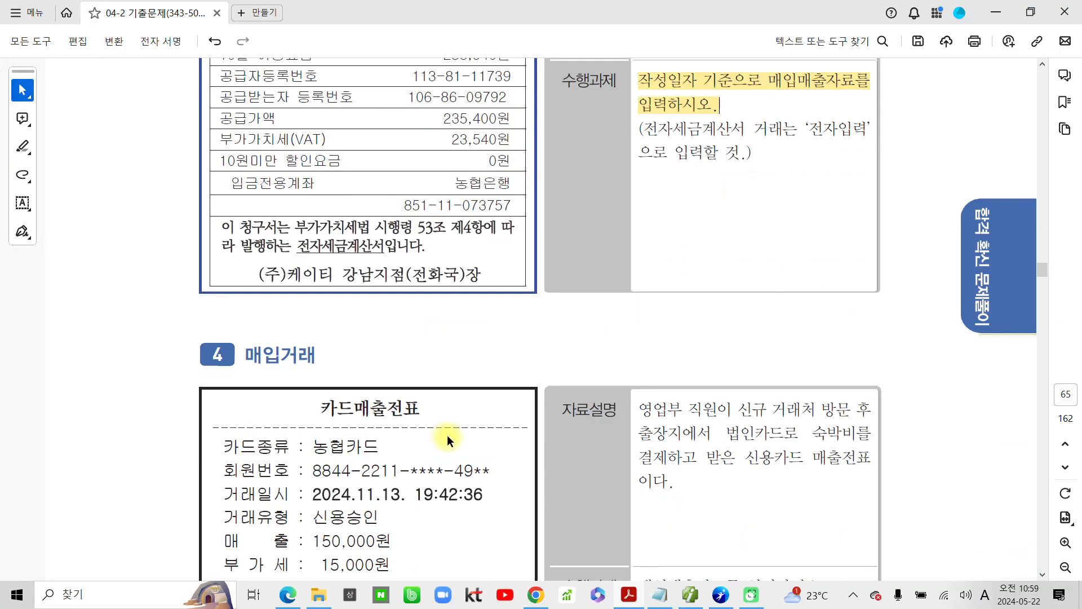
{"action": "left_click_drag", "start_coordinate": [246, 166], "coordinate": [319, 167]}
{"action": "left_click", "coordinate": [354, 191]}
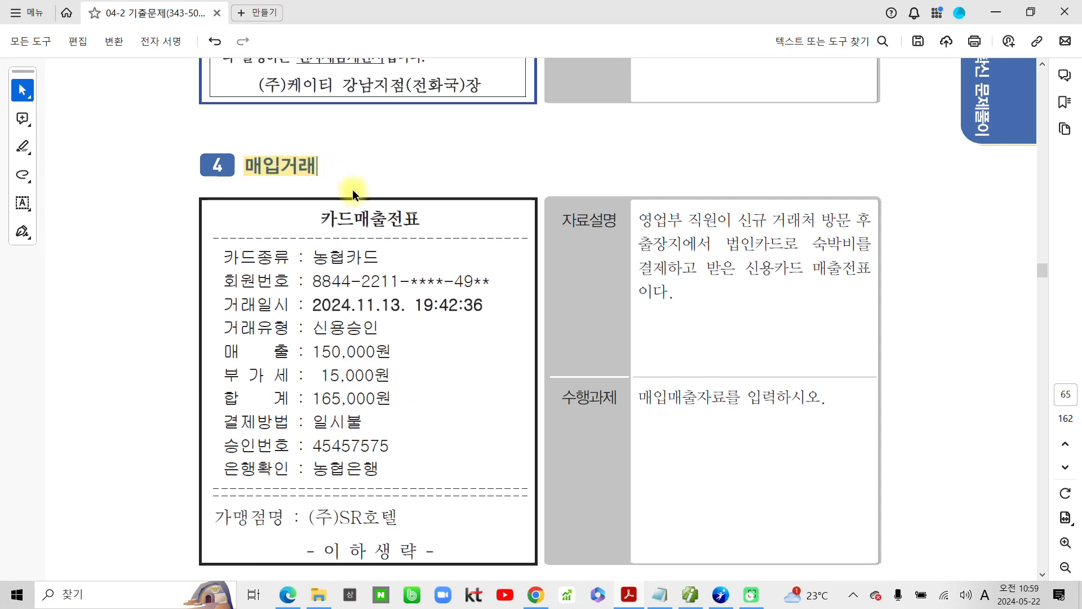
{"action": "left_click_drag", "start_coordinate": [320, 218], "coordinate": [421, 220]}
{"action": "left_click", "coordinate": [459, 248]}
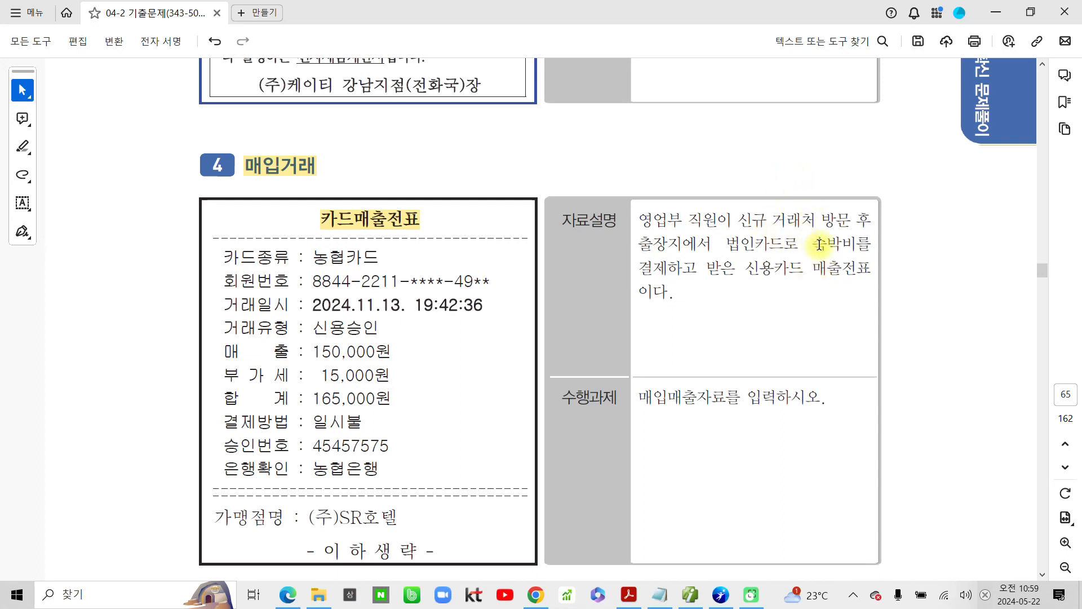
Step: Highlight 숙박비 in question 4's 자료설명 and 11.13. in the card slip's 거래일시
{"action": "left_click_drag", "start_coordinate": [823, 246], "coordinate": [858, 244]}
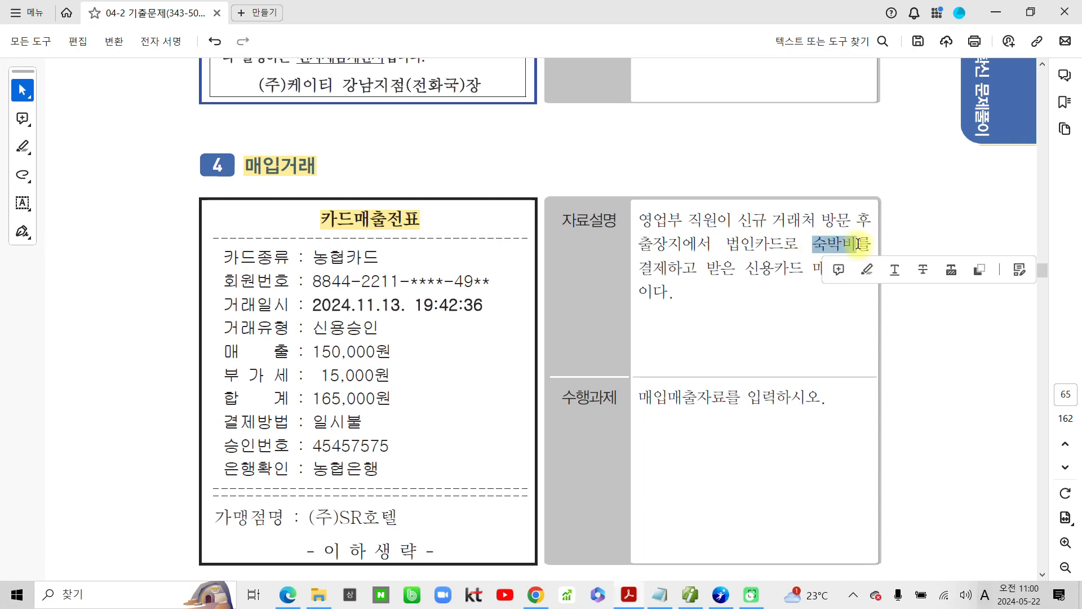
{"action": "left_click", "coordinate": [865, 271]}
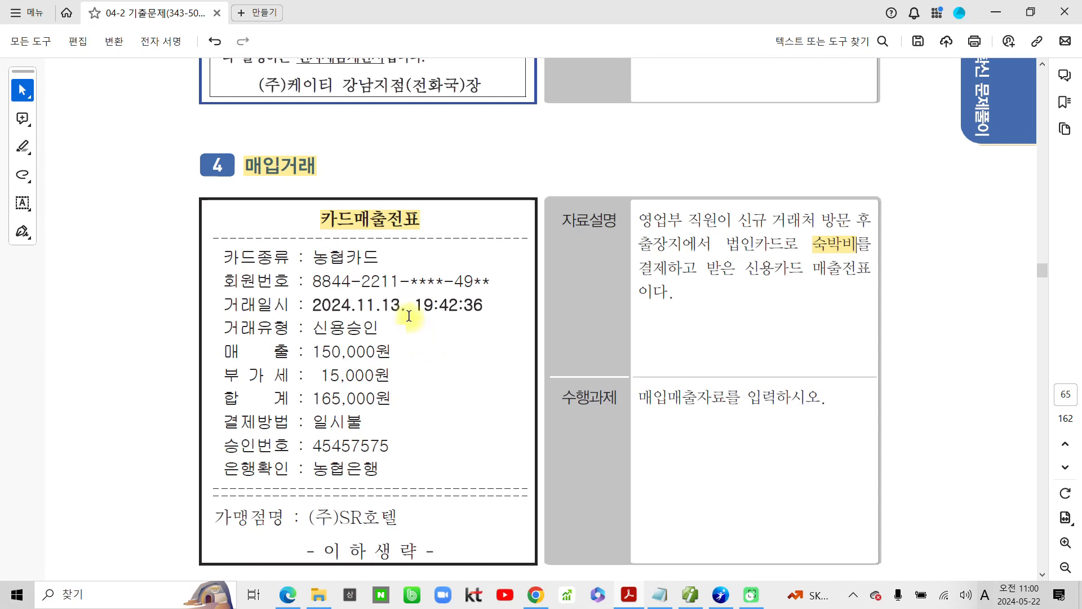
{"action": "left_click_drag", "start_coordinate": [409, 315], "coordinate": [356, 305]}
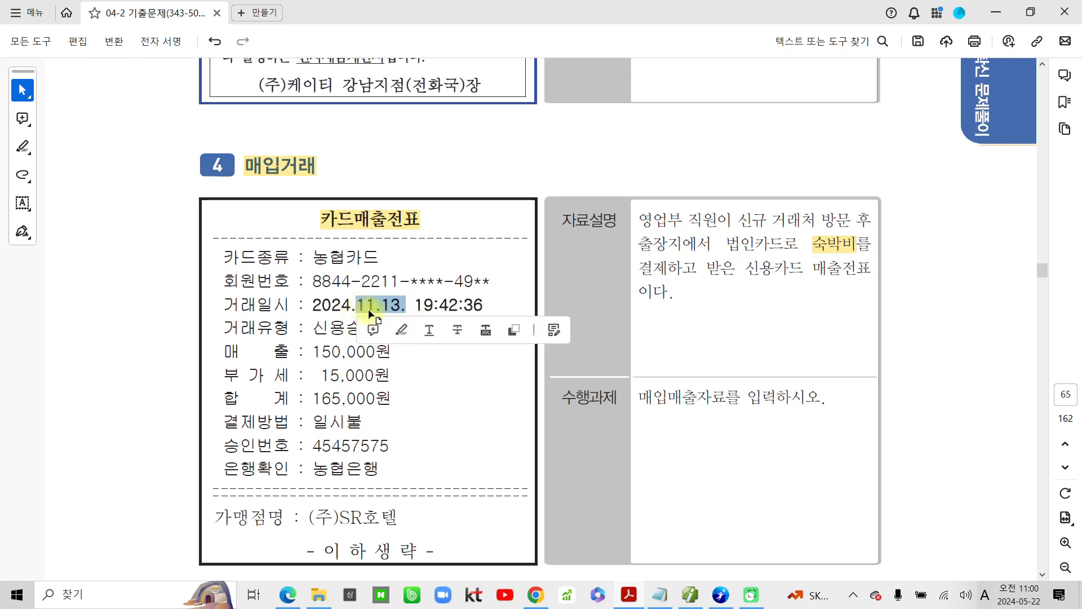
{"action": "left_click", "coordinate": [403, 329]}
Step: Switch to the accounting program's 매입매출전표입력 screen and set the slip date to November 13
{"action": "key", "text": "alt+Tab"}
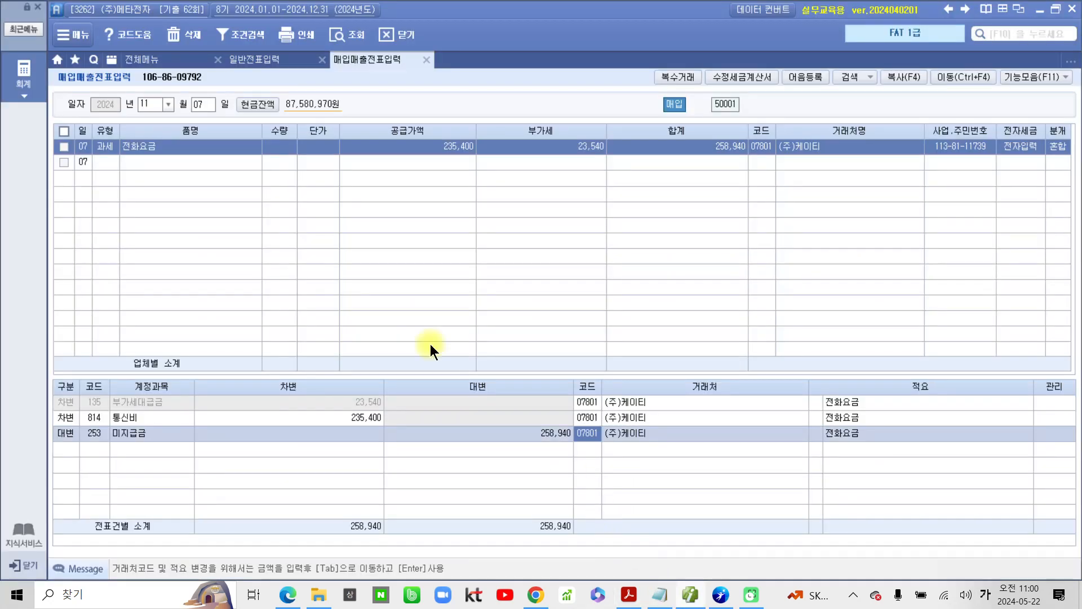
{"action": "left_click", "coordinate": [200, 105]}
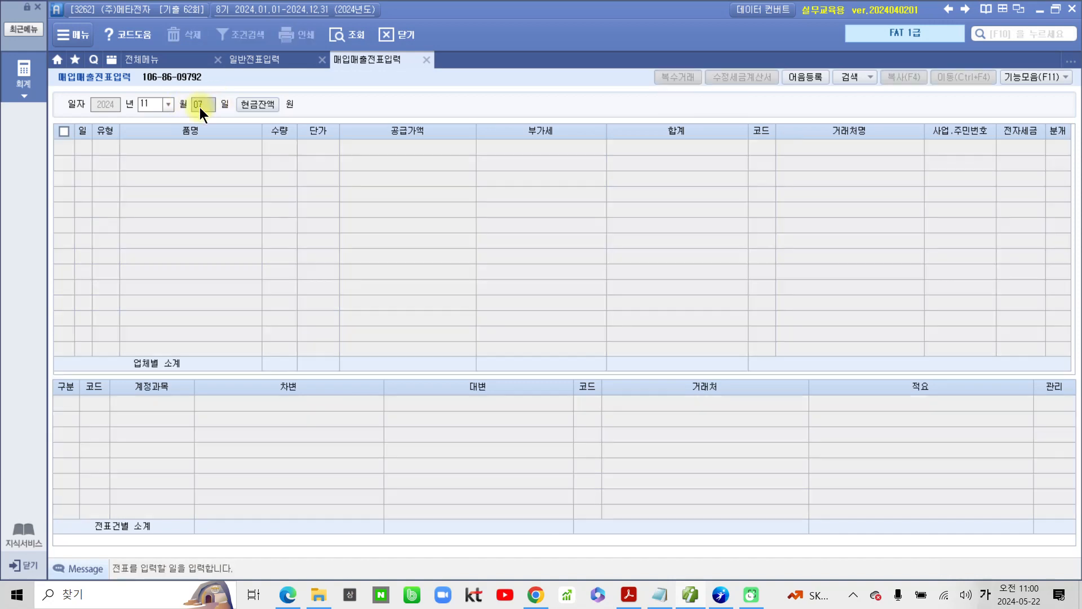
{"action": "type", "text": "13"}
{"action": "key", "text": "Return"}
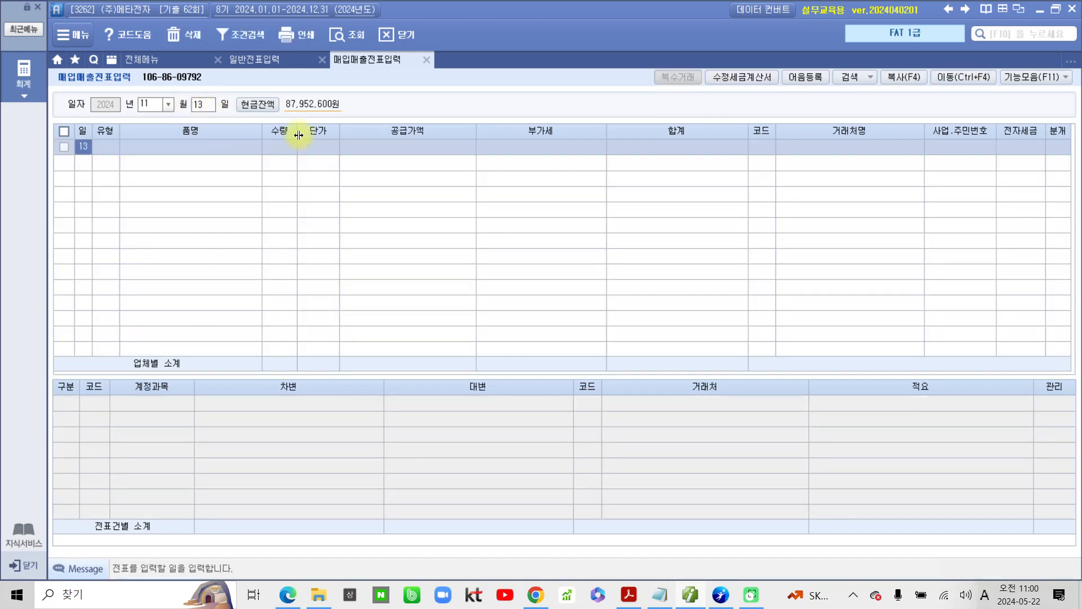
Step: Set the new slip's 유형 to 57 카과 with 농협카드 as the credit card company
{"action": "key", "text": "Return"}
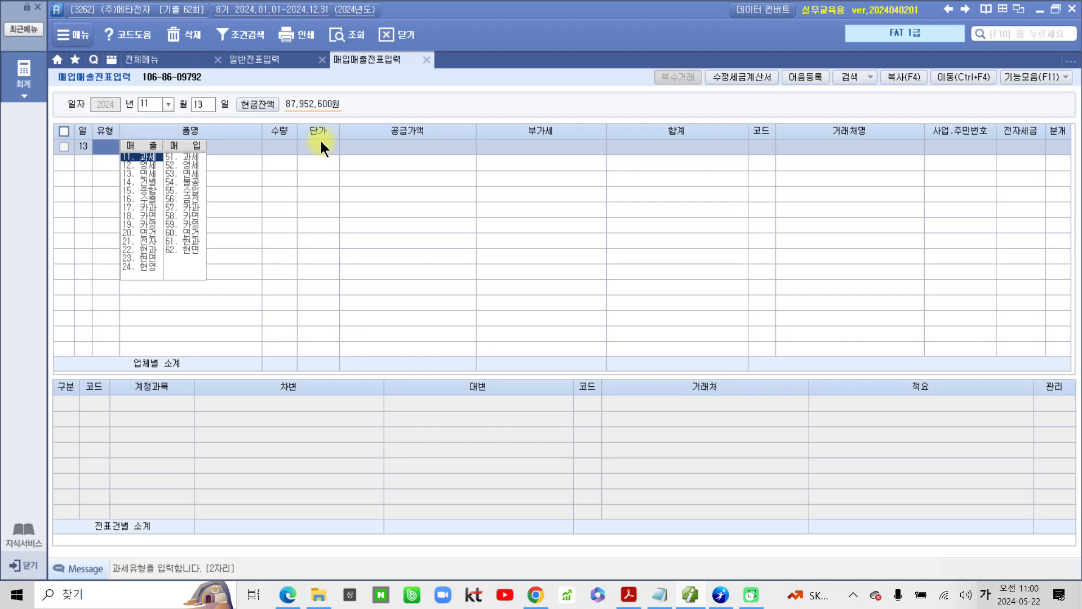
{"action": "type", "text": "57"}
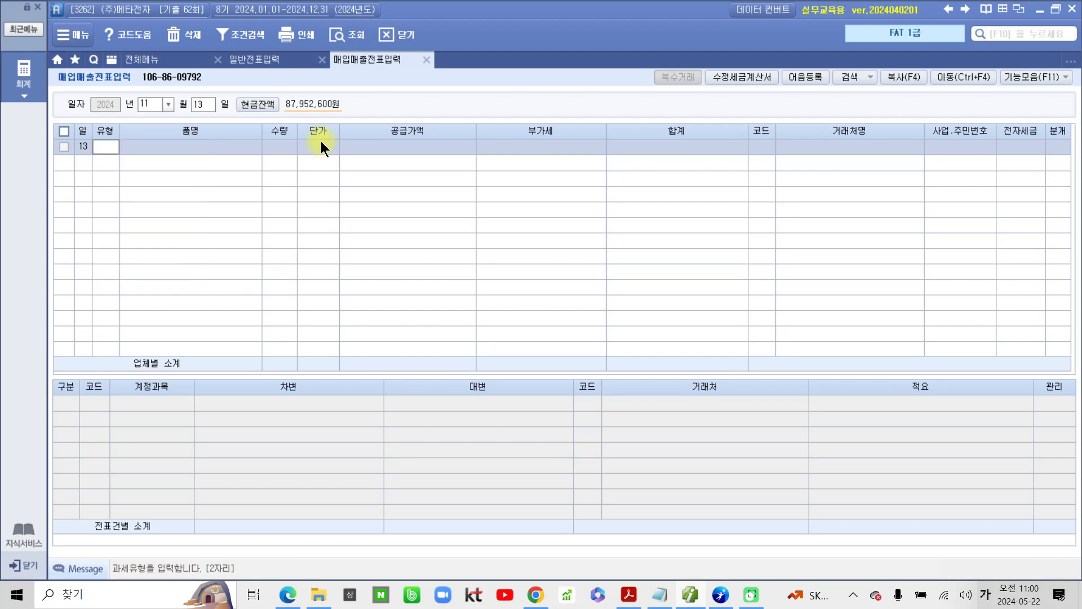
{"action": "key", "text": "Return"}
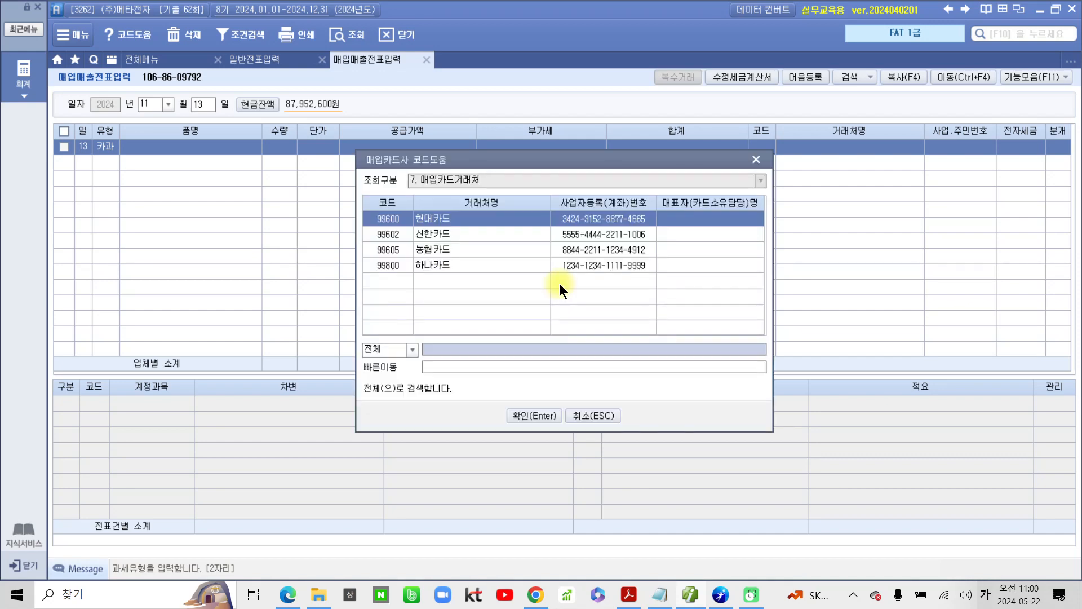
{"action": "left_click", "coordinate": [456, 250]}
{"action": "left_click", "coordinate": [529, 415]}
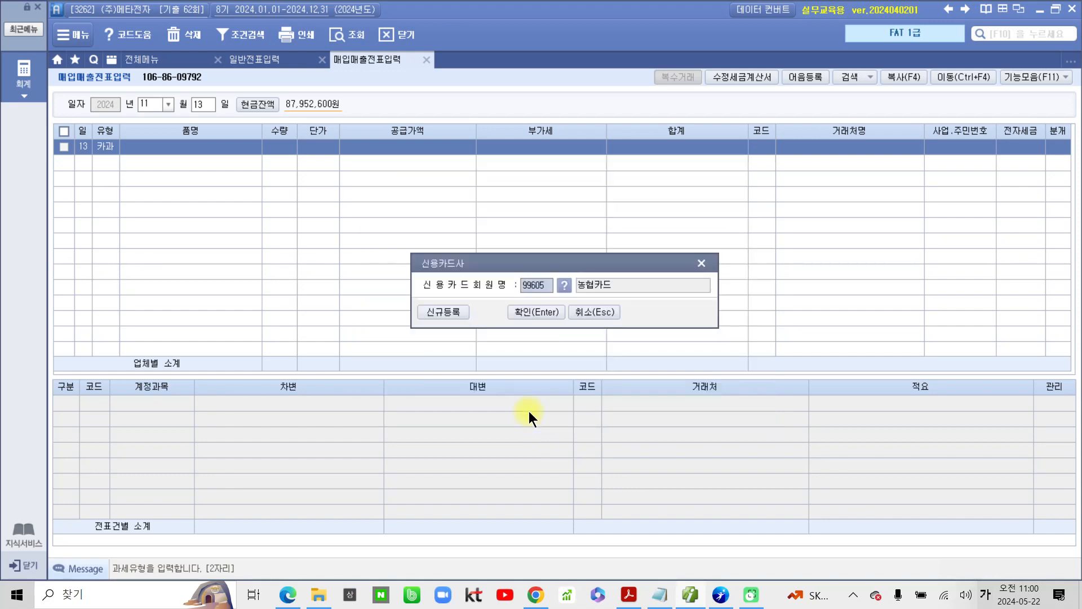
{"action": "left_click", "coordinate": [542, 310]}
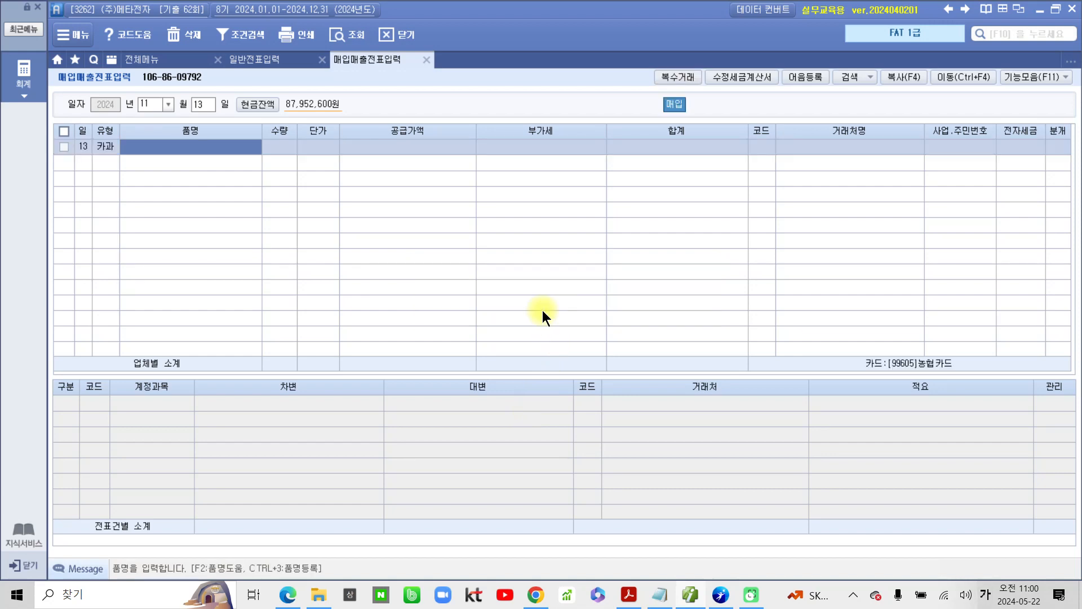
Step: Enter 숙박비 as the 품명 and 165,000 as the VAT-inclusive amount under 공급가액
{"action": "type", "text": "숙박비"}
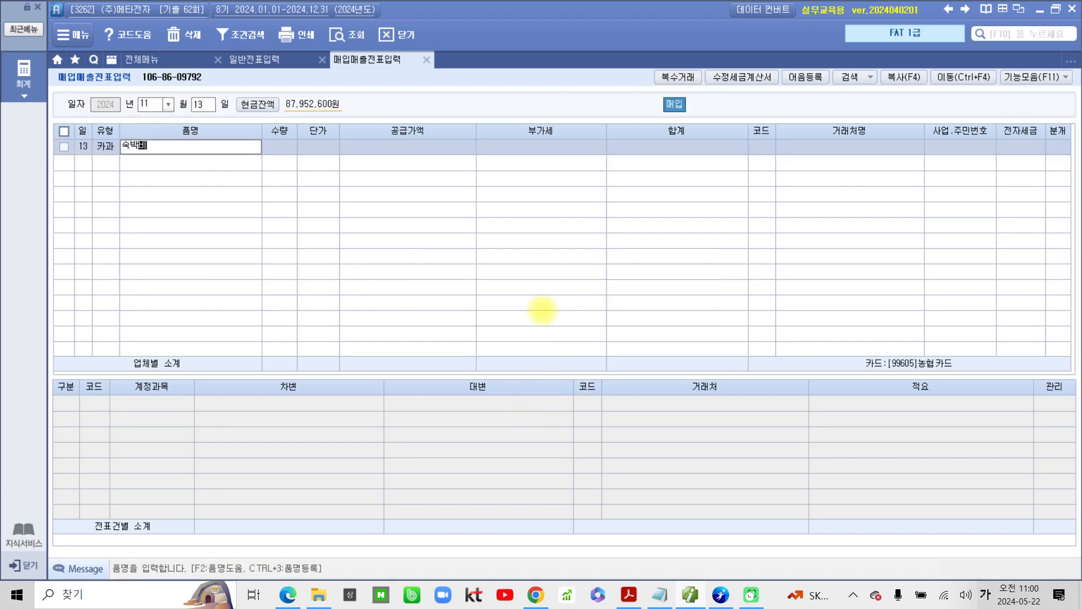
{"action": "key", "text": "Return"}
{"action": "key", "text": "Return"}
{"action": "key", "text": "Return"}
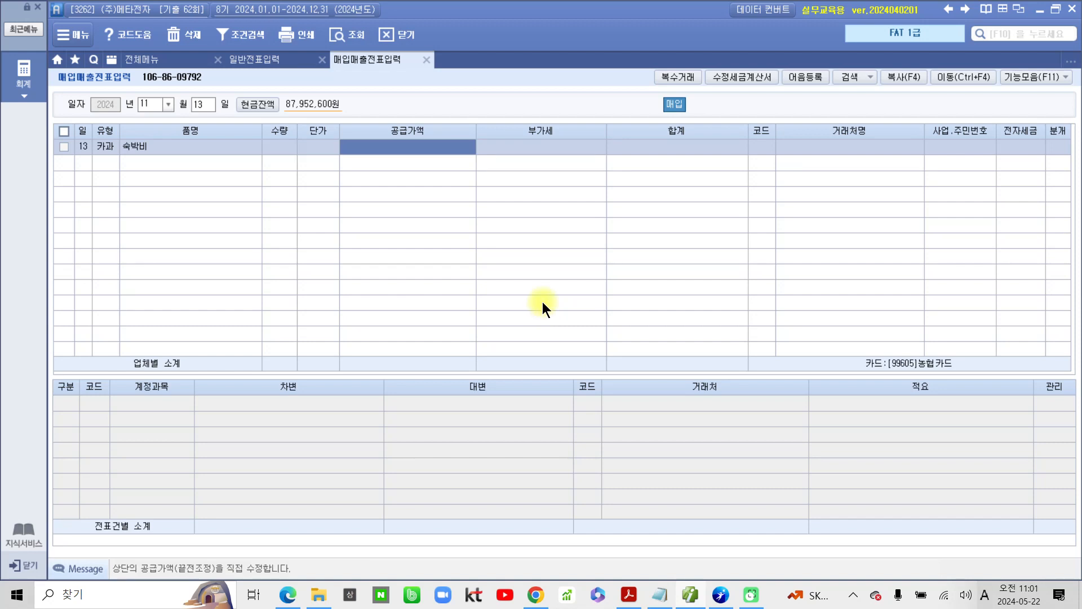
{"action": "type", "text": "165"}
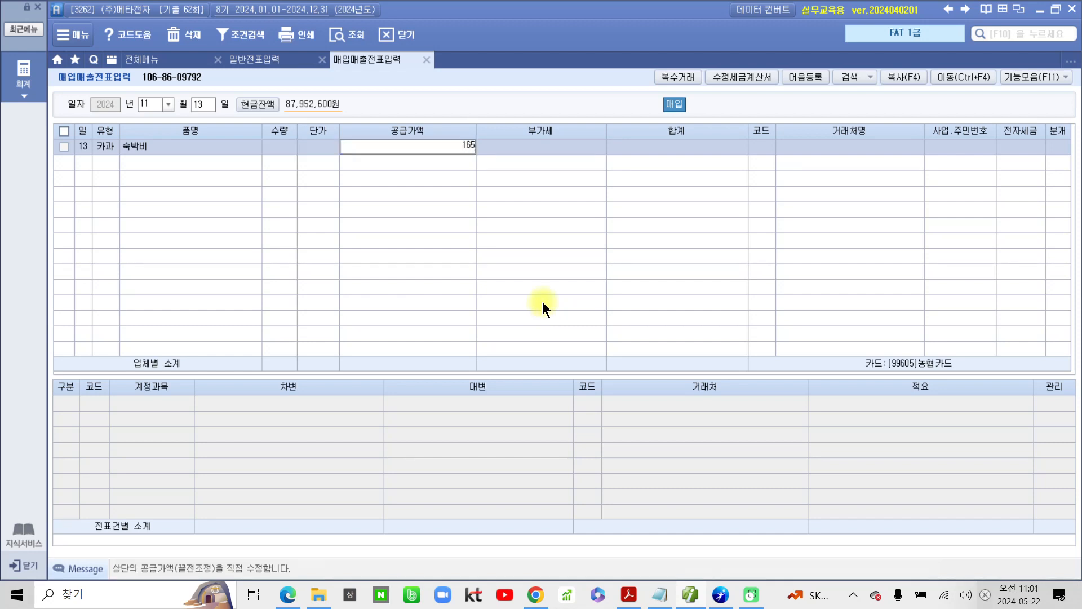
{"action": "type", "text": ",000"}
{"action": "key", "text": "Return"}
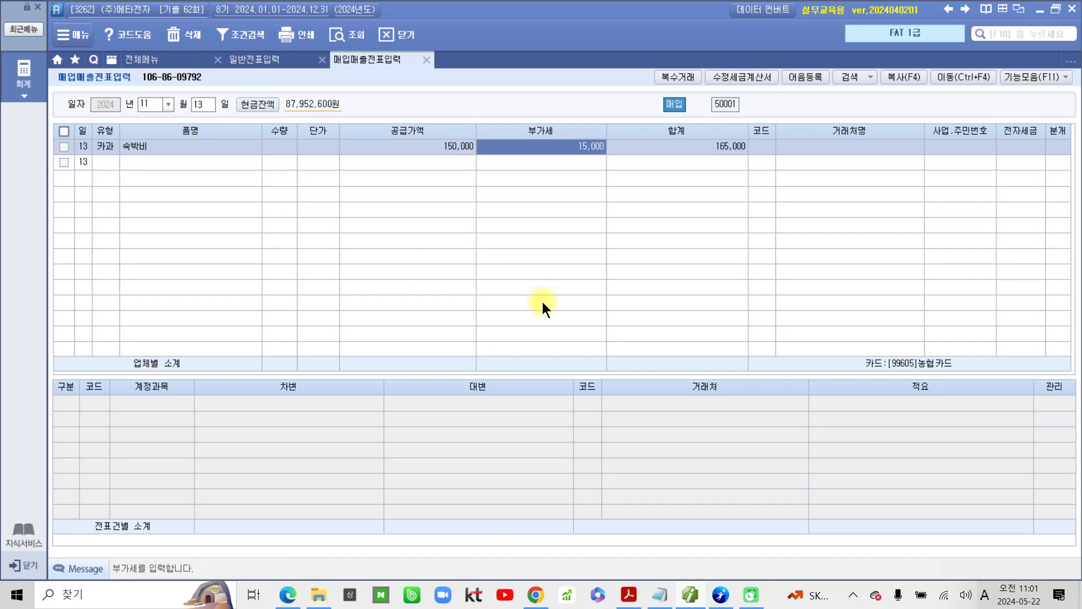
{"action": "key", "text": "Return"}
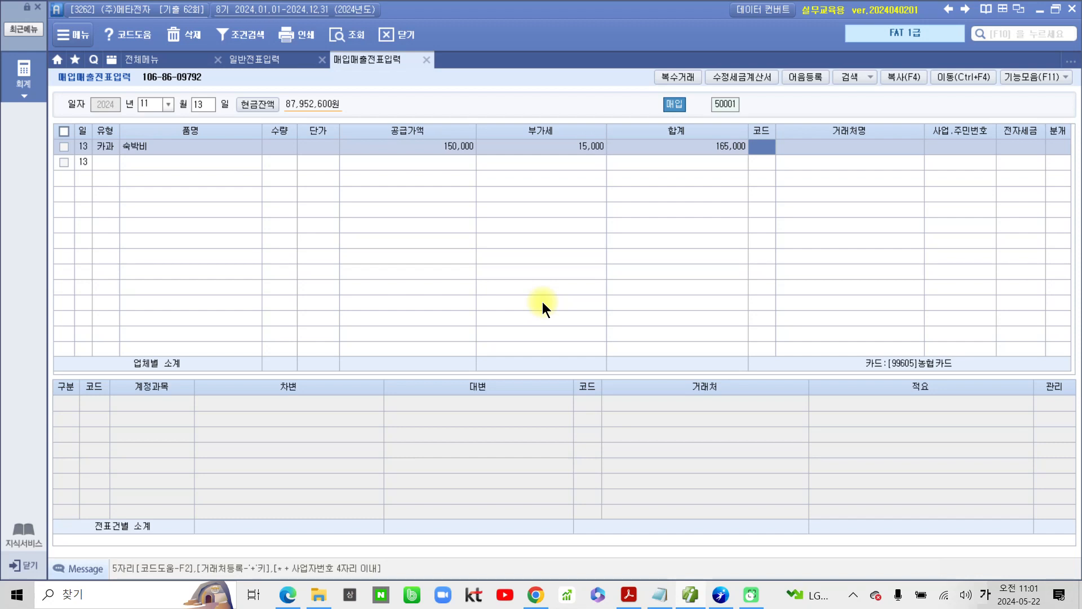
Step: Set the slip's 거래처 to SR호텔 and its 분개 type to 4 카드
{"action": "key", "text": "Hangul"}
{"action": "type", "text": "SR"}
{"action": "key", "text": "Return"}
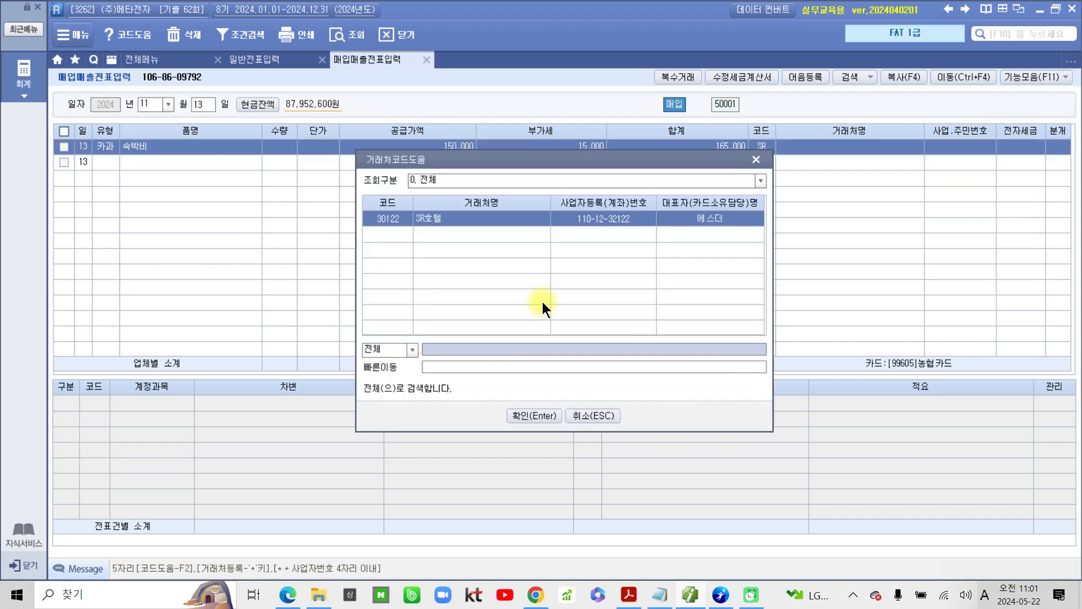
{"action": "key", "text": "Return"}
{"action": "key", "text": "Hangul"}
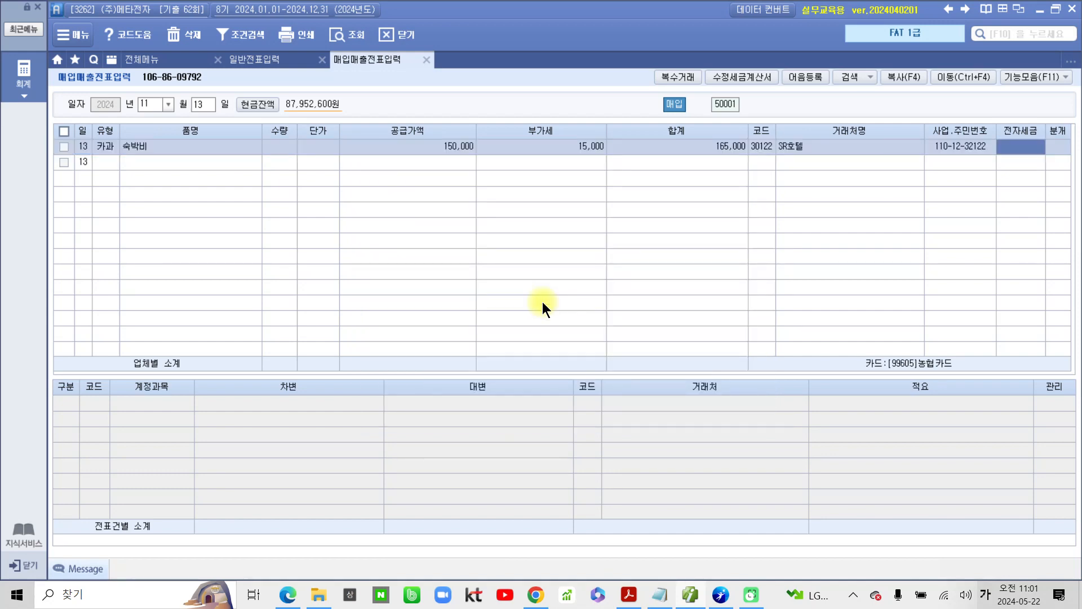
{"action": "key", "text": "Return"}
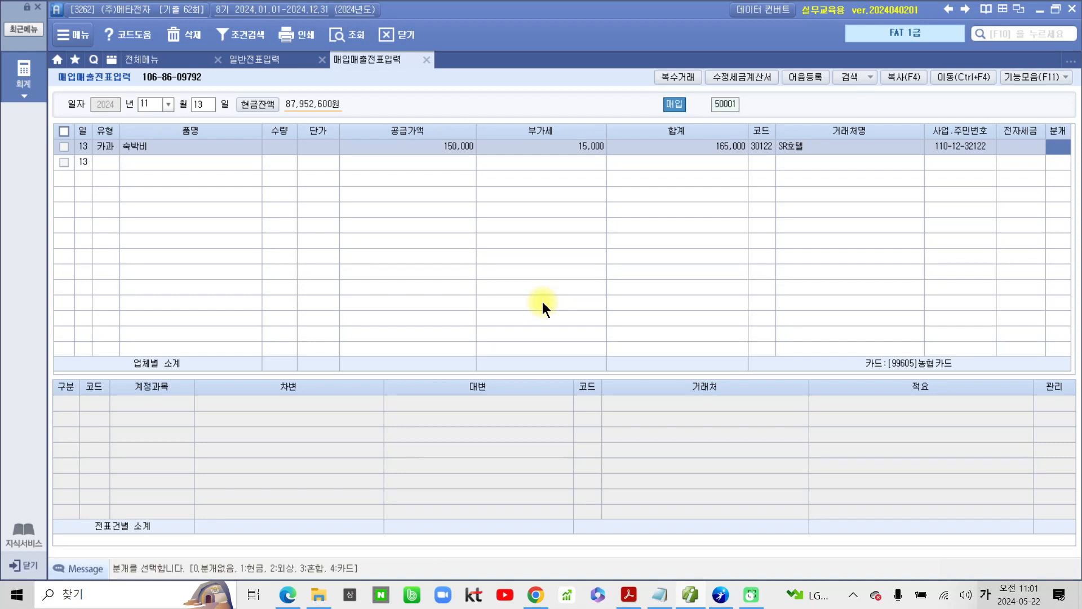
{"action": "type", "text": "4"}
{"action": "key", "text": "Return"}
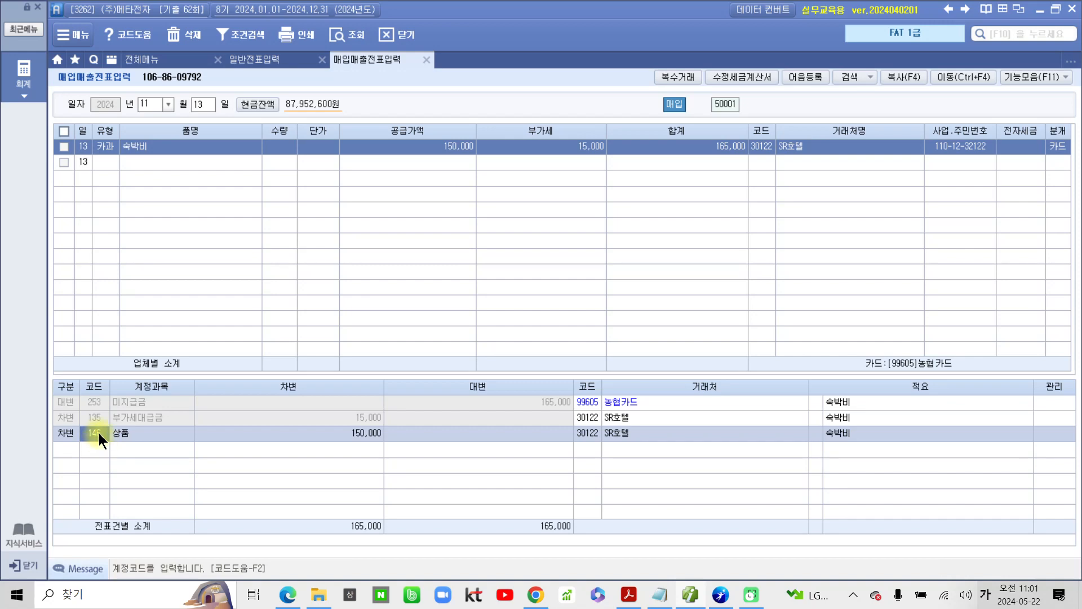
Step: Change the 상품 journal line's account to 812 여비교통비
{"action": "type", "text": "엽"}
{"action": "type", "text": "비"}
{"action": "key", "text": "Return"}
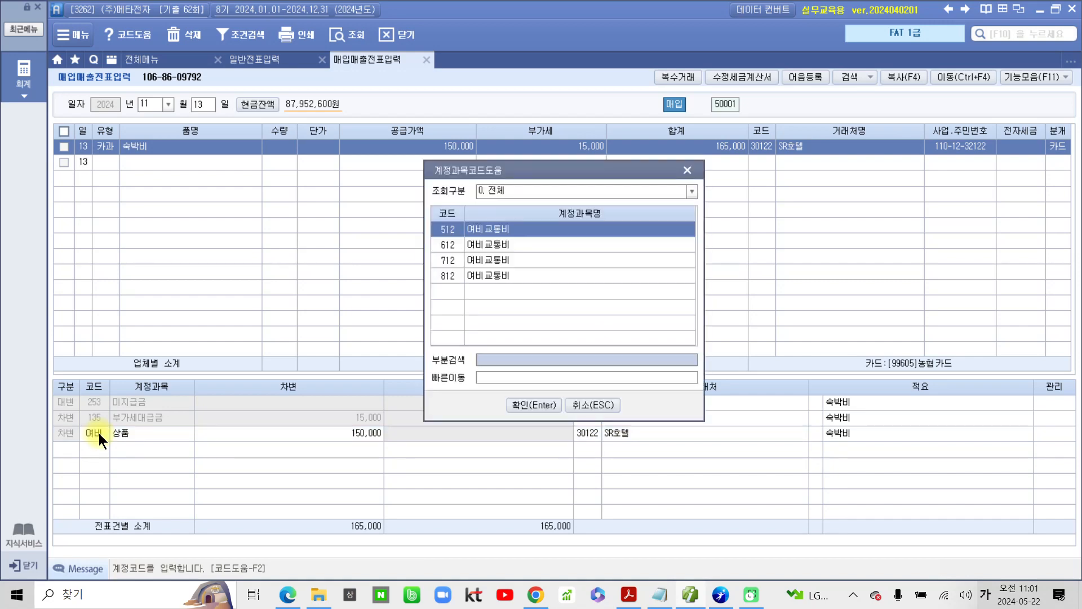
{"action": "key", "text": "Down"}
{"action": "key", "text": "Down"}
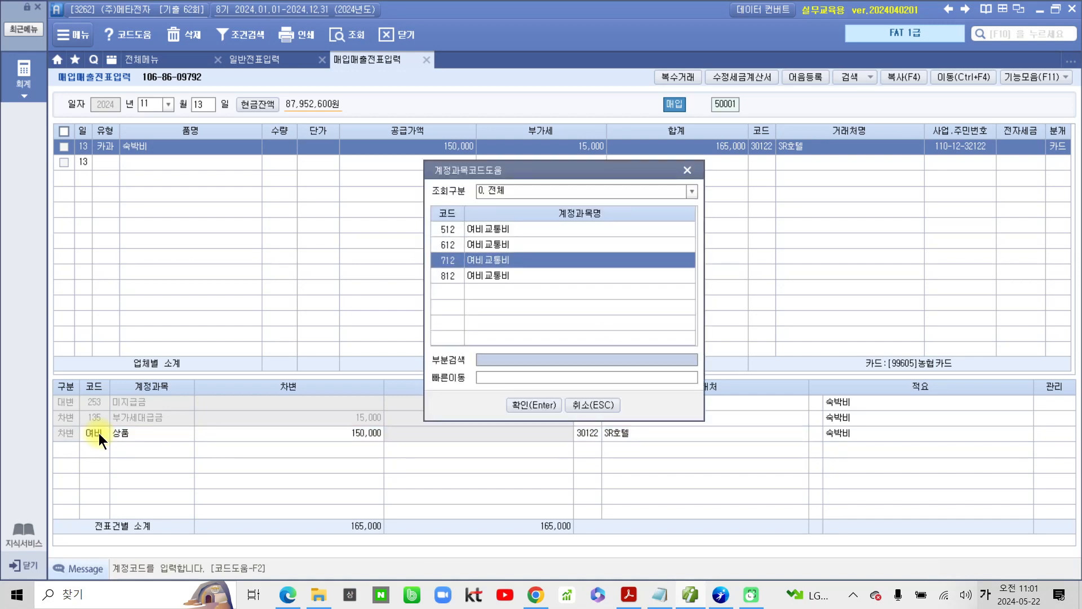
{"action": "key", "text": "Down"}
{"action": "key", "text": "Return"}
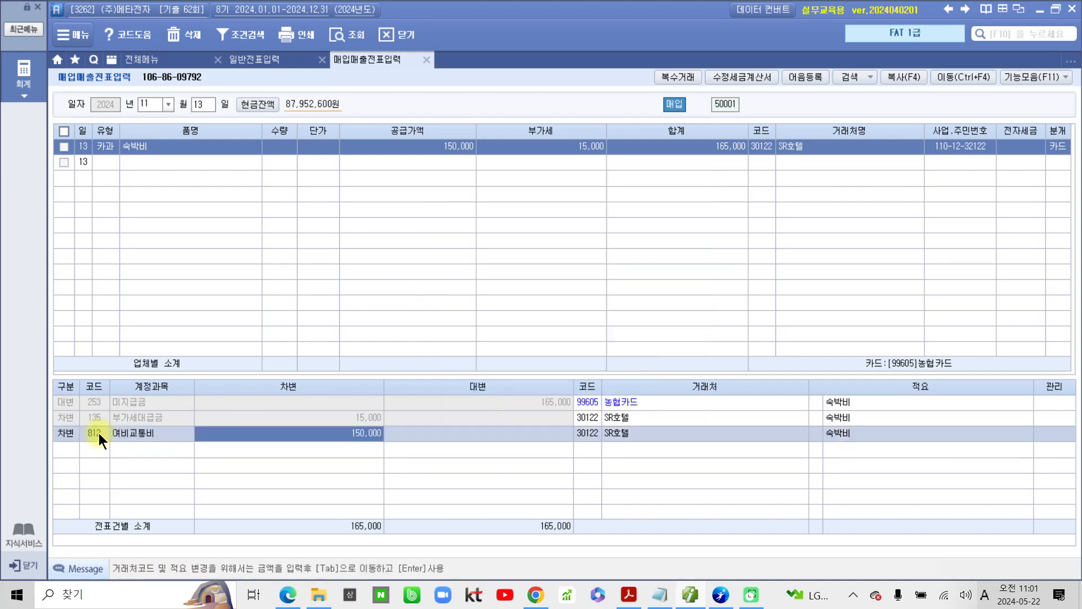
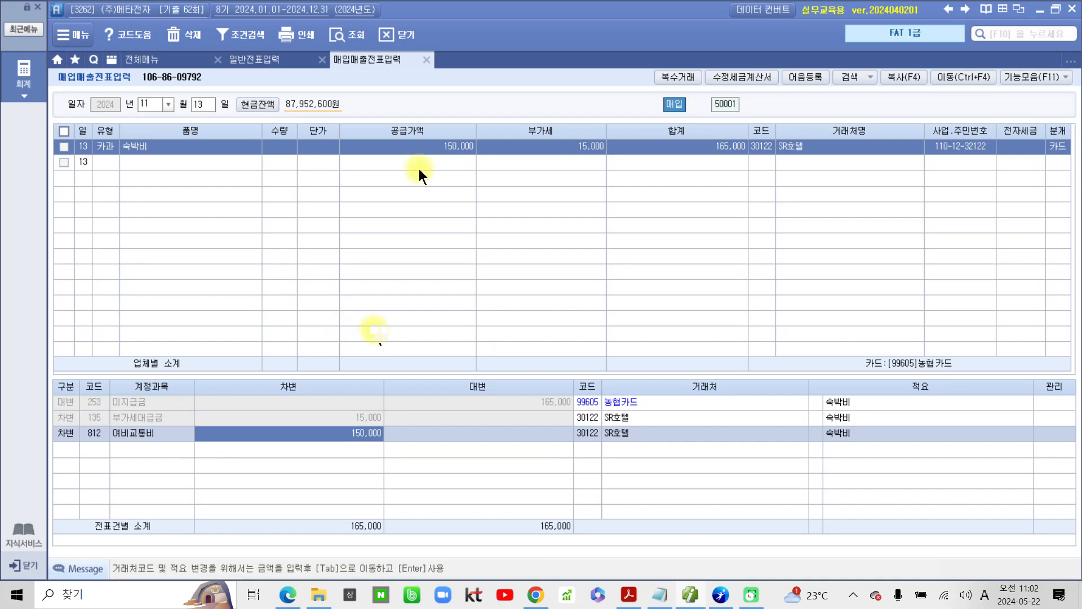
Step: Switch to the exam PDF in Acrobat and highlight 세금계산서 in the title of question 5's invoice
{"action": "left_click", "coordinate": [689, 595]}
{"action": "scroll", "coordinate": [410, 533], "scroll_direction": "down", "scroll_amount": 10}
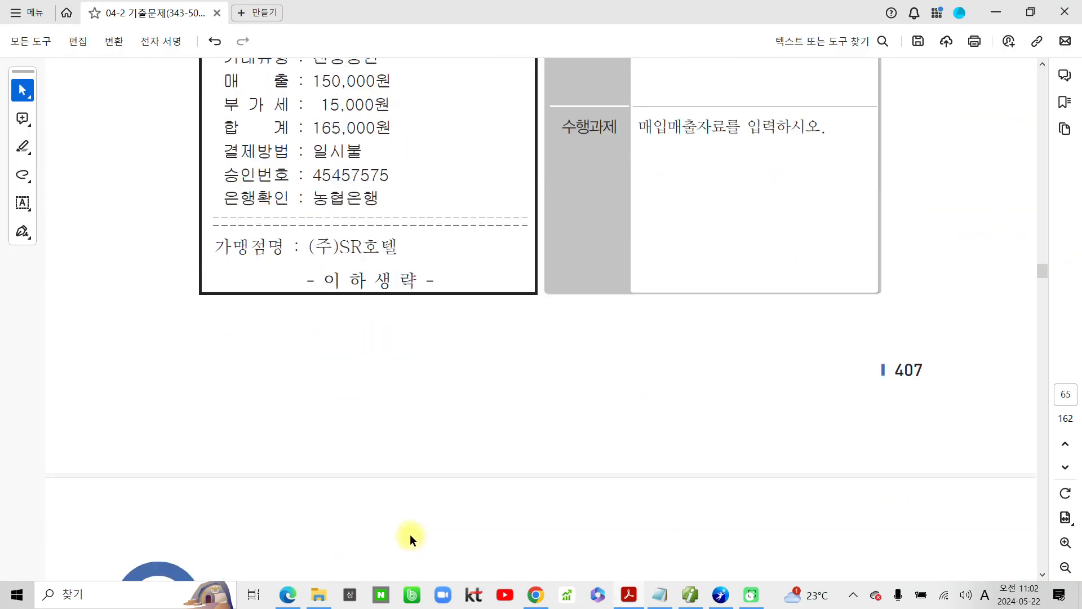
{"action": "scroll", "coordinate": [411, 536], "scroll_direction": "down", "scroll_amount": 3}
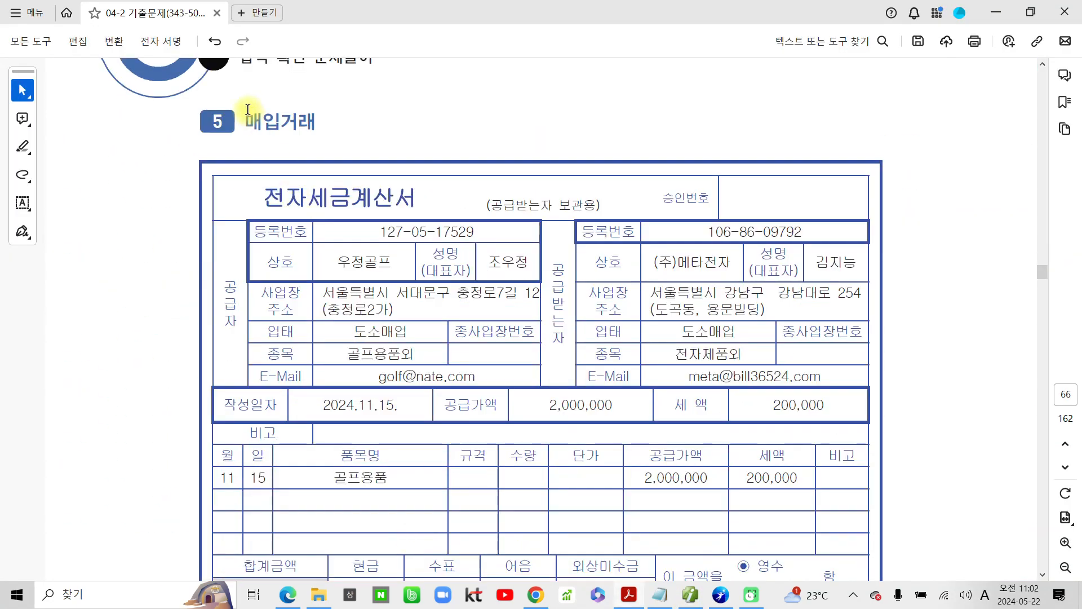
{"action": "left_click_drag", "start_coordinate": [311, 200], "coordinate": [418, 202]}
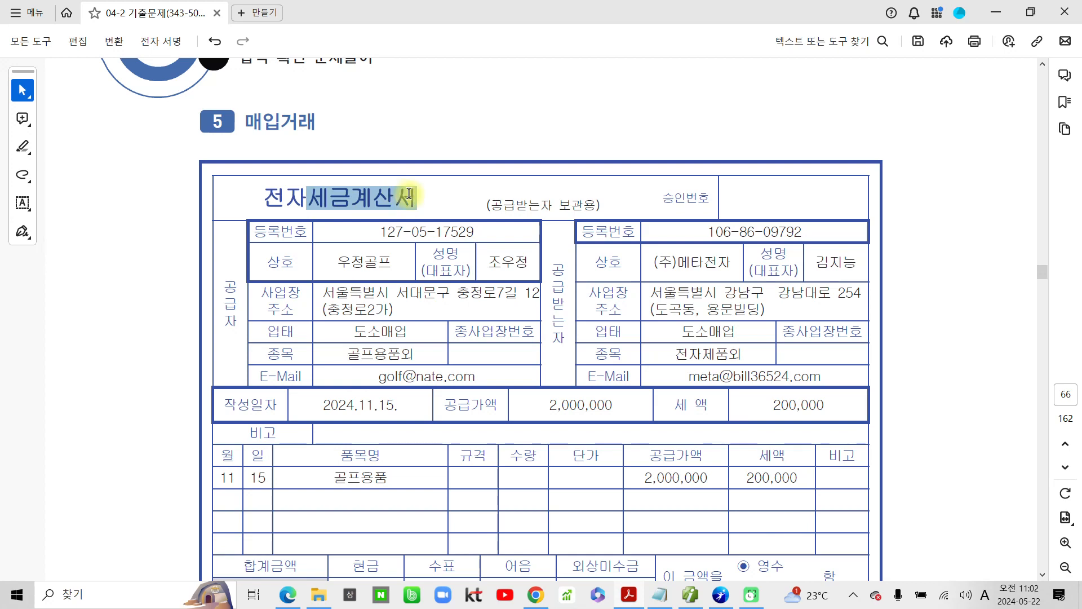
Step: Highlight the 수행과제 instruction 매입매출자료를 입력하시오 of question 5
{"action": "scroll", "coordinate": [366, 361], "scroll_direction": "down", "scroll_amount": 3}
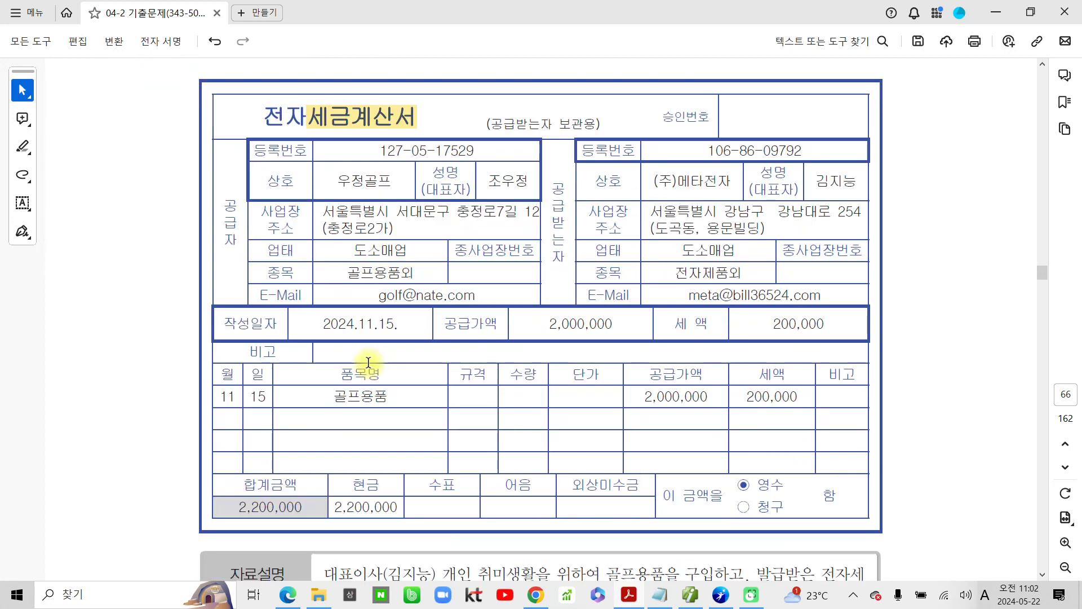
{"action": "scroll", "coordinate": [368, 362], "scroll_direction": "down", "scroll_amount": 2}
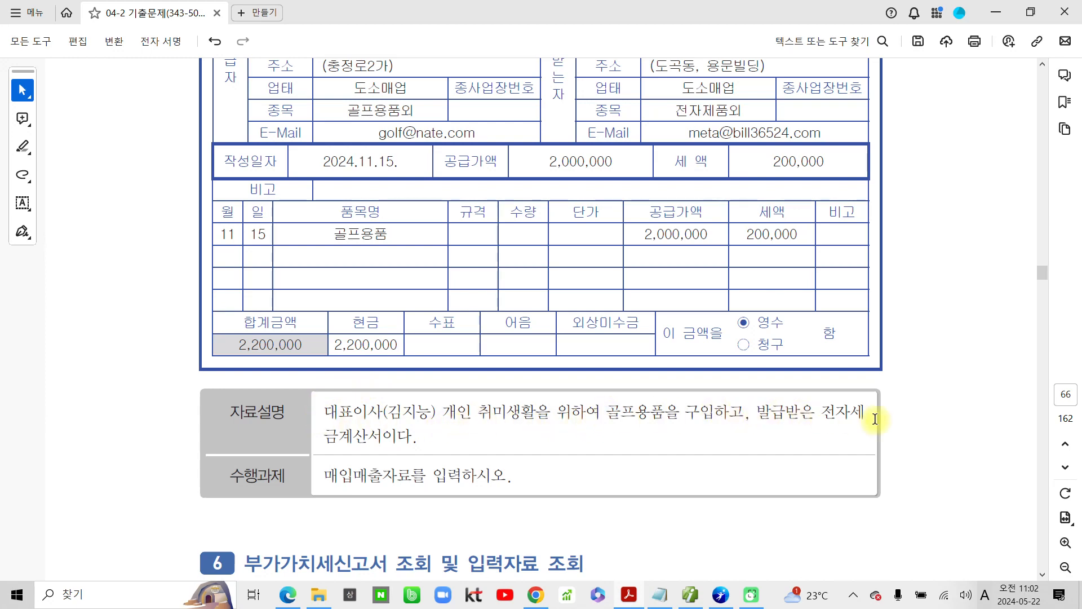
{"action": "left_click_drag", "start_coordinate": [325, 476], "coordinate": [496, 482]}
{"action": "left_click", "coordinate": [526, 500]}
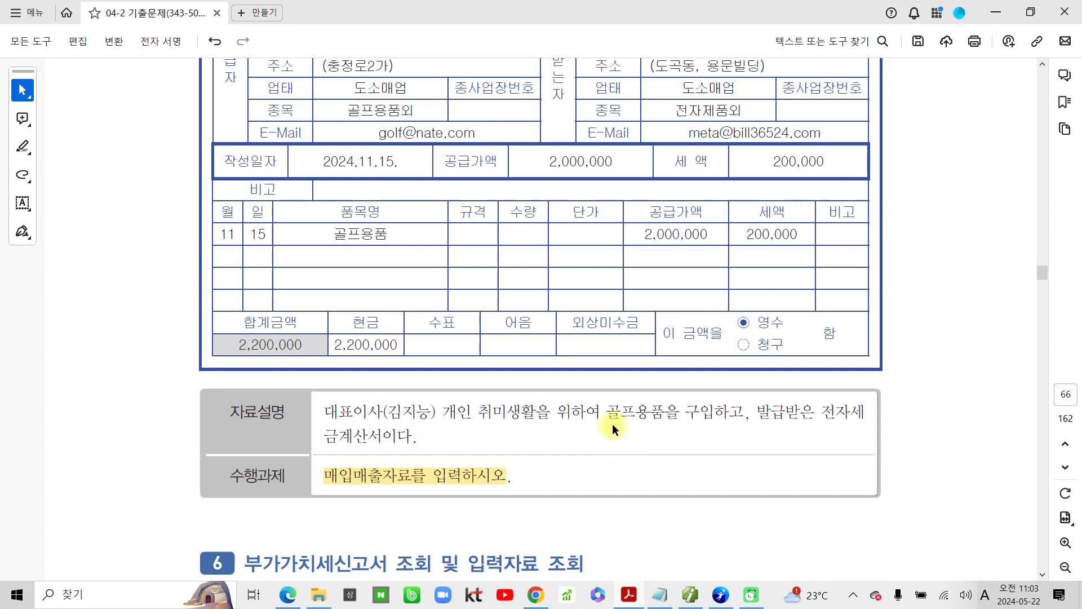
Step: Circle the invoice's buyer (주)메타전자 and 공급받는자 label, and circle and cross out its 공급가액 and 세액, then clear the marks
{"action": "scroll", "coordinate": [586, 321], "scroll_direction": "up", "scroll_amount": 2}
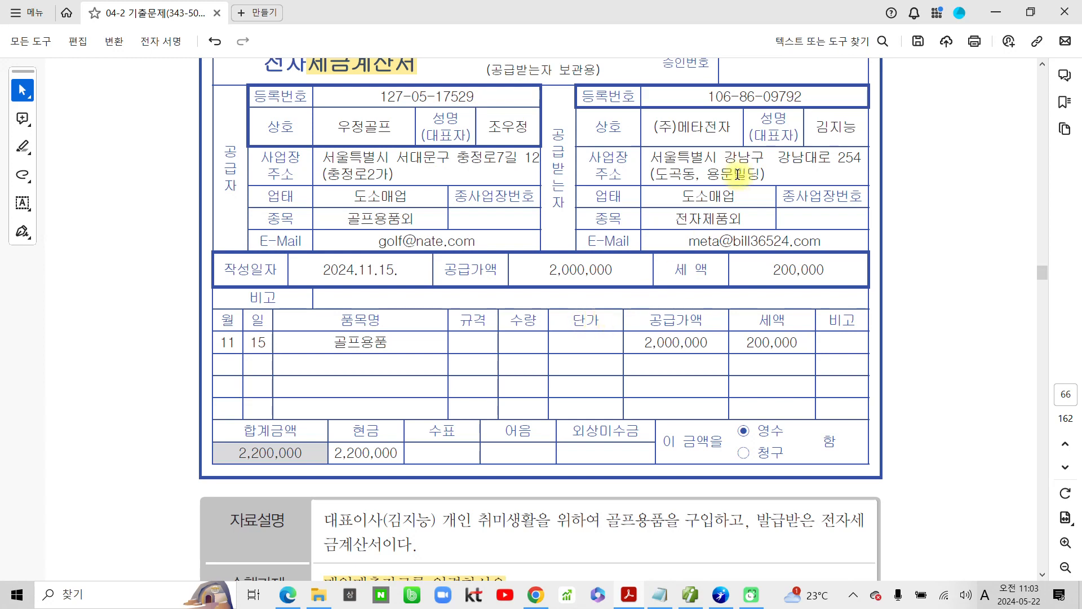
{"action": "mouse_move", "coordinate": [653, 97]}
{"action": "left_mouse_down"}
{"action": "mouse_move", "coordinate": [657, 150]}
{"action": "mouse_move", "coordinate": [697, 96]}
{"action": "left_mouse_up"}
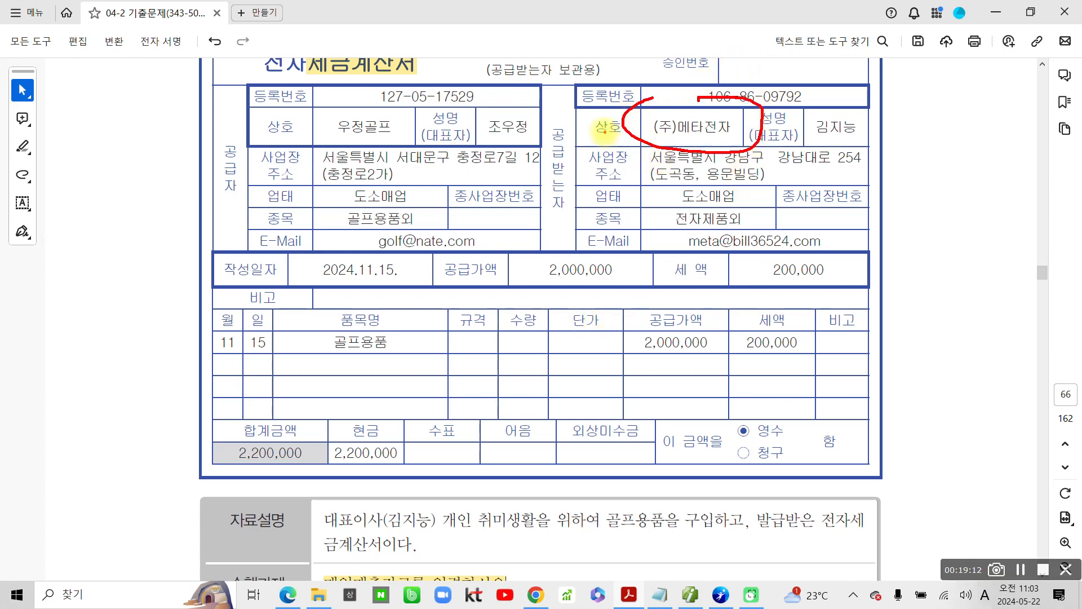
{"action": "mouse_move", "coordinate": [547, 122]}
{"action": "left_mouse_down"}
{"action": "mouse_move", "coordinate": [552, 247]}
{"action": "mouse_move", "coordinate": [574, 142]}
{"action": "mouse_move", "coordinate": [550, 132]}
{"action": "left_mouse_up"}
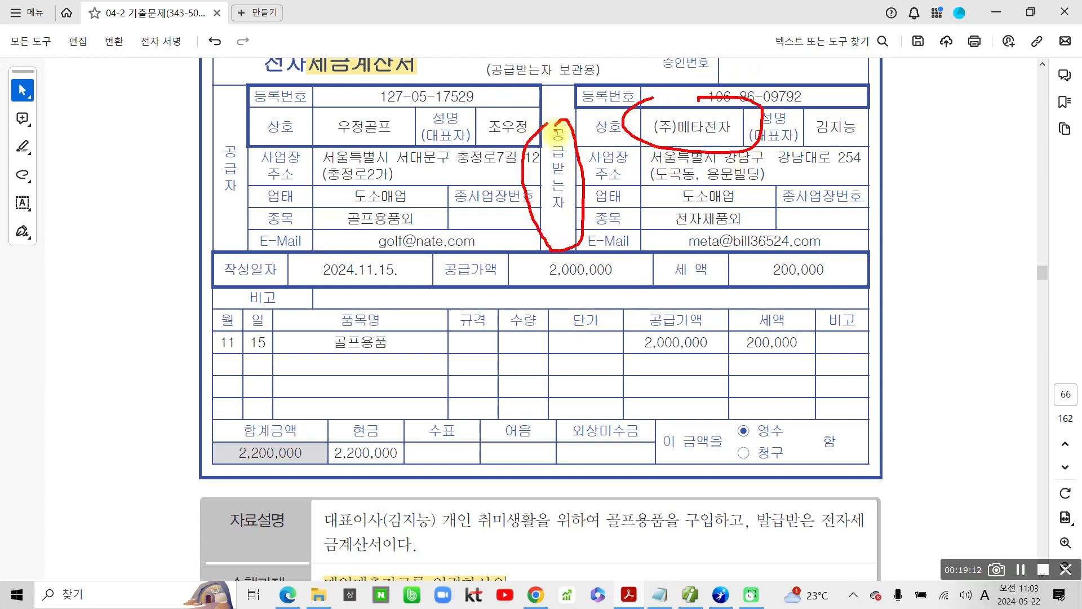
{"action": "mouse_move", "coordinate": [776, 313]}
{"action": "left_mouse_down"}
{"action": "mouse_move", "coordinate": [727, 355]}
{"action": "mouse_move", "coordinate": [820, 369]}
{"action": "mouse_move", "coordinate": [789, 319]}
{"action": "left_mouse_up"}
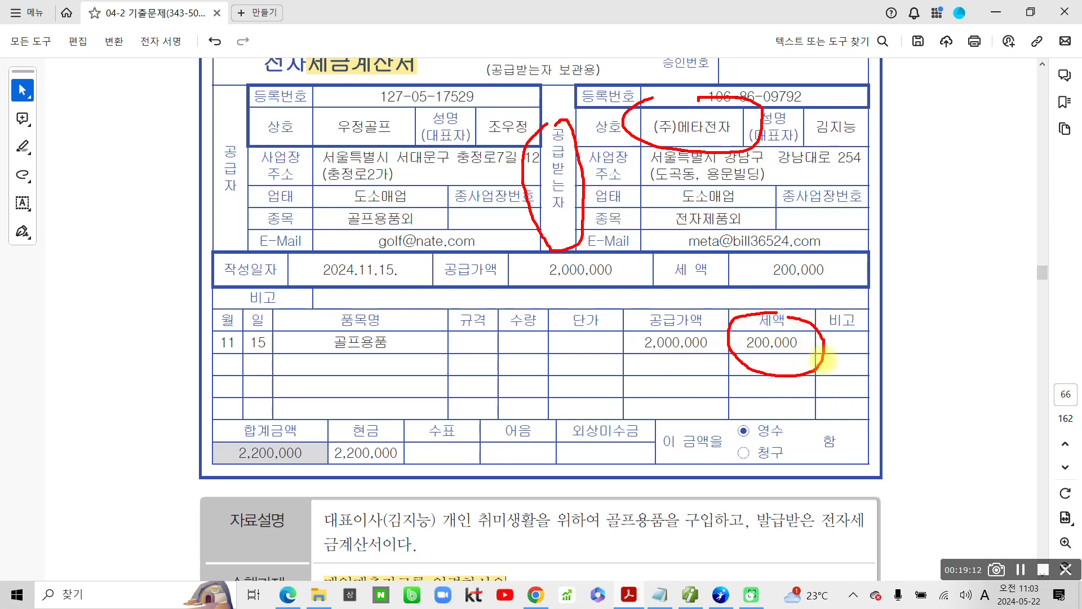
{"action": "mouse_move", "coordinate": [857, 348]}
{"action": "left_mouse_down"}
{"action": "mouse_move", "coordinate": [834, 375]}
{"action": "mouse_move", "coordinate": [861, 370]}
{"action": "left_mouse_up"}
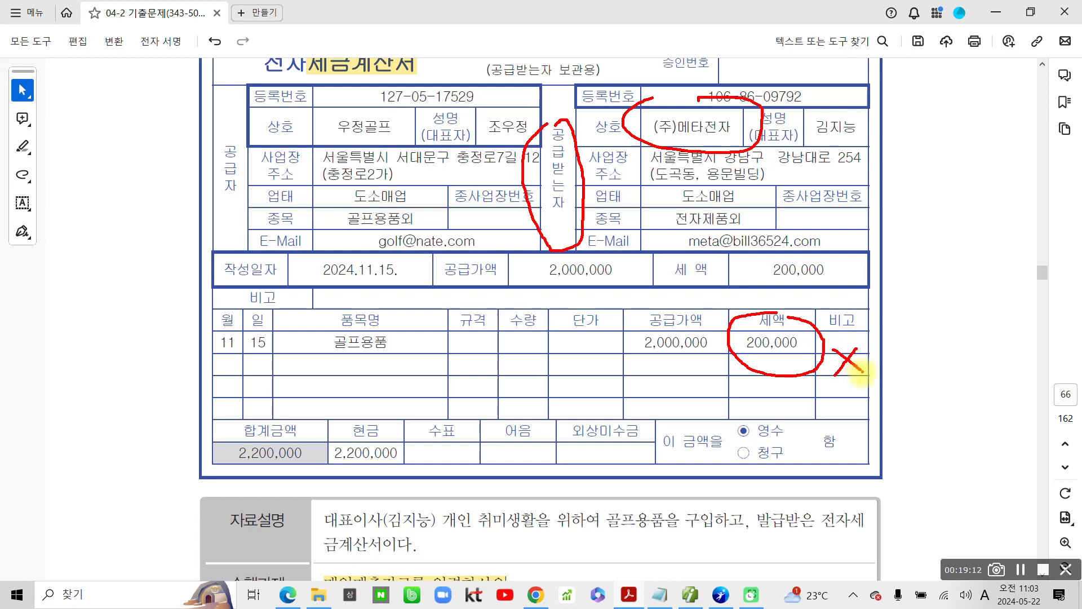
{"action": "mouse_move", "coordinate": [699, 362]}
{"action": "left_mouse_down"}
{"action": "mouse_move", "coordinate": [674, 370]}
{"action": "mouse_move", "coordinate": [655, 313]}
{"action": "mouse_move", "coordinate": [720, 338]}
{"action": "mouse_move", "coordinate": [646, 409]}
{"action": "mouse_move", "coordinate": [685, 408]}
{"action": "left_mouse_up"}
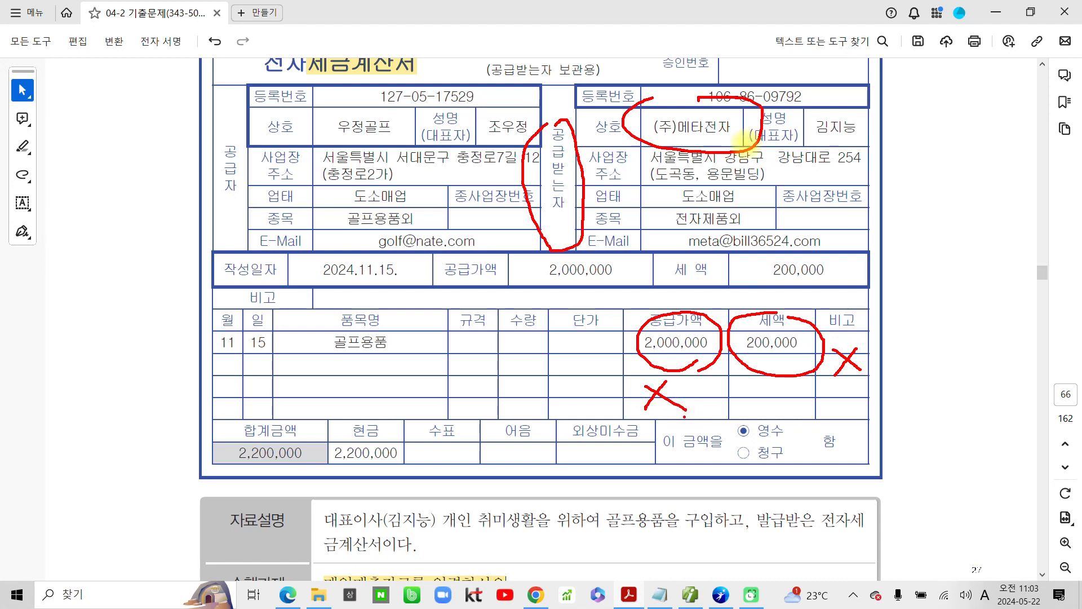
{"action": "key", "text": "Escape"}
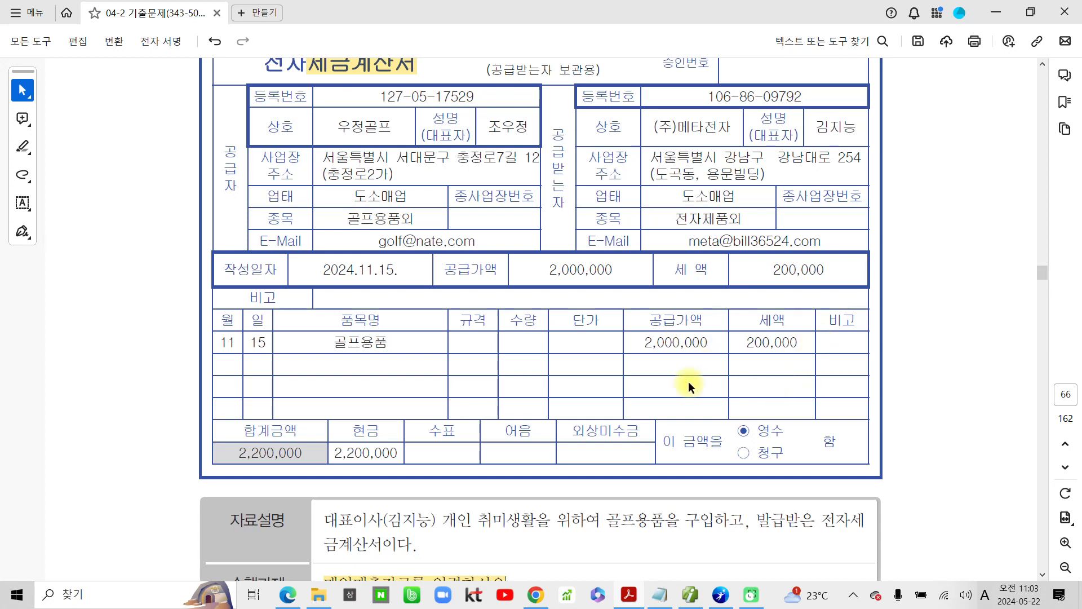
Step: Outline the 공급받는자 label on the invoice in red ink and clear the drawing
{"action": "key", "text": "ctrl+2"}
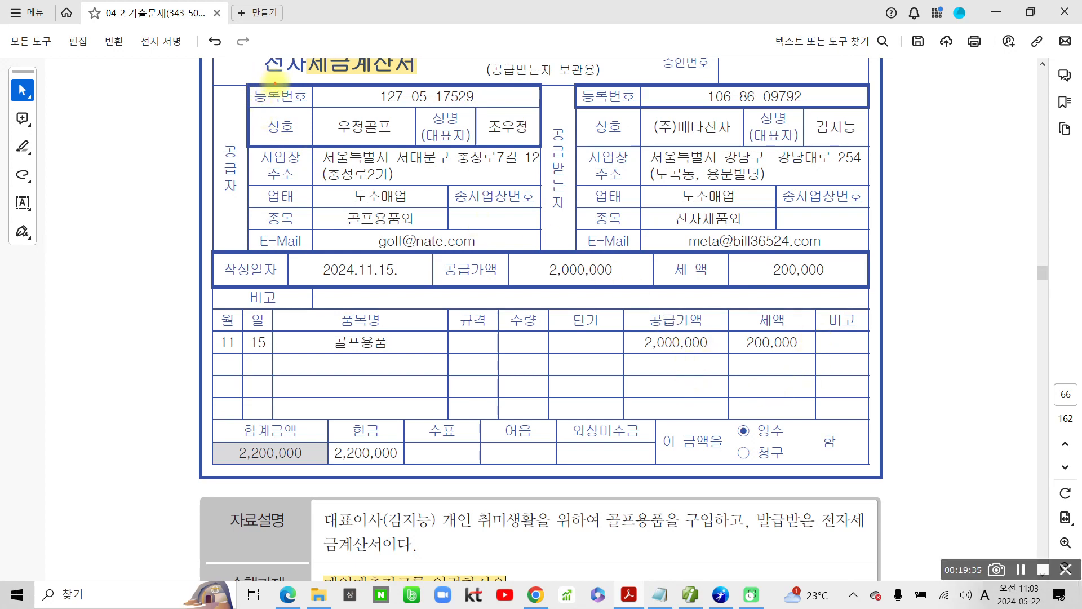
{"action": "mouse_move", "coordinate": [548, 101]}
{"action": "left_mouse_down"}
{"action": "mouse_move", "coordinate": [568, 262]}
{"action": "mouse_move", "coordinate": [575, 147]}
{"action": "left_mouse_up"}
{"action": "scroll", "coordinate": [665, 263], "scroll_direction": "up", "scroll_amount": 2}
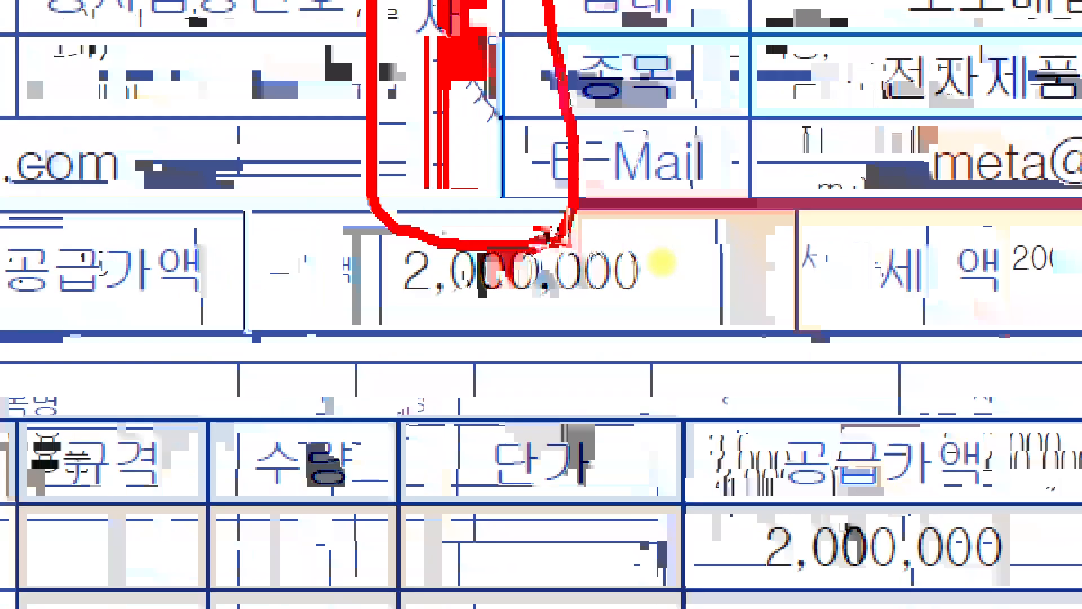
{"action": "scroll", "coordinate": [626, 261], "scroll_direction": "up", "scroll_amount": 1}
{"action": "scroll", "coordinate": [606, 267], "scroll_direction": "down", "scroll_amount": 3}
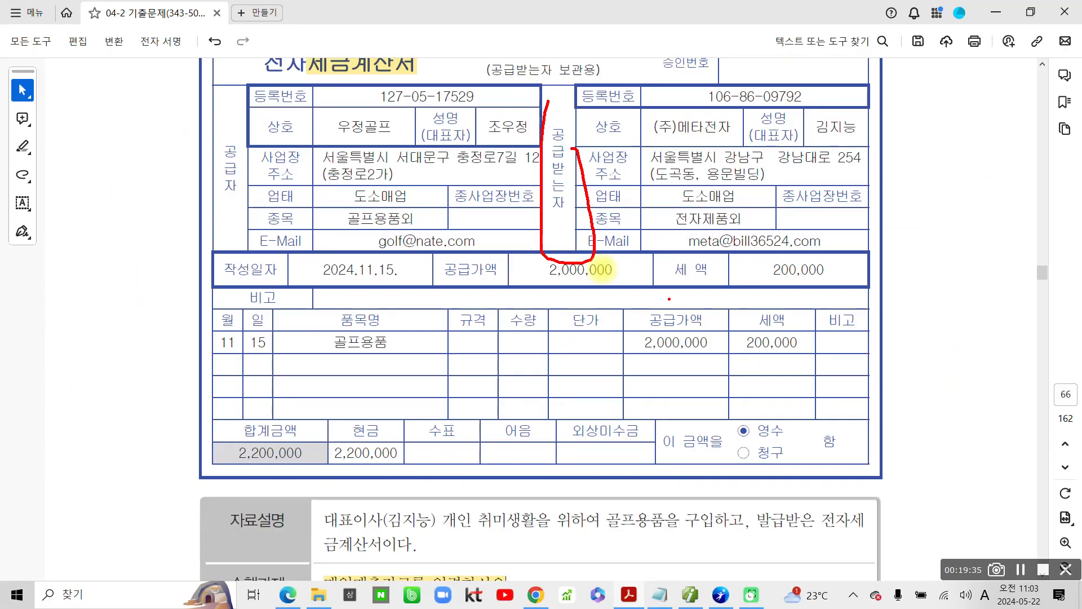
{"action": "key", "text": "Escape"}
Step: Highlight the 작성일자 2024.11.15. on question 5's tax invoice
{"action": "scroll", "coordinate": [571, 317], "scroll_direction": "up", "scroll_amount": 2}
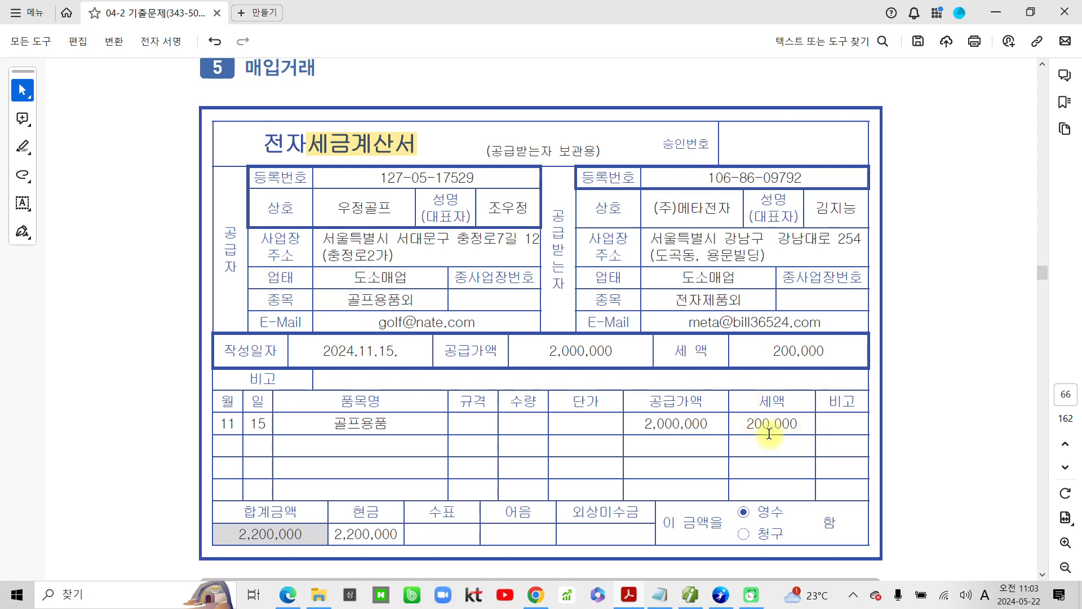
{"action": "scroll", "coordinate": [769, 430], "scroll_direction": "down", "scroll_amount": 1}
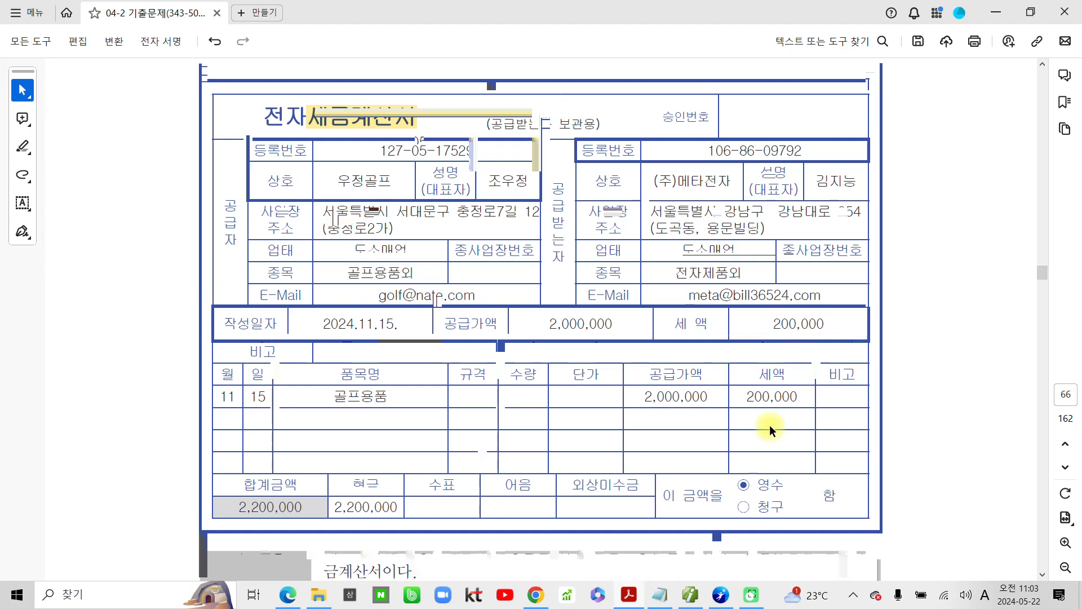
{"action": "scroll", "coordinate": [769, 429], "scroll_direction": "down", "scroll_amount": 1}
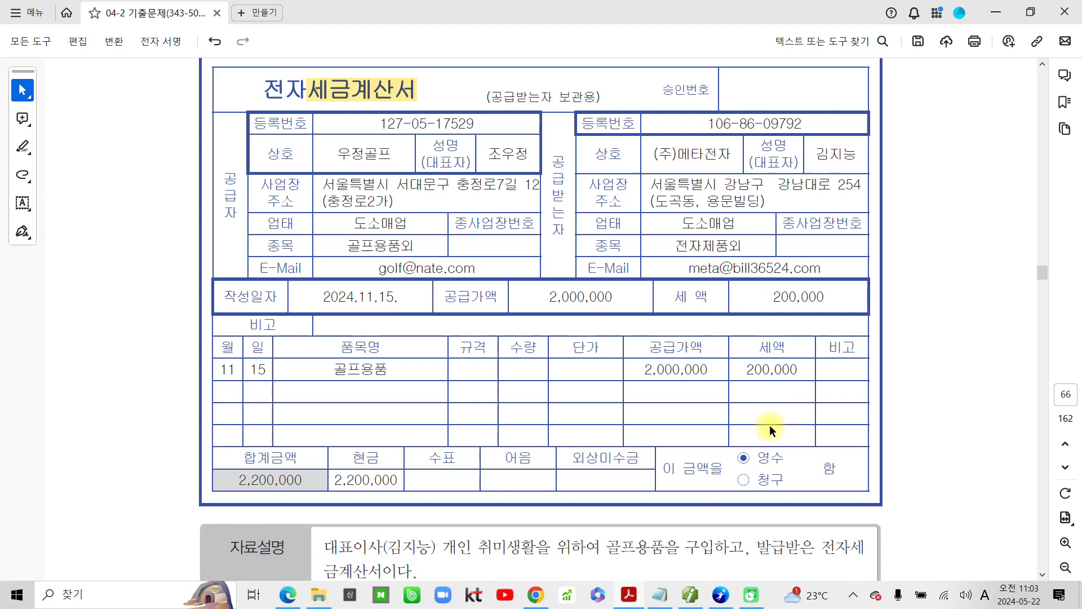
{"action": "scroll", "coordinate": [769, 429], "scroll_direction": "down", "scroll_amount": 1}
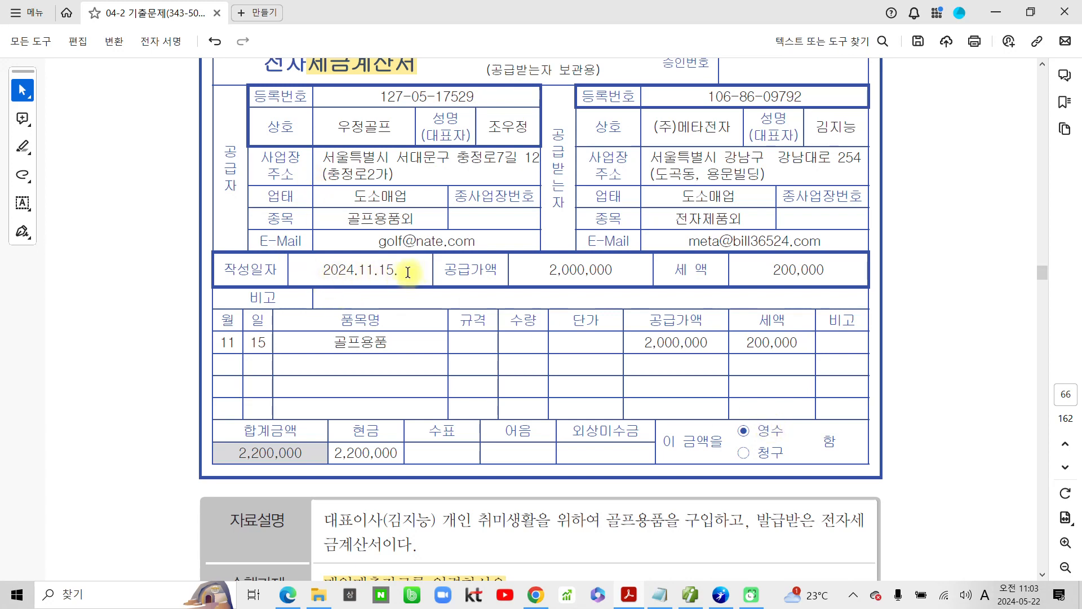
{"action": "left_click_drag", "start_coordinate": [410, 271], "coordinate": [314, 271]}
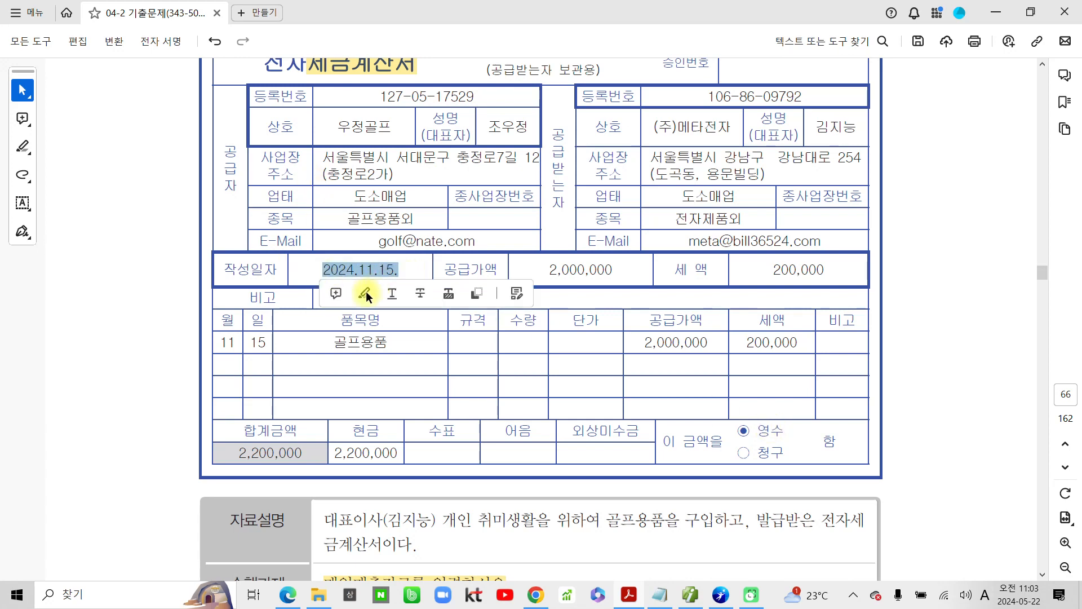
{"action": "left_click", "coordinate": [366, 291]}
Step: Switch to the accounting program and set the 매입매출전표입력 date to November 15
{"action": "left_click", "coordinate": [721, 595]}
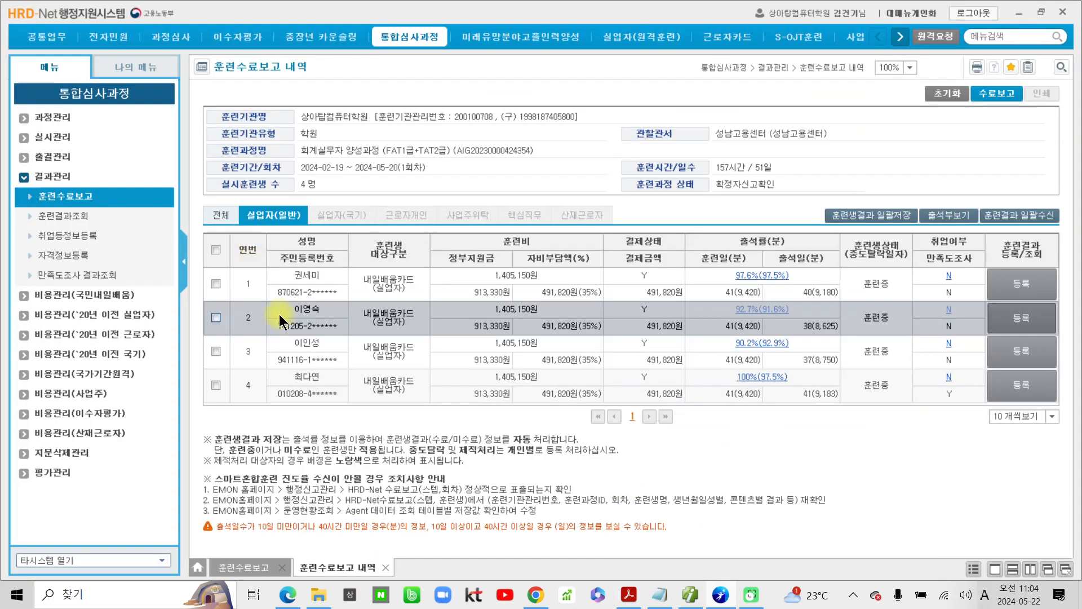
{"action": "left_click", "coordinate": [692, 596]}
{"action": "left_click", "coordinate": [200, 107]}
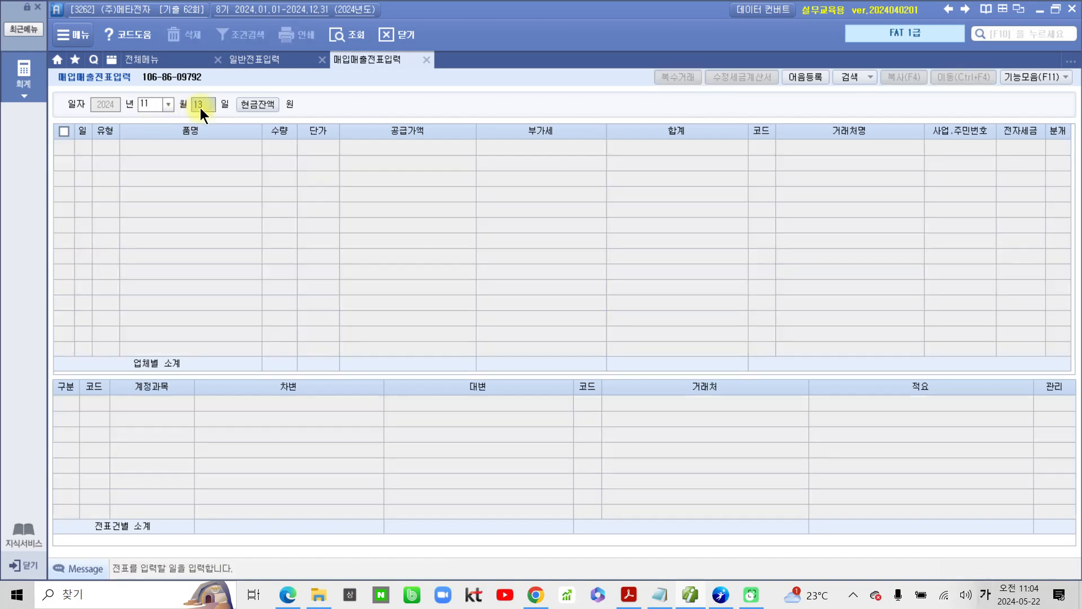
{"action": "type", "text": "15"}
{"action": "key", "text": "Return"}
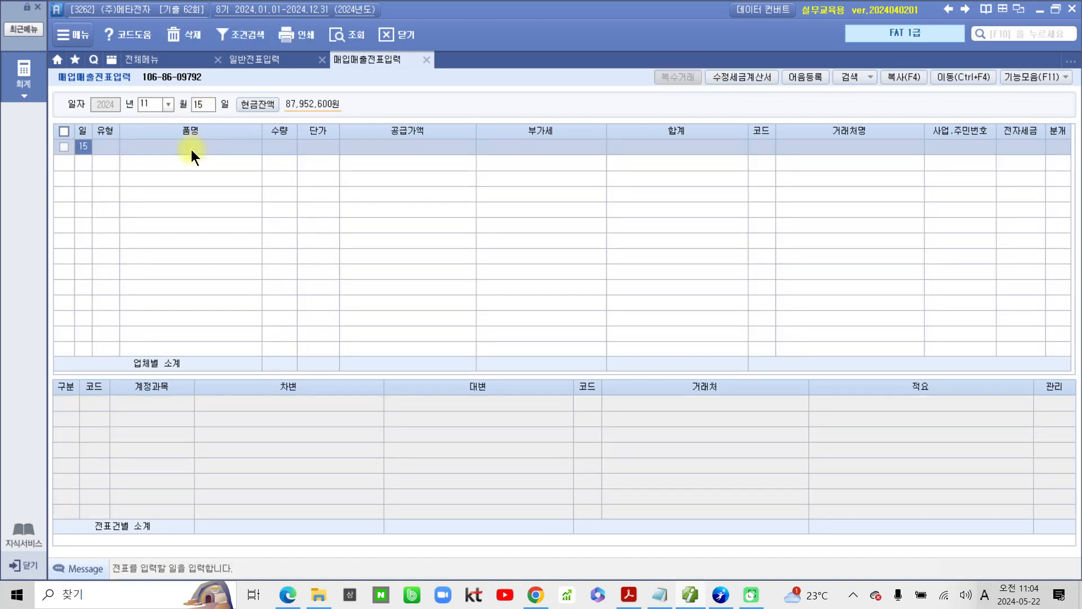
Step: Set the new slip's 유형 to 54 불공 with 2. 사업과 관련 없는 지출 as the 불공제사유
{"action": "left_click", "coordinate": [109, 144]}
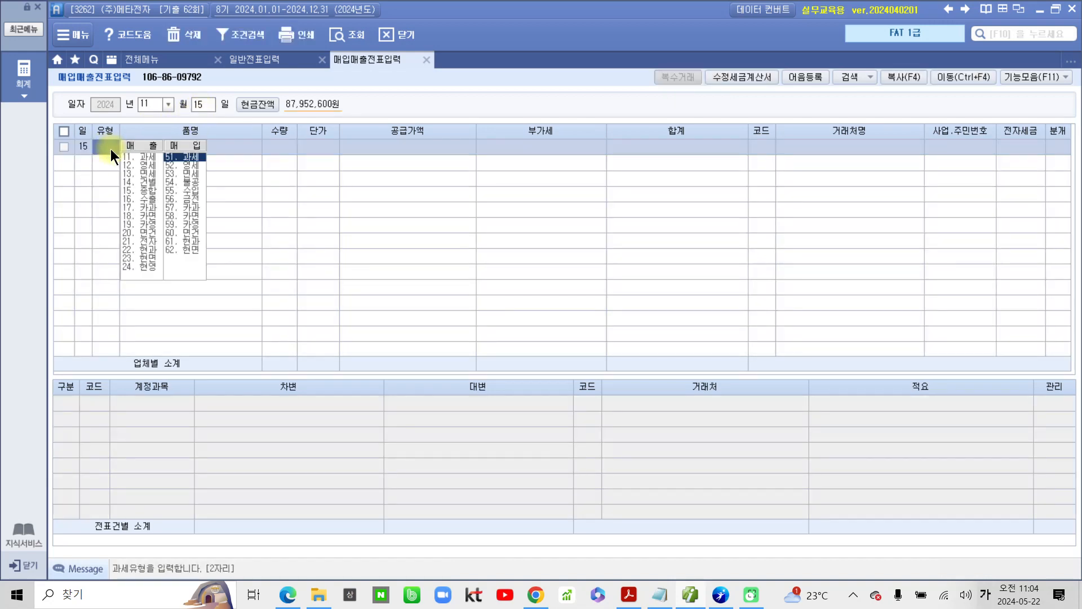
{"action": "left_click", "coordinate": [178, 181]}
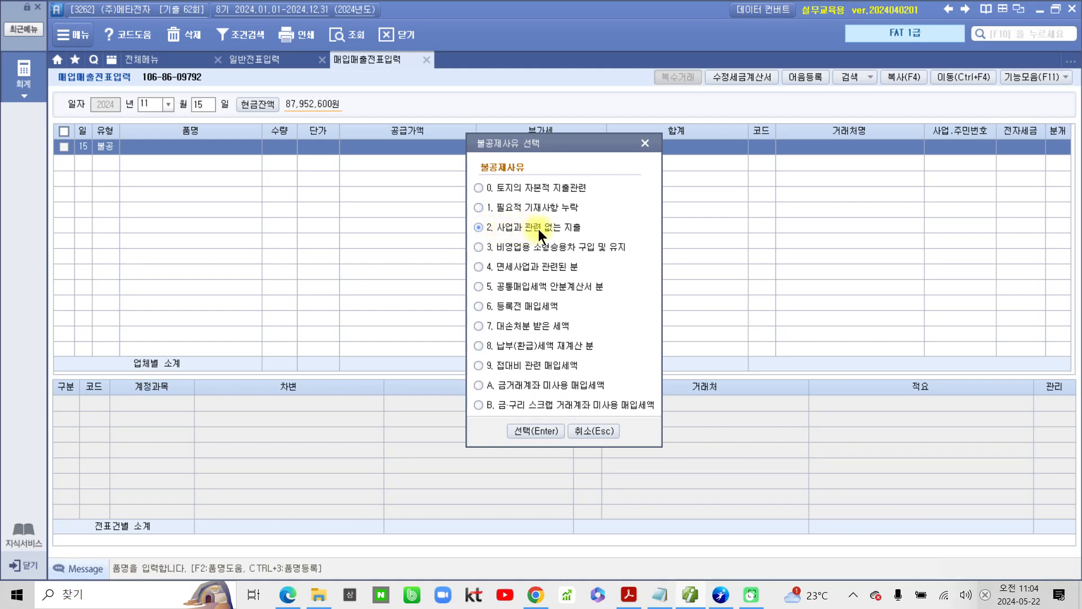
{"action": "left_click", "coordinate": [544, 434]}
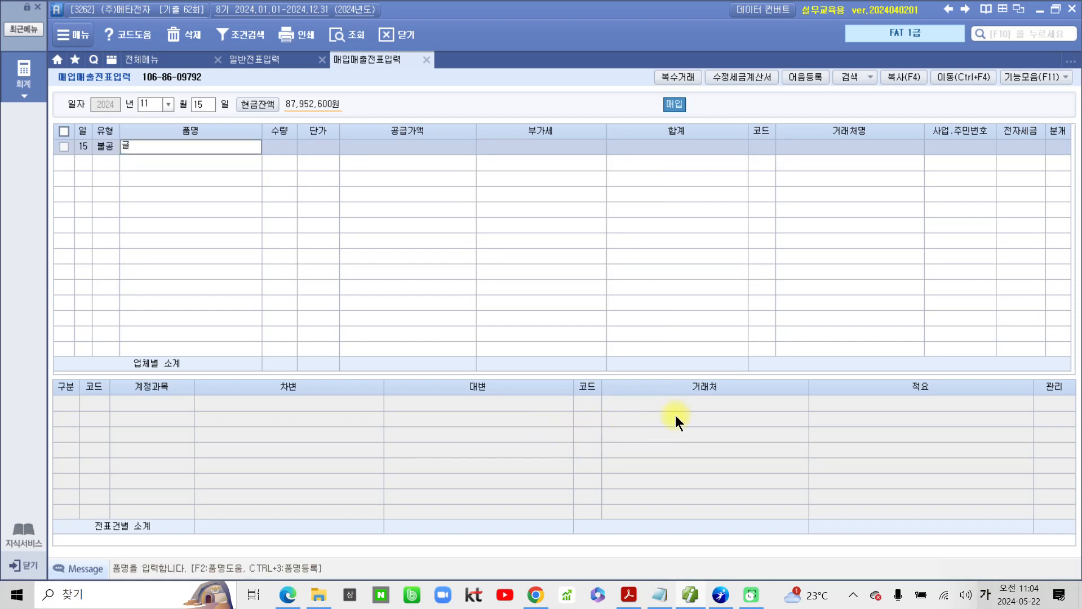
Step: Enter 골프용품 as the 품명 and 2,000,000 as the 공급가액
{"action": "type", "text": "골프용품"}
{"action": "key", "text": "Return"}
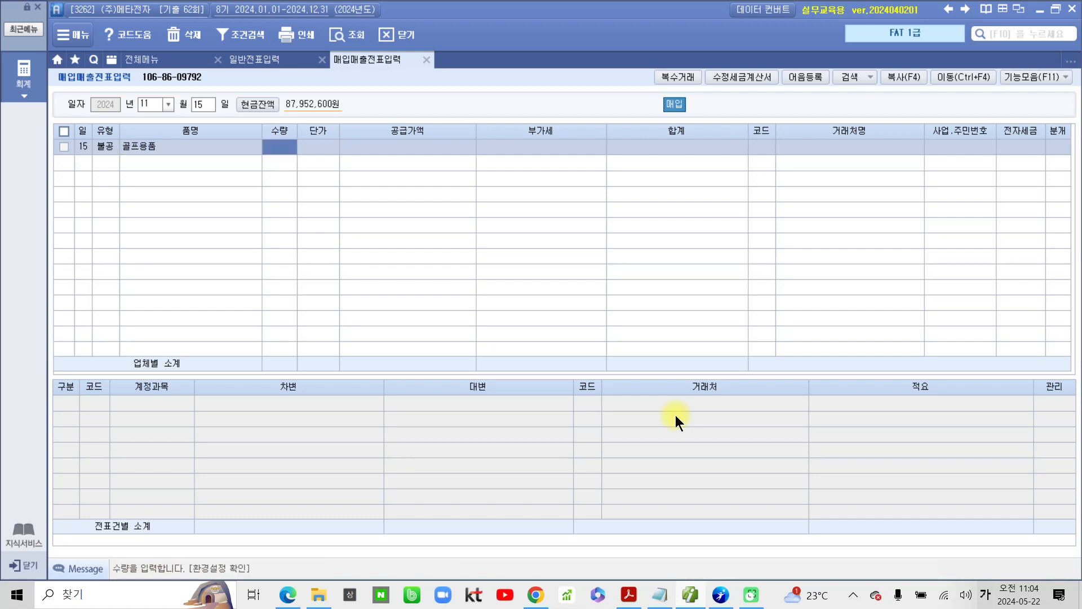
{"action": "key", "text": "Return"}
{"action": "key", "text": "Return"}
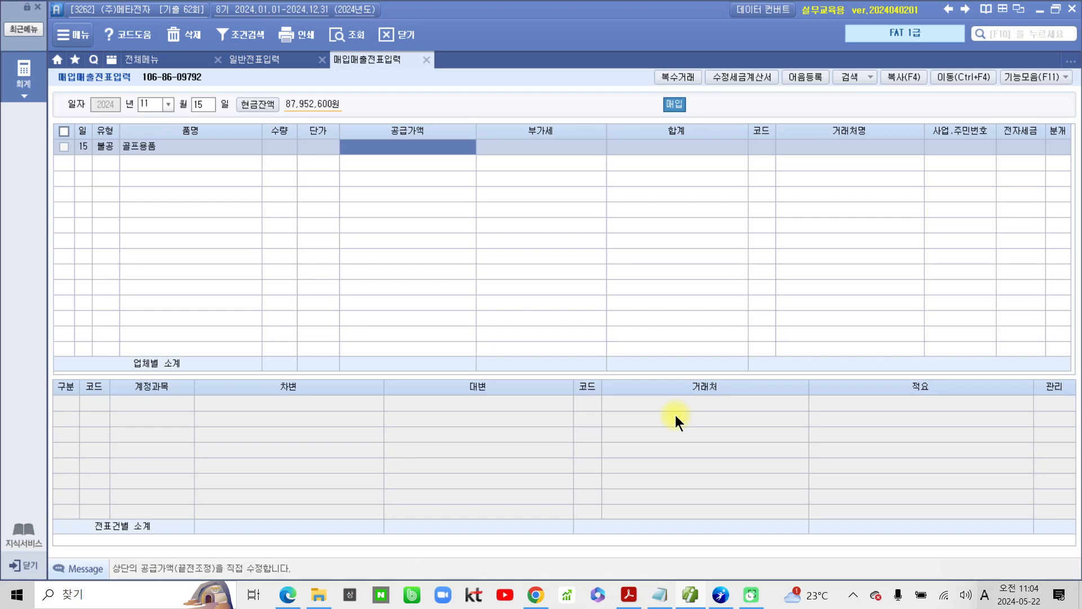
{"action": "type", "text": "2000000"}
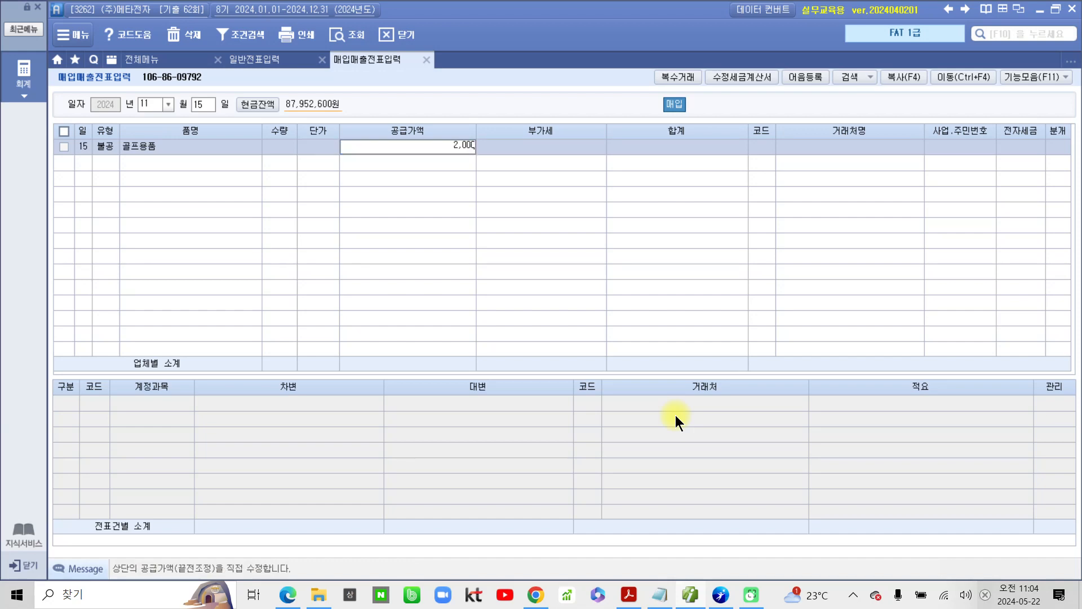
{"action": "key", "text": "Return"}
{"action": "key", "text": "Return"}
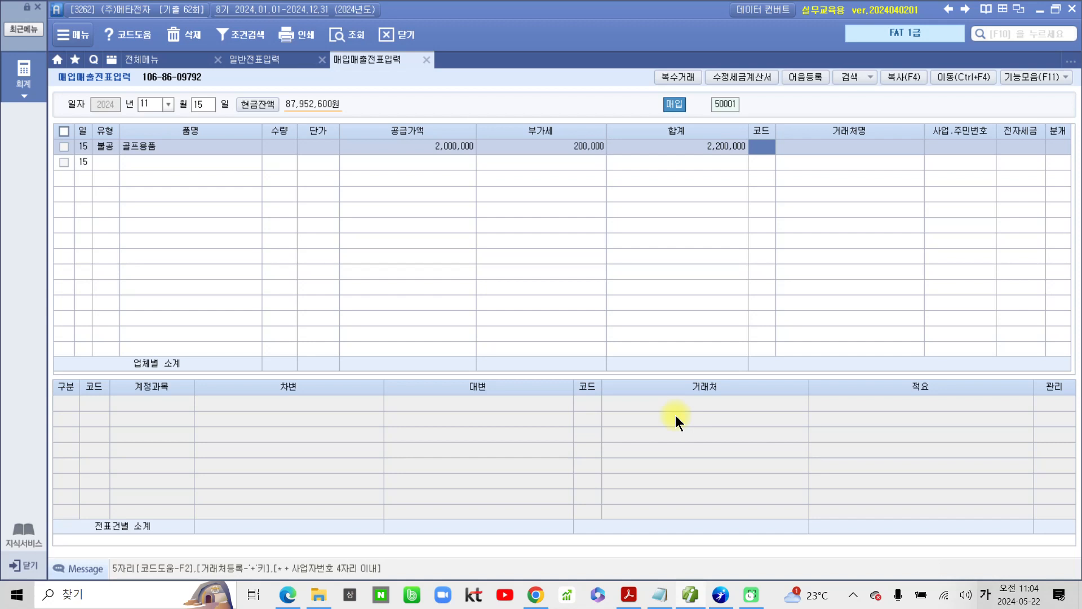
Step: Look up 우정 in the 거래처 codes and set the slip's 거래처 to 우정골프
{"action": "type", "text": "우정"}
{"action": "key", "text": "Return"}
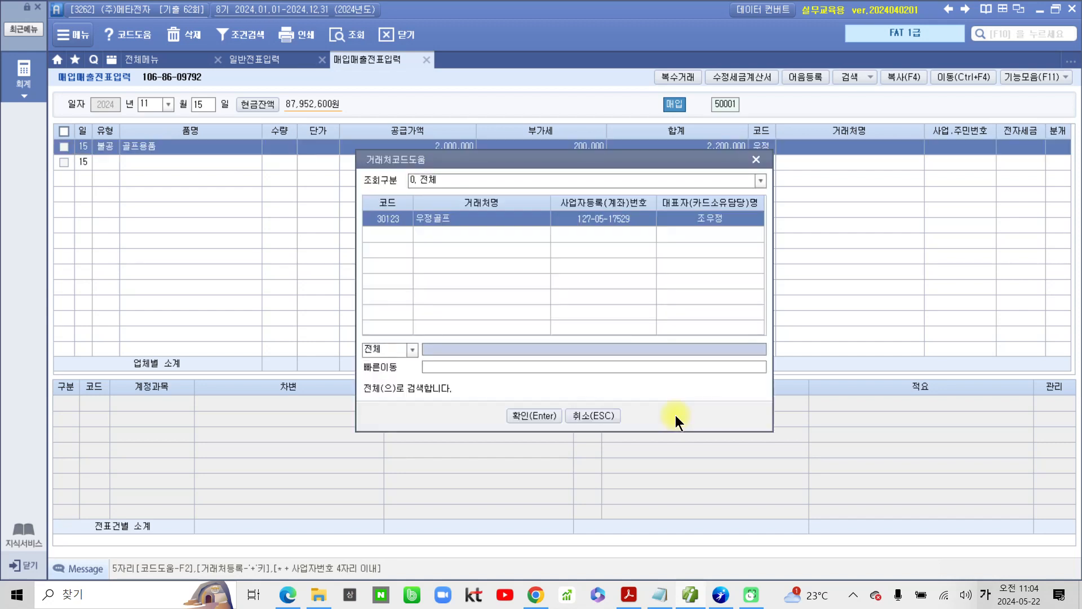
{"action": "key", "text": "Return"}
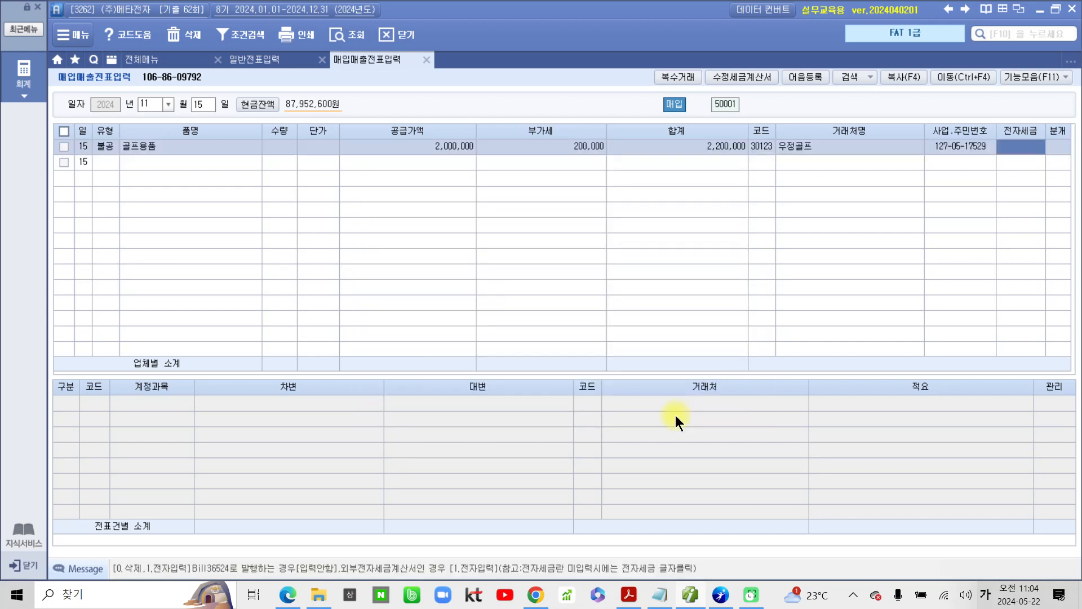
Step: Set the slip's 전자세금 to 1 전자입력 and its 분개 type to 3 혼합
{"action": "type", "text": "1"}
{"action": "key", "text": "Return"}
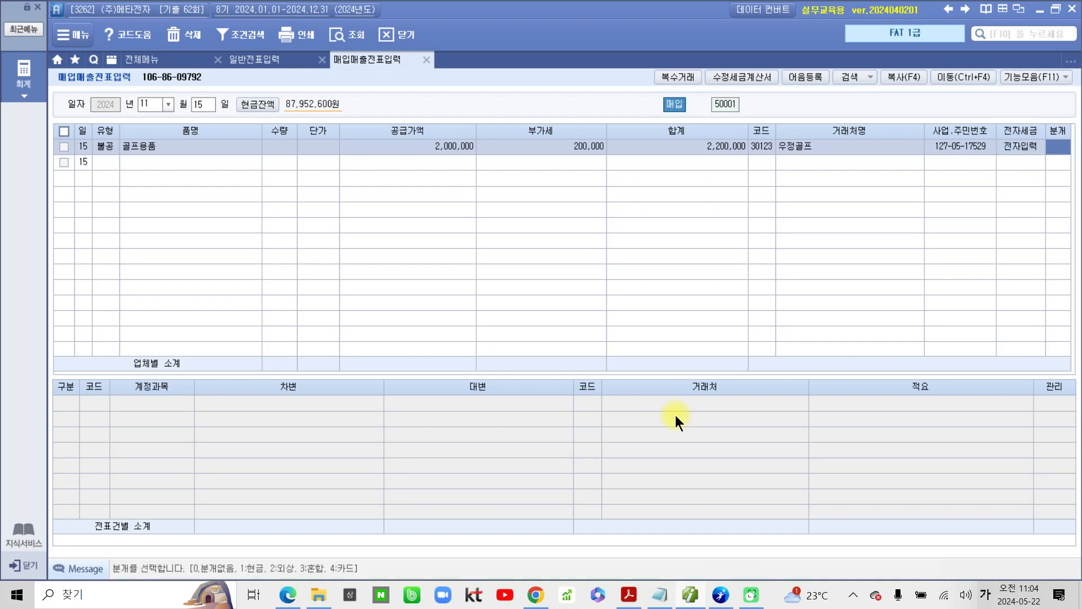
{"action": "type", "text": "3"}
{"action": "key", "text": "Return"}
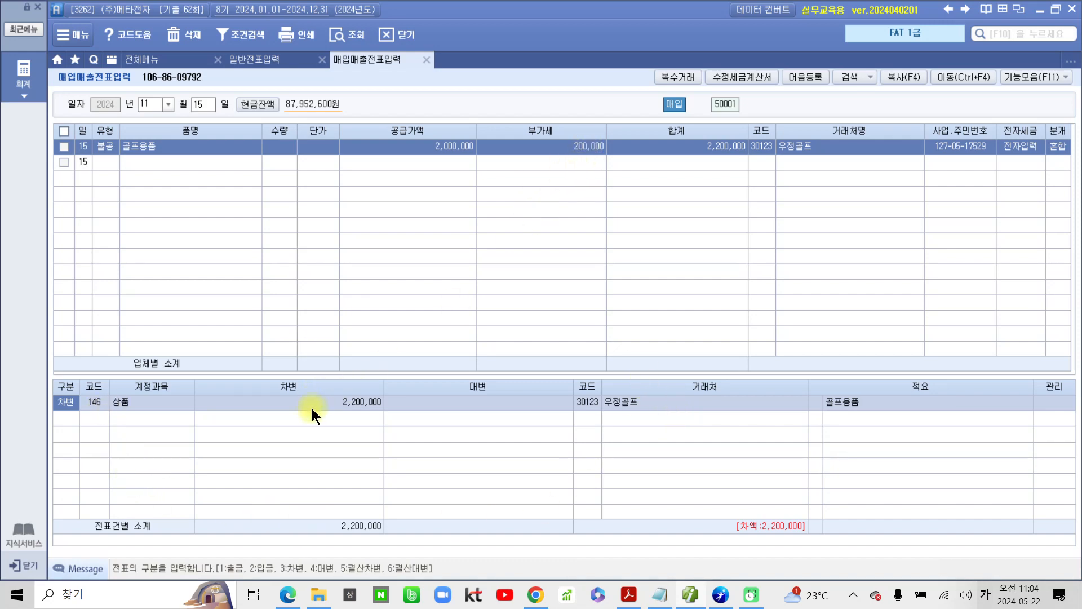
Step: Change the slip's debit line account to 134 가지급금 and its 거래처 to the company's representative director
{"action": "left_click", "coordinate": [91, 401]}
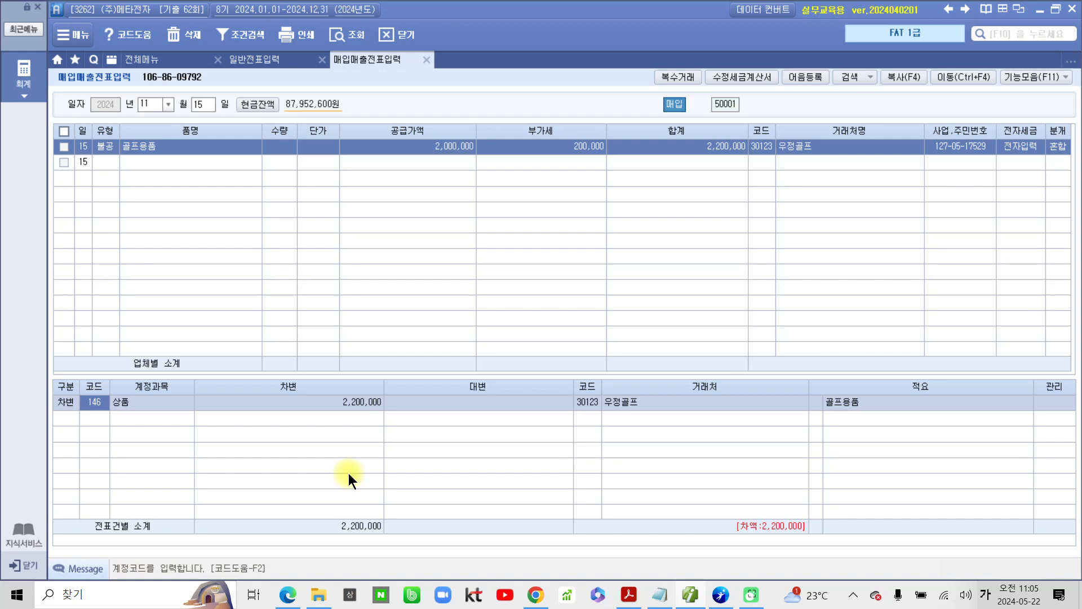
{"action": "type", "text": "가지"}
{"action": "key", "text": "Return"}
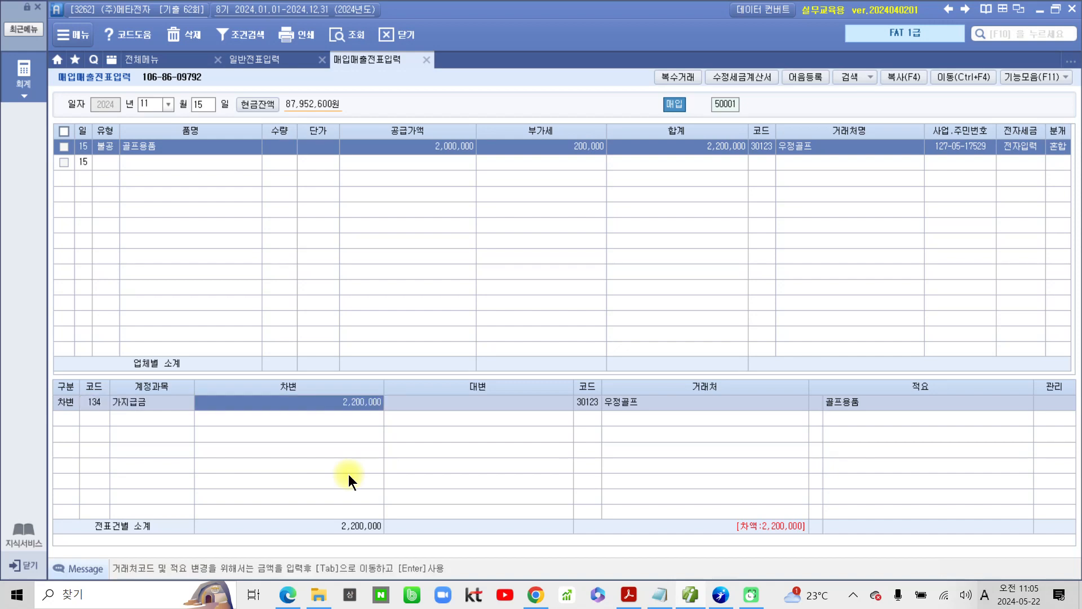
{"action": "left_click", "coordinate": [584, 404]}
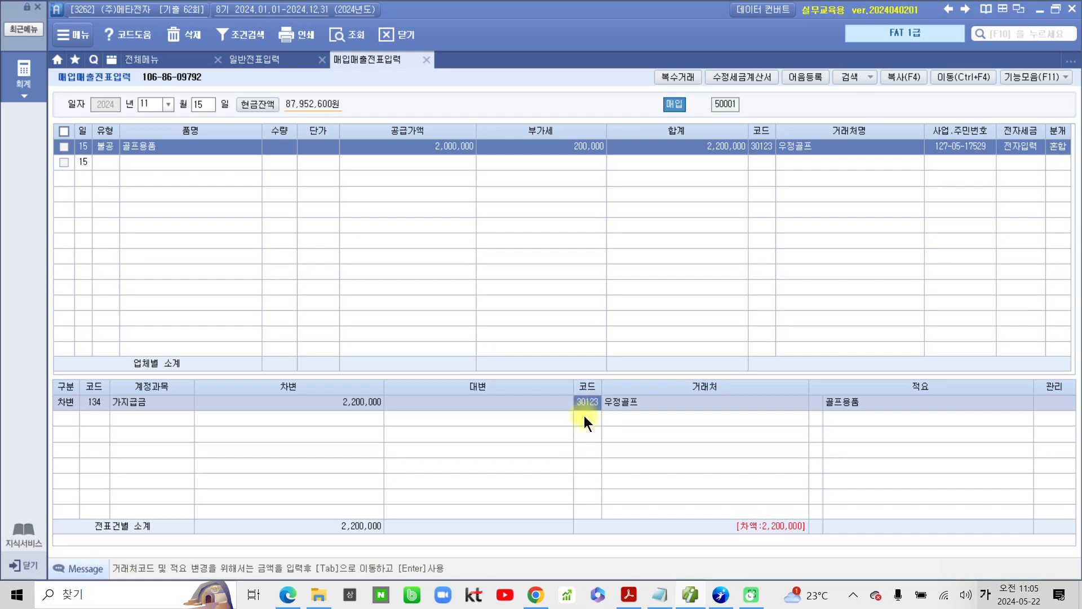
{"action": "type", "text": "김지"}
{"action": "key", "text": "Return"}
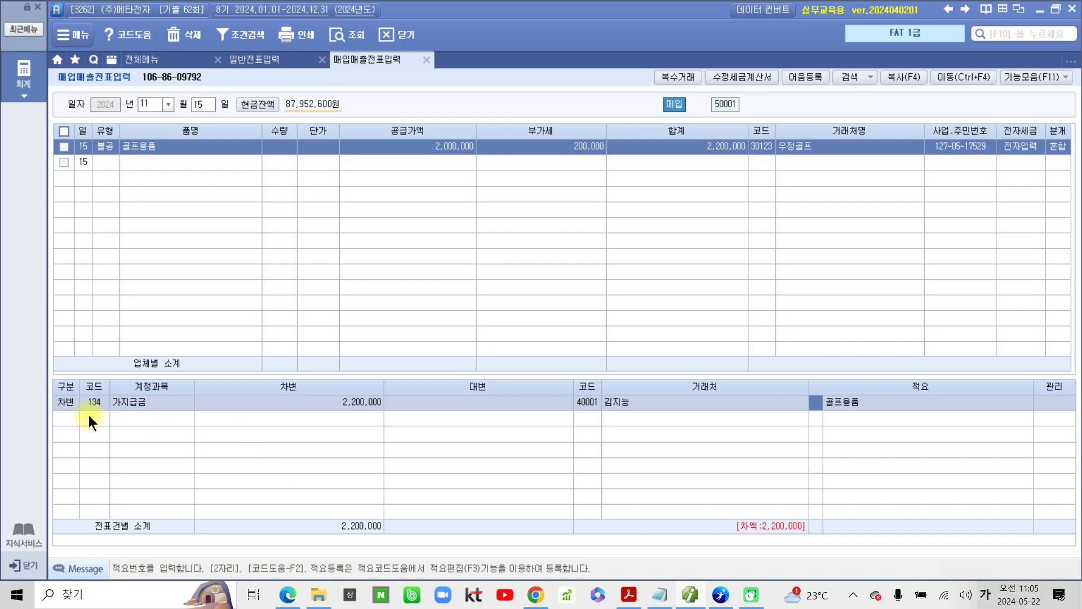
{"action": "key", "text": "Return"}
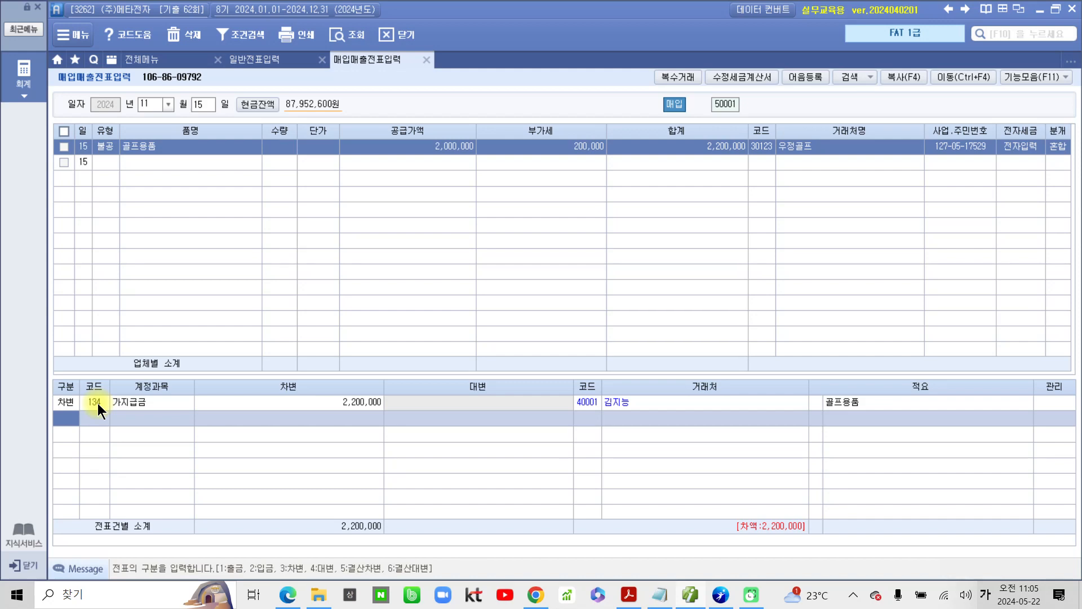
Step: Add a 대변 line for account 101 현금 with an amount of 2,200,000
{"action": "type", "text": "4"}
{"action": "key", "text": "Return"}
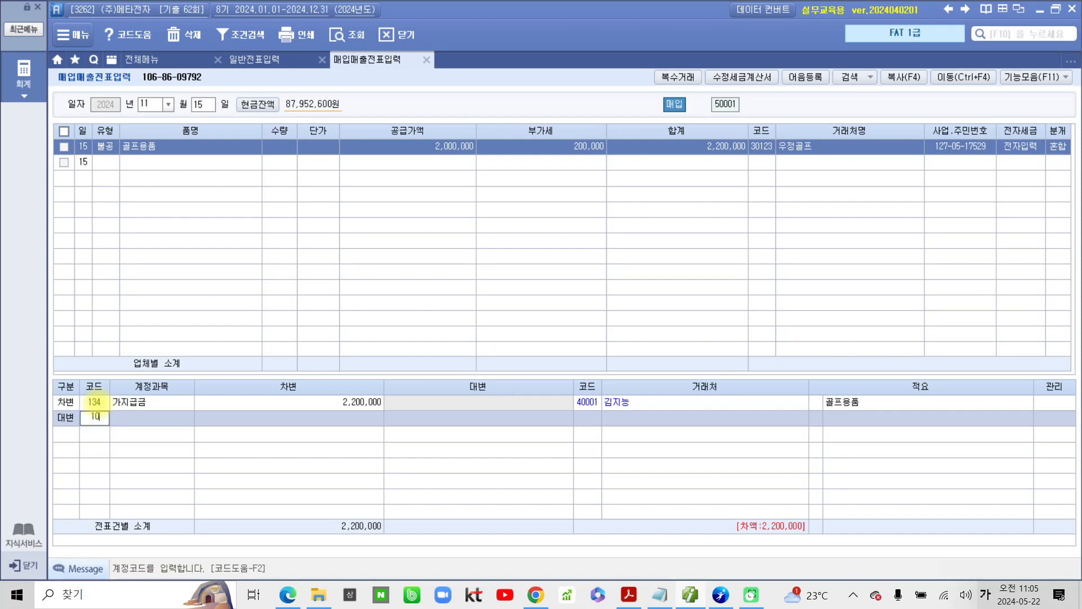
{"action": "type", "text": "101"}
{"action": "key", "text": "Return"}
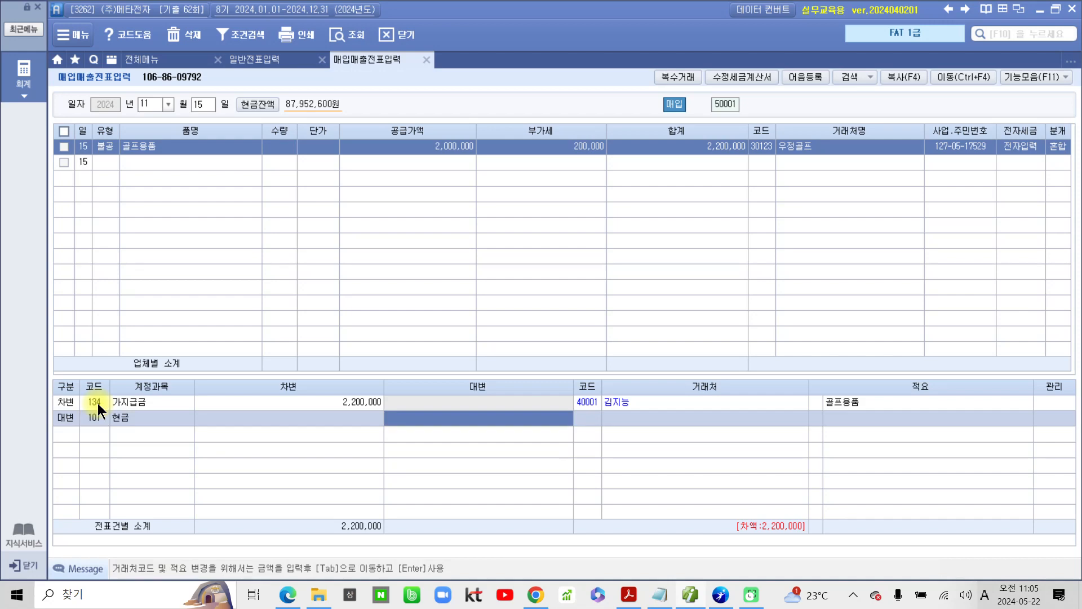
{"action": "type", "text": "2,"}
{"action": "type", "text": "2"}
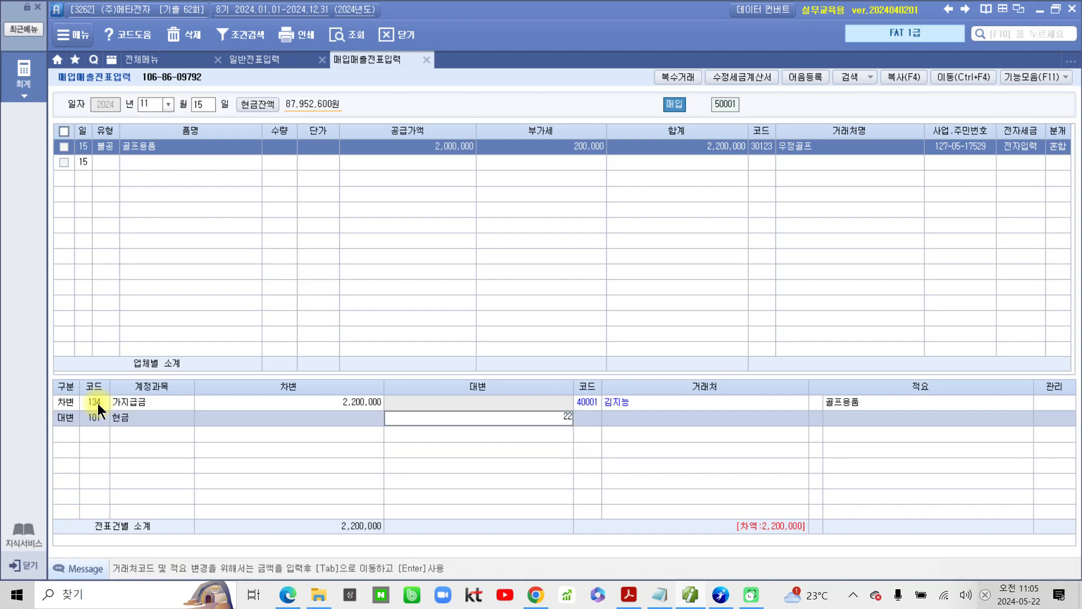
{"action": "type", "text": "00,000"}
{"action": "key", "text": "Return"}
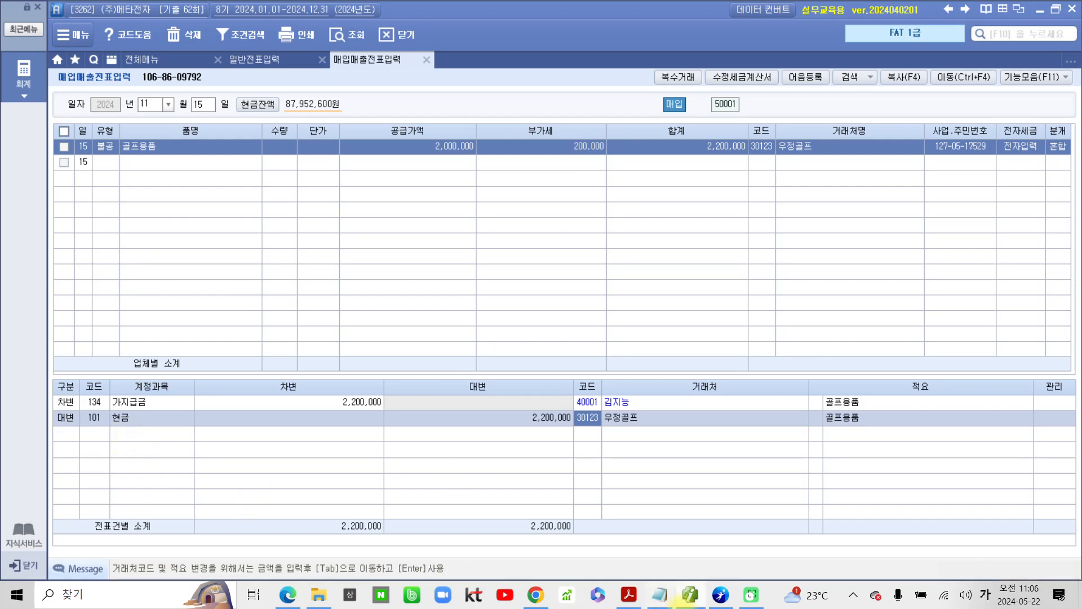
Step: Switch to the exam PDF to check how the golf goods tax invoice was paid, and return to the slip in 더존 iPlus
{"action": "left_click", "coordinate": [689, 598]}
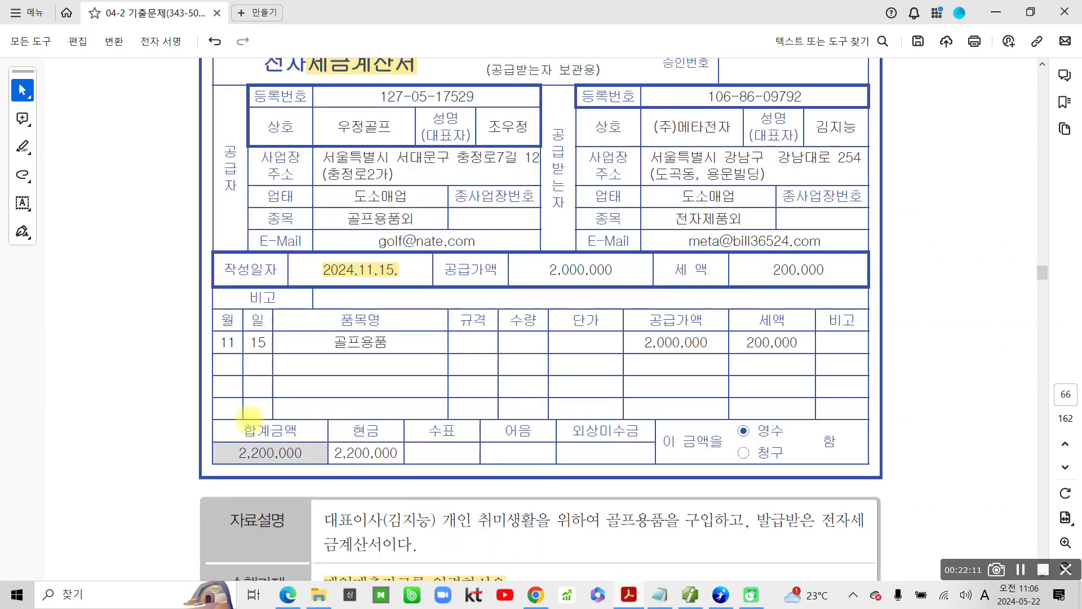
{"action": "mouse_move", "coordinate": [218, 419]}
{"action": "left_mouse_down"}
{"action": "mouse_move", "coordinate": [287, 470]}
{"action": "mouse_move", "coordinate": [663, 475]}
{"action": "left_mouse_up"}
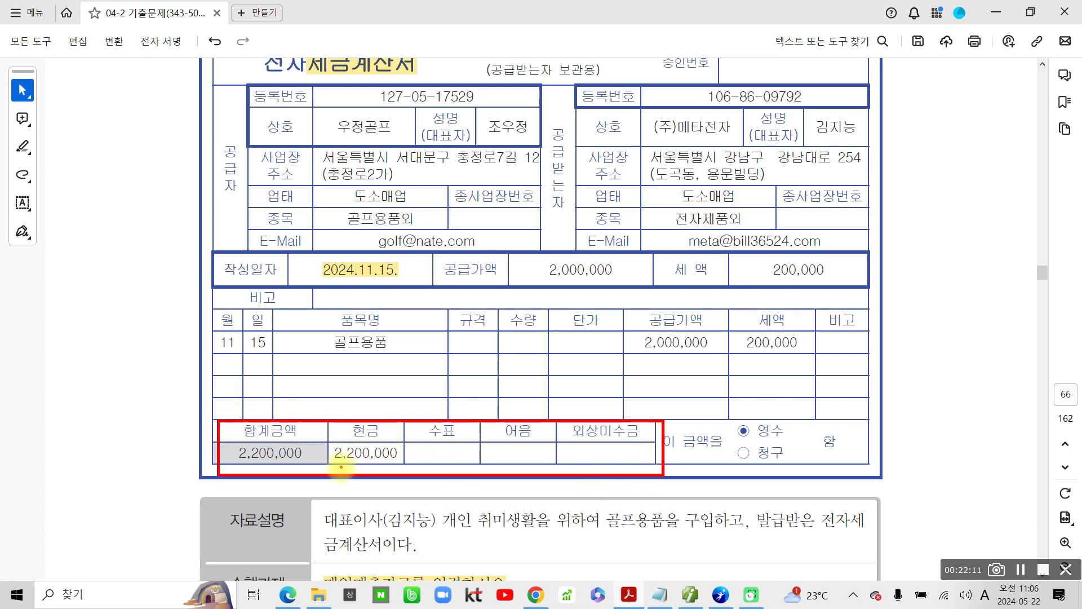
{"action": "left_click_drag", "start_coordinate": [335, 465], "coordinate": [410, 469]}
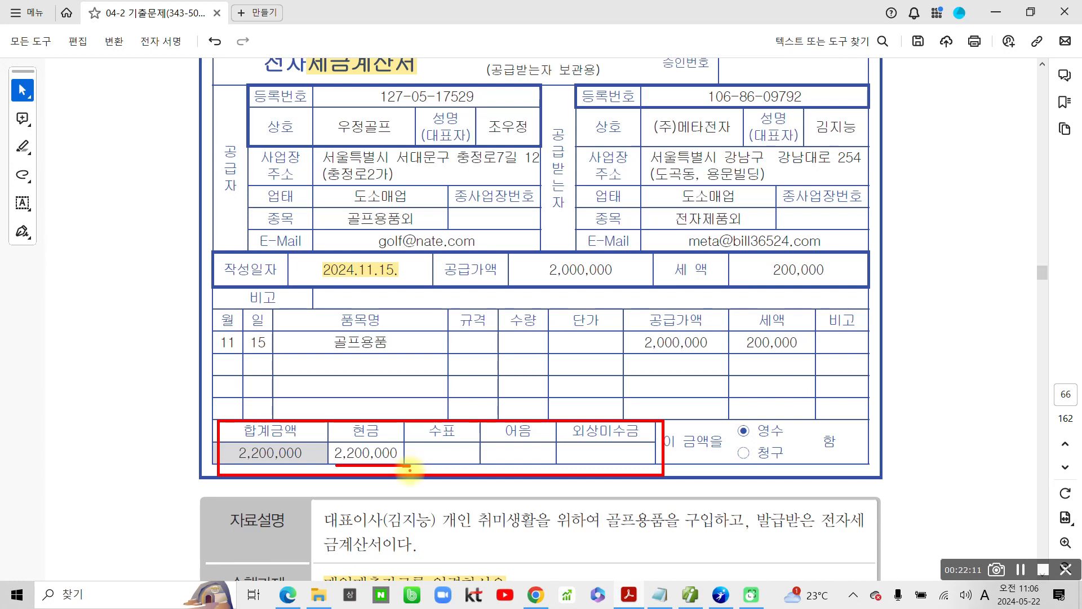
{"action": "key", "text": "Escape"}
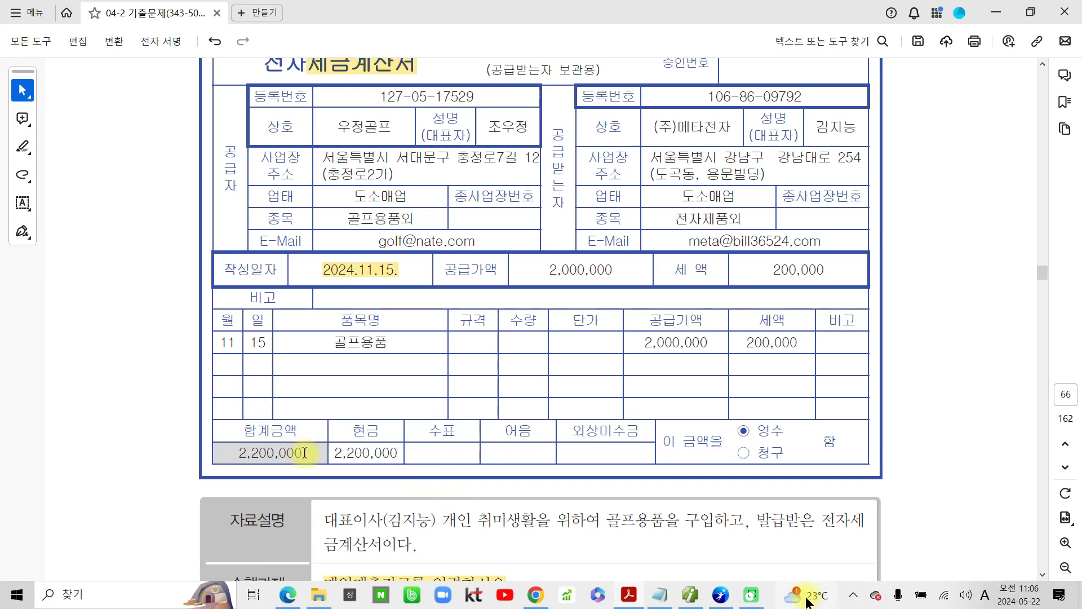
{"action": "left_click", "coordinate": [692, 601]}
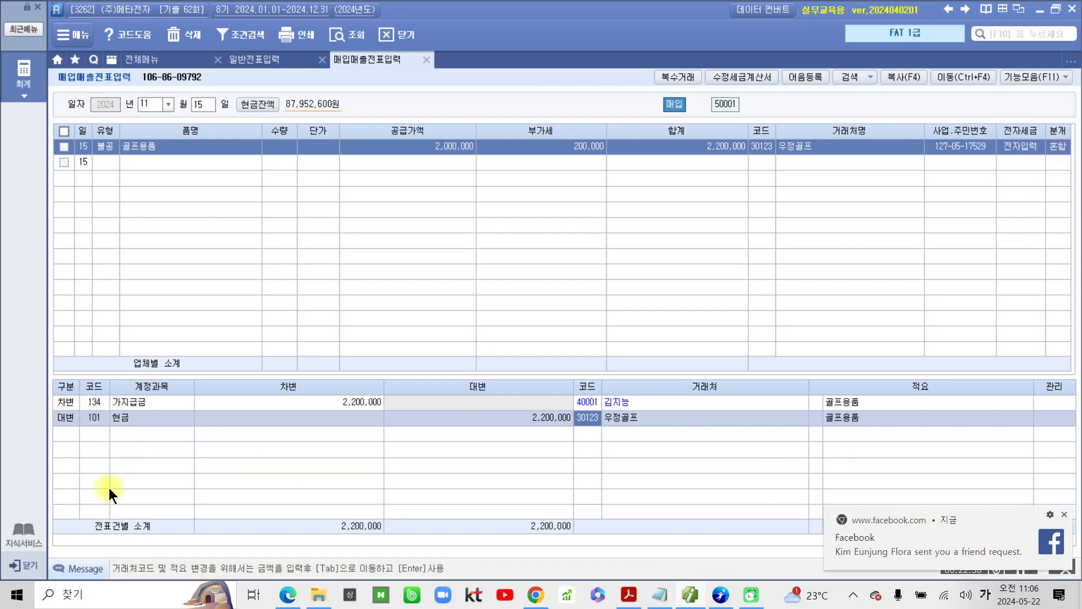
{"action": "left_click", "coordinate": [1063, 515]}
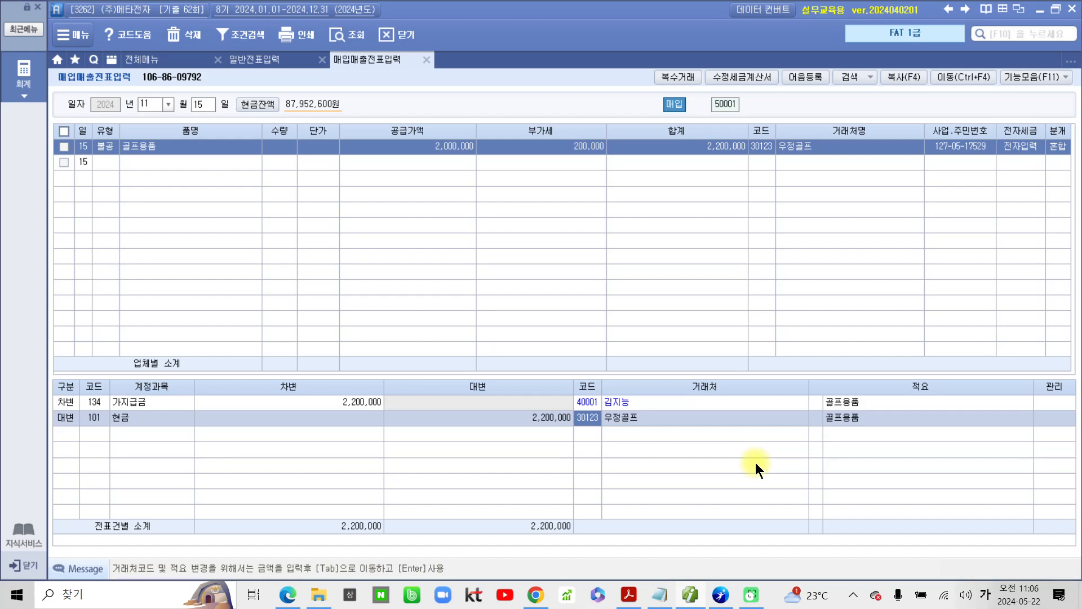
Step: Switch to the exam PDF and highlight question 6's heading 부가가치세신고서 조회 및 입력자료 조회
{"action": "left_click", "coordinate": [629, 595]}
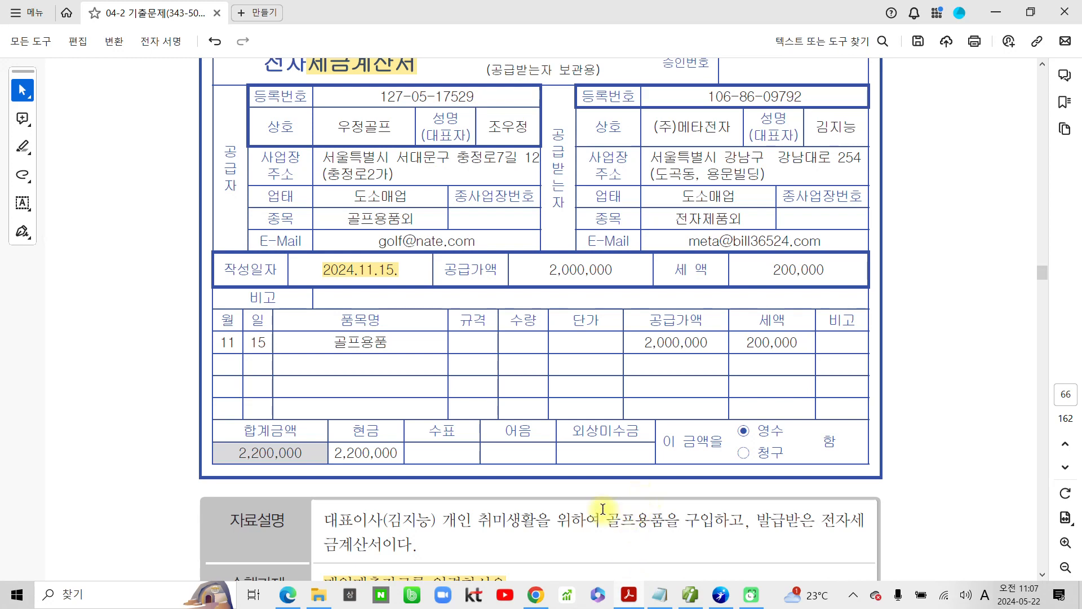
{"action": "scroll", "coordinate": [602, 509], "scroll_direction": "down", "scroll_amount": 5}
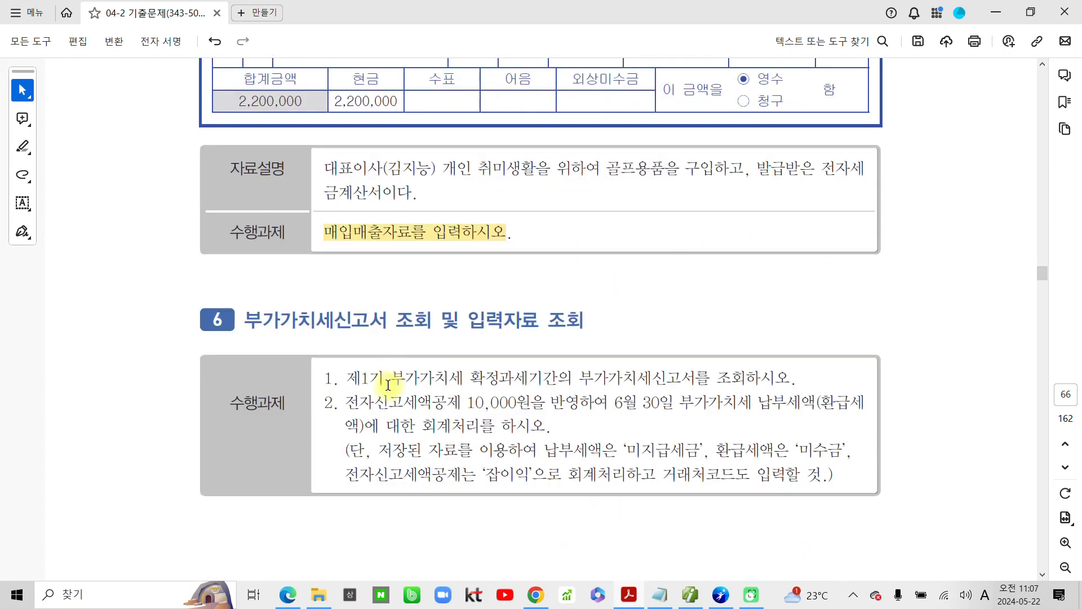
{"action": "left_click_drag", "start_coordinate": [253, 322], "coordinate": [513, 317]}
{"action": "left_click_drag", "start_coordinate": [513, 317], "coordinate": [557, 319]}
{"action": "left_click", "coordinate": [597, 340]}
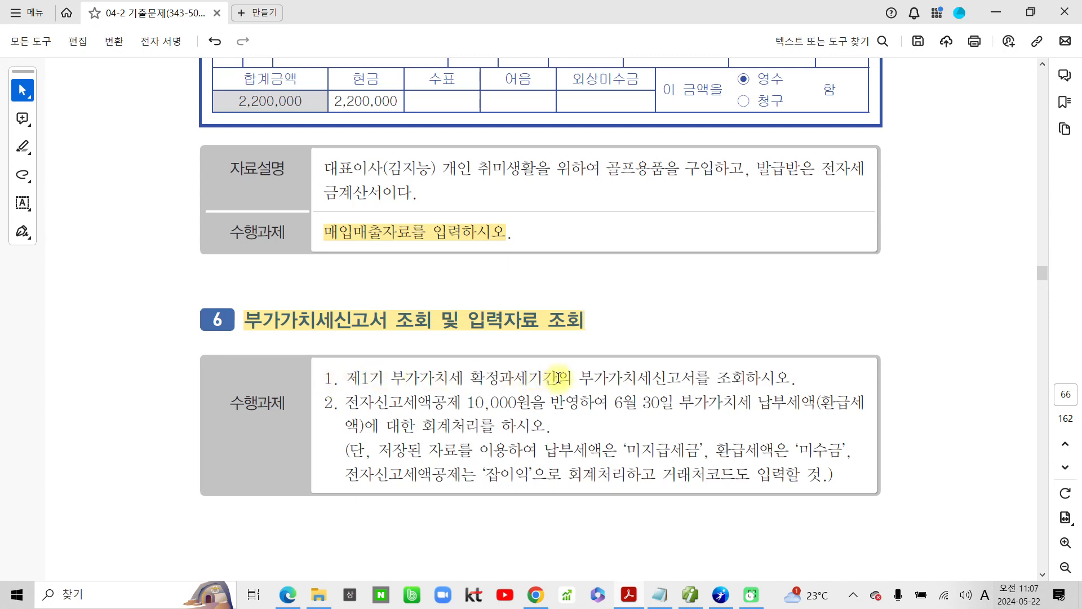
Step: Highlight 제1기 부가가치세 확정과세기간의 and 10,000원을 반영하여 in question 6's 수행과제
{"action": "left_click_drag", "start_coordinate": [572, 377], "coordinate": [367, 375]}
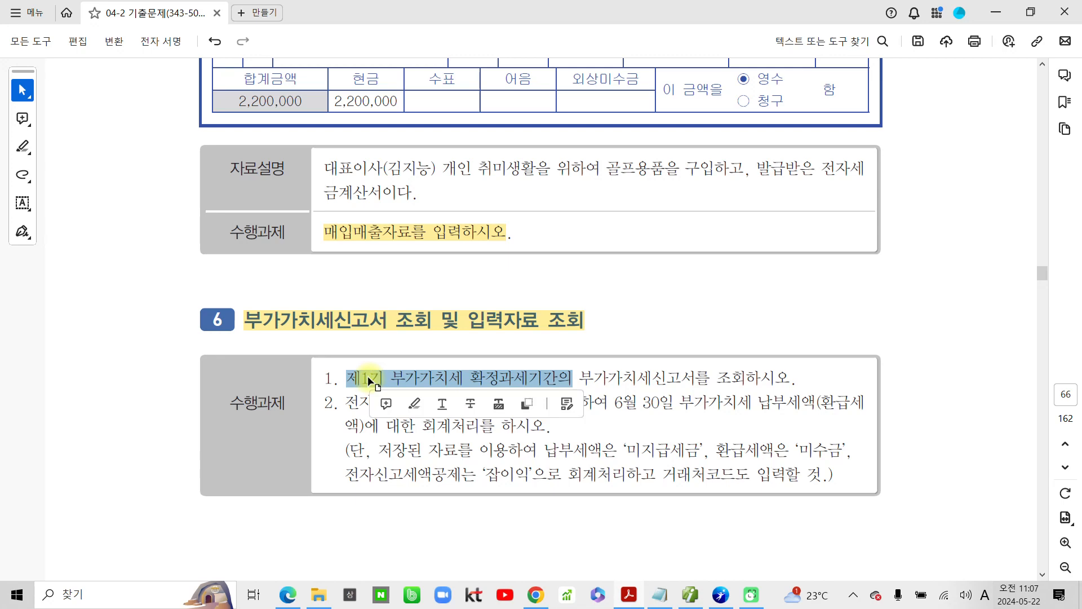
{"action": "left_click", "coordinate": [442, 403]}
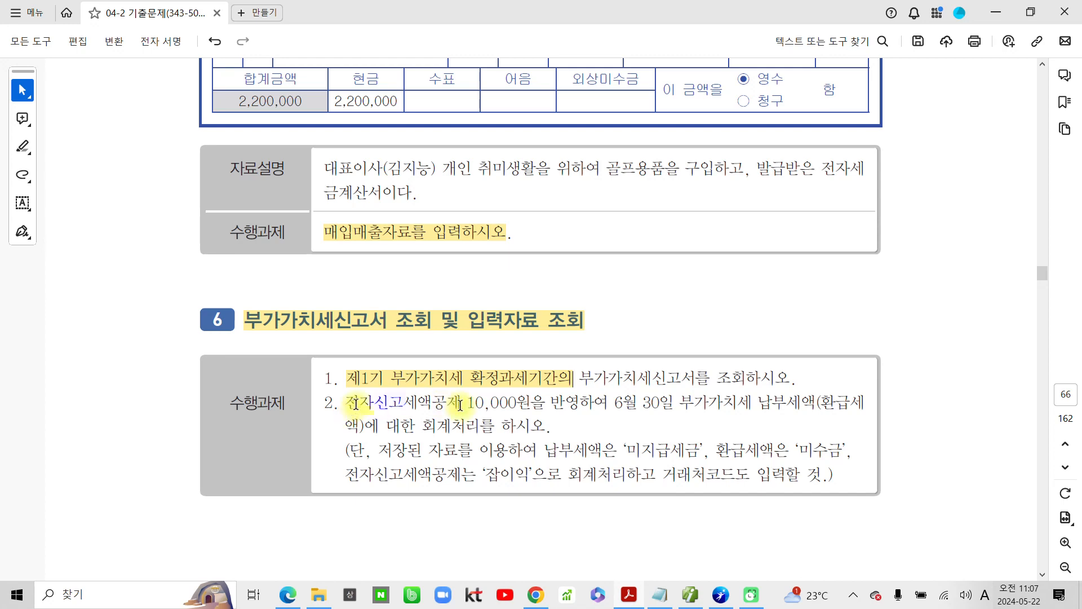
{"action": "left_click_drag", "start_coordinate": [469, 406], "coordinate": [608, 404]}
{"action": "left_click", "coordinate": [632, 428]}
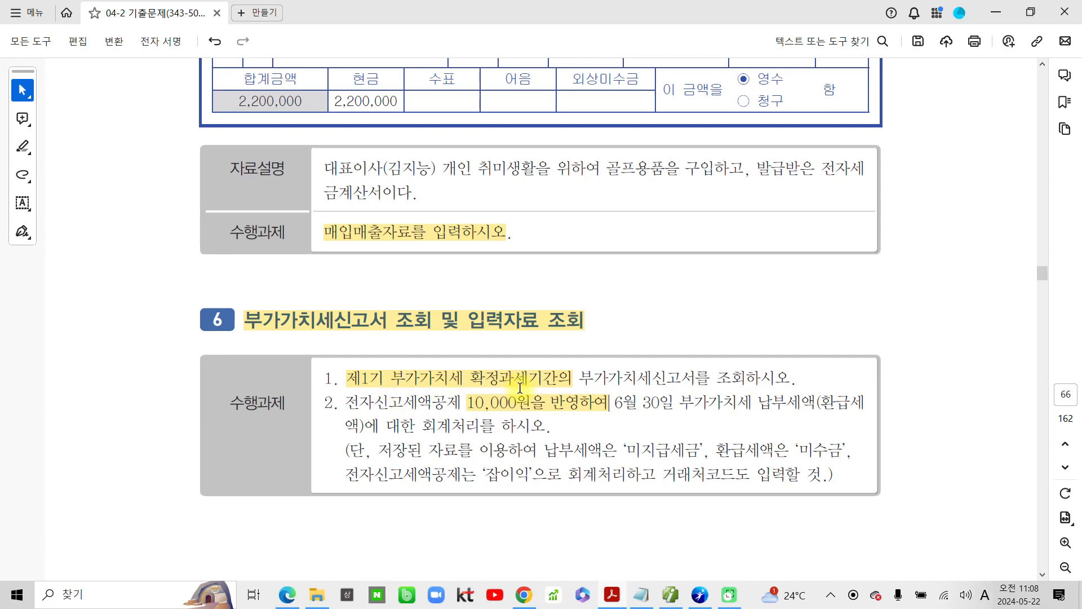
Step: Switch to 더존 iPlus and open the 부가가치세신고서
{"action": "left_click", "coordinate": [671, 595]}
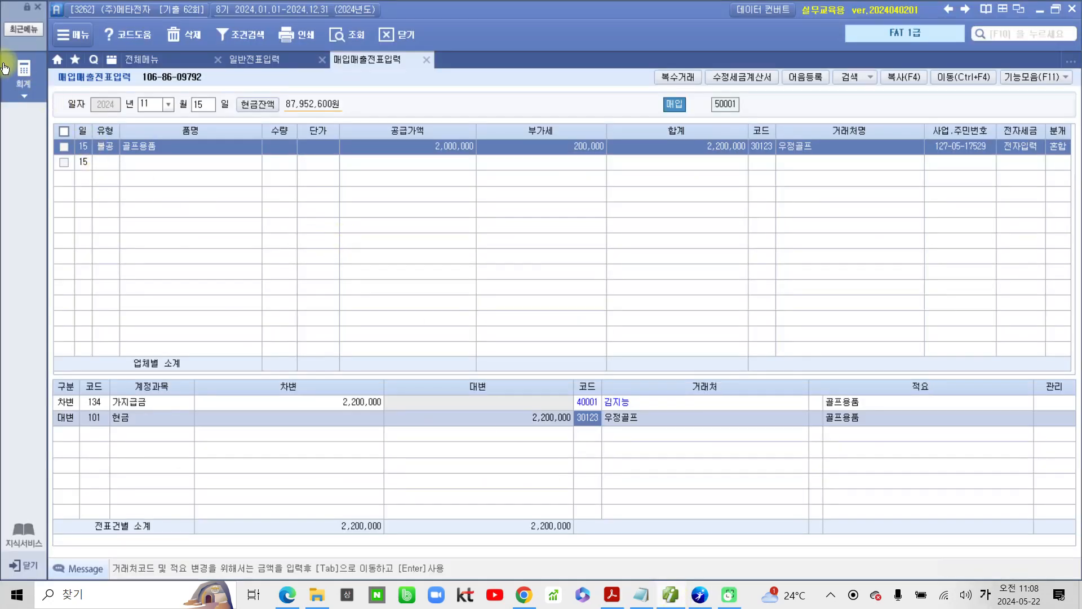
{"action": "left_click", "coordinate": [23, 71]}
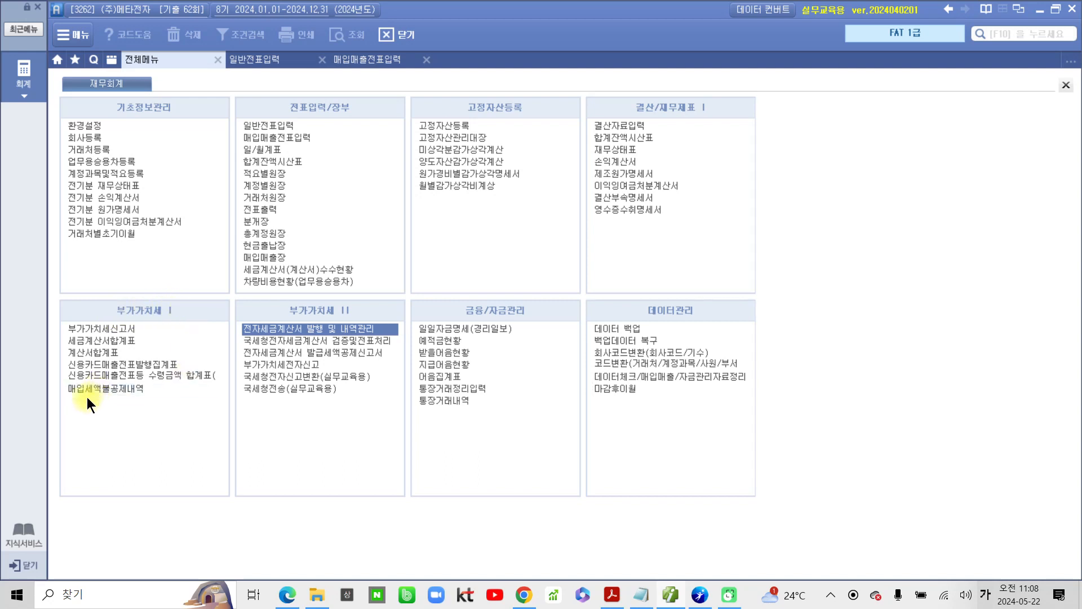
{"action": "left_click", "coordinate": [103, 329]}
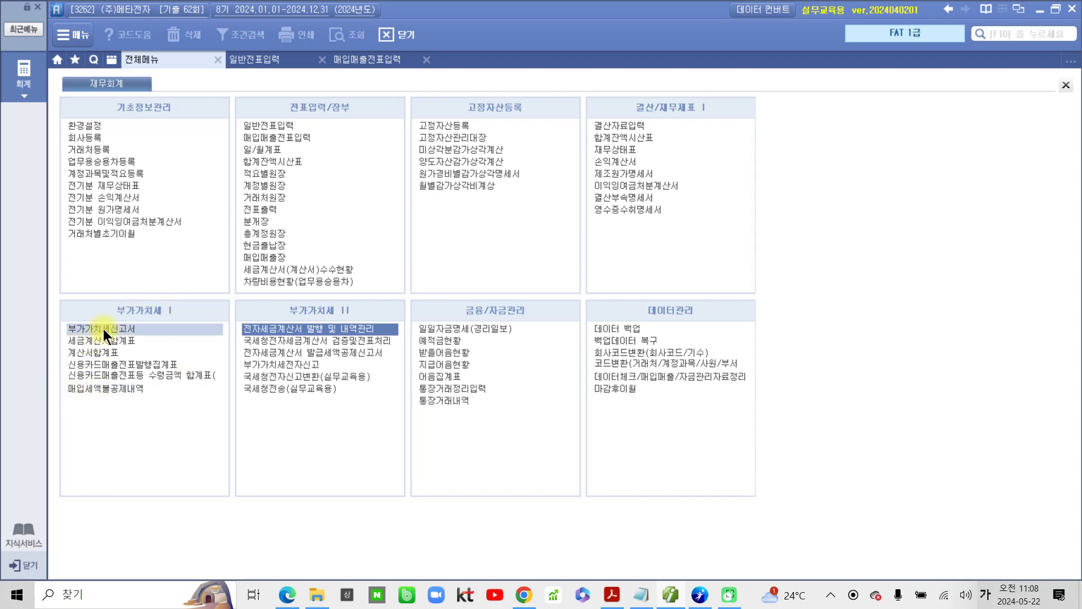
{"action": "left_click", "coordinate": [103, 329]}
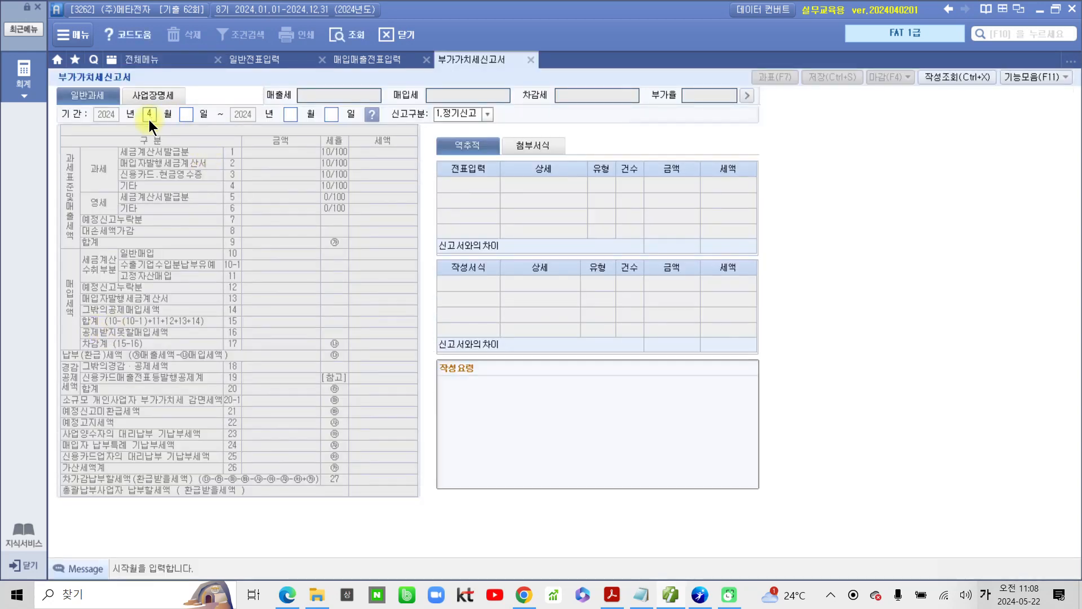
Step: Load the saved 정기신고 return for the period 04월 01일 to 06월 30일
{"action": "type", "text": "4"}
{"action": "key", "text": "Return"}
{"action": "key", "text": "Return"}
{"action": "type", "text": "6"}
{"action": "key", "text": "Return"}
{"action": "key", "text": "Return"}
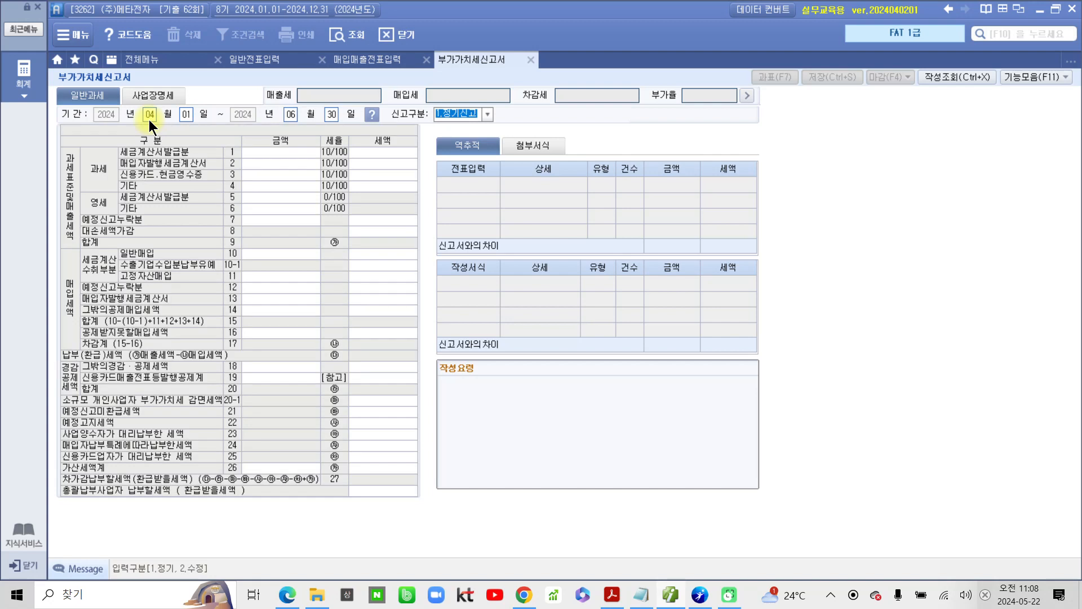
{"action": "key", "text": "Return"}
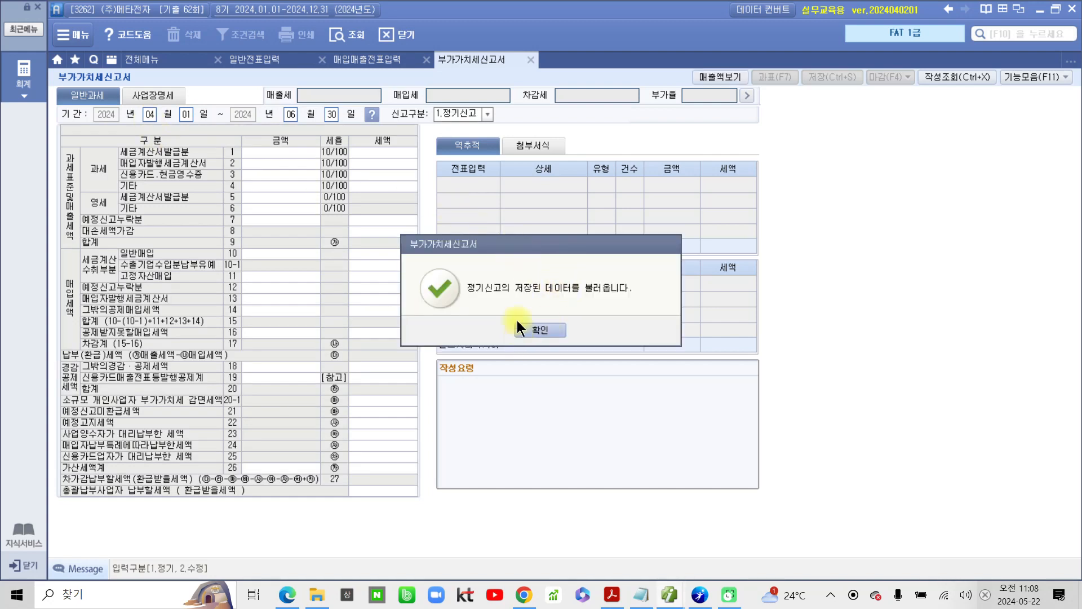
{"action": "left_click", "coordinate": [542, 327]}
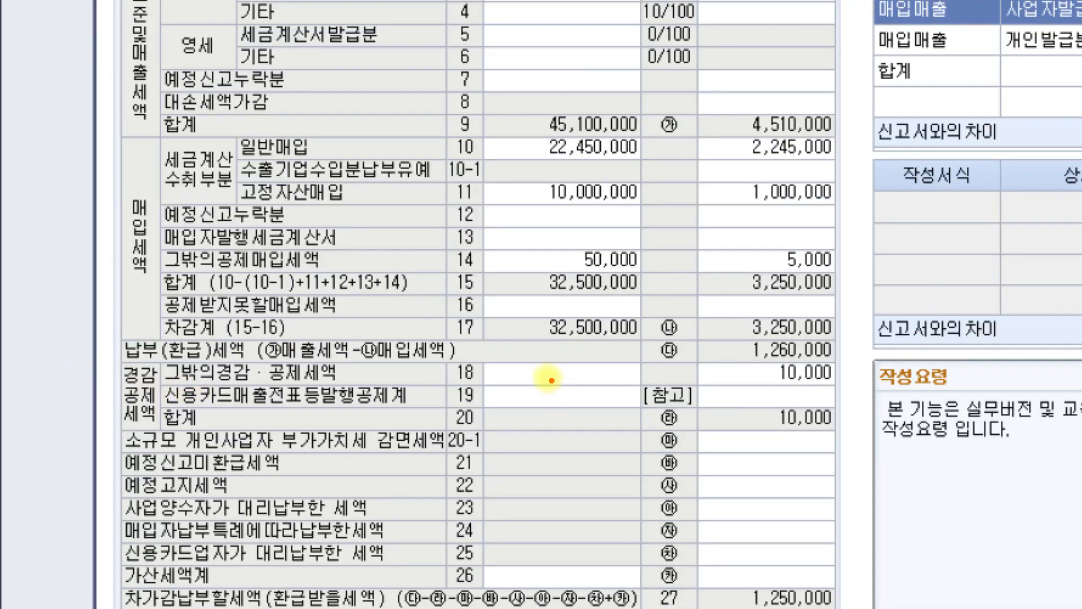
Step: Examine line 18 그밖의경감·공제세액 and its detailed breakdown for the electronic filing credit
{"action": "mouse_move", "coordinate": [461, 357]}
{"action": "left_mouse_down"}
{"action": "mouse_move", "coordinate": [453, 392]}
{"action": "mouse_move", "coordinate": [479, 354]}
{"action": "mouse_move", "coordinate": [461, 357]}
{"action": "left_mouse_up"}
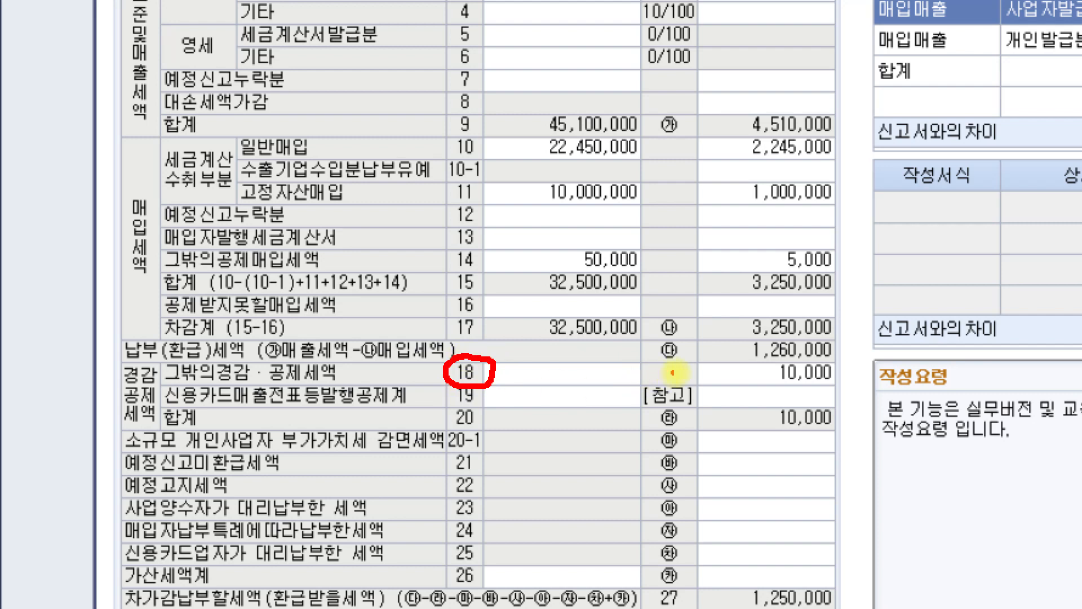
{"action": "mouse_move", "coordinate": [688, 362]}
{"action": "left_mouse_down"}
{"action": "mouse_move", "coordinate": [733, 386]}
{"action": "mouse_move", "coordinate": [848, 356]}
{"action": "mouse_move", "coordinate": [714, 362]}
{"action": "left_mouse_up"}
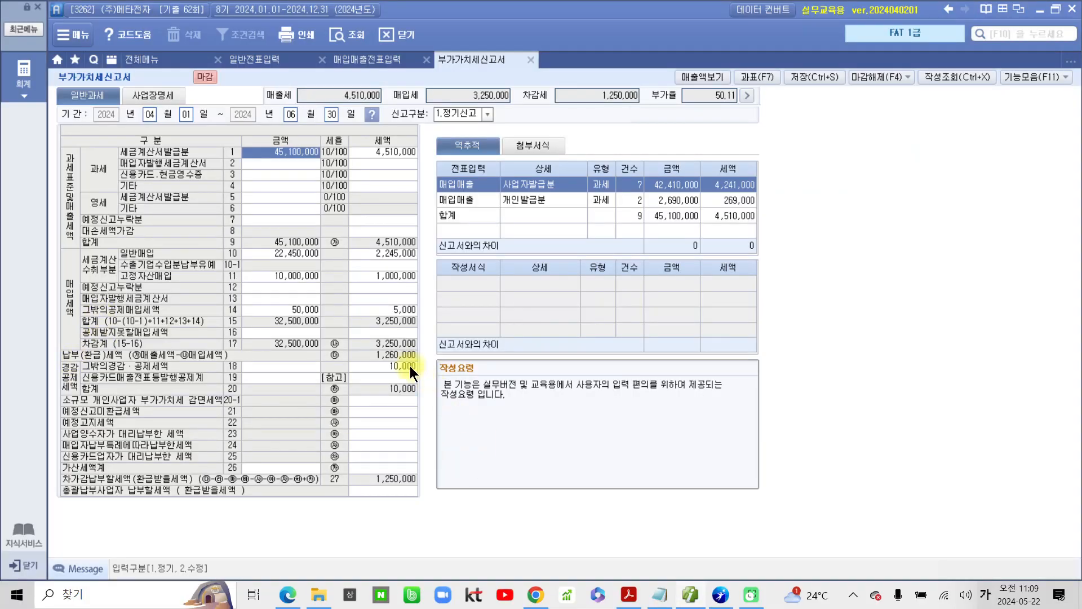
{"action": "left_click", "coordinate": [411, 366]}
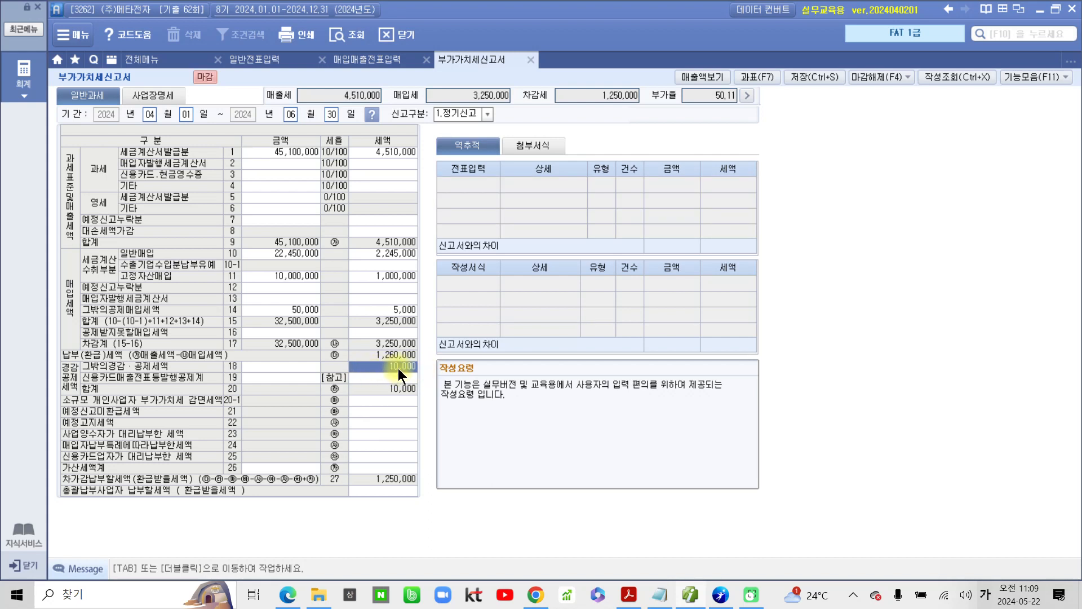
{"action": "double_click", "coordinate": [398, 368]}
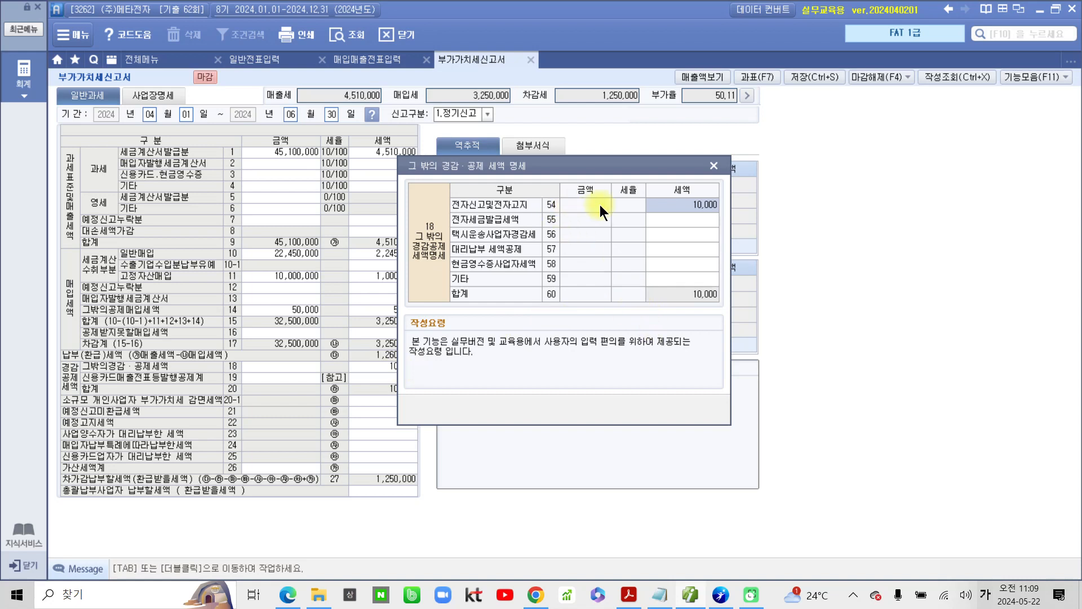
{"action": "left_click", "coordinate": [713, 165]}
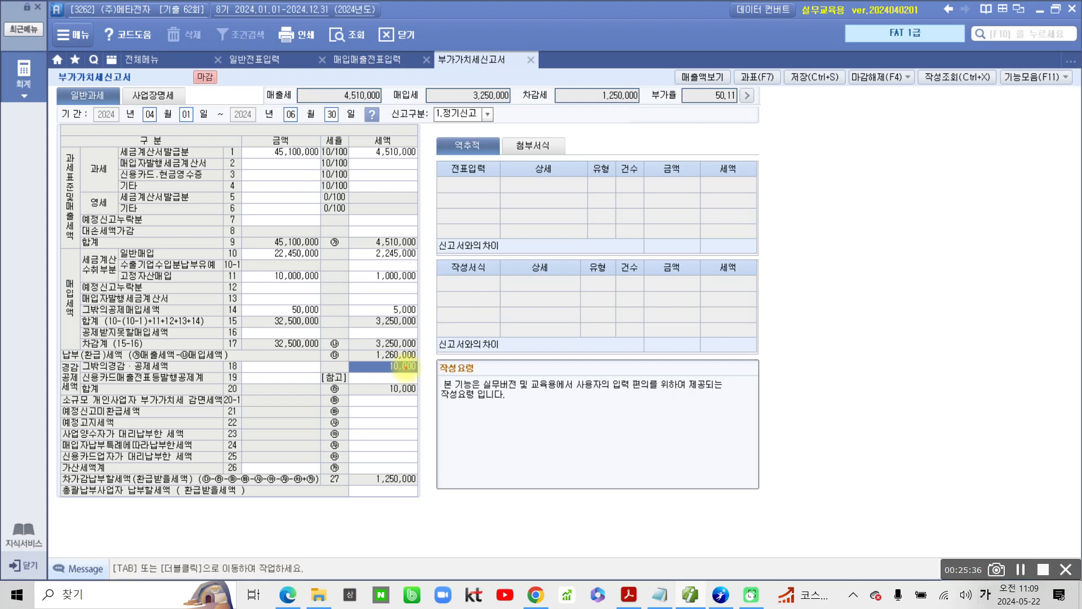
Step: Examine the return's 매출세, 매입세 and 차감세 amounts, the line 18 credit and the June 30 period end
{"action": "mouse_move", "coordinate": [348, 144]}
{"action": "left_mouse_down"}
{"action": "mouse_move", "coordinate": [268, 115]}
{"action": "mouse_move", "coordinate": [396, 144]}
{"action": "mouse_move", "coordinate": [389, 152]}
{"action": "left_mouse_up"}
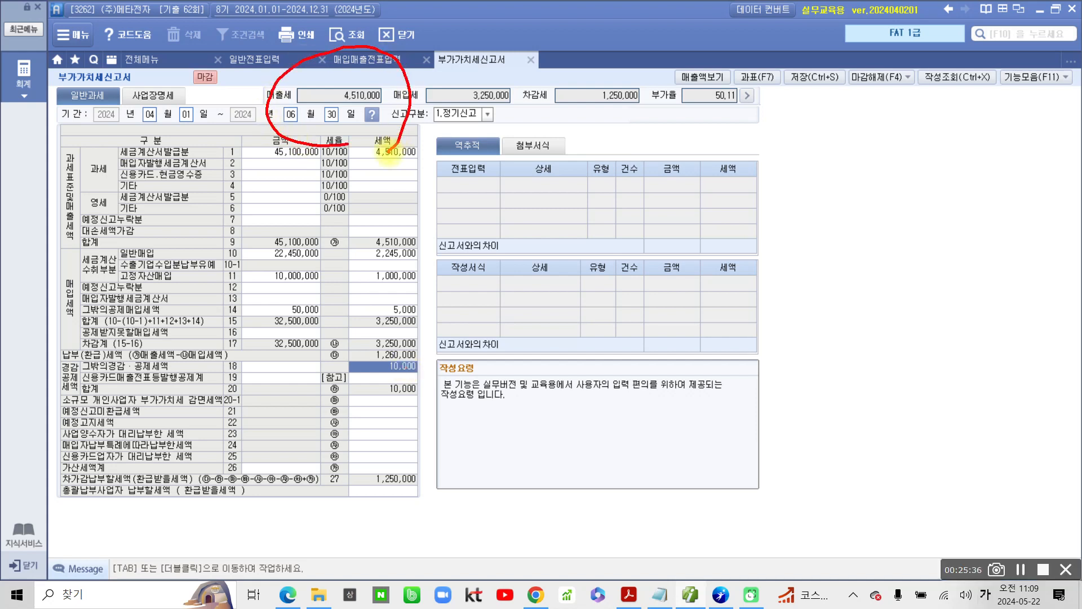
{"action": "mouse_move", "coordinate": [513, 133]}
{"action": "left_mouse_down"}
{"action": "mouse_move", "coordinate": [412, 131]}
{"action": "mouse_move", "coordinate": [510, 127]}
{"action": "mouse_move", "coordinate": [499, 138]}
{"action": "left_mouse_up"}
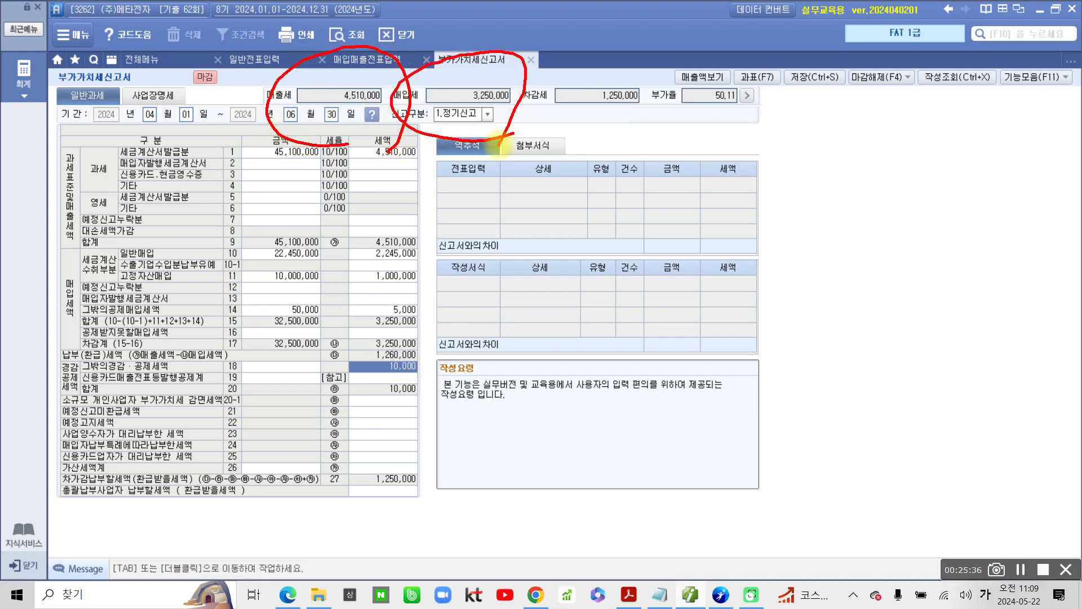
{"action": "mouse_move", "coordinate": [656, 125]}
{"action": "left_mouse_down"}
{"action": "mouse_move", "coordinate": [553, 66]}
{"action": "mouse_move", "coordinate": [658, 118]}
{"action": "left_mouse_up"}
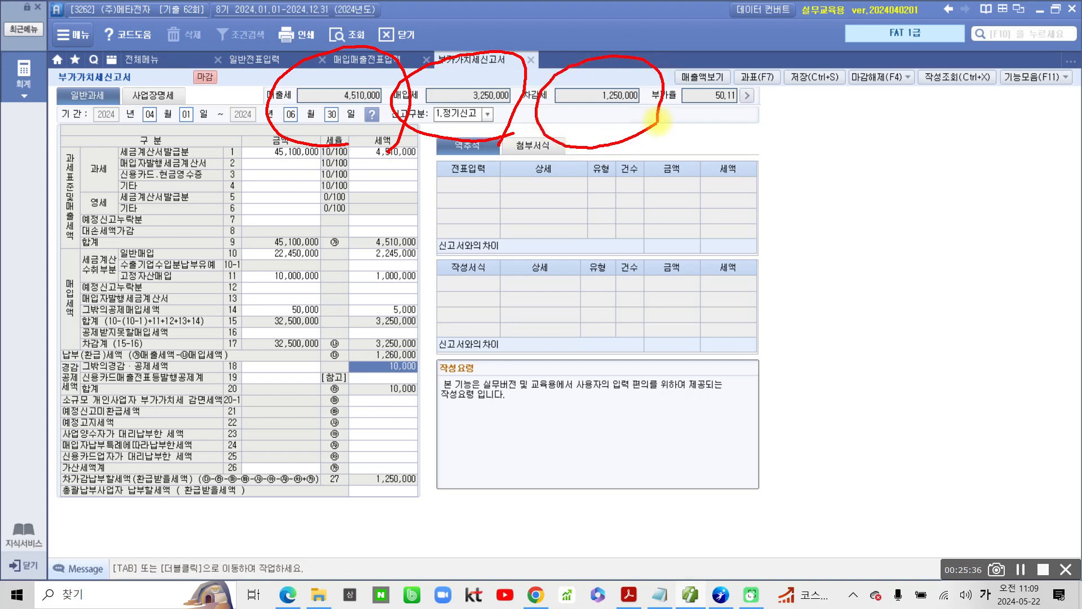
{"action": "mouse_move", "coordinate": [366, 341]}
{"action": "left_mouse_down"}
{"action": "mouse_move", "coordinate": [361, 406]}
{"action": "mouse_move", "coordinate": [355, 356]}
{"action": "left_mouse_up"}
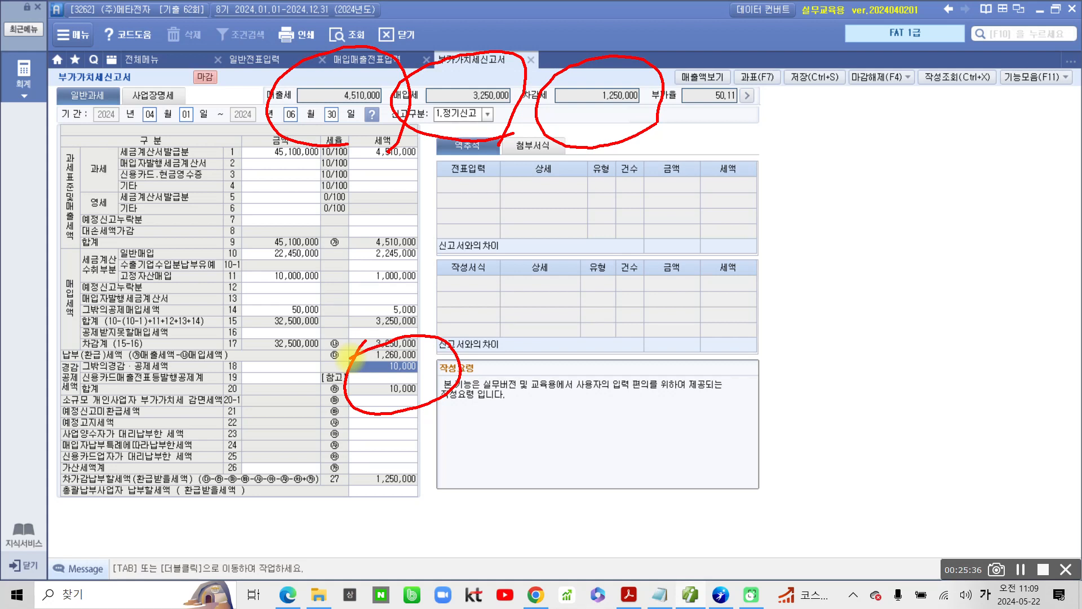
{"action": "mouse_move", "coordinate": [293, 87]}
{"action": "left_mouse_down"}
{"action": "mouse_move", "coordinate": [366, 131]}
{"action": "mouse_move", "coordinate": [273, 140]}
{"action": "mouse_move", "coordinate": [291, 157]}
{"action": "left_mouse_up"}
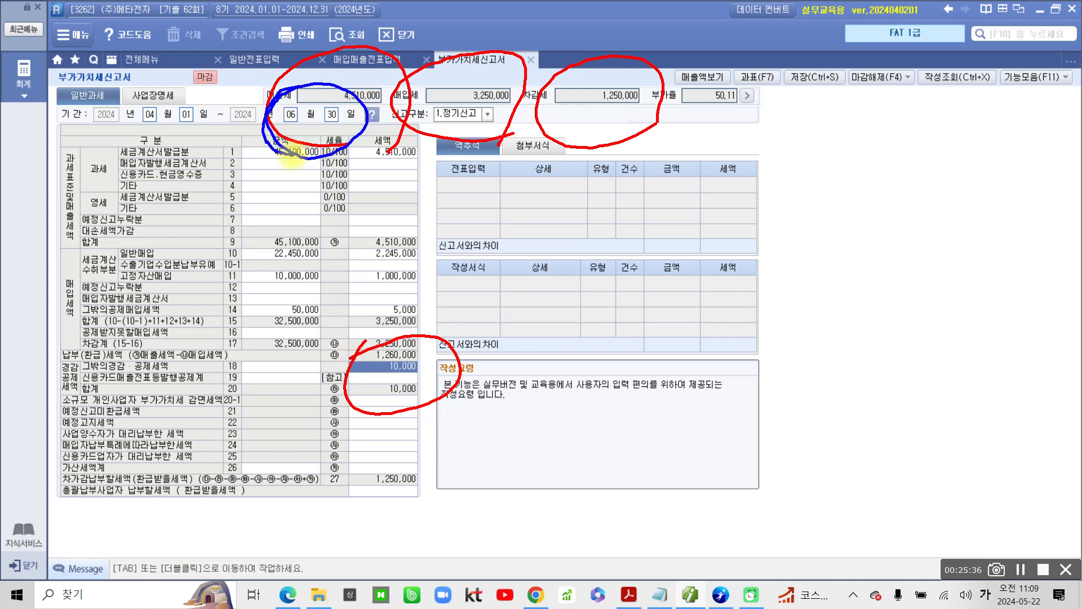
{"action": "key", "text": "Escape"}
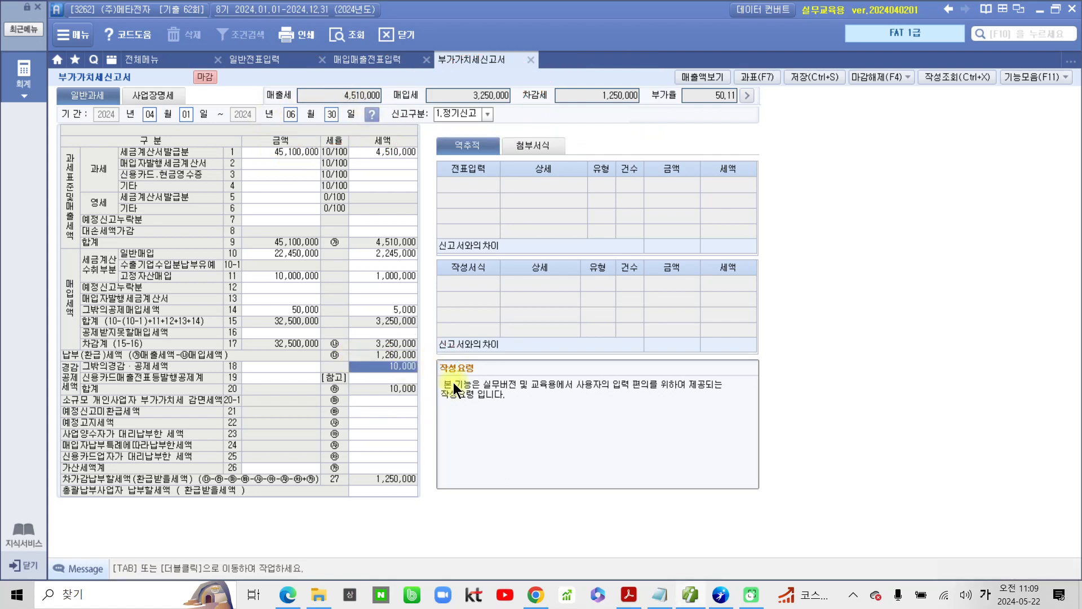
{"action": "left_click", "coordinate": [343, 96]}
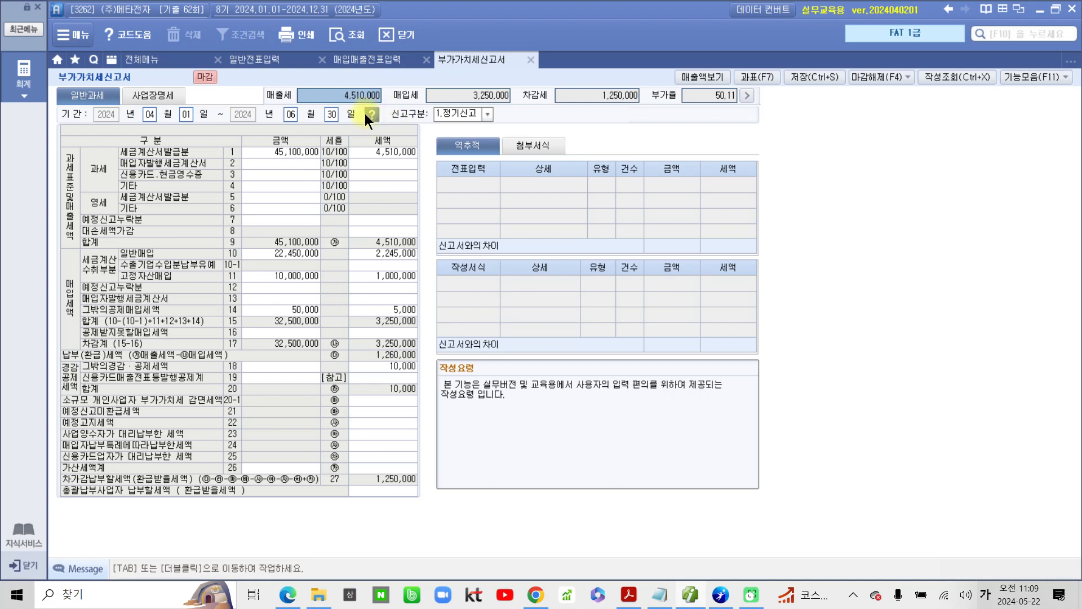
Step: Open 일반전표입력 and set the voucher date to 06월 30일
{"action": "left_click", "coordinate": [252, 58]}
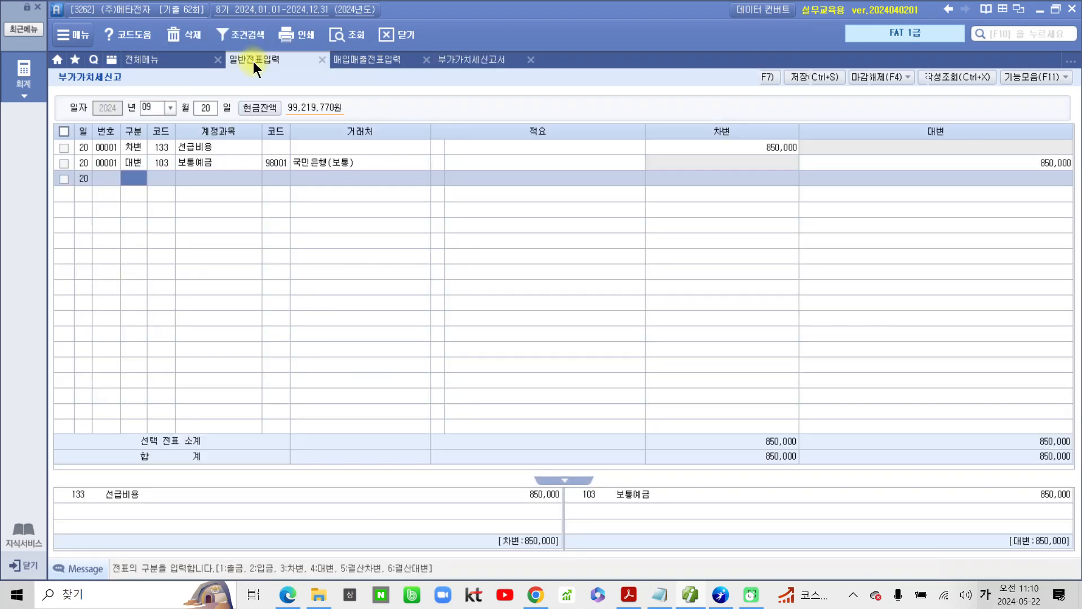
{"action": "left_click", "coordinate": [168, 108]}
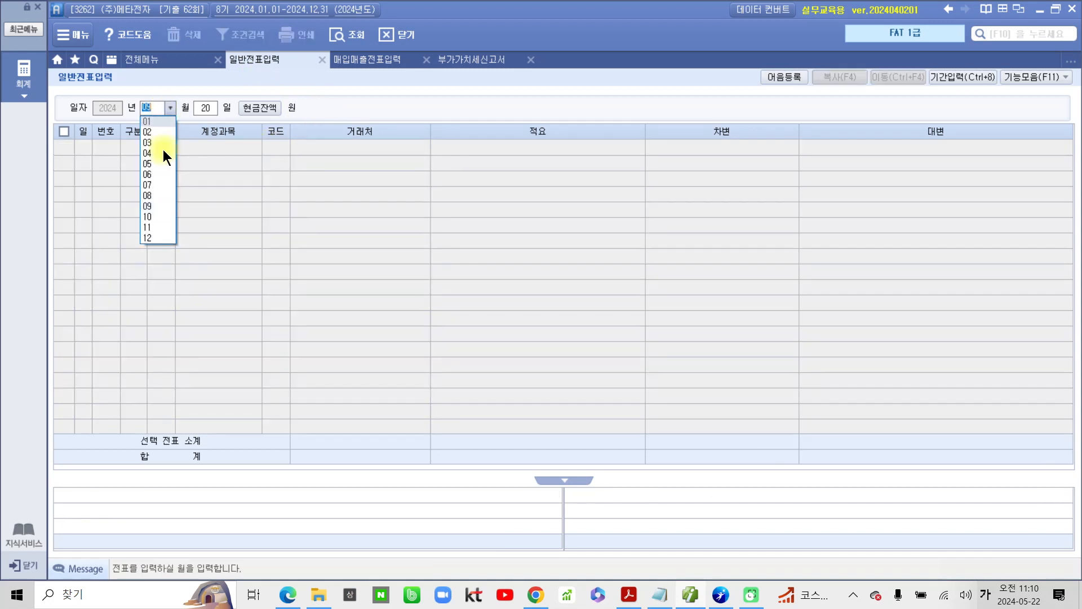
{"action": "left_click", "coordinate": [160, 174]}
{"action": "type", "text": "30"}
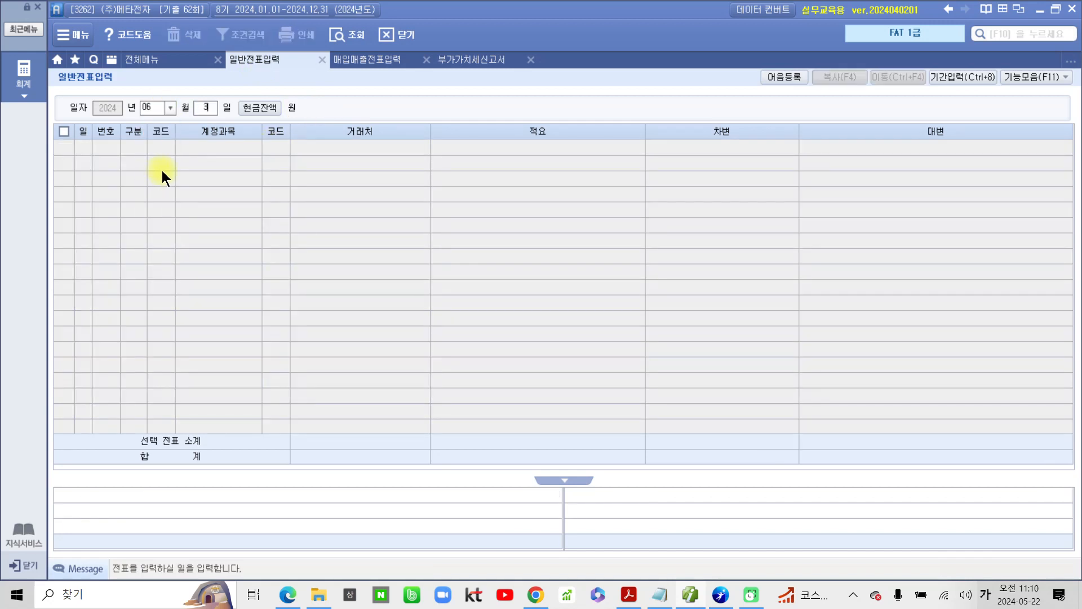
{"action": "key", "text": "Return"}
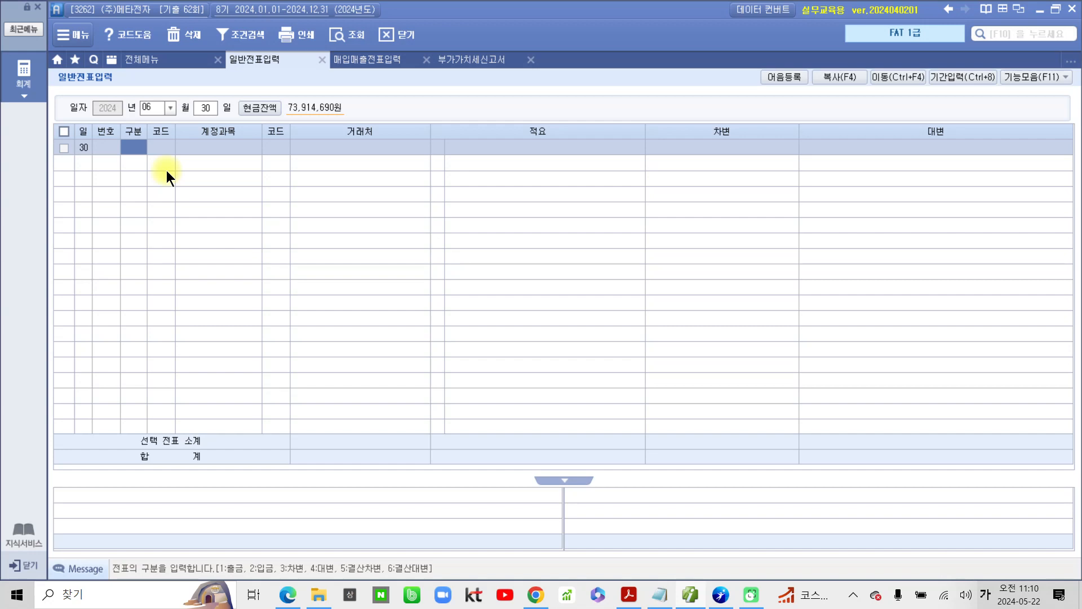
Step: Enter a 차변 line for account 255 부가세예수금 with an amount of 4,510,000
{"action": "type", "text": "3"}
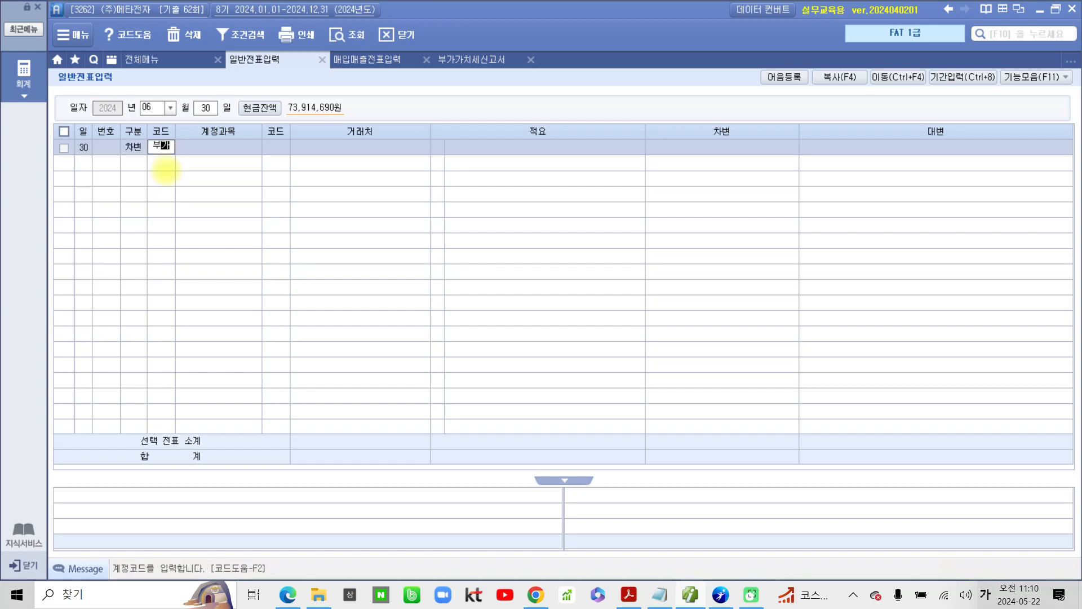
{"action": "key", "text": "Return"}
{"action": "key", "text": "Down"}
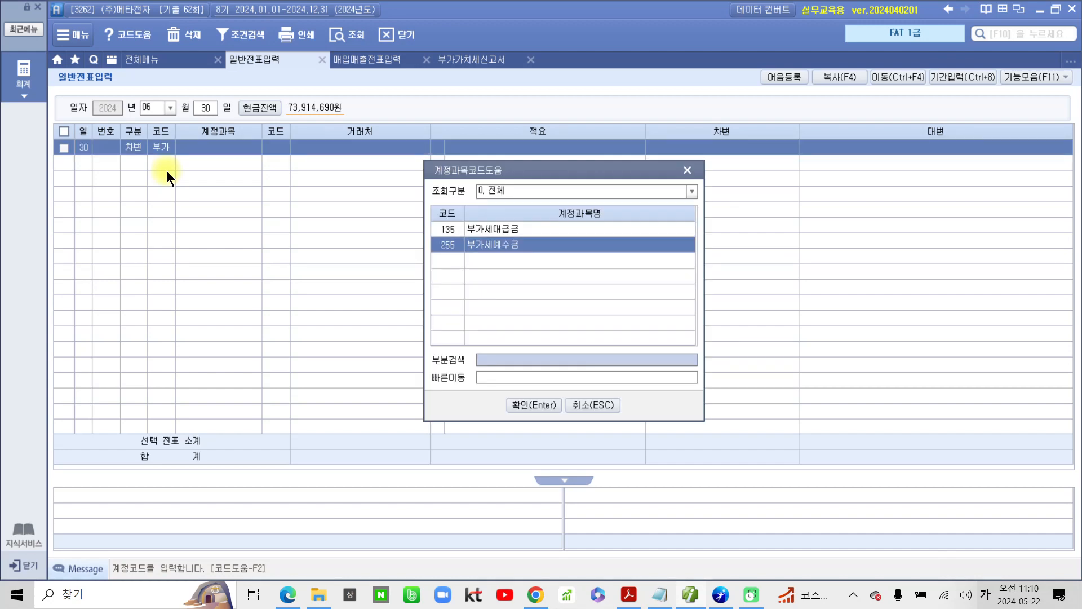
{"action": "key", "text": "Return"}
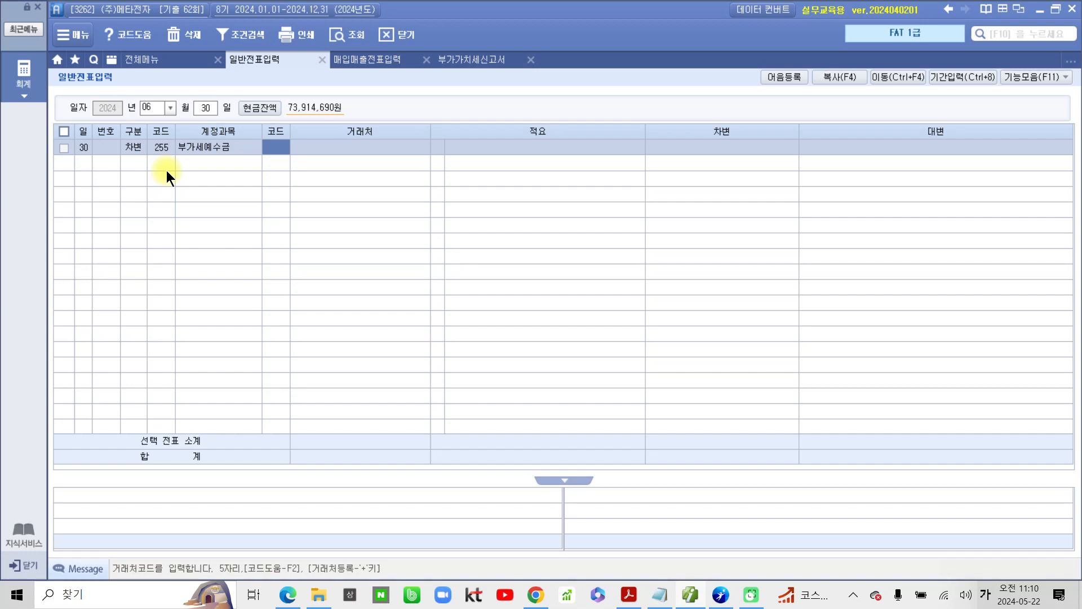
{"action": "key", "text": "Return"}
{"action": "key", "text": "Return"}
{"action": "key", "text": "Return"}
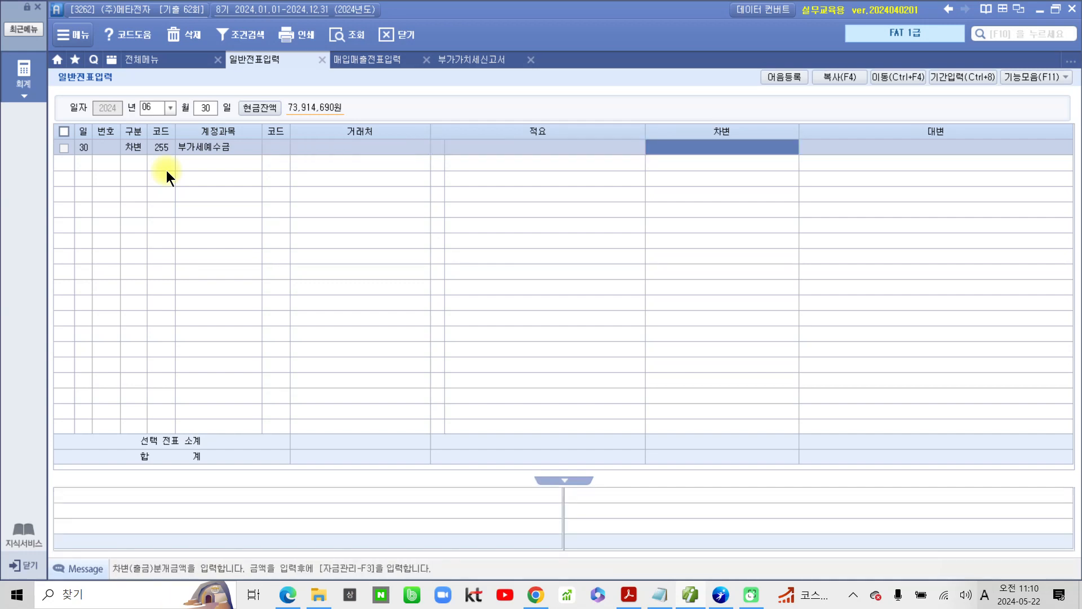
{"action": "type", "text": "4510000"}
{"action": "key", "text": "Return"}
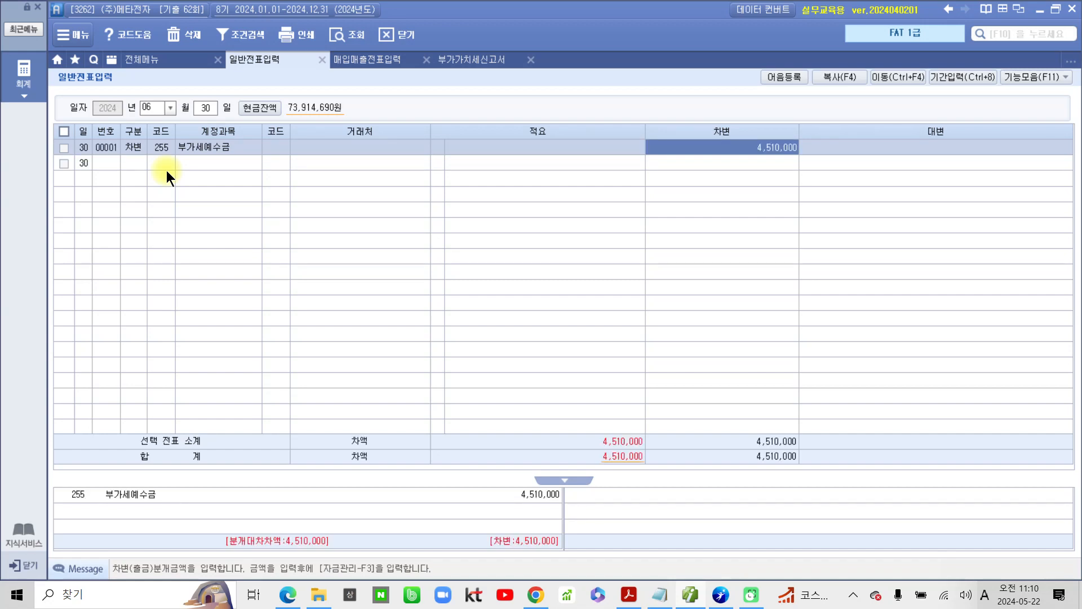
Step: Add a 대변 line for account 135 부가세대급금, leaving its 거래처 and 적요 blank
{"action": "left_click", "coordinate": [167, 168]}
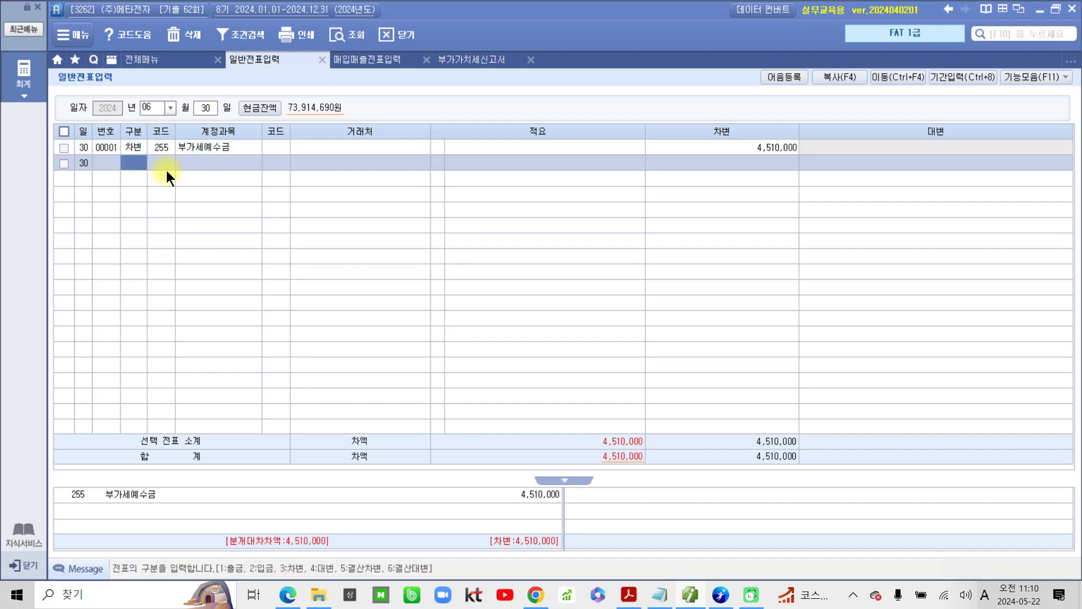
{"action": "type", "text": "4"}
{"action": "key", "text": "Return"}
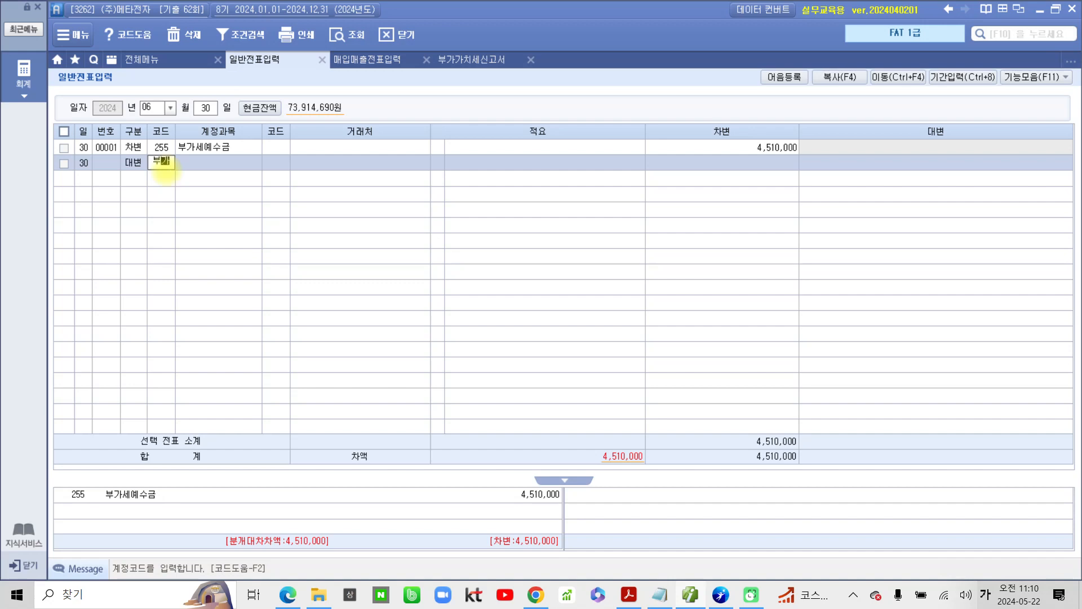
{"action": "type", "text": "가"}
{"action": "key", "text": "Return"}
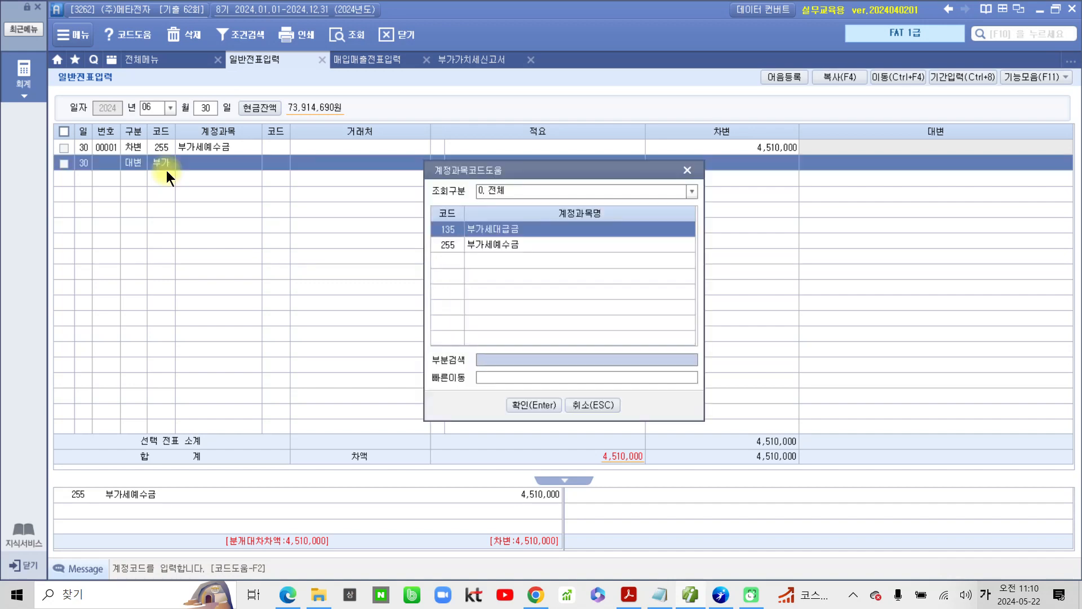
{"action": "key", "text": "Return"}
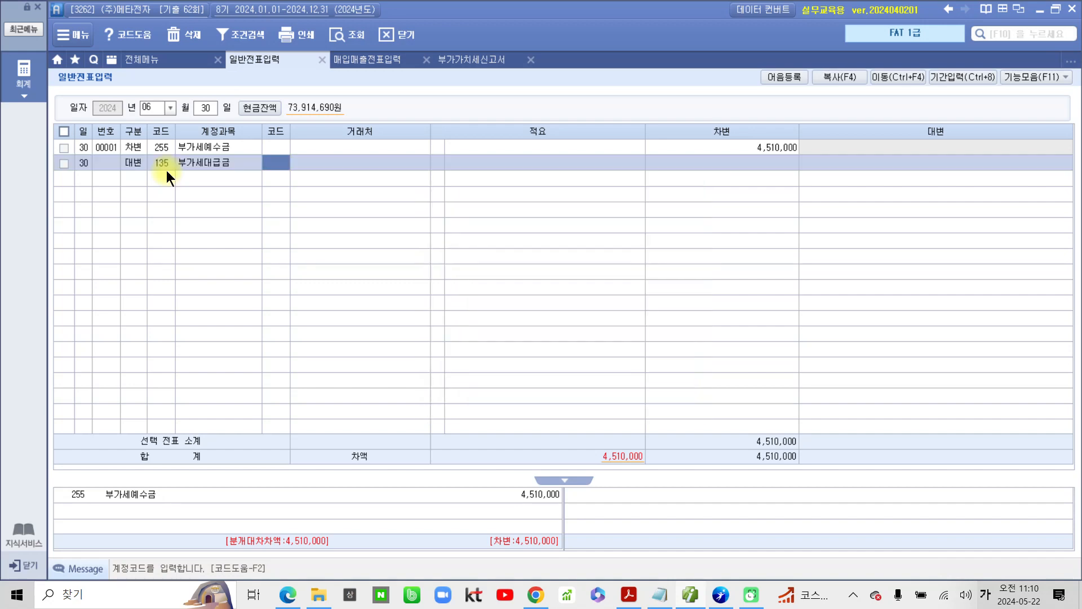
{"action": "key", "text": "Return"}
{"action": "key", "text": "Return"}
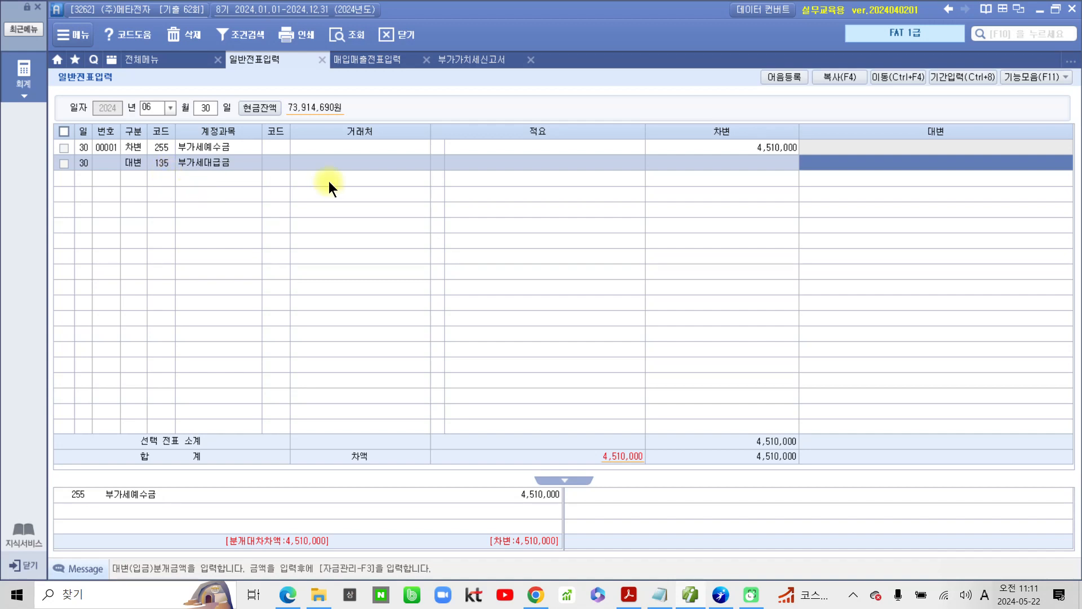
Step: Check 매입세 in the 부가가치세신고서 and enter 3,250,000 as the 부가세대급금 line's 대변 amount
{"action": "left_click", "coordinate": [473, 55]}
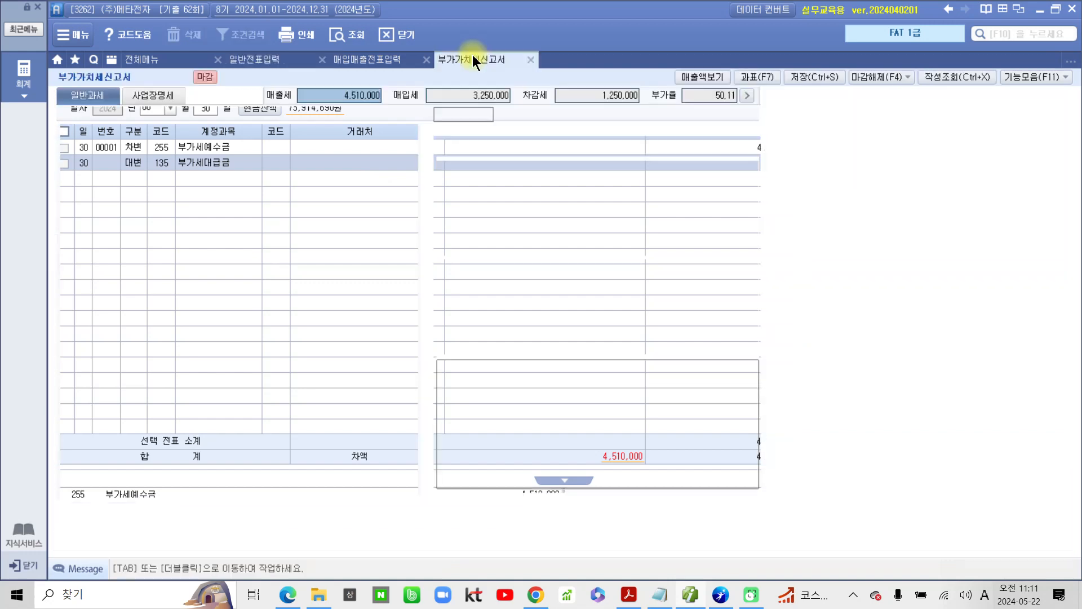
{"action": "left_click", "coordinate": [457, 97]}
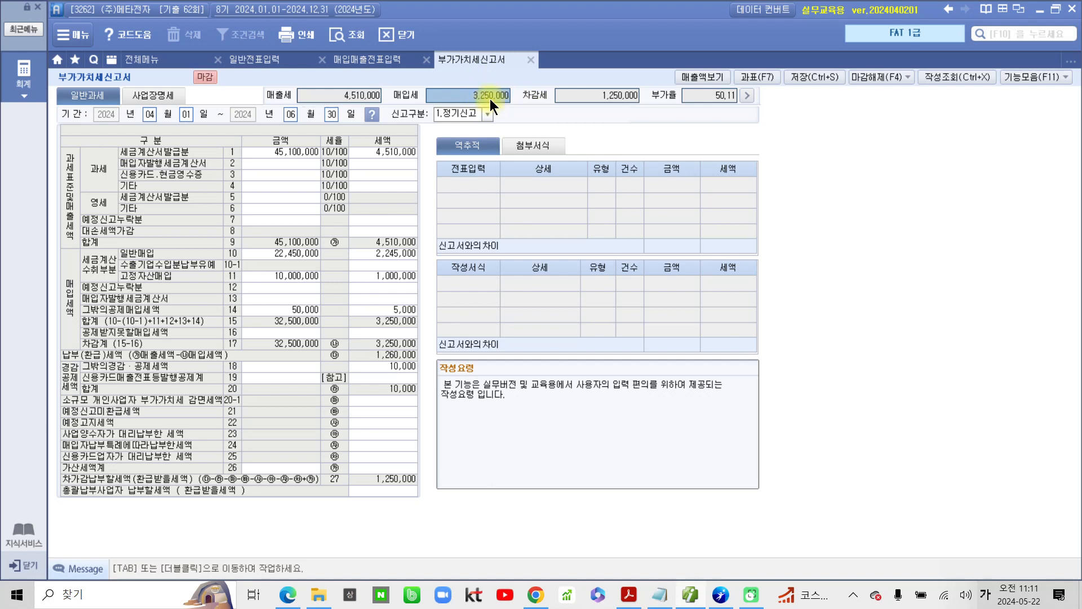
{"action": "left_click", "coordinate": [242, 62]}
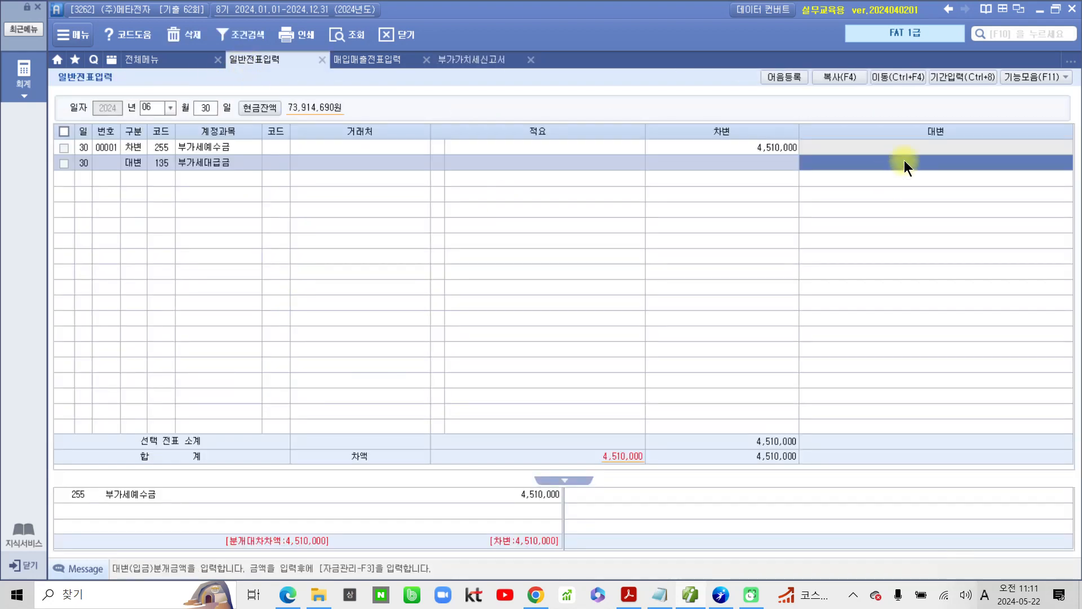
{"action": "type", "text": "3250000"}
{"action": "key", "text": "Return"}
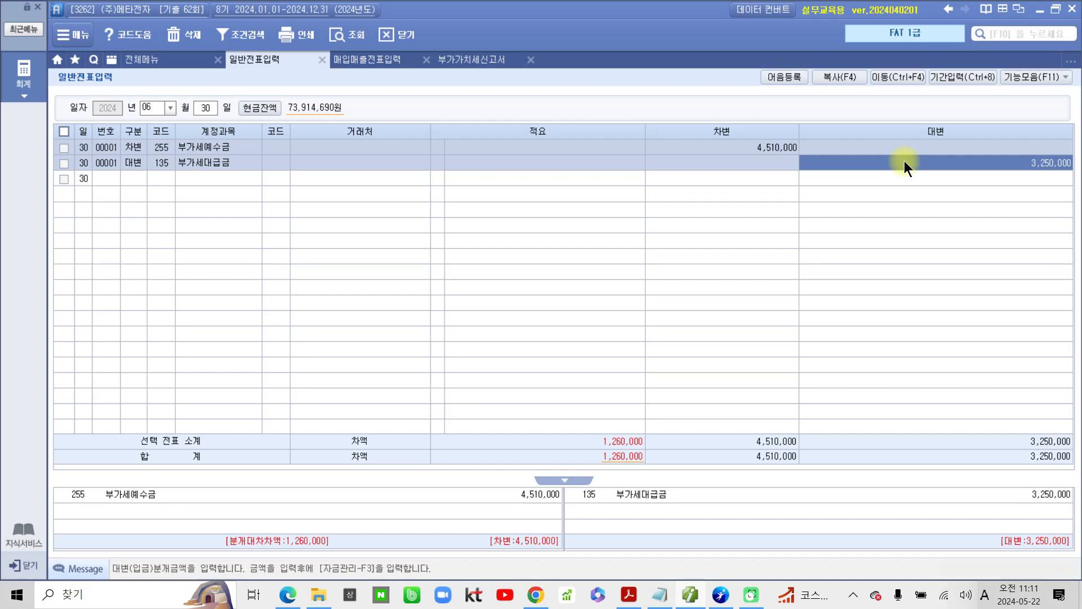
{"action": "key", "text": "Return"}
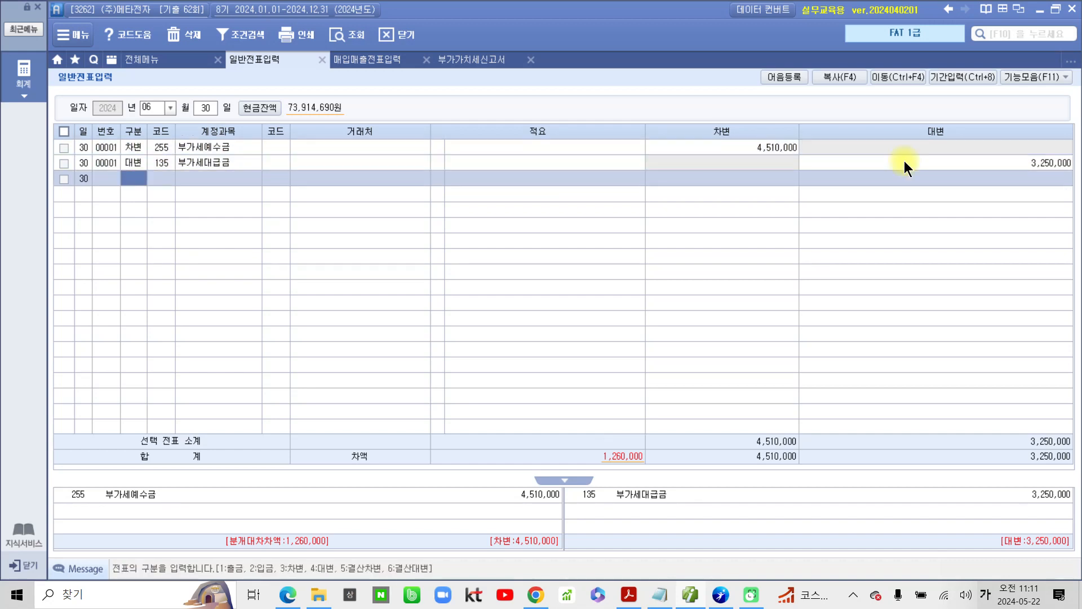
Step: Add a 대변 line for account 261 미지급세금 with 역삼세무서 as the 거래처
{"action": "type", "text": "4미지"}
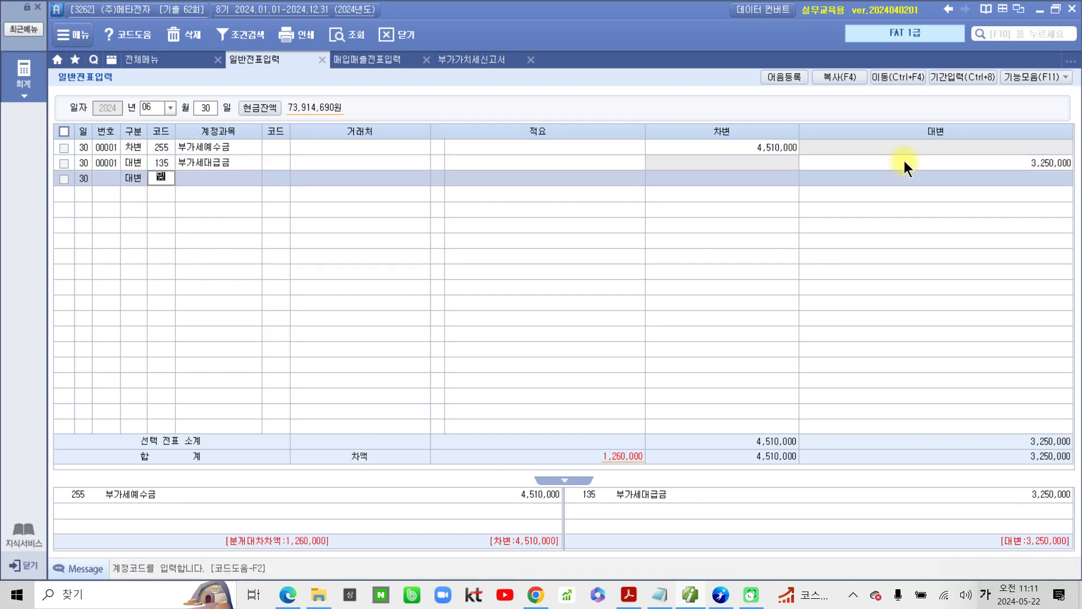
{"action": "key", "text": "Return"}
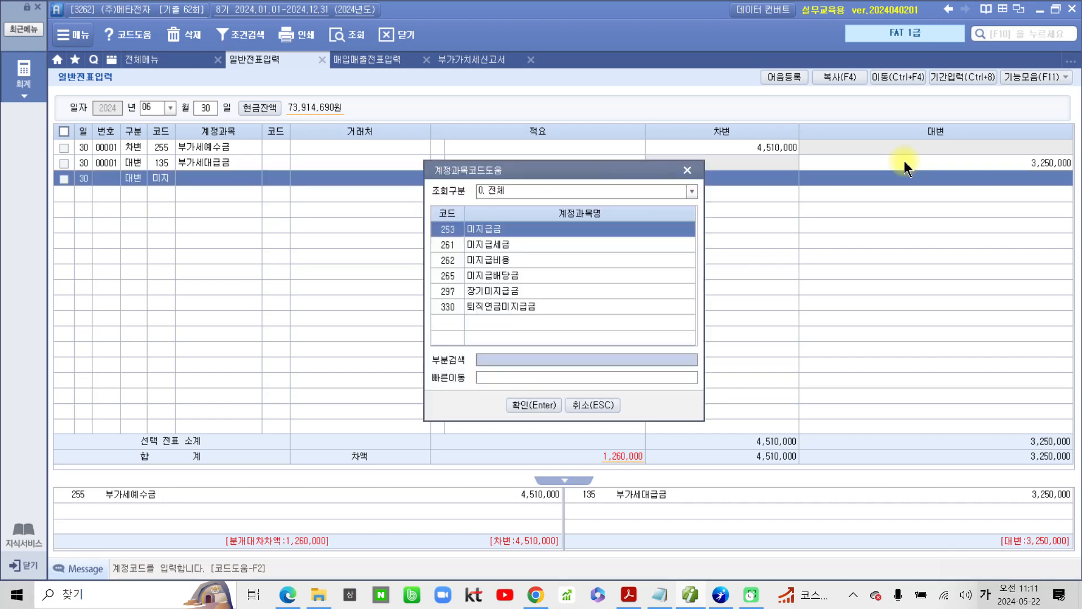
{"action": "left_click", "coordinate": [513, 246]}
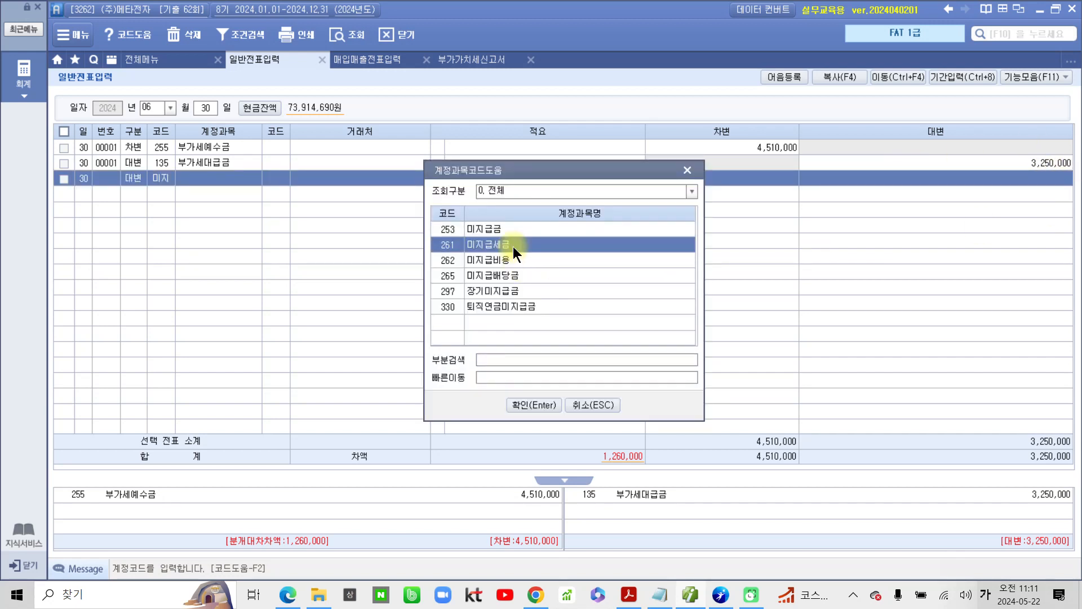
{"action": "left_click", "coordinate": [538, 405]}
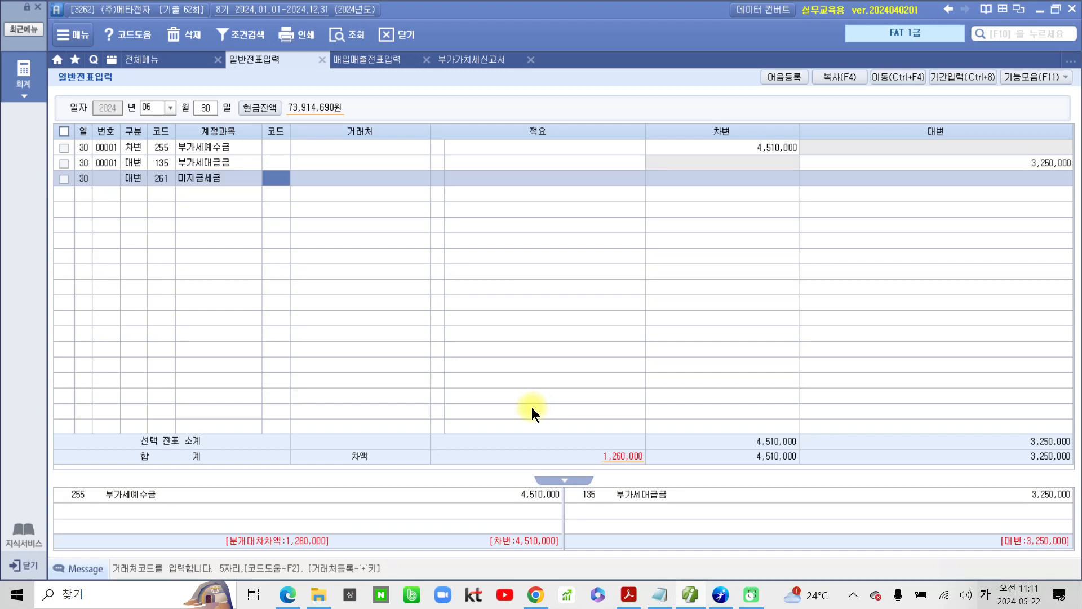
{"action": "type", "text": "세무"}
{"action": "key", "text": "Return"}
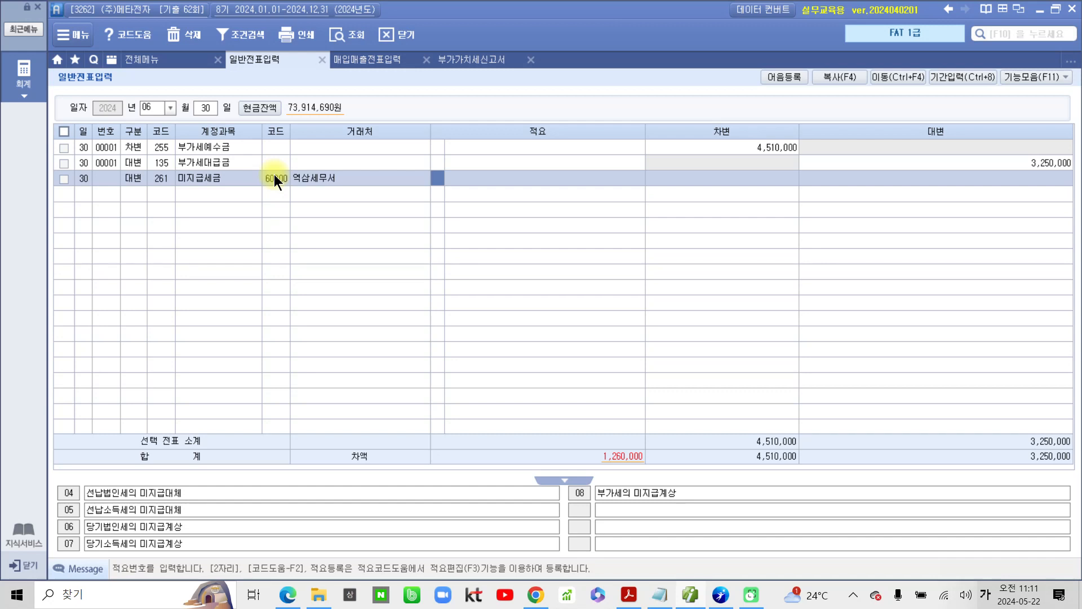
Step: Check 차감세 in the 부가가치세신고서 and enter 1,250,000 as the 미지급세금 line's 대변 amount
{"action": "left_click", "coordinate": [904, 176]}
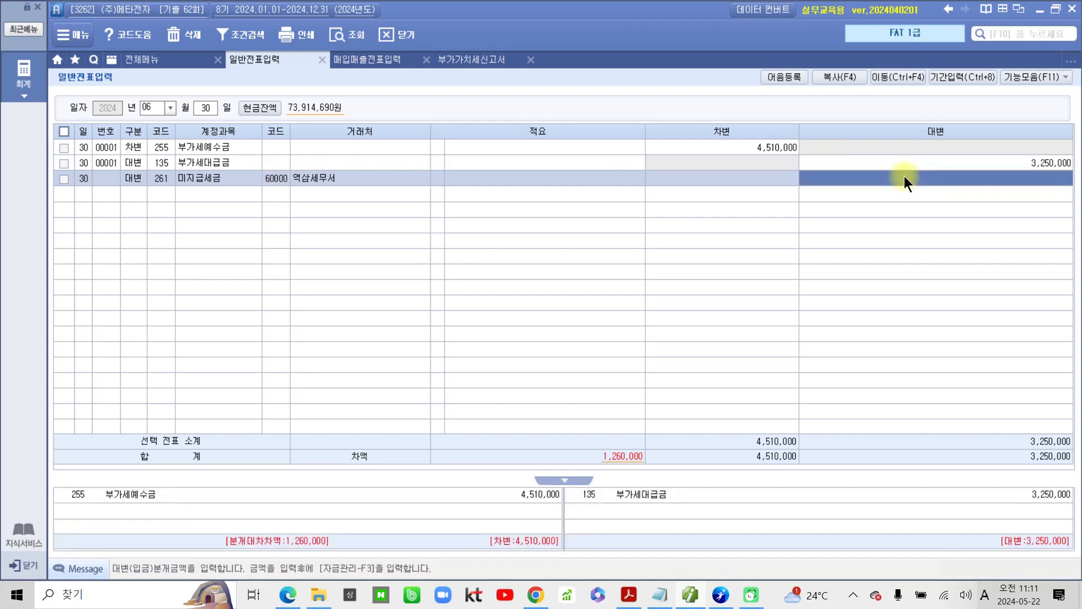
{"action": "left_click", "coordinate": [485, 58]}
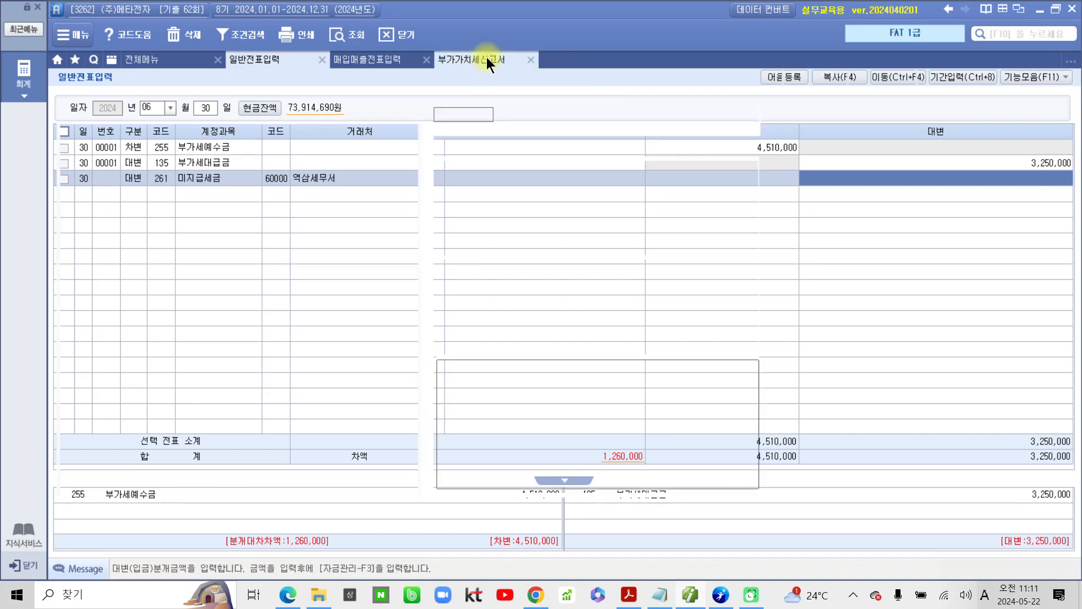
{"action": "left_click", "coordinate": [620, 97]}
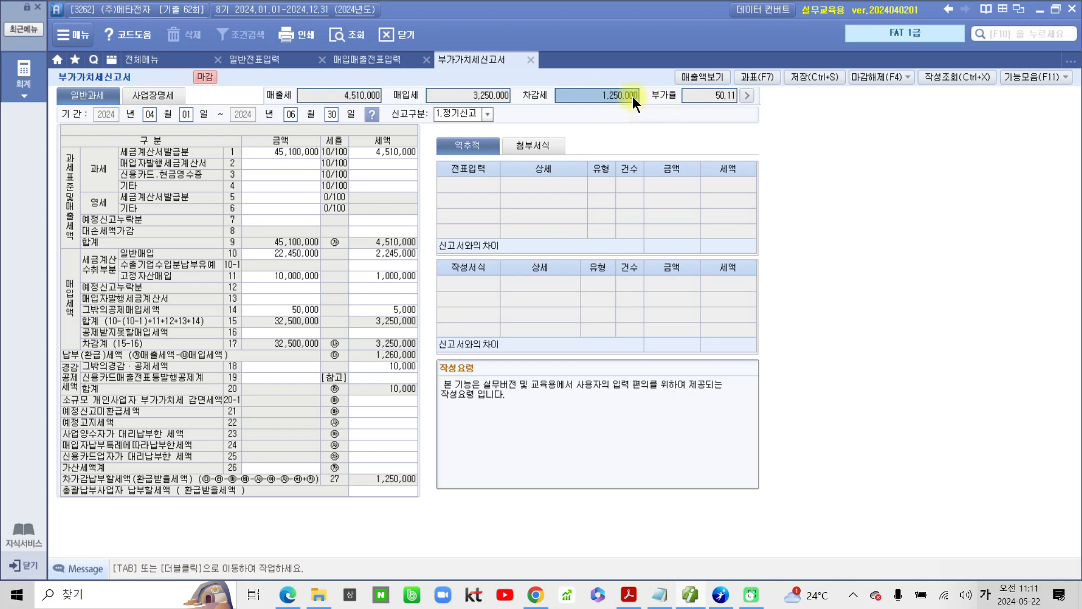
{"action": "left_click", "coordinate": [285, 62]}
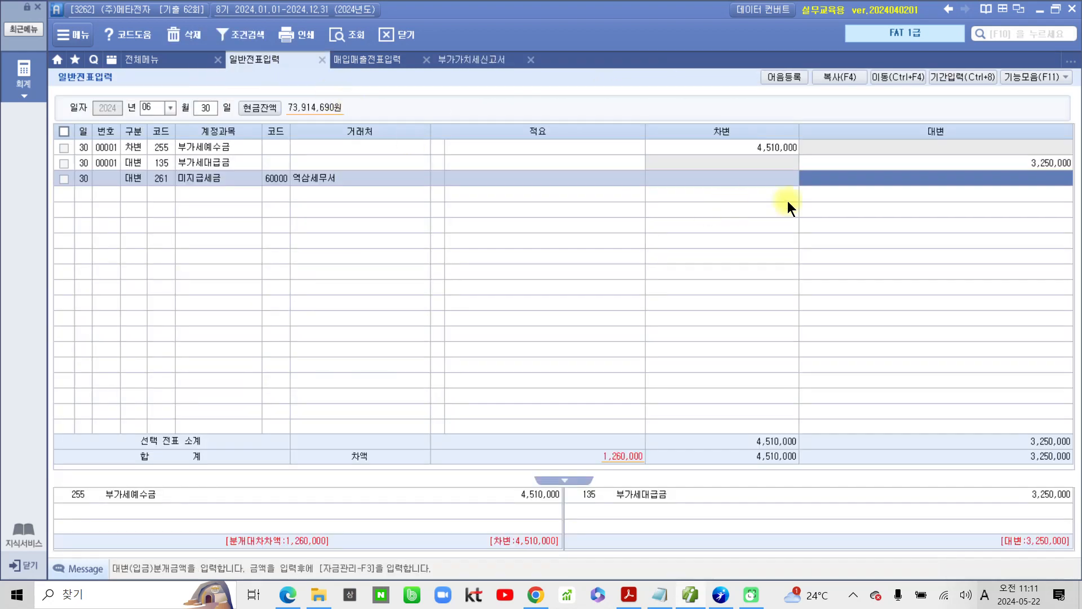
{"action": "type", "text": "1250000"}
{"action": "key", "text": "Return"}
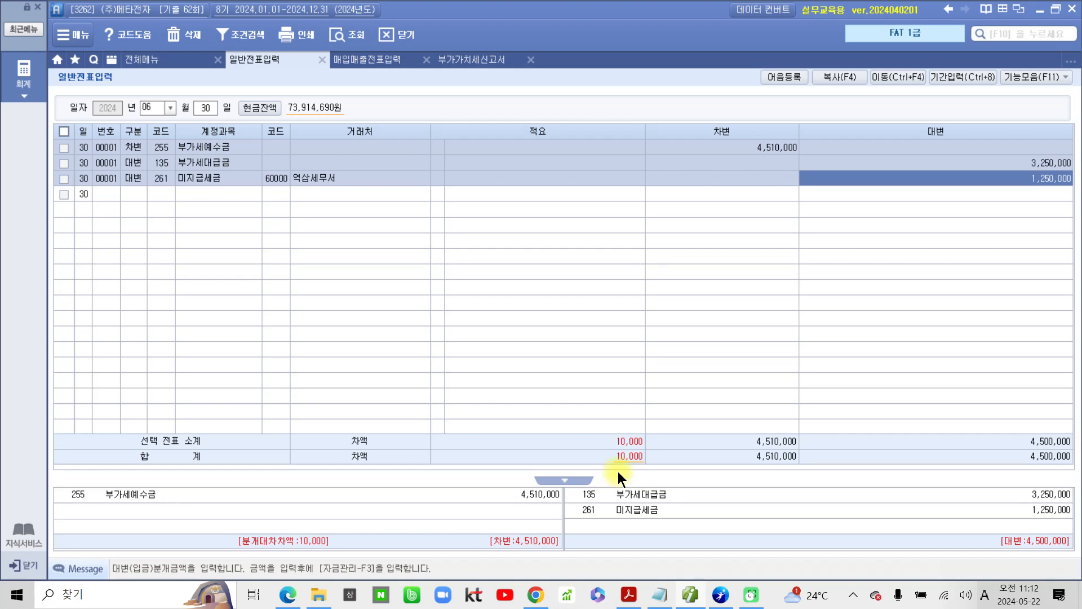
Step: Add a 대변 line for account 930 잡이익 with an amount of 10,000, leaving its 거래처 and 적요 blank
{"action": "left_click", "coordinate": [135, 194]}
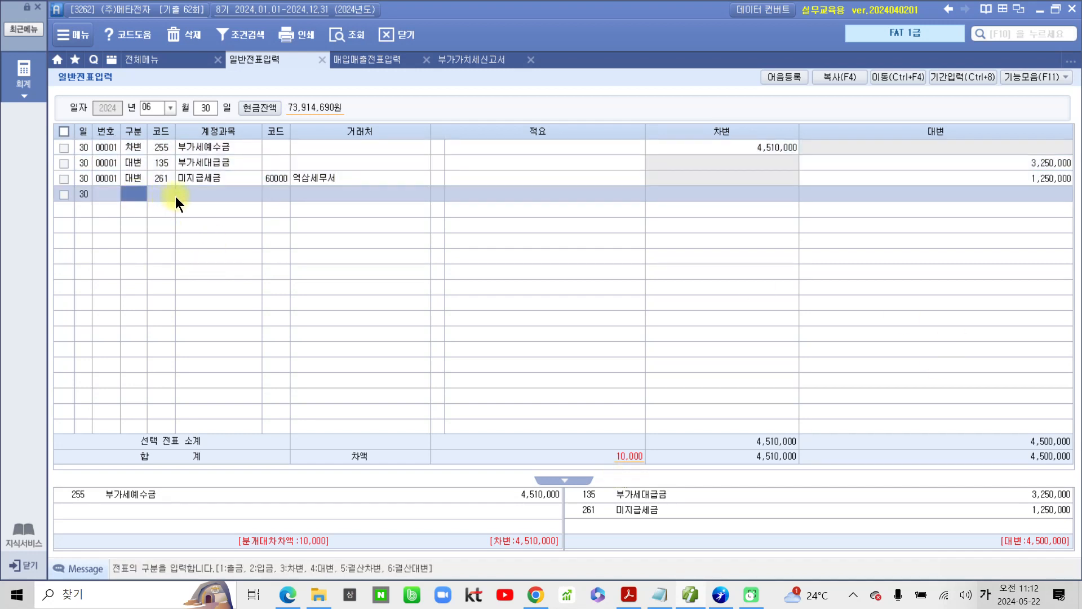
{"action": "key", "text": "4"}
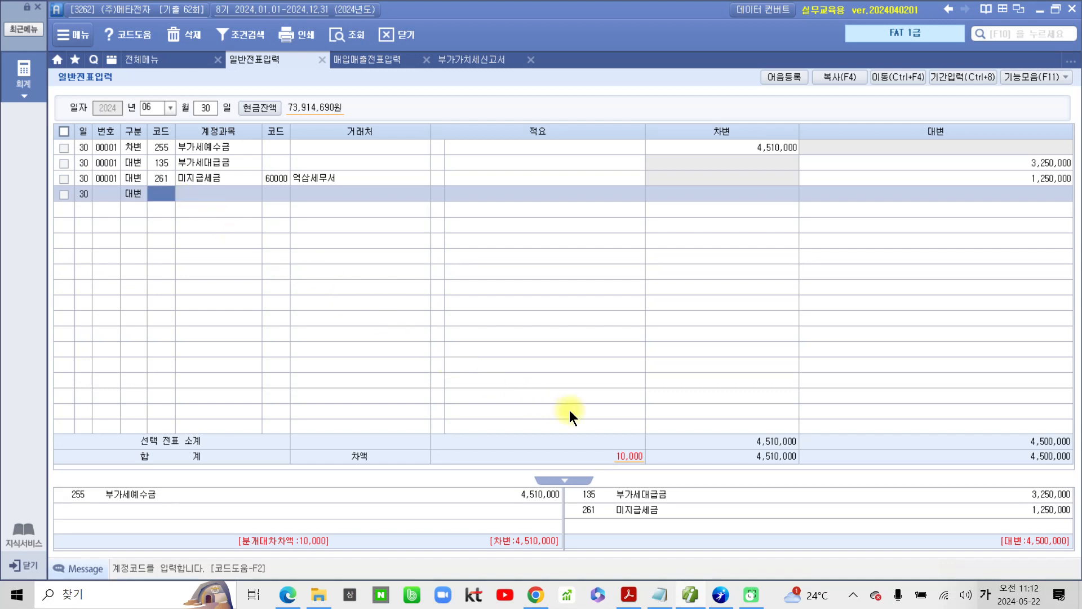
{"action": "type", "text": "잡이익"}
{"action": "key", "text": "Return"}
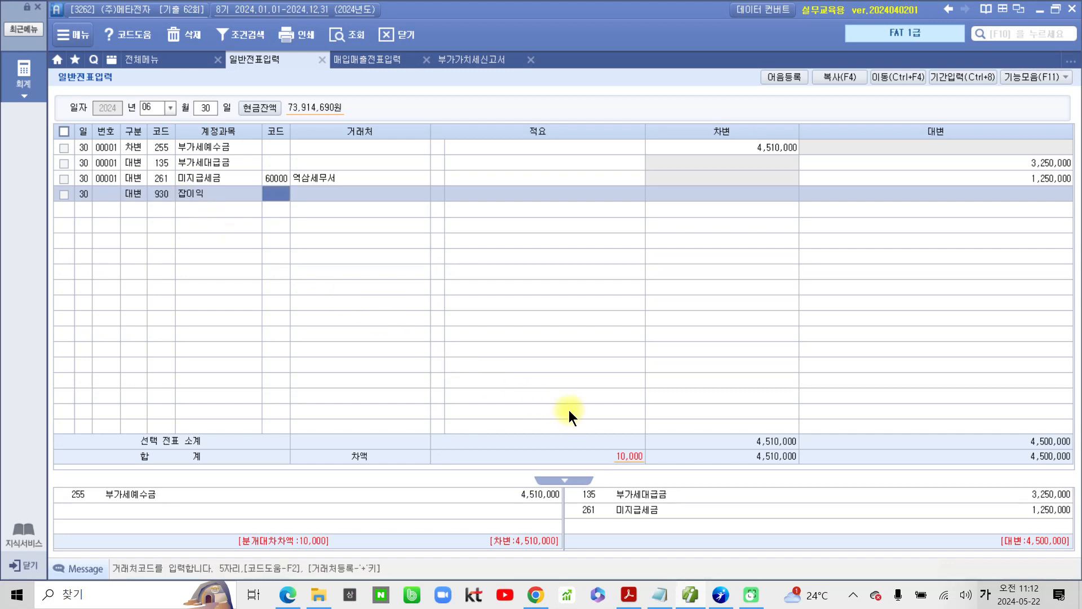
{"action": "key", "text": "Return"}
{"action": "key", "text": "Return"}
{"action": "type", "text": "10"}
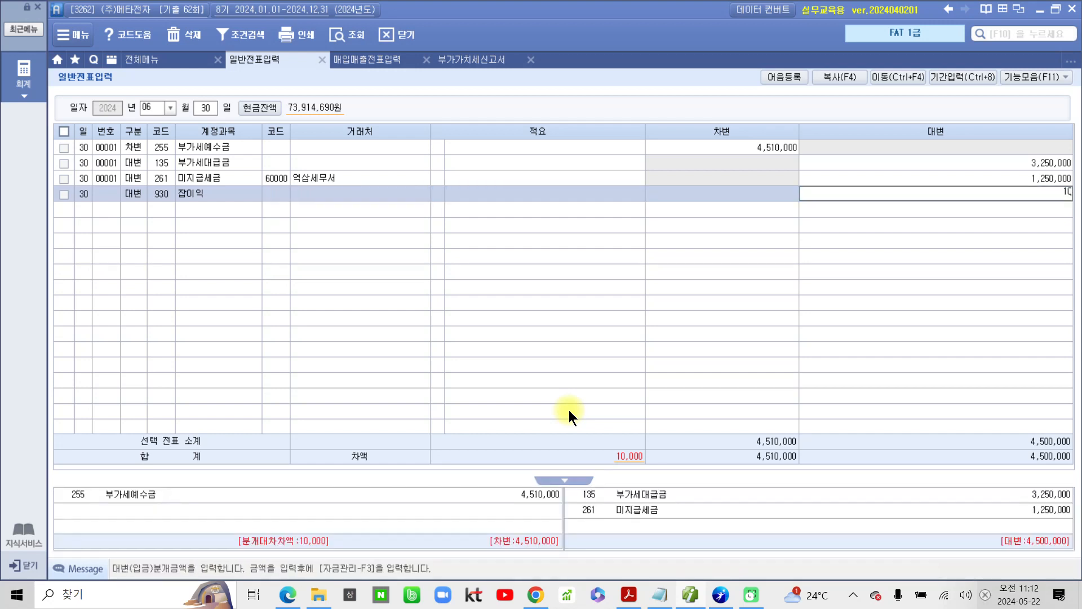
{"action": "type", "text": ",000"}
{"action": "key", "text": "Return"}
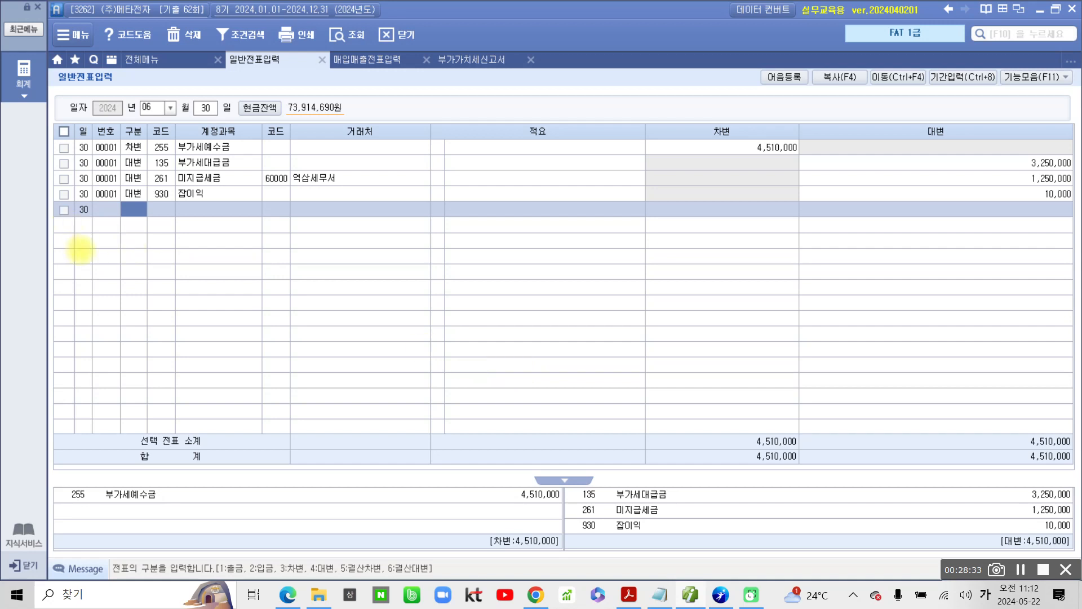
Step: Review the June 30 voucher's 미지급세금 line with its 거래처 and amount, and the 부가세예수금 and 부가세대급금 lines
{"action": "mouse_move", "coordinate": [89, 169]}
{"action": "left_mouse_down"}
{"action": "mouse_move", "coordinate": [374, 183]}
{"action": "mouse_move", "coordinate": [245, 167]}
{"action": "mouse_move", "coordinate": [89, 171]}
{"action": "left_mouse_up"}
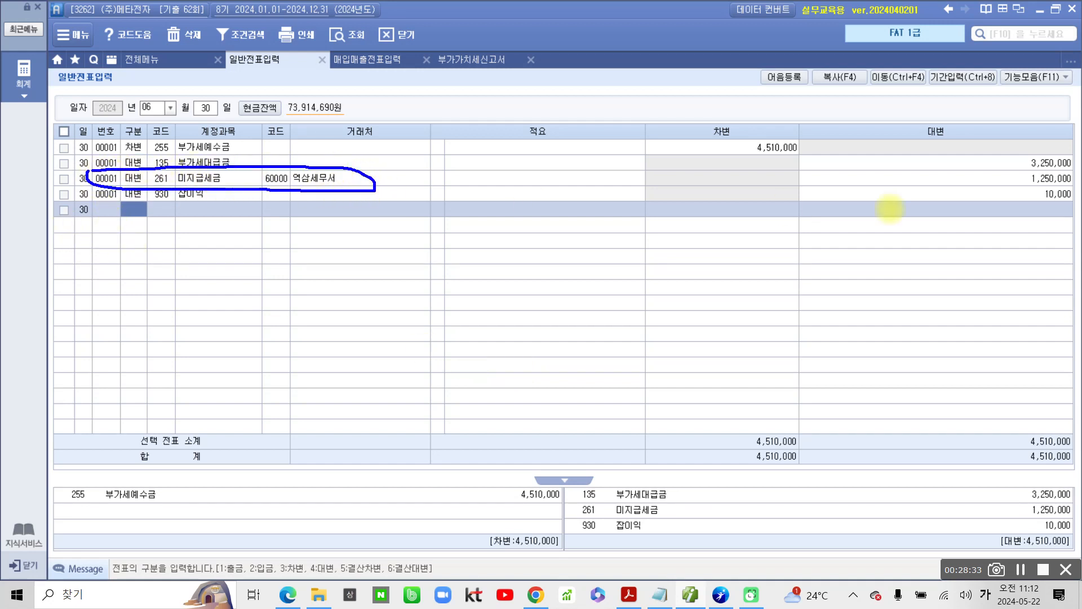
{"action": "mouse_move", "coordinate": [1062, 172]}
{"action": "left_mouse_down"}
{"action": "mouse_move", "coordinate": [1015, 175]}
{"action": "mouse_move", "coordinate": [1070, 183]}
{"action": "mouse_move", "coordinate": [1014, 179]}
{"action": "left_mouse_up"}
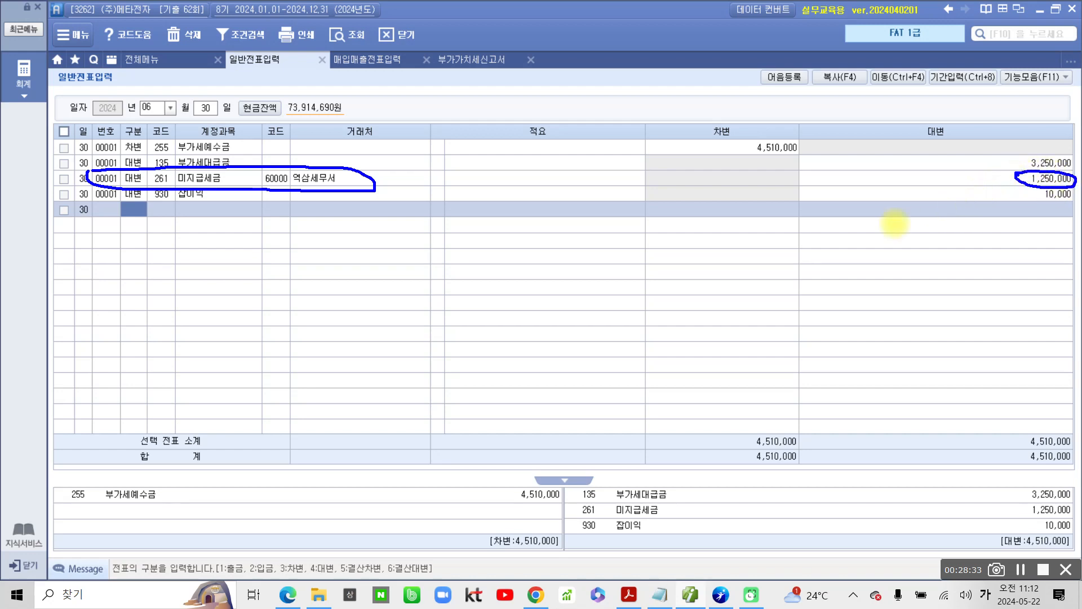
{"action": "key", "text": "Escape"}
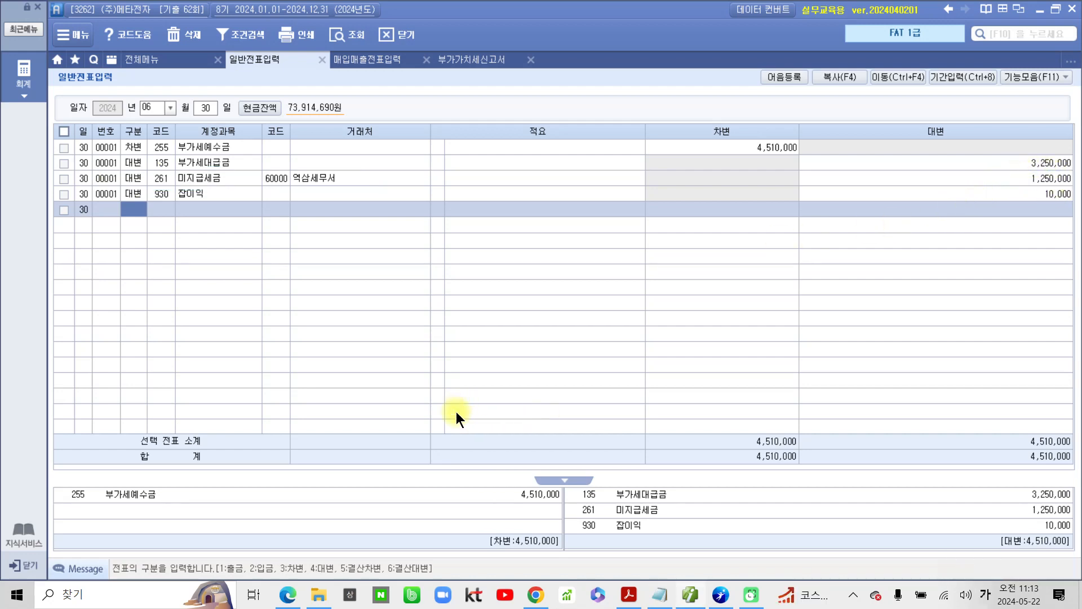
{"action": "left_click", "coordinate": [218, 144]}
{"action": "left_click", "coordinate": [226, 160]}
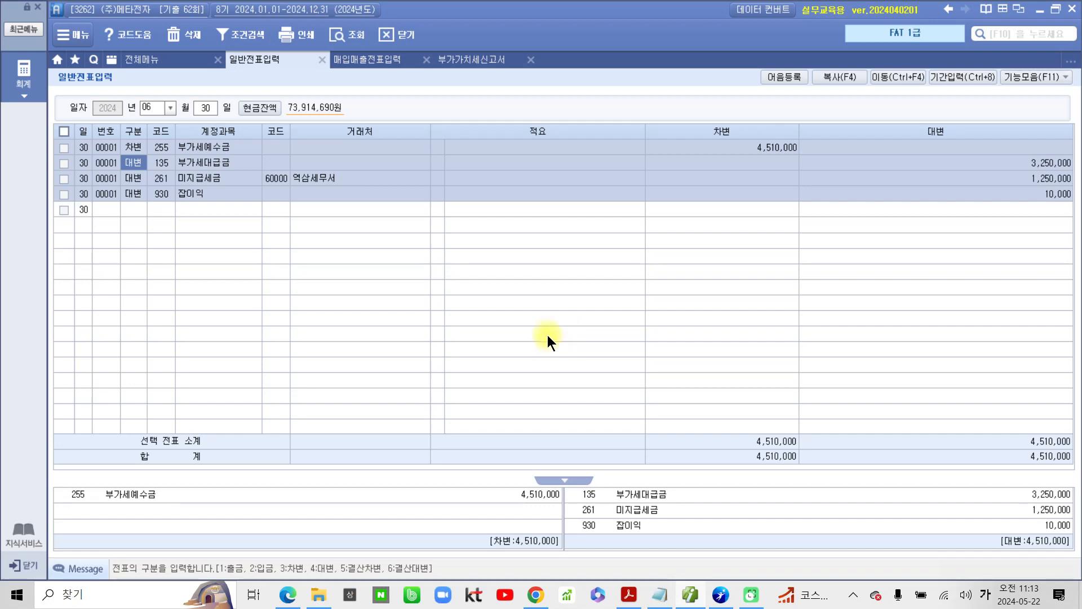
Step: Examine 차감세 in the 부가가치세신고서 to see whether the settlement calls for 미지급세금 or 미수금
{"action": "left_click", "coordinate": [476, 61]}
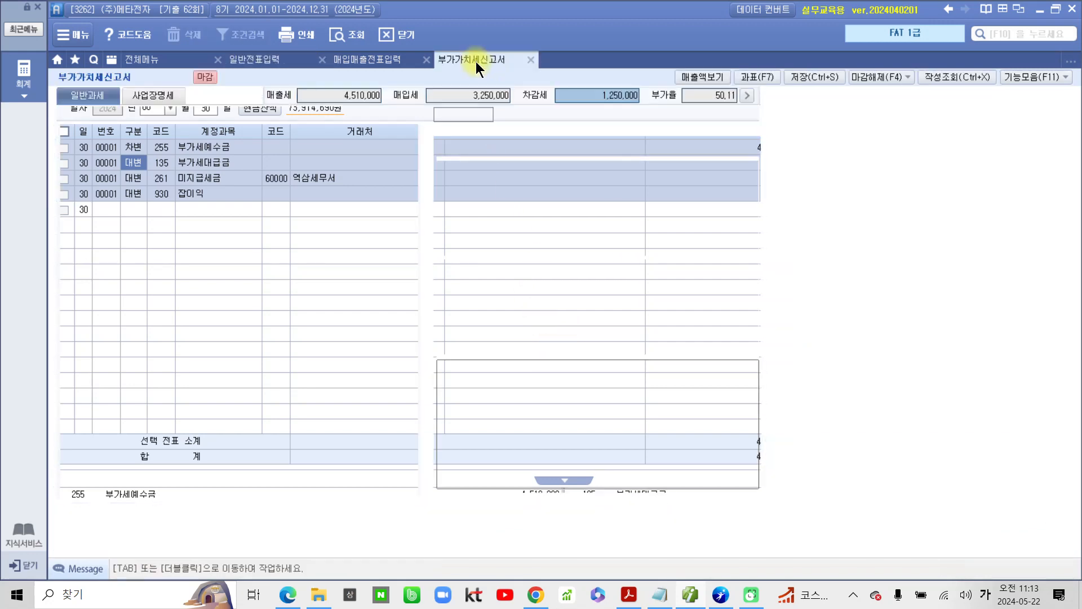
{"action": "key", "text": "ctrl+2"}
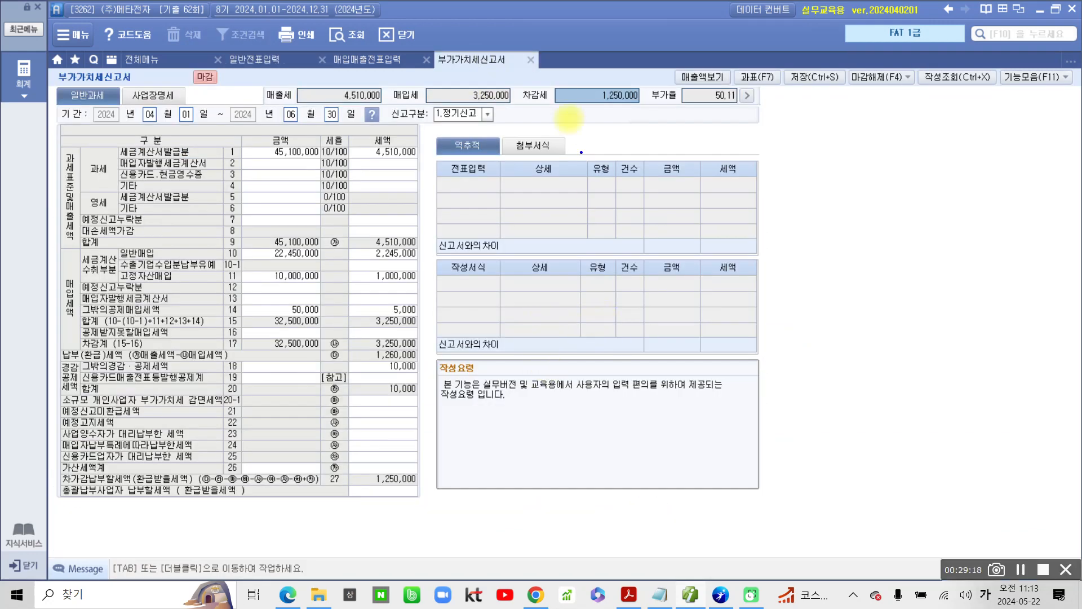
{"action": "left_click_drag", "start_coordinate": [523, 72], "coordinate": [653, 112]}
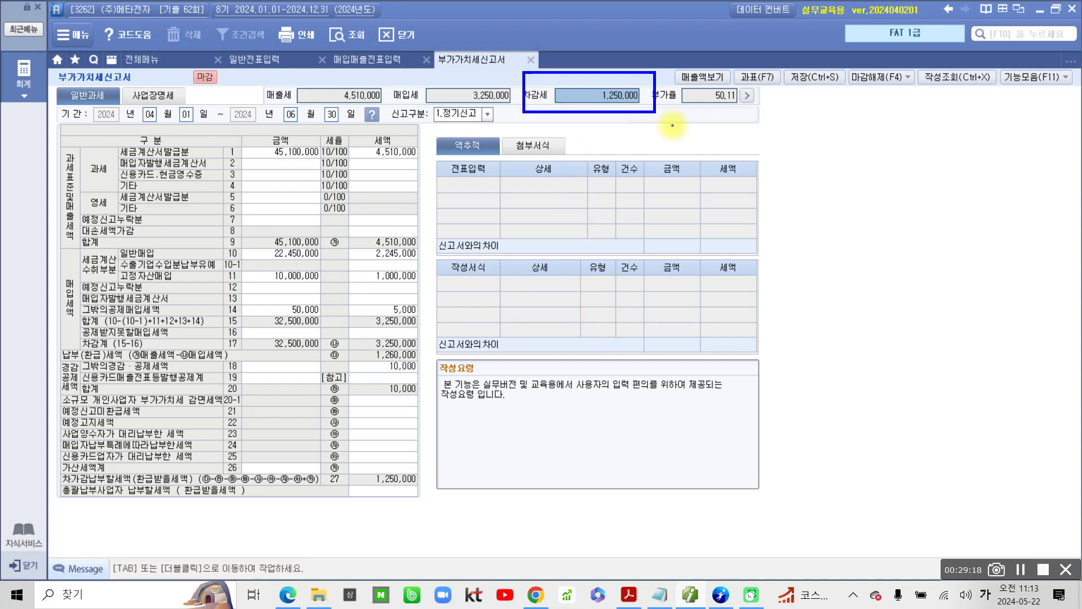
{"action": "mouse_move", "coordinate": [618, 113]}
{"action": "left_mouse_down"}
{"action": "mouse_move", "coordinate": [650, 193]}
{"action": "mouse_move", "coordinate": [704, 176]}
{"action": "left_mouse_up"}
{"action": "mouse_move", "coordinate": [727, 152]}
{"action": "left_mouse_down"}
{"action": "mouse_move", "coordinate": [730, 194]}
{"action": "mouse_move", "coordinate": [758, 160]}
{"action": "left_mouse_up"}
{"action": "left_click_drag", "start_coordinate": [735, 181], "coordinate": [755, 172]}
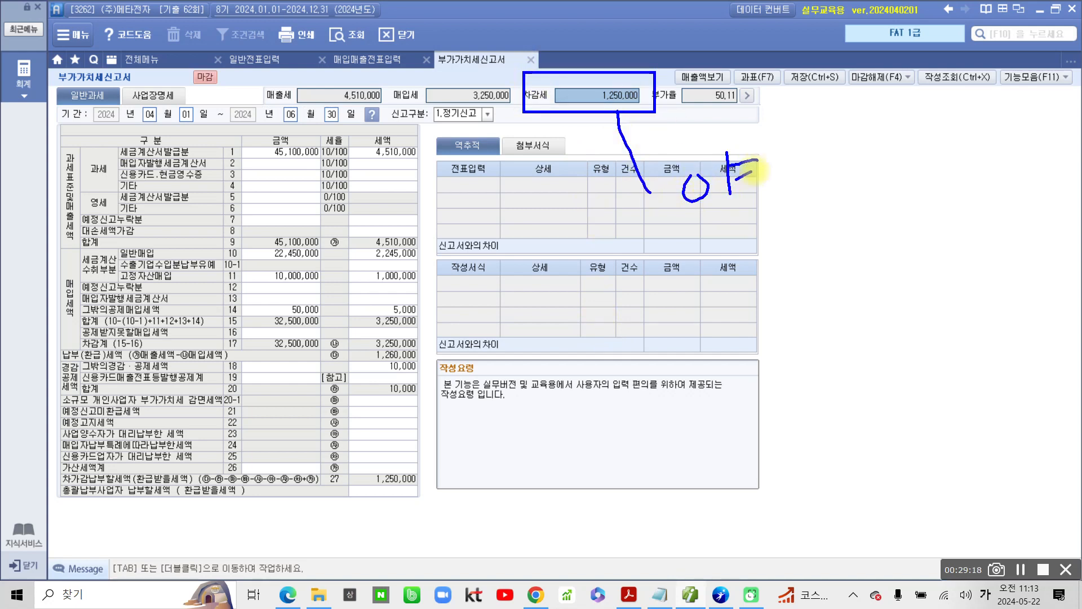
{"action": "left_click_drag", "start_coordinate": [738, 209], "coordinate": [733, 211]}
{"action": "mouse_move", "coordinate": [785, 153]}
{"action": "left_mouse_down"}
{"action": "mouse_move", "coordinate": [776, 187]}
{"action": "mouse_move", "coordinate": [807, 178]}
{"action": "left_mouse_up"}
{"action": "mouse_move", "coordinate": [773, 192]}
{"action": "left_mouse_down"}
{"action": "mouse_move", "coordinate": [818, 184]}
{"action": "mouse_move", "coordinate": [803, 207]}
{"action": "left_mouse_up"}
{"action": "mouse_move", "coordinate": [724, 288]}
{"action": "left_mouse_down"}
{"action": "mouse_move", "coordinate": [705, 286]}
{"action": "mouse_move", "coordinate": [716, 274]}
{"action": "left_mouse_up"}
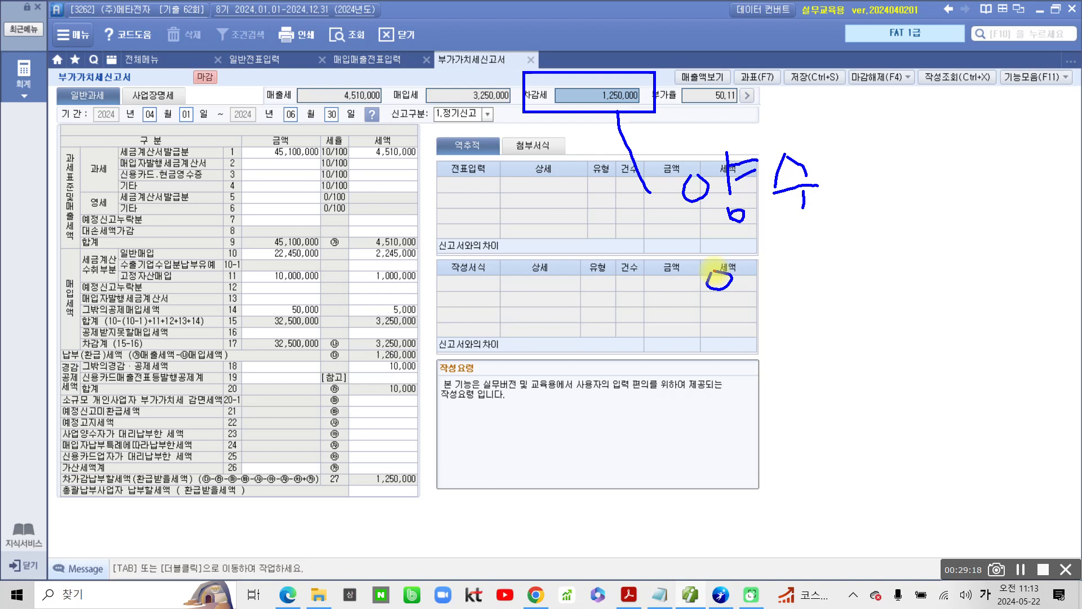
{"action": "left_click_drag", "start_coordinate": [724, 274], "coordinate": [714, 275]}
{"action": "left_click_drag", "start_coordinate": [676, 321], "coordinate": [765, 303]}
{"action": "mouse_move", "coordinate": [711, 331]}
{"action": "left_mouse_down"}
{"action": "mouse_move", "coordinate": [754, 345]}
{"action": "mouse_move", "coordinate": [788, 279]}
{"action": "left_mouse_up"}
{"action": "left_click_drag", "start_coordinate": [788, 288], "coordinate": [829, 317]}
{"action": "left_click_drag", "start_coordinate": [814, 331], "coordinate": [818, 351]}
{"action": "left_click_drag", "start_coordinate": [530, 140], "coordinate": [556, 135]}
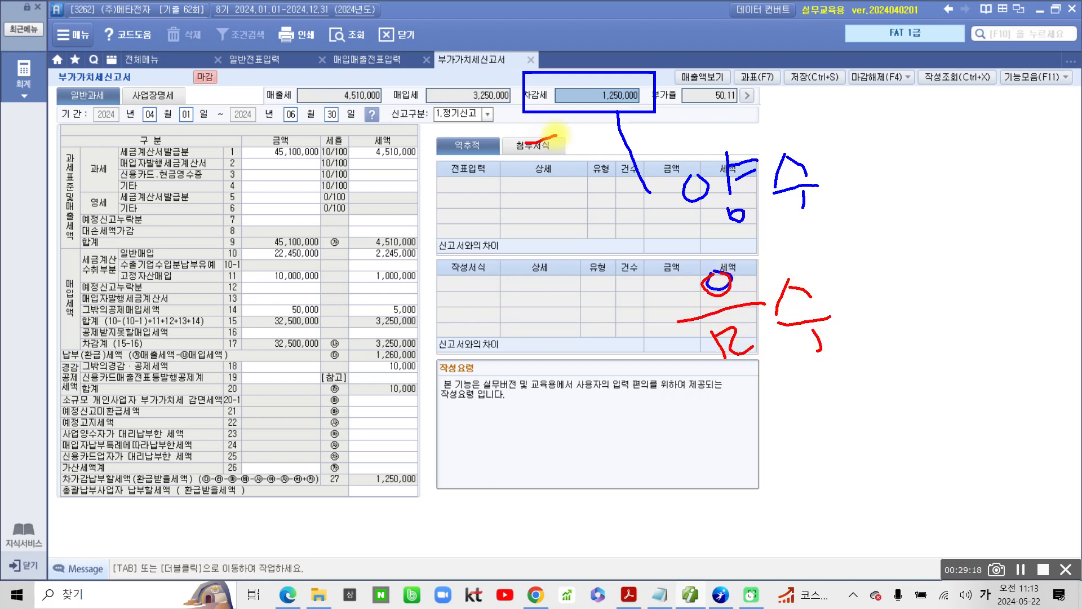
{"action": "left_click_drag", "start_coordinate": [588, 102], "coordinate": [577, 135]}
{"action": "mouse_move", "coordinate": [610, 112]}
{"action": "left_mouse_down"}
{"action": "mouse_move", "coordinate": [621, 143]}
{"action": "mouse_move", "coordinate": [631, 112]}
{"action": "left_mouse_up"}
{"action": "left_click_drag", "start_coordinate": [642, 110], "coordinate": [673, 150]}
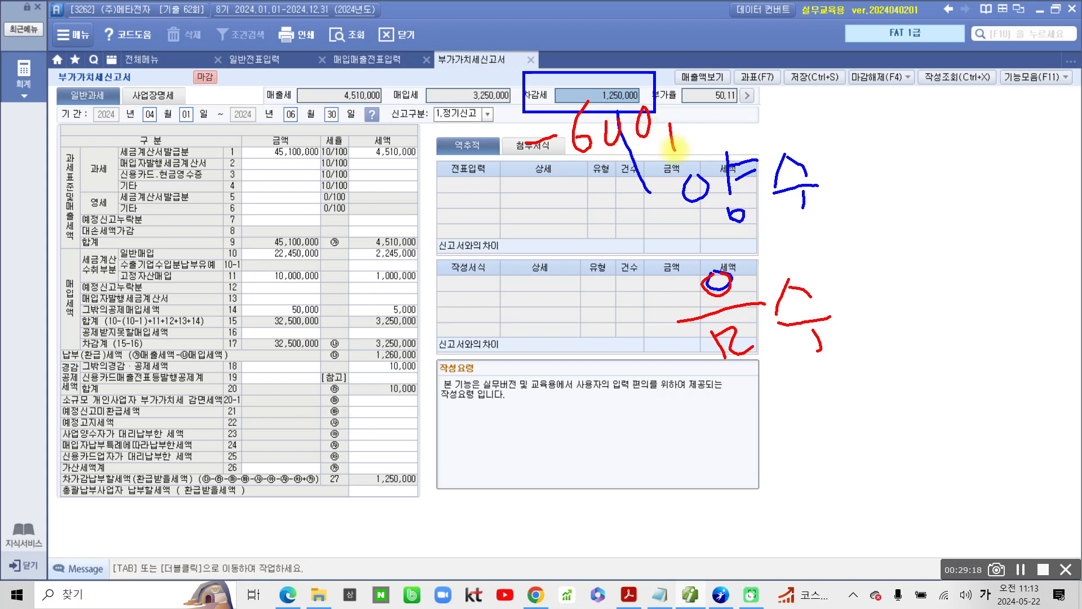
{"action": "mouse_move", "coordinate": [691, 97]}
{"action": "left_mouse_down"}
{"action": "mouse_move", "coordinate": [711, 115]}
{"action": "mouse_move", "coordinate": [742, 82]}
{"action": "left_mouse_up"}
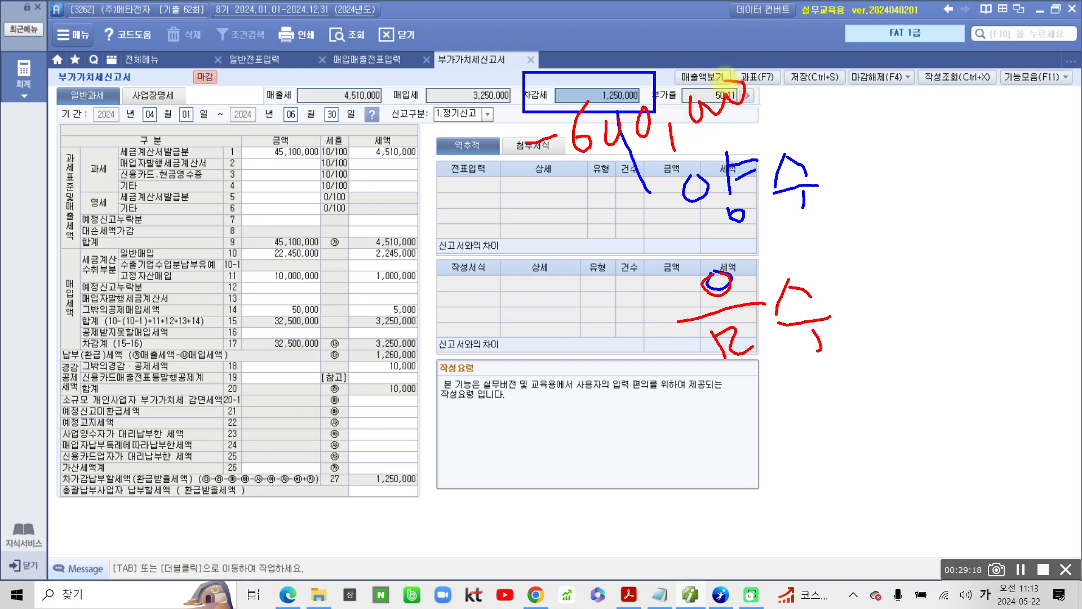
{"action": "left_click_drag", "start_coordinate": [539, 184], "coordinate": [755, 119]}
{"action": "mouse_move", "coordinate": [596, 223]}
{"action": "left_mouse_down"}
{"action": "mouse_move", "coordinate": [606, 296]}
{"action": "mouse_move", "coordinate": [654, 336]}
{"action": "mouse_move", "coordinate": [676, 337]}
{"action": "left_mouse_up"}
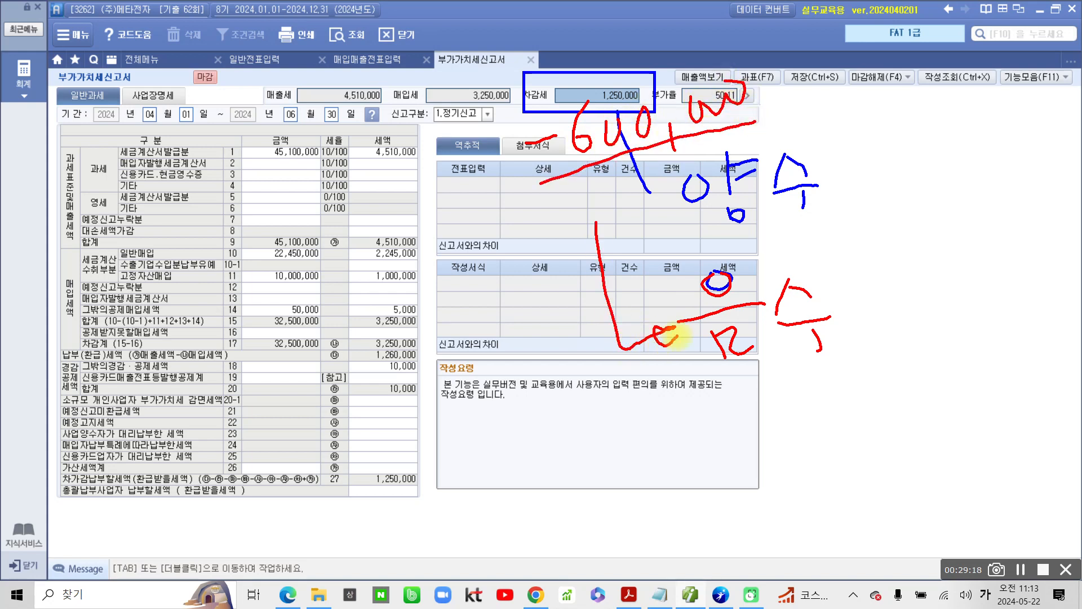
{"action": "left_click_drag", "start_coordinate": [749, 379], "coordinate": [774, 467]}
{"action": "mouse_move", "coordinate": [789, 386]}
{"action": "left_mouse_down"}
{"action": "mouse_move", "coordinate": [794, 431]}
{"action": "mouse_move", "coordinate": [812, 407]}
{"action": "mouse_move", "coordinate": [811, 422]}
{"action": "left_mouse_up"}
{"action": "left_click_drag", "start_coordinate": [837, 369], "coordinate": [837, 427]}
{"action": "mouse_move", "coordinate": [867, 355]}
{"action": "left_mouse_down"}
{"action": "mouse_move", "coordinate": [857, 407]}
{"action": "mouse_move", "coordinate": [892, 373]}
{"action": "left_mouse_up"}
{"action": "mouse_move", "coordinate": [856, 406]}
{"action": "left_mouse_down"}
{"action": "mouse_move", "coordinate": [908, 389]}
{"action": "mouse_move", "coordinate": [895, 420]}
{"action": "left_mouse_up"}
{"action": "mouse_move", "coordinate": [911, 354]}
{"action": "left_mouse_down"}
{"action": "mouse_move", "coordinate": [941, 373]}
{"action": "mouse_move", "coordinate": [924, 423]}
{"action": "left_mouse_up"}
{"action": "left_click_drag", "start_coordinate": [931, 386], "coordinate": [966, 417]}
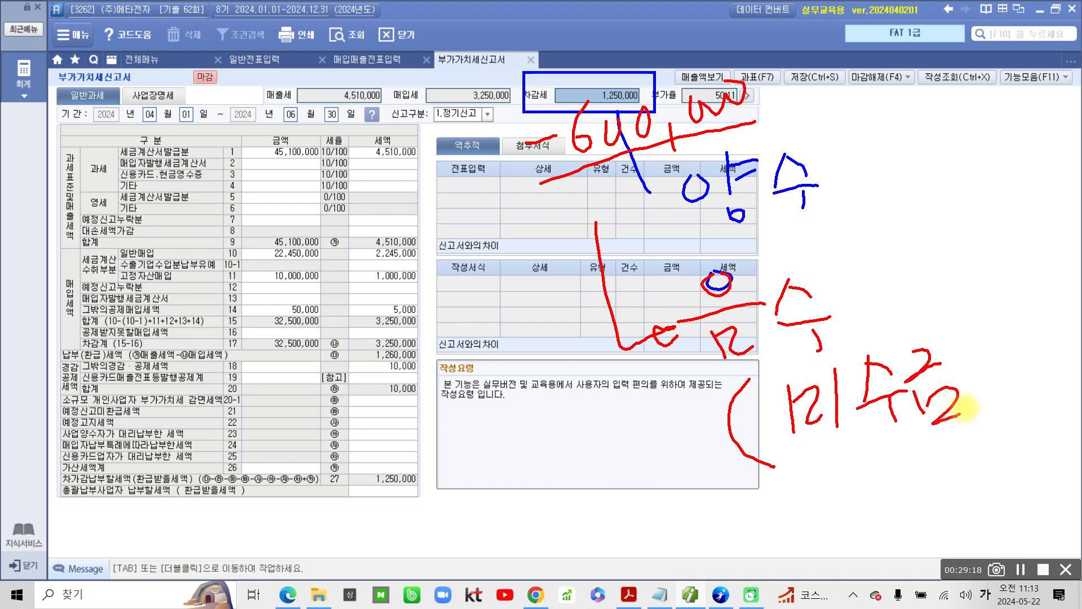
{"action": "left_click_drag", "start_coordinate": [975, 345], "coordinate": [967, 450]}
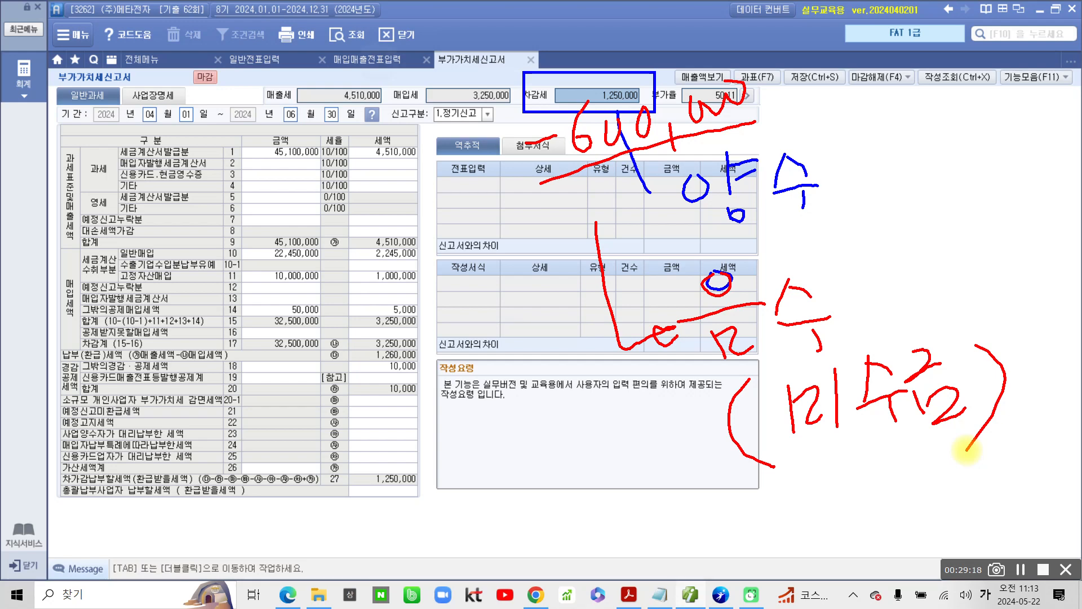
{"action": "left_click_drag", "start_coordinate": [376, 61], "coordinate": [378, 124]}
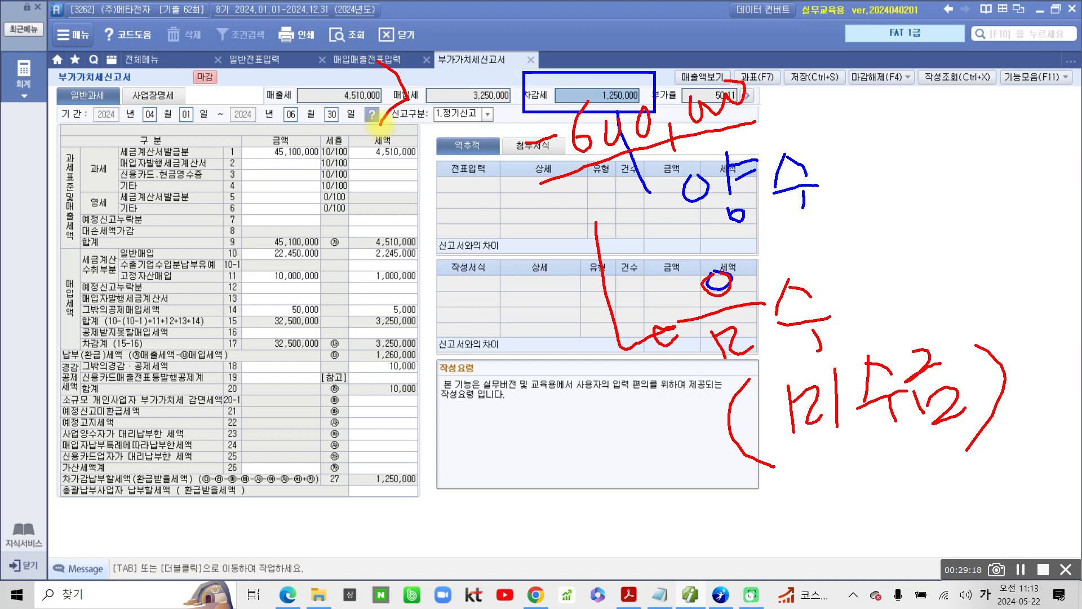
{"action": "left_click_drag", "start_coordinate": [628, 417], "coordinate": [672, 455]}
{"action": "mouse_move", "coordinate": [669, 456]}
{"action": "left_mouse_down"}
{"action": "mouse_move", "coordinate": [636, 498]}
{"action": "mouse_move", "coordinate": [680, 480]}
{"action": "left_mouse_up"}
{"action": "mouse_move", "coordinate": [679, 422]}
{"action": "left_mouse_down"}
{"action": "mouse_move", "coordinate": [687, 494]}
{"action": "mouse_move", "coordinate": [709, 458]}
{"action": "left_mouse_up"}
{"action": "left_click_drag", "start_coordinate": [682, 394], "coordinate": [708, 508]}
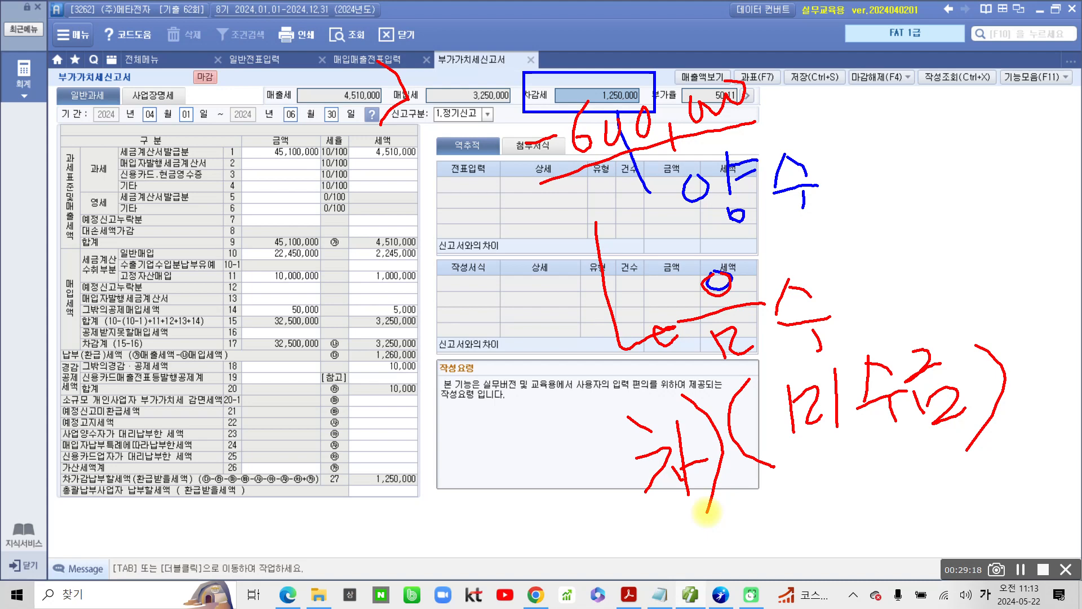
{"action": "key", "text": "Escape"}
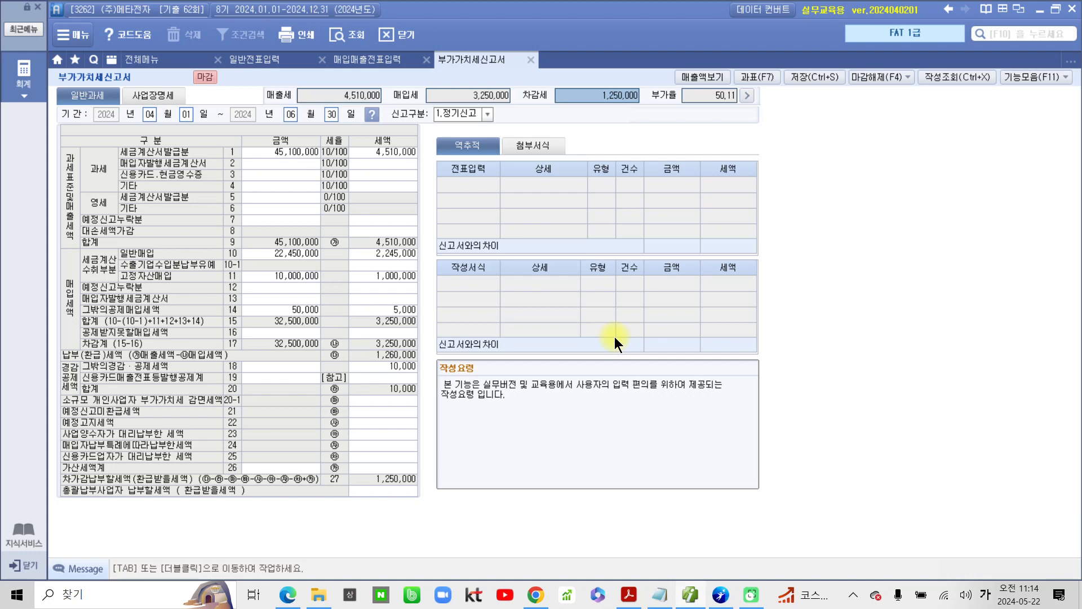
Step: Switch to the exam PDF in Acrobat, check question 6's instructions and go to the 수동결산 및 자동결산 question
{"action": "left_click", "coordinate": [615, 585]}
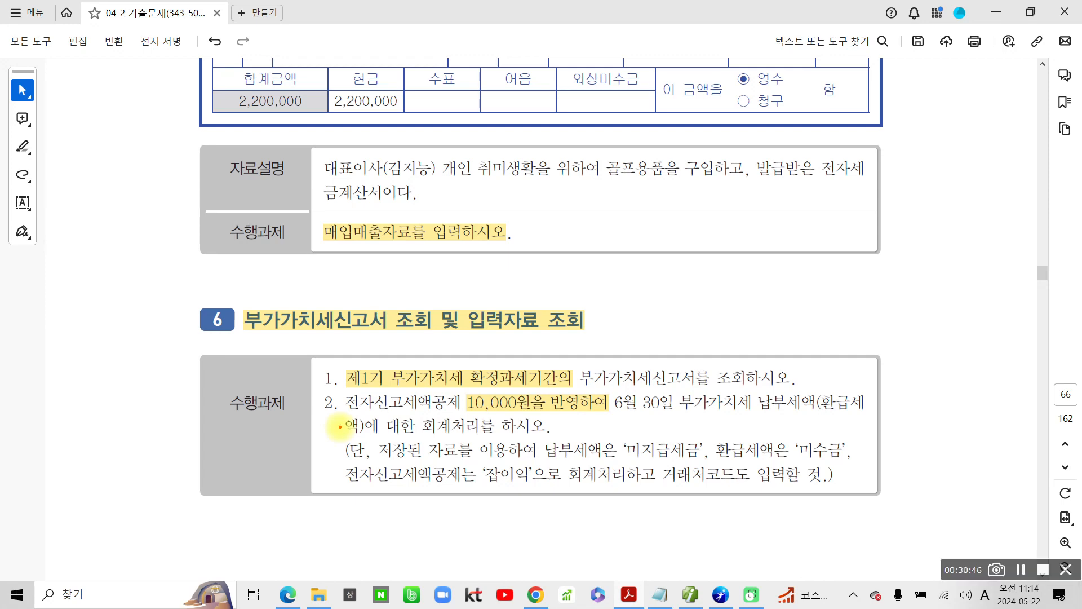
{"action": "mouse_move", "coordinate": [200, 360]}
{"action": "left_mouse_down"}
{"action": "mouse_move", "coordinate": [169, 282]}
{"action": "mouse_move", "coordinate": [204, 365]}
{"action": "mouse_move", "coordinate": [245, 316]}
{"action": "mouse_move", "coordinate": [197, 360]}
{"action": "left_mouse_up"}
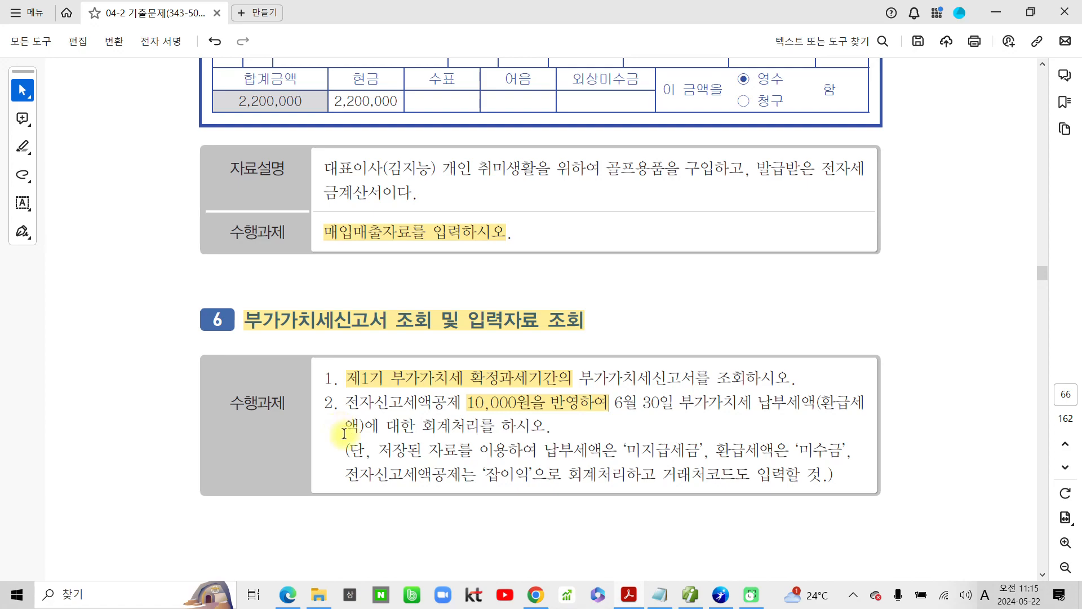
{"action": "scroll", "coordinate": [434, 393], "scroll_direction": "down", "scroll_amount": 6}
{"action": "scroll", "coordinate": [442, 400], "scroll_direction": "down", "scroll_amount": 15}
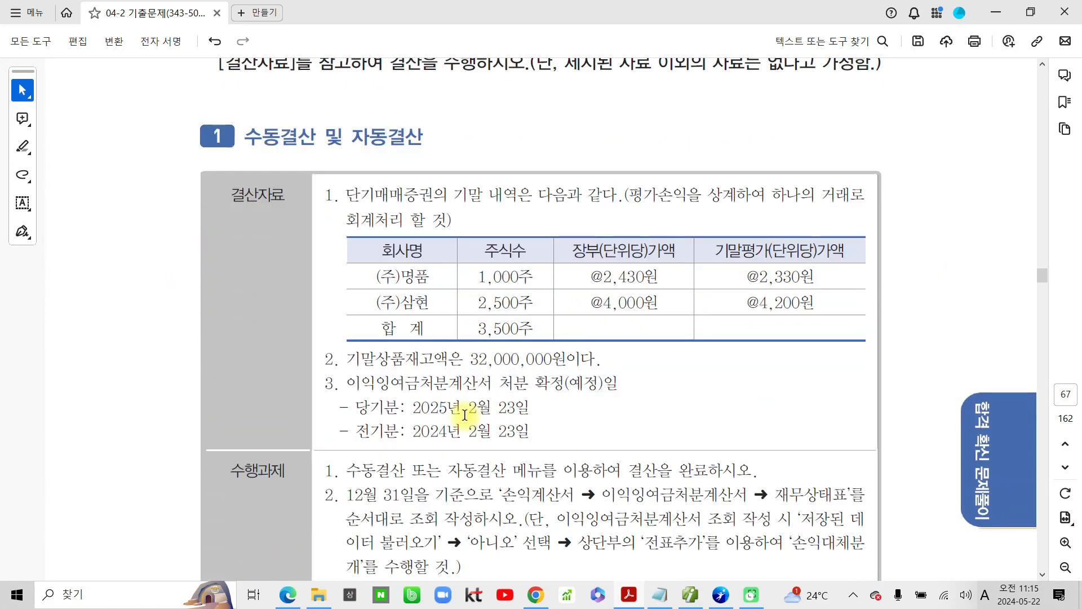
{"action": "scroll", "coordinate": [464, 415], "scroll_direction": "down", "scroll_amount": 1}
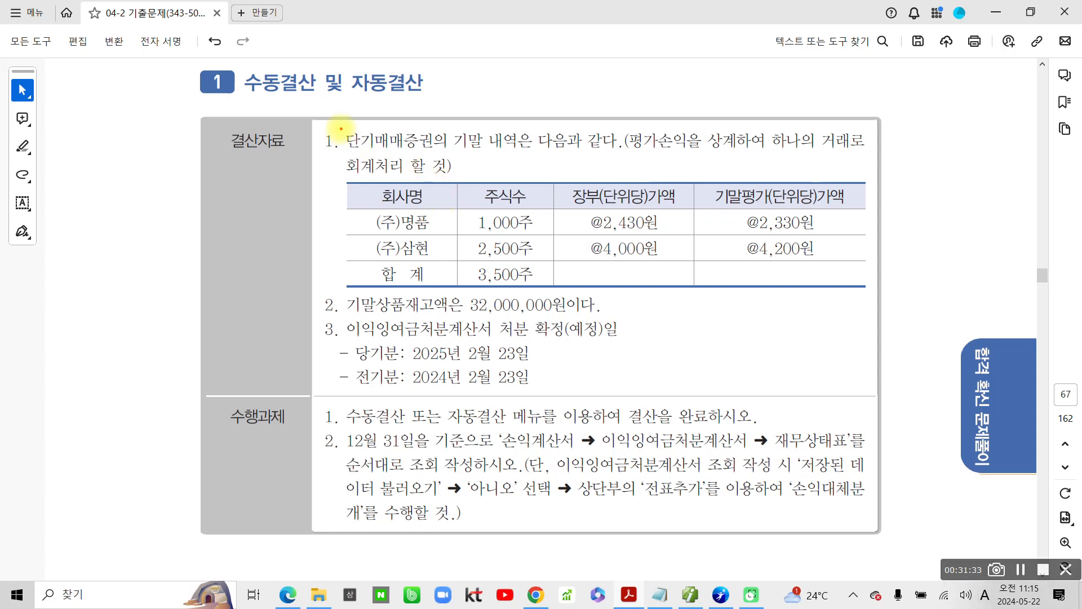
Step: Read closing item 1 in the exam PDF, marking 단기매매증권, 하나의 거래로 and the valuation rows of (주)명품 and (주)삼현
{"action": "mouse_move", "coordinate": [341, 129]}
{"action": "left_mouse_down"}
{"action": "mouse_move", "coordinate": [373, 153]}
{"action": "mouse_move", "coordinate": [435, 153]}
{"action": "left_mouse_up"}
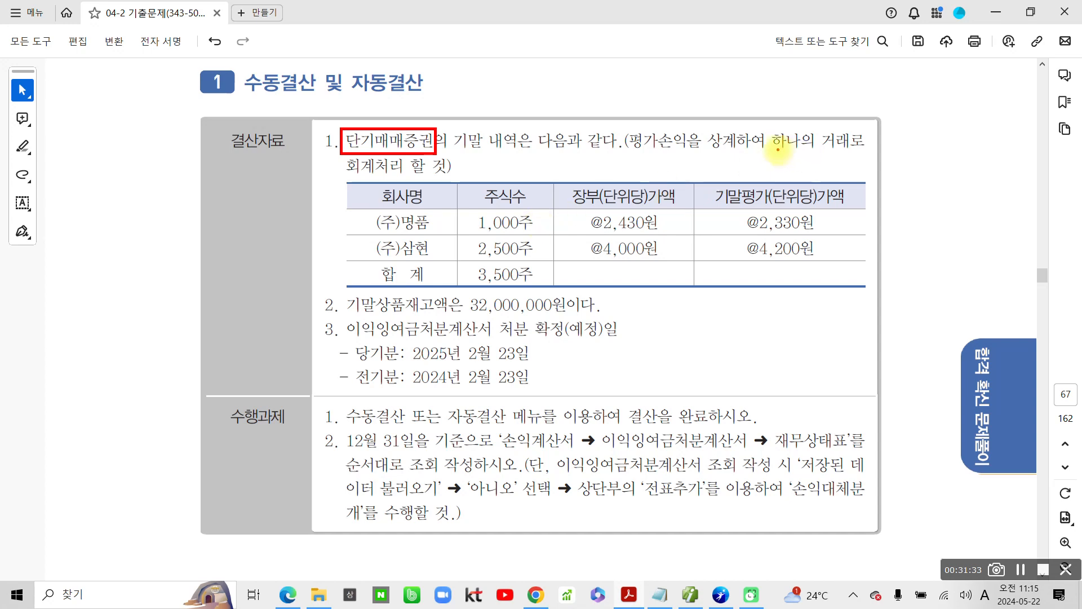
{"action": "mouse_move", "coordinate": [765, 149]}
{"action": "left_mouse_down"}
{"action": "mouse_move", "coordinate": [868, 148]}
{"action": "mouse_move", "coordinate": [823, 121]}
{"action": "mouse_move", "coordinate": [767, 145]}
{"action": "left_mouse_up"}
{"action": "mouse_move", "coordinate": [847, 218]}
{"action": "left_mouse_down"}
{"action": "mouse_move", "coordinate": [860, 217]}
{"action": "mouse_move", "coordinate": [861, 255]}
{"action": "left_mouse_up"}
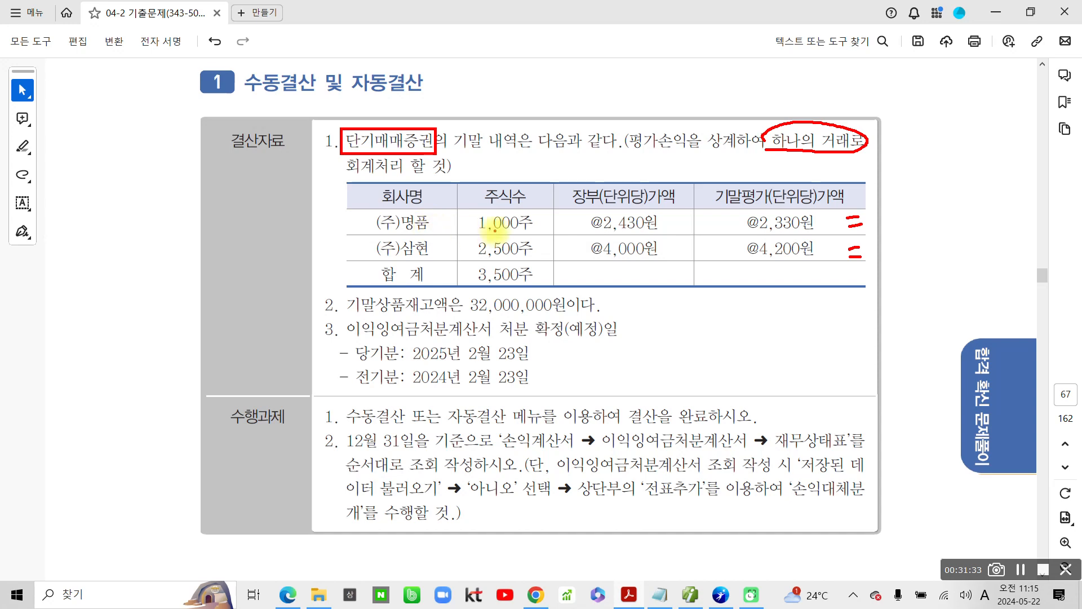
Step: Work out the valuation differences beside the share table: △100,000 for (주)명품, 500,000 for (주)삼현 and a net 400,000
{"action": "left_click_drag", "start_coordinate": [465, 232], "coordinate": [544, 231]}
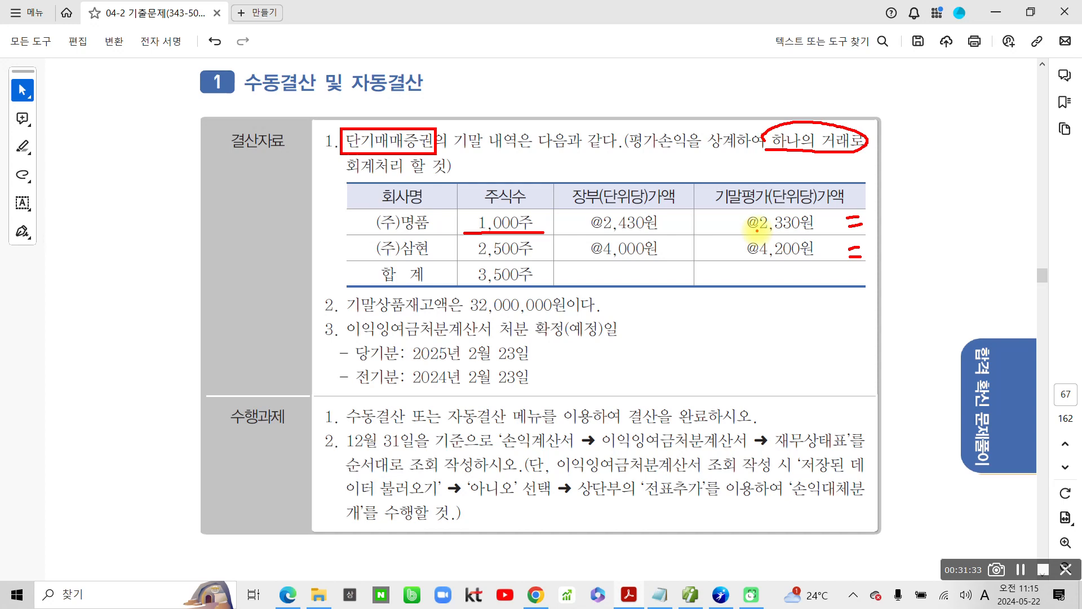
{"action": "mouse_move", "coordinate": [897, 196]}
{"action": "left_mouse_down"}
{"action": "mouse_move", "coordinate": [884, 221]}
{"action": "mouse_move", "coordinate": [912, 220]}
{"action": "mouse_move", "coordinate": [898, 198]}
{"action": "mouse_move", "coordinate": [950, 212]}
{"action": "mouse_move", "coordinate": [990, 192]}
{"action": "mouse_move", "coordinate": [1002, 221]}
{"action": "mouse_move", "coordinate": [1068, 182]}
{"action": "left_mouse_up"}
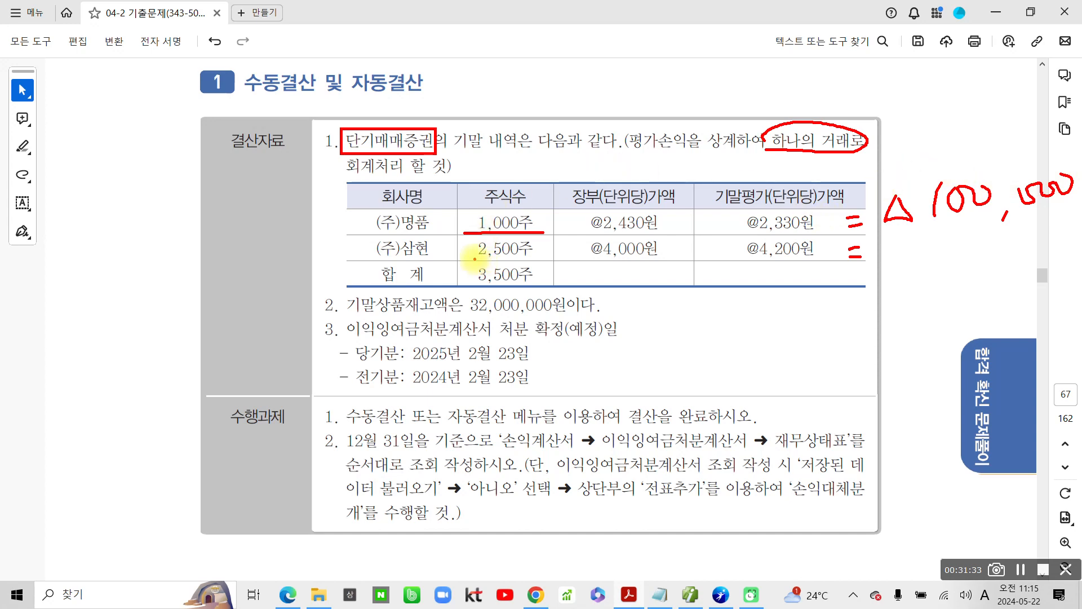
{"action": "left_click_drag", "start_coordinate": [467, 257], "coordinate": [544, 259]}
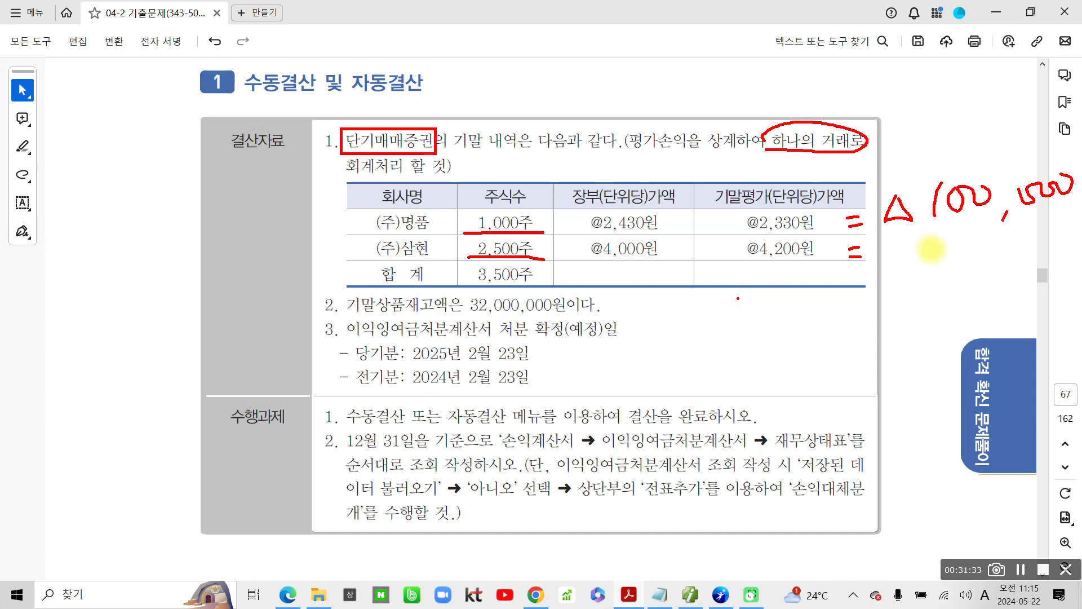
{"action": "mouse_move", "coordinate": [931, 249]}
{"action": "left_mouse_down"}
{"action": "mouse_move", "coordinate": [930, 271]}
{"action": "mouse_move", "coordinate": [958, 244]}
{"action": "mouse_move", "coordinate": [983, 244]}
{"action": "mouse_move", "coordinate": [1002, 270]}
{"action": "mouse_move", "coordinate": [1065, 243]}
{"action": "mouse_move", "coordinate": [1059, 237]}
{"action": "left_mouse_up"}
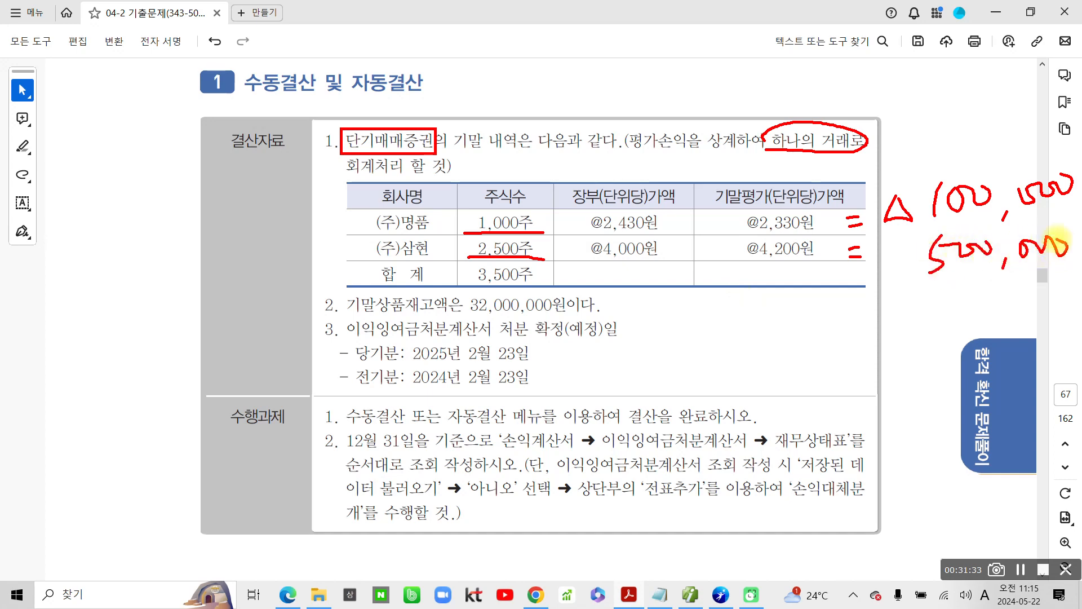
{"action": "left_click_drag", "start_coordinate": [807, 294], "coordinate": [1076, 274]}
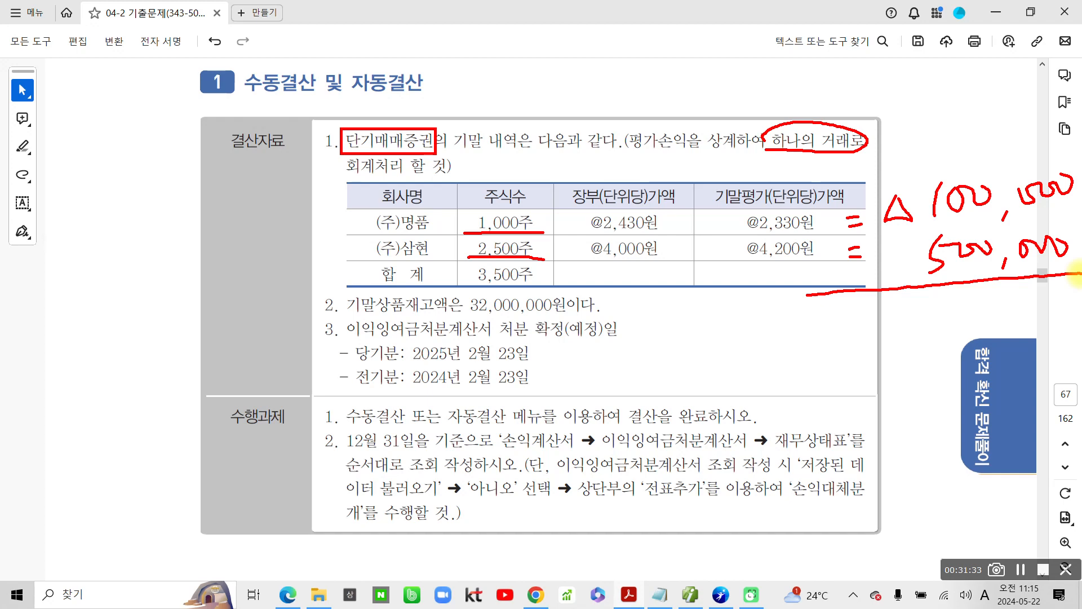
{"action": "mouse_move", "coordinate": [946, 284]}
{"action": "left_mouse_down"}
{"action": "mouse_move", "coordinate": [942, 316]}
{"action": "mouse_move", "coordinate": [963, 316]}
{"action": "left_mouse_up"}
{"action": "mouse_move", "coordinate": [940, 287]}
{"action": "left_mouse_down"}
{"action": "mouse_move", "coordinate": [938, 326]}
{"action": "mouse_move", "coordinate": [970, 293]}
{"action": "mouse_move", "coordinate": [1009, 296]}
{"action": "mouse_move", "coordinate": [1023, 334]}
{"action": "left_mouse_up"}
{"action": "mouse_move", "coordinate": [1048, 288]}
{"action": "left_mouse_down"}
{"action": "mouse_move", "coordinate": [1045, 316]}
{"action": "mouse_move", "coordinate": [1055, 287]}
{"action": "mouse_move", "coordinate": [1069, 298]}
{"action": "left_mouse_up"}
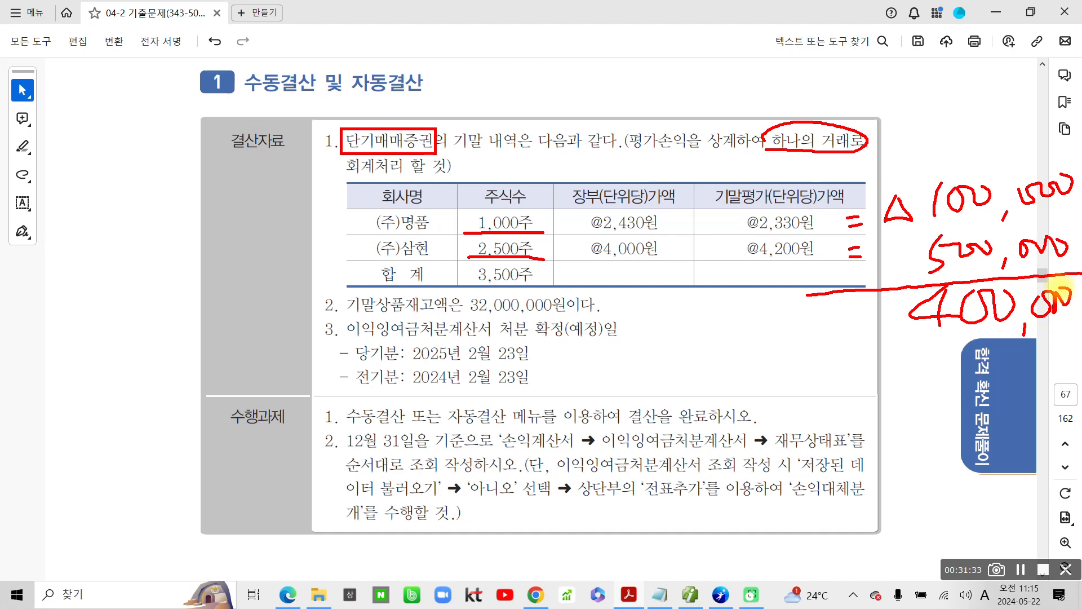
Step: Sketch the 차변 and 대변 sides of the 단기매매증권 valuation entry over the question, then clear all the notes
{"action": "mouse_move", "coordinate": [275, 84]}
{"action": "left_mouse_down"}
{"action": "mouse_move", "coordinate": [305, 109]}
{"action": "mouse_move", "coordinate": [259, 150]}
{"action": "left_mouse_up"}
{"action": "left_click_drag", "start_coordinate": [292, 123], "coordinate": [300, 143]}
{"action": "mouse_move", "coordinate": [312, 88]}
{"action": "left_mouse_down"}
{"action": "mouse_move", "coordinate": [310, 136]}
{"action": "mouse_move", "coordinate": [326, 133]}
{"action": "mouse_move", "coordinate": [305, 180]}
{"action": "left_mouse_up"}
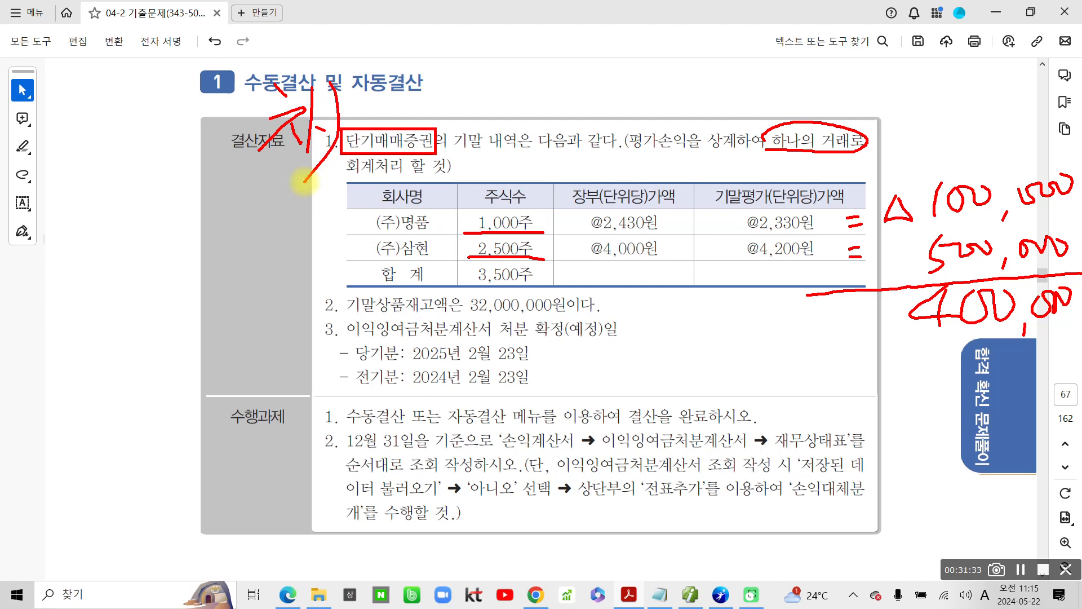
{"action": "mouse_move", "coordinate": [558, 76]}
{"action": "left_mouse_down"}
{"action": "mouse_move", "coordinate": [586, 70]}
{"action": "mouse_move", "coordinate": [585, 110]}
{"action": "left_mouse_up"}
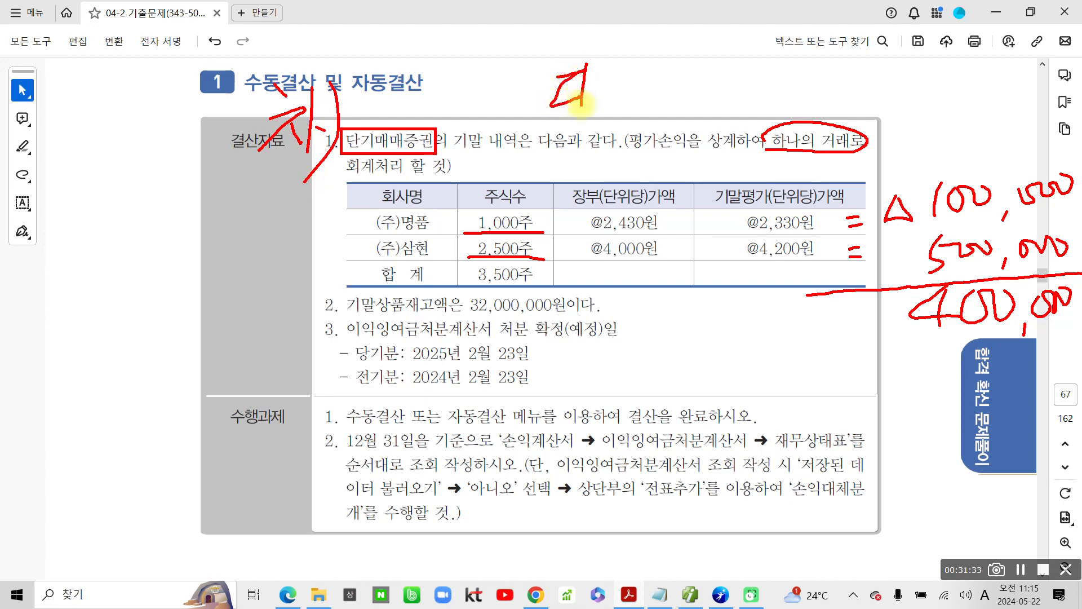
{"action": "left_click_drag", "start_coordinate": [594, 62], "coordinate": [589, 121]}
{"action": "mouse_move", "coordinate": [654, 45]}
{"action": "left_mouse_down"}
{"action": "mouse_move", "coordinate": [631, 59]}
{"action": "mouse_move", "coordinate": [658, 71]}
{"action": "left_mouse_up"}
{"action": "left_click_drag", "start_coordinate": [668, 41], "coordinate": [668, 68]}
{"action": "mouse_move", "coordinate": [669, 54]}
{"action": "left_mouse_down"}
{"action": "mouse_move", "coordinate": [682, 51]}
{"action": "mouse_move", "coordinate": [683, 82]}
{"action": "left_mouse_up"}
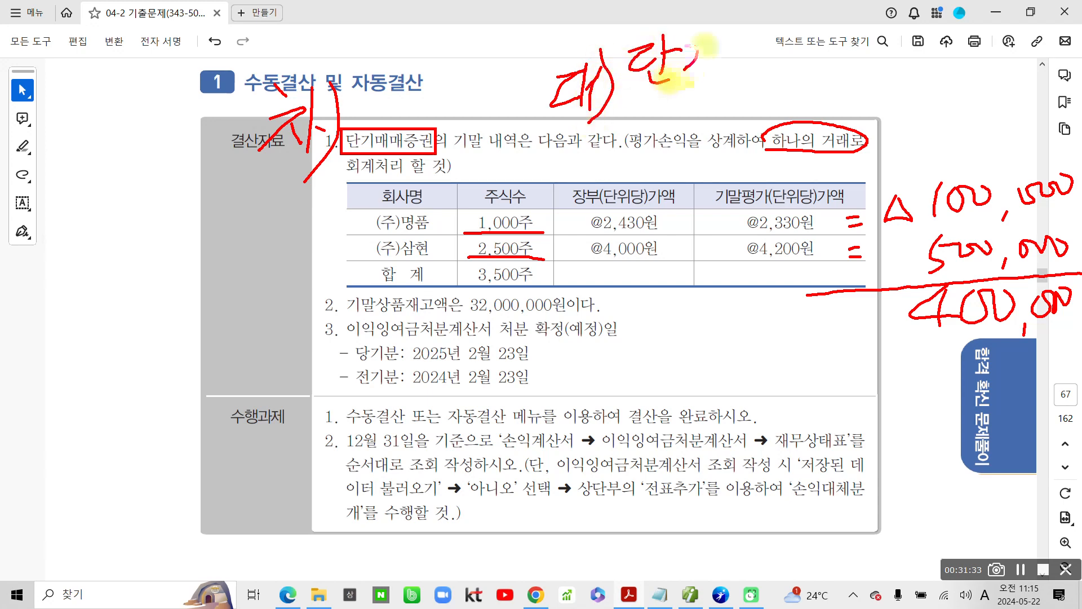
{"action": "mouse_move", "coordinate": [703, 36]}
{"action": "left_mouse_down"}
{"action": "mouse_move", "coordinate": [705, 78]}
{"action": "mouse_move", "coordinate": [733, 63]}
{"action": "left_mouse_up"}
{"action": "mouse_move", "coordinate": [760, 45]}
{"action": "left_mouse_down"}
{"action": "mouse_move", "coordinate": [773, 85]}
{"action": "mouse_move", "coordinate": [806, 40]}
{"action": "mouse_move", "coordinate": [807, 76]}
{"action": "left_mouse_up"}
{"action": "mouse_move", "coordinate": [828, 28]}
{"action": "left_mouse_down"}
{"action": "mouse_move", "coordinate": [845, 70]}
{"action": "mouse_move", "coordinate": [865, 49]}
{"action": "mouse_move", "coordinate": [896, 50]}
{"action": "mouse_move", "coordinate": [908, 76]}
{"action": "left_mouse_up"}
{"action": "mouse_move", "coordinate": [620, 83]}
{"action": "left_mouse_down"}
{"action": "mouse_move", "coordinate": [676, 107]}
{"action": "mouse_move", "coordinate": [701, 135]}
{"action": "mouse_move", "coordinate": [733, 113]}
{"action": "mouse_move", "coordinate": [743, 141]}
{"action": "mouse_move", "coordinate": [774, 104]}
{"action": "mouse_move", "coordinate": [839, 129]}
{"action": "left_mouse_up"}
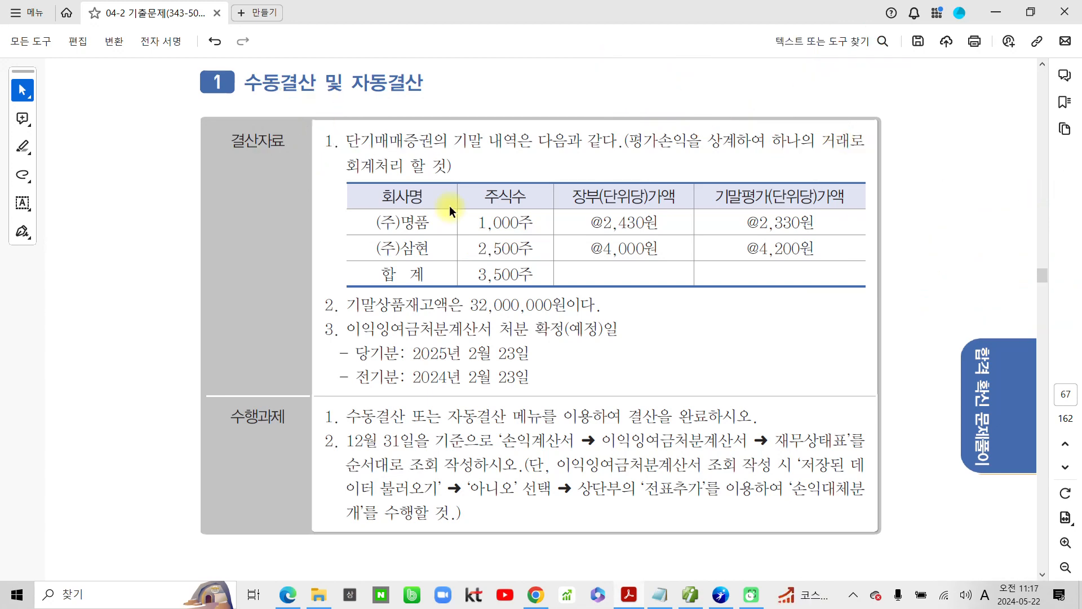
Step: Switch to the accounting program and set 일반전표입력 to December 31
{"action": "left_click", "coordinate": [694, 594]}
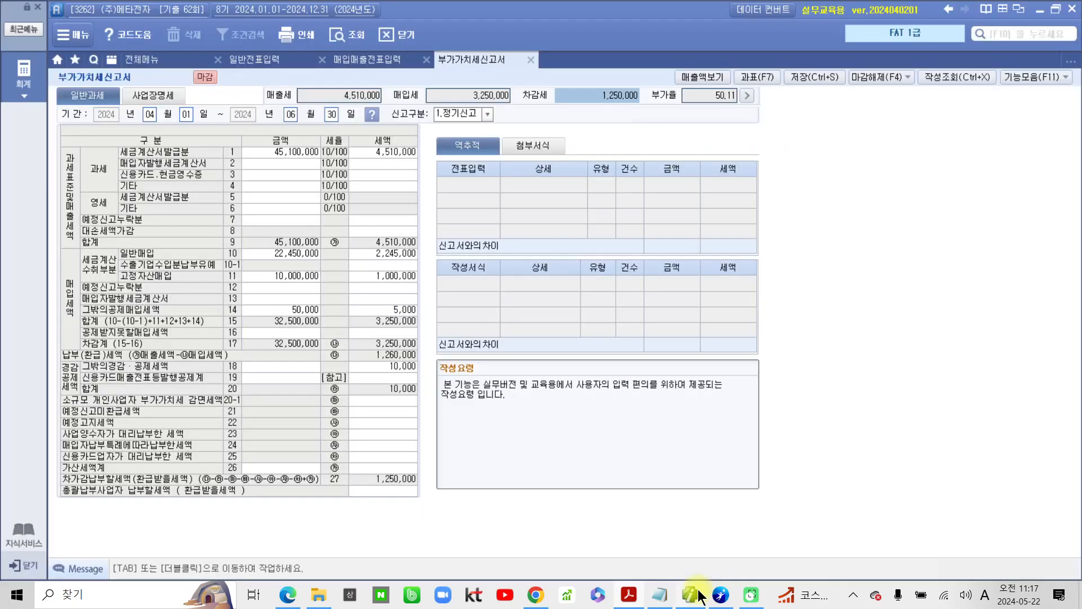
{"action": "left_click", "coordinate": [260, 58]}
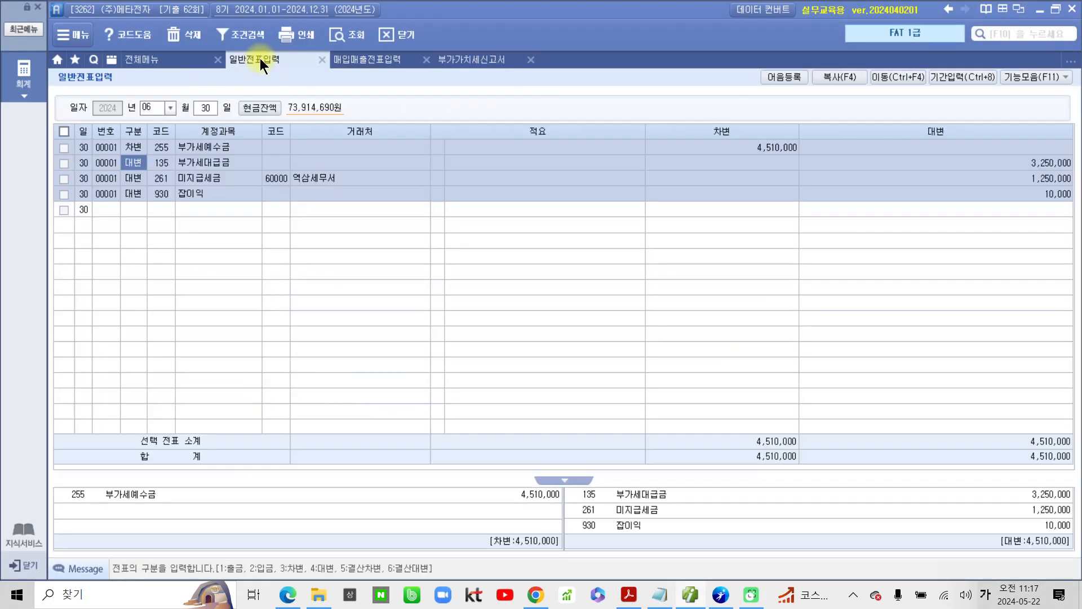
{"action": "left_click", "coordinate": [169, 104]}
{"action": "left_click", "coordinate": [169, 104]}
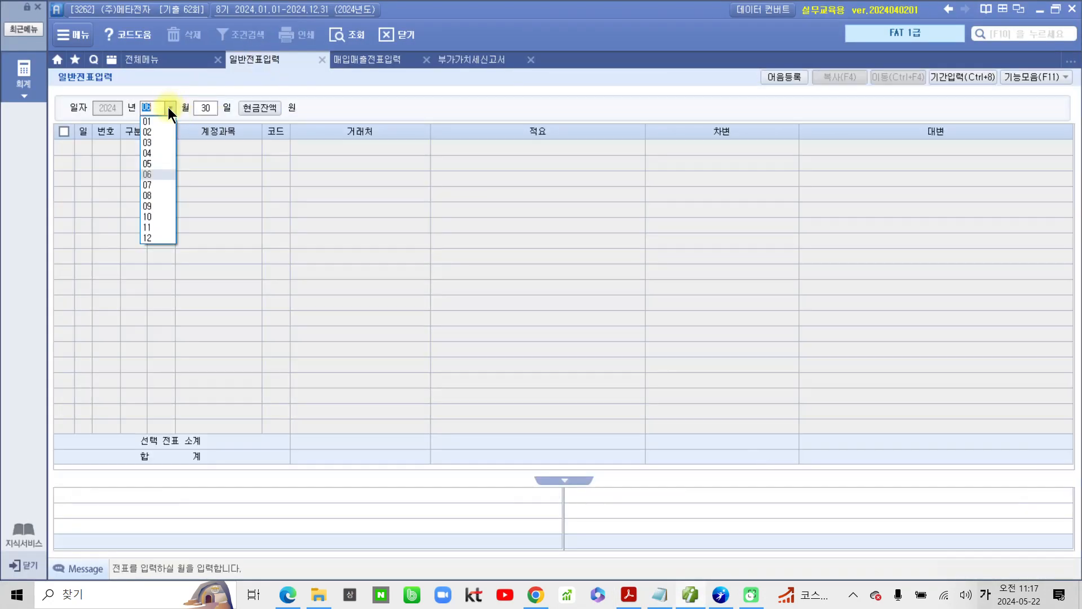
{"action": "left_click", "coordinate": [160, 236]}
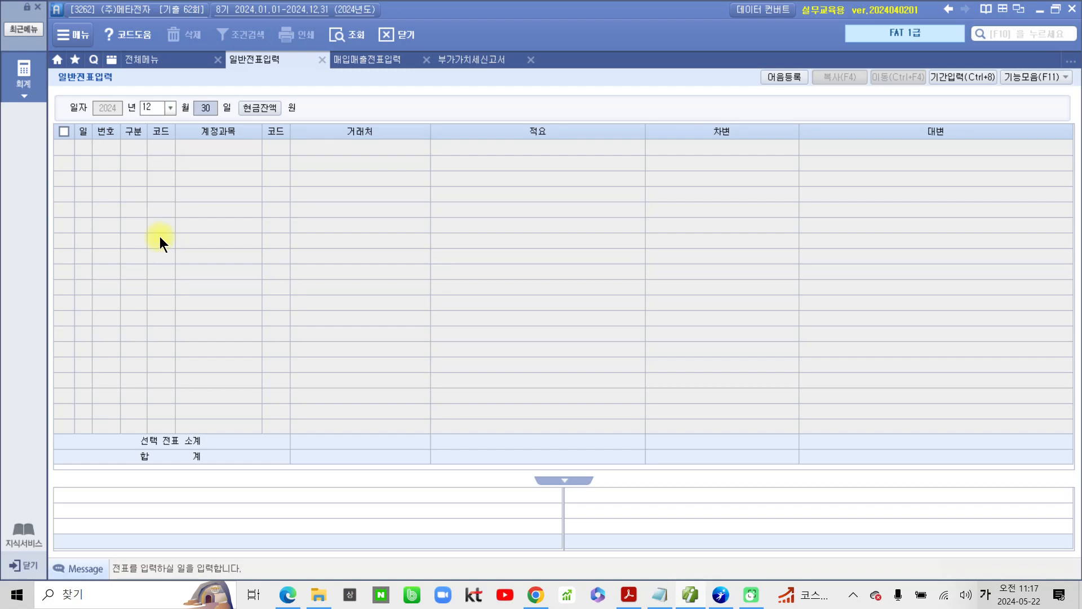
{"action": "type", "text": "31"}
{"action": "key", "text": "Return"}
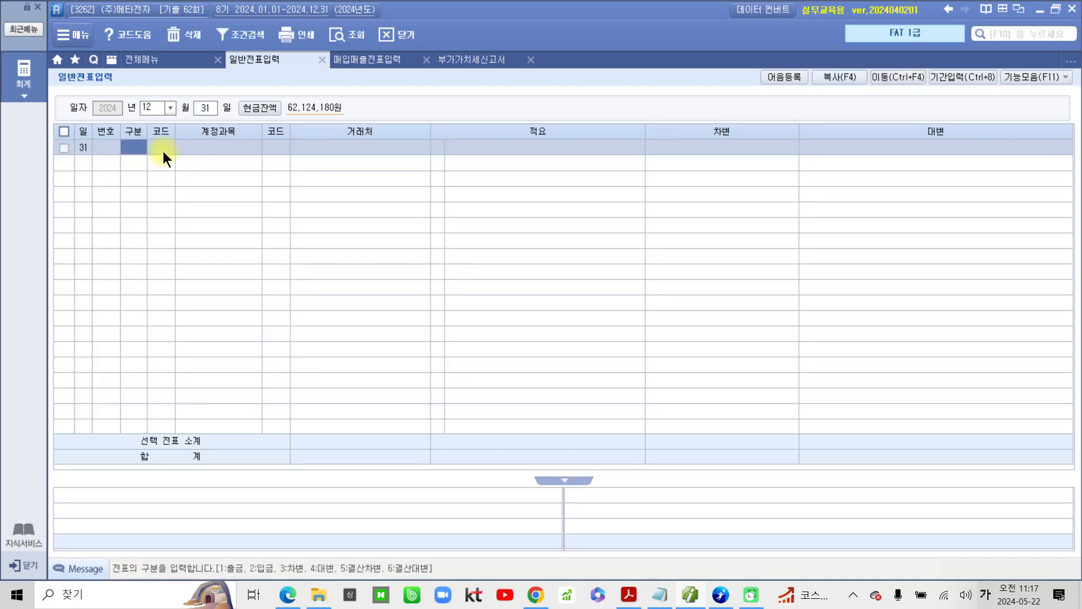
Step: Add a 차변 line for account 107 단기매매증권 with an amount of 400,000, leaving its 거래처 and 적요 blank
{"action": "type", "text": "3"}
{"action": "key", "text": "Return"}
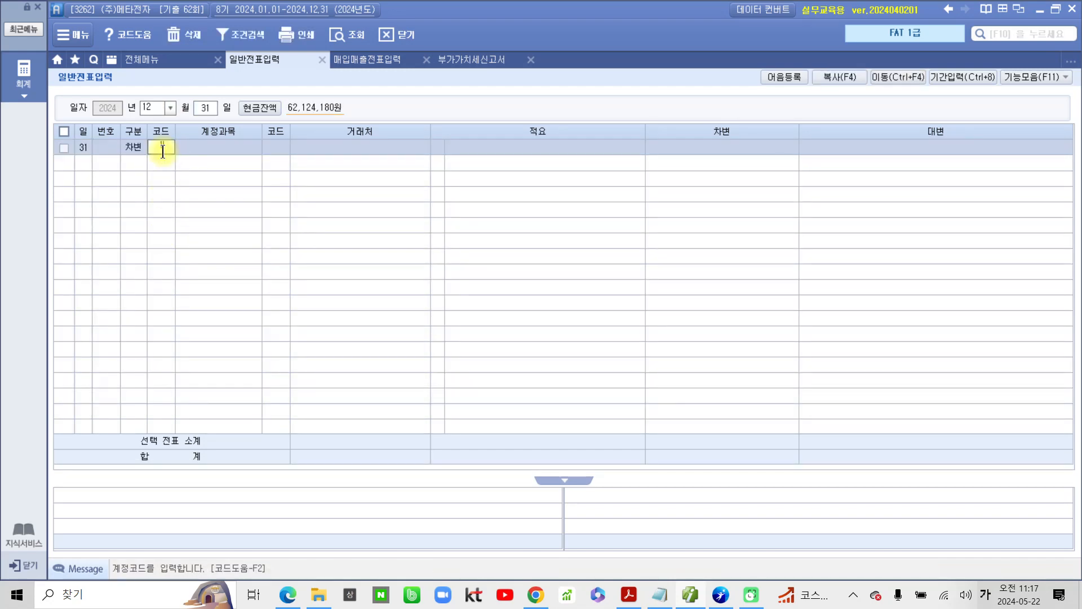
{"action": "type", "text": "107"}
{"action": "key", "text": "Return"}
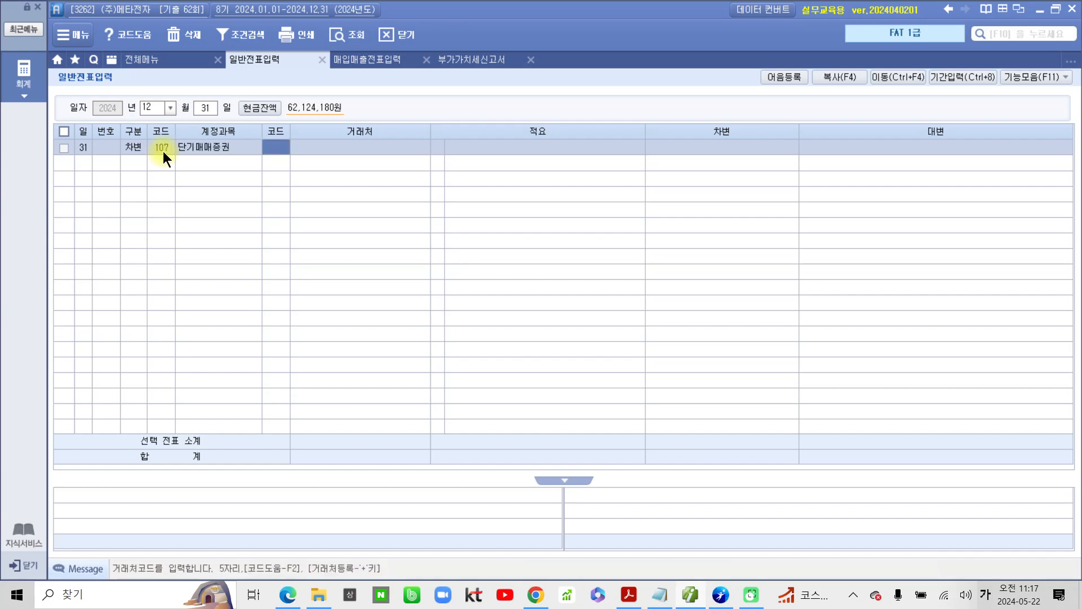
{"action": "key", "text": "Return"}
{"action": "key", "text": "Return"}
{"action": "key", "text": "Return"}
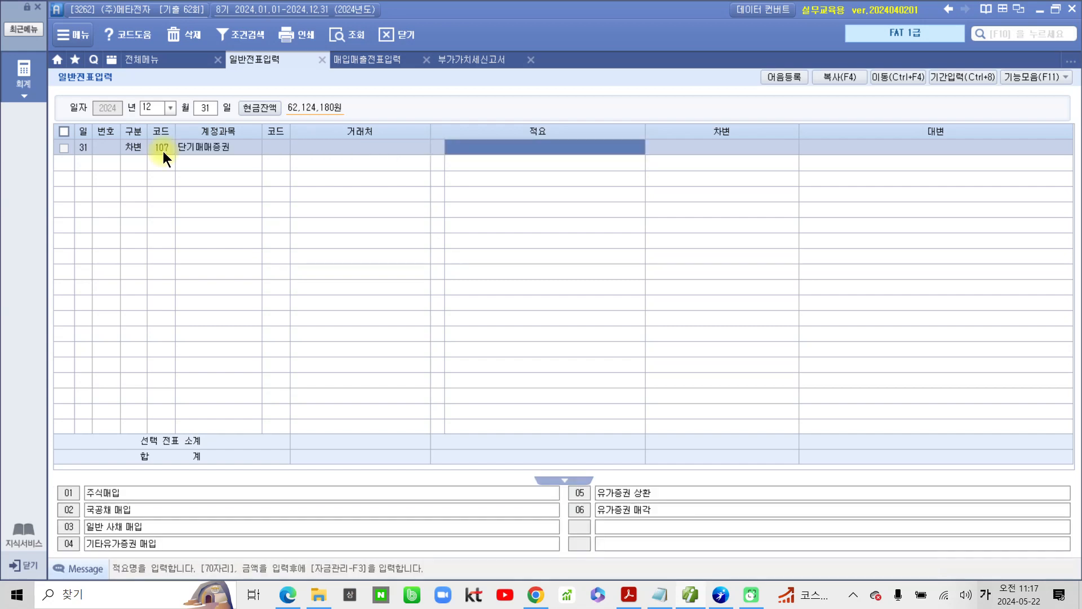
{"action": "key", "text": "Return"}
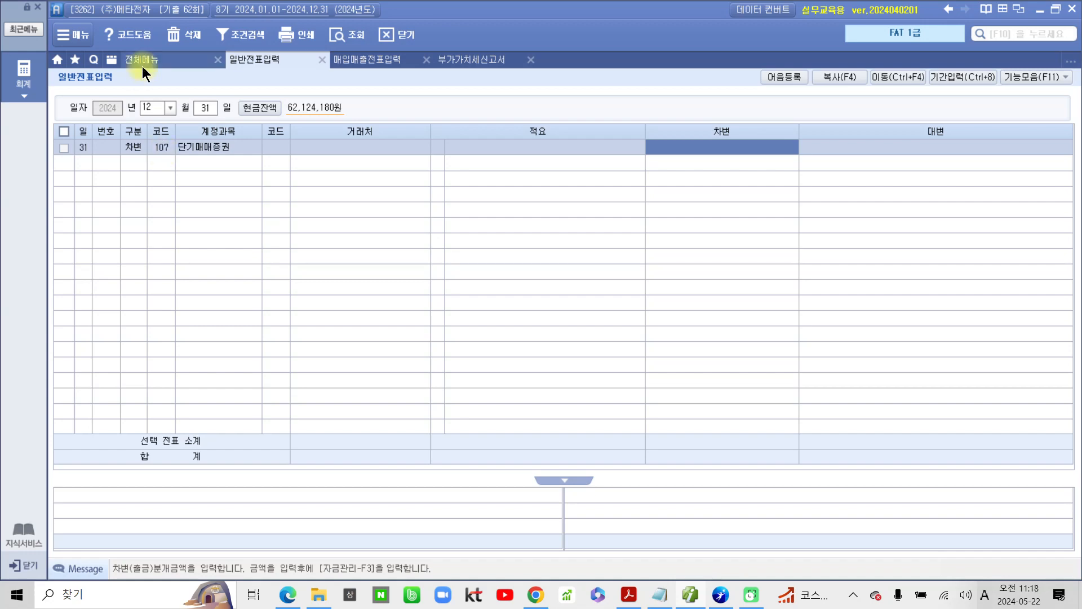
{"action": "type", "text": "4000000"}
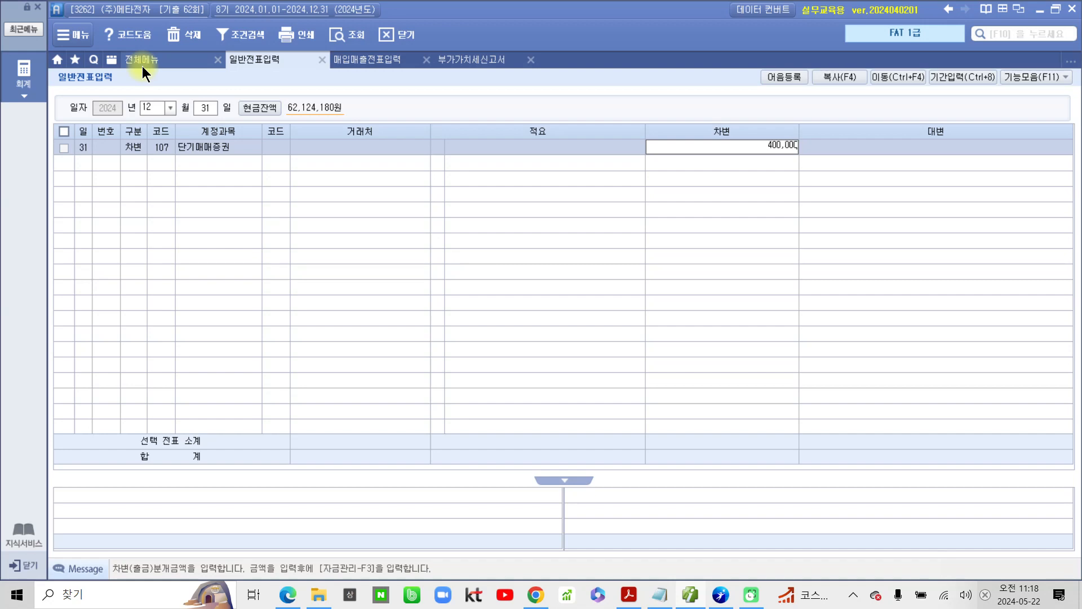
{"action": "key", "text": "Return"}
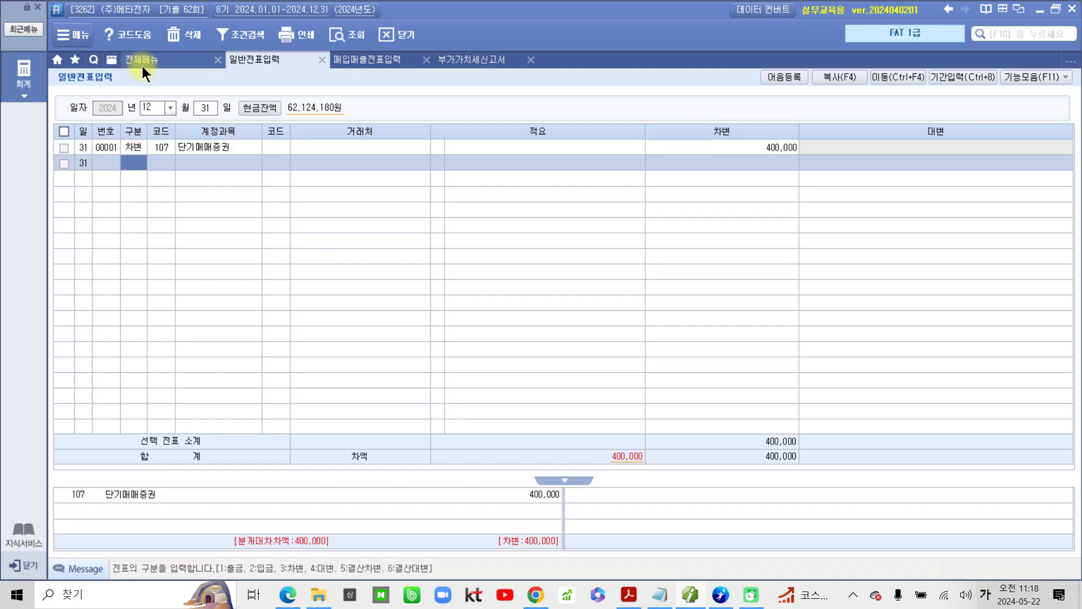
Step: Add a 대변 line for account 905 단기매매증권평가이익 with an amount of 400,000, finding the account by searching for 단기
{"action": "type", "text": "4"}
{"action": "key", "text": "Return"}
{"action": "type", "text": "단기"}
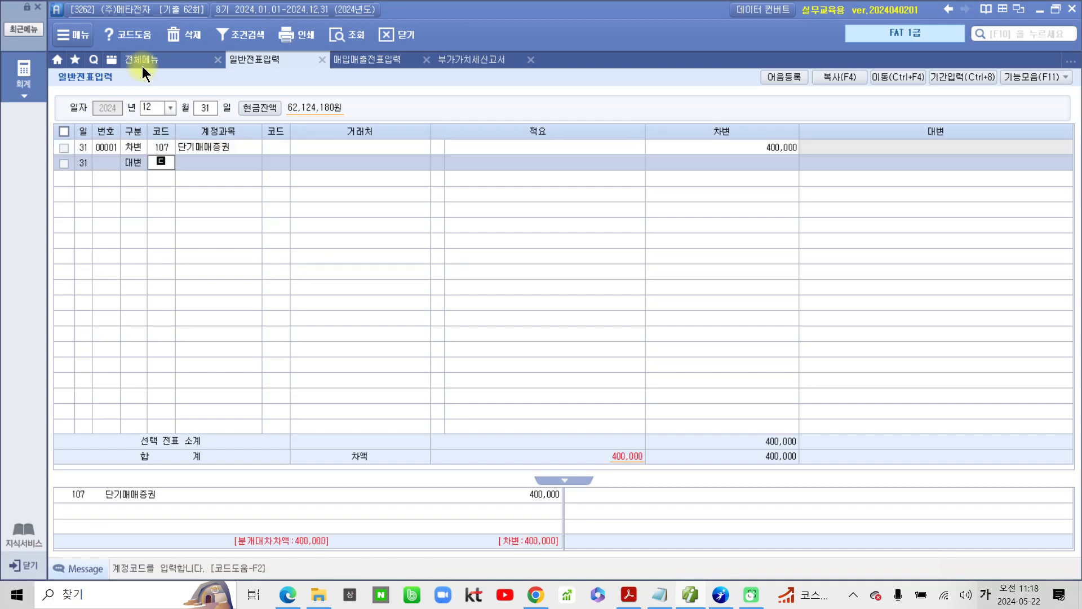
{"action": "key", "text": "Return"}
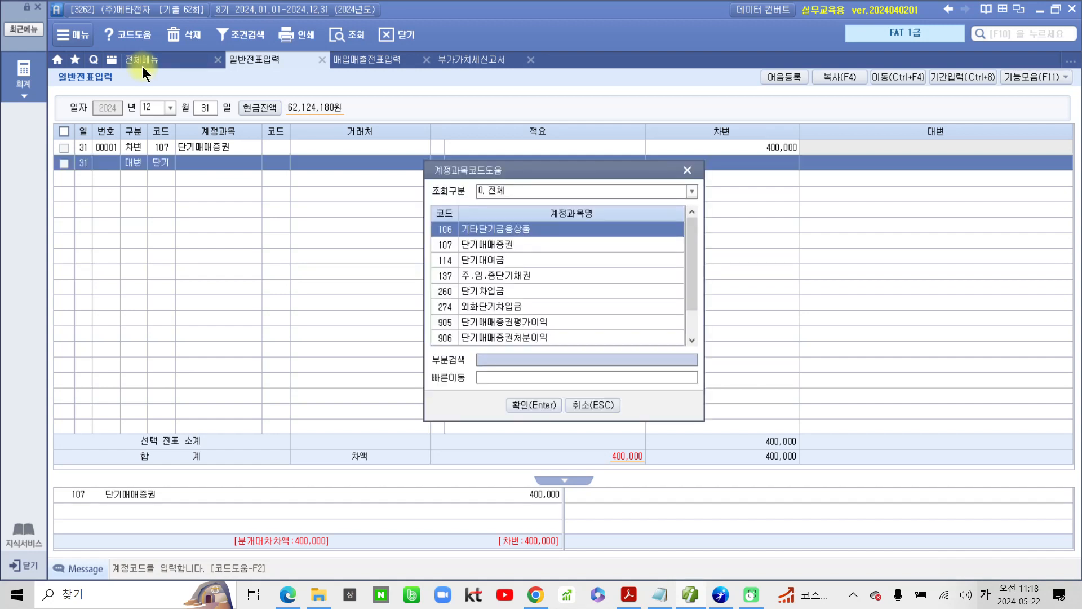
{"action": "key", "text": "Down"}
{"action": "key", "text": "Down"}
{"action": "key", "text": "Down"}
{"action": "key", "text": "Down"}
{"action": "key", "text": "Down"}
{"action": "key", "text": "Down"}
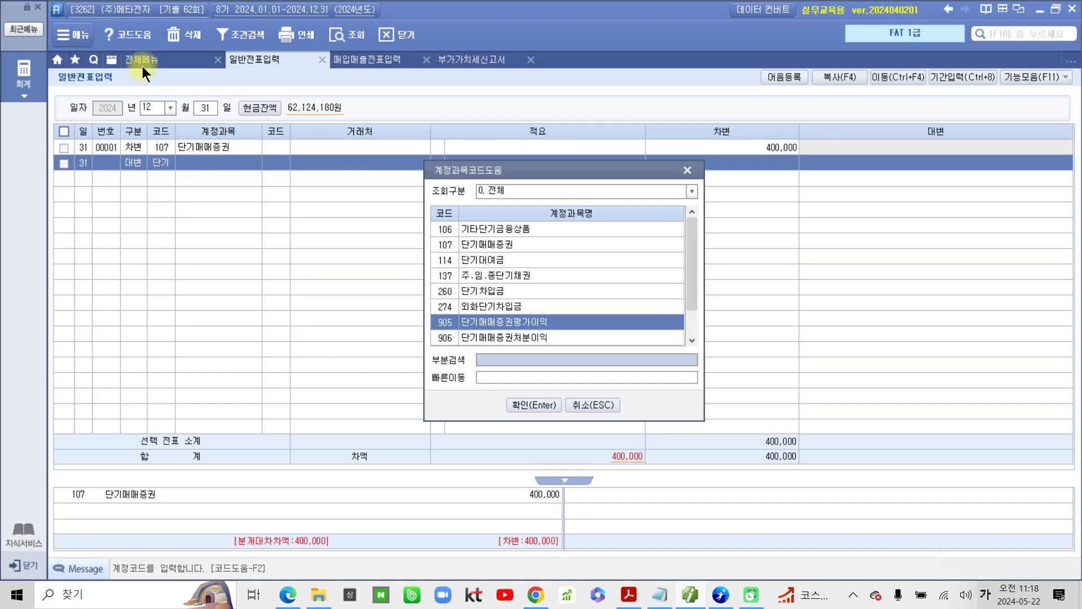
{"action": "key", "text": "Return"}
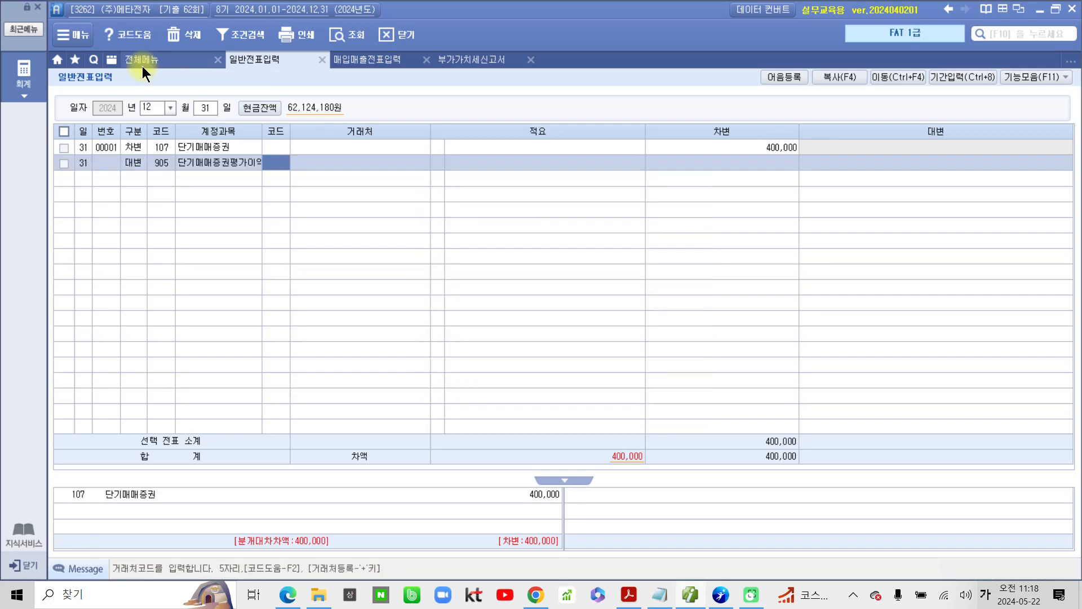
{"action": "key", "text": "Return"}
{"action": "key", "text": "Return"}
{"action": "key", "text": "Return"}
{"action": "type", "text": "4"}
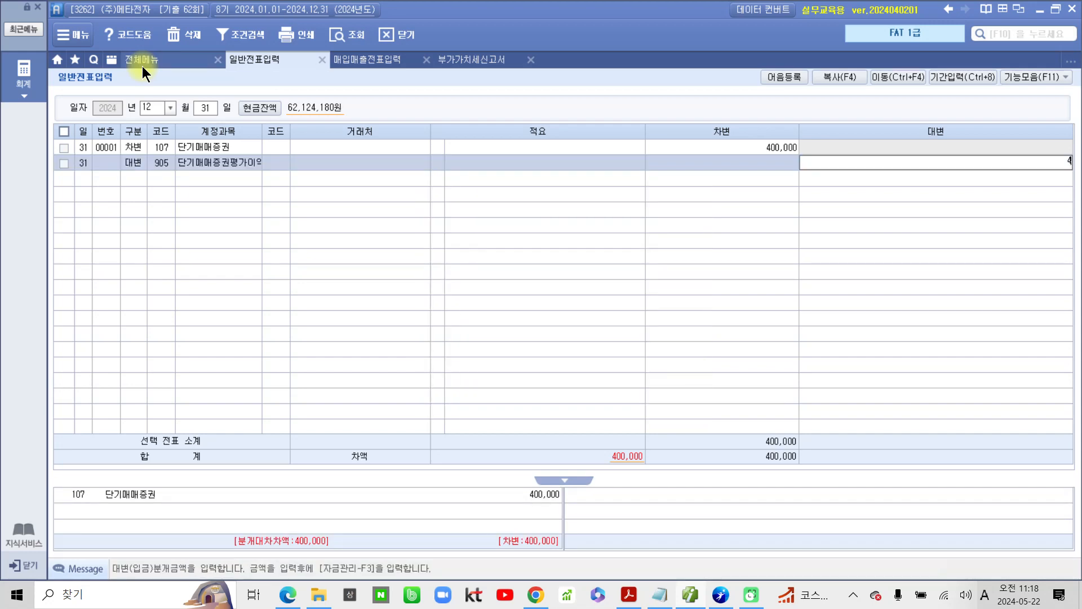
{"action": "type", "text": "00,000"}
{"action": "key", "text": "Return"}
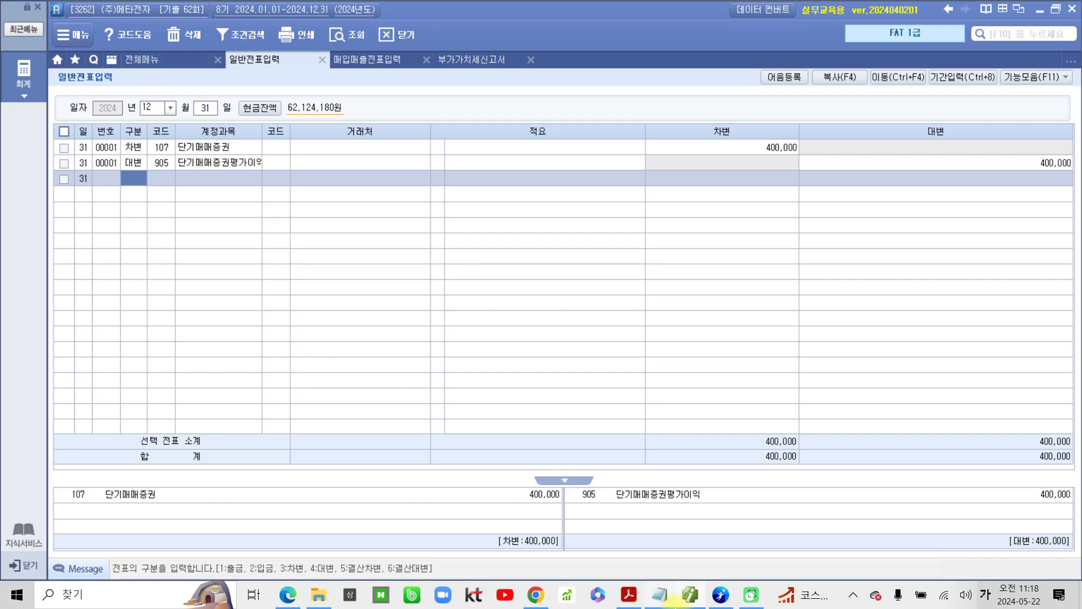
Step: Switch to the exam PDF in Acrobat and highlight the sentence giving 기말상품재고액 as 32,000,000원
{"action": "left_click", "coordinate": [667, 598]}
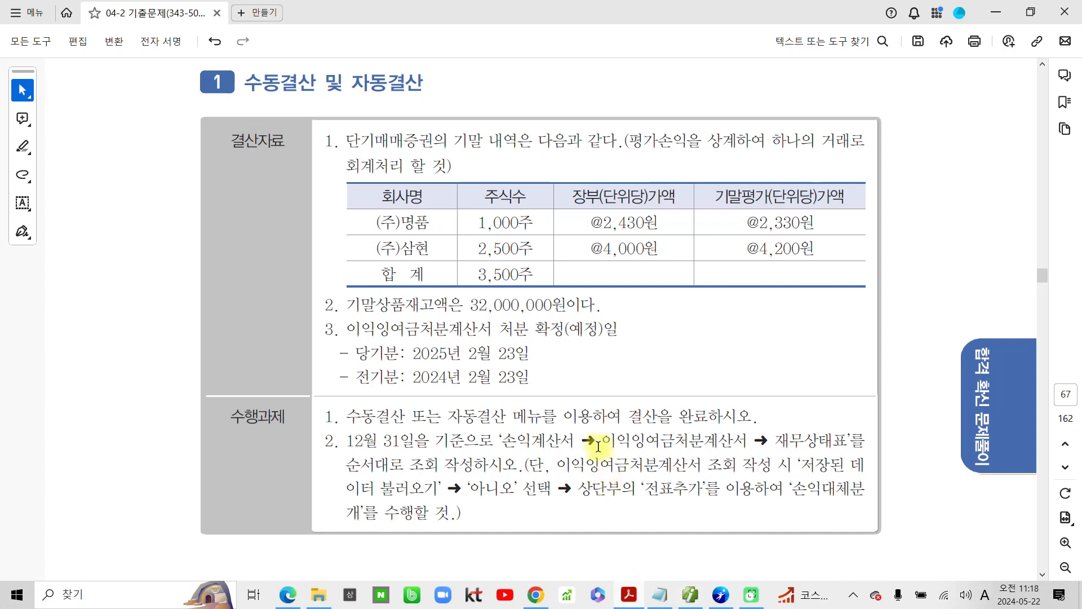
{"action": "left_click_drag", "start_coordinate": [347, 305], "coordinate": [525, 307]}
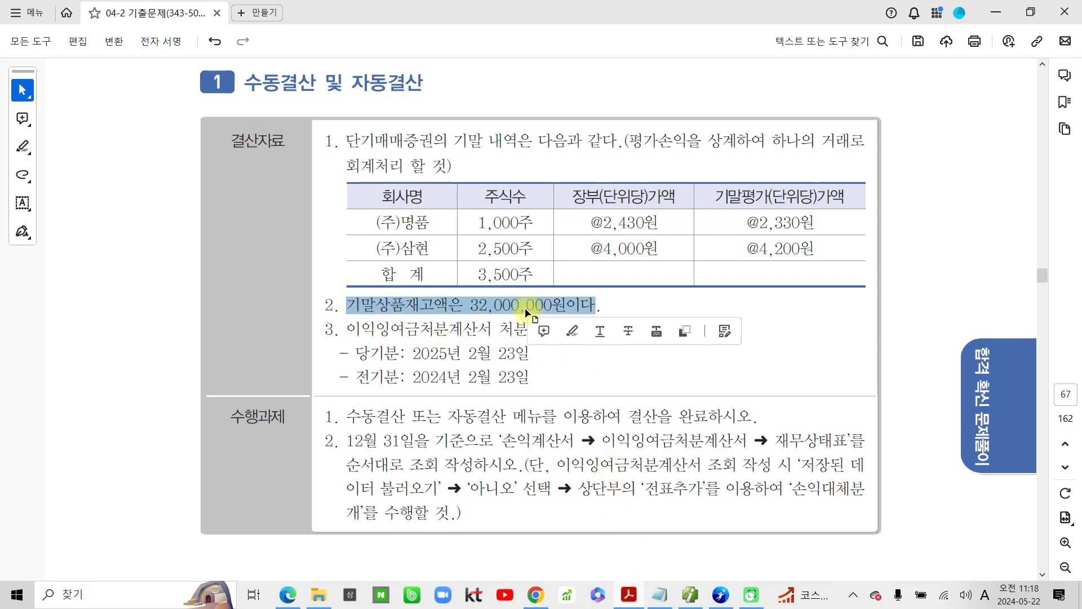
{"action": "left_click", "coordinate": [565, 332]}
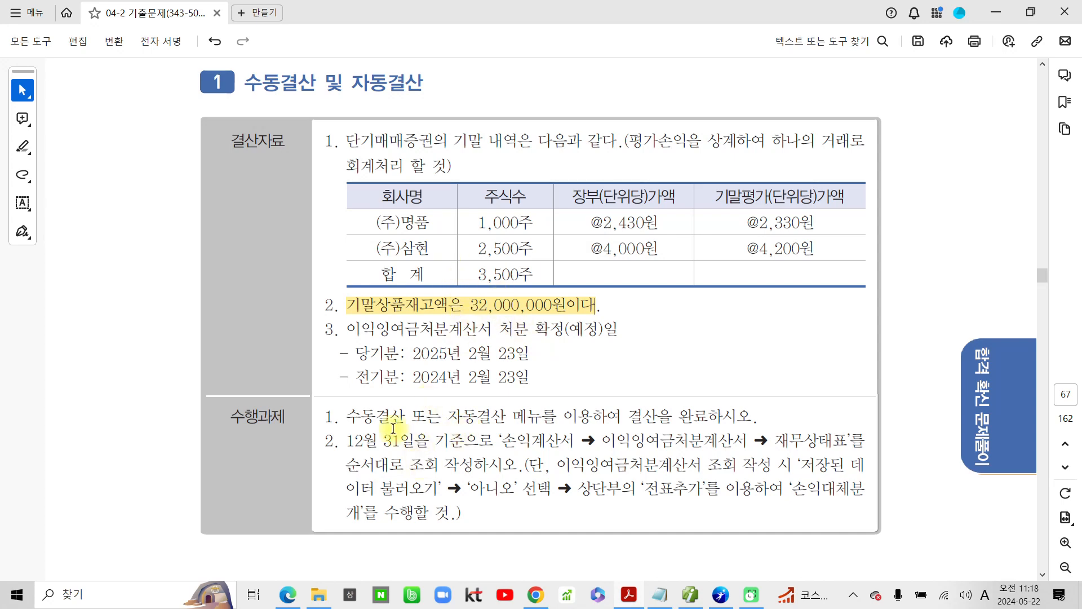
Step: Read 수행과제 1 about completing the 결산 through 수동결산 or 자동결산, and return to the accounting program's 일반전표입력
{"action": "left_click_drag", "start_coordinate": [324, 416], "coordinate": [335, 418]}
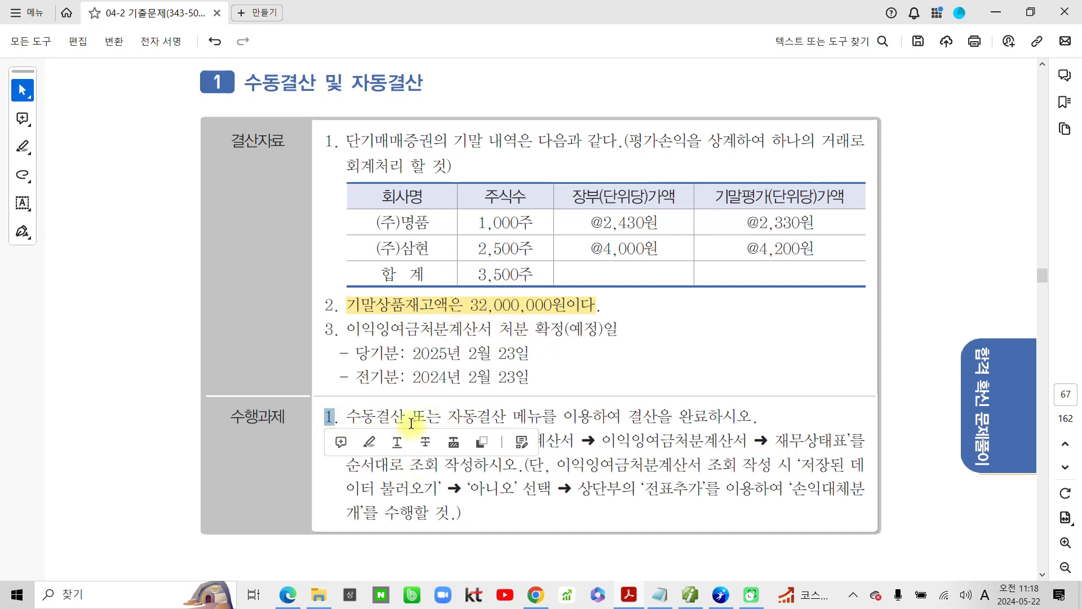
{"action": "left_click", "coordinate": [649, 422]}
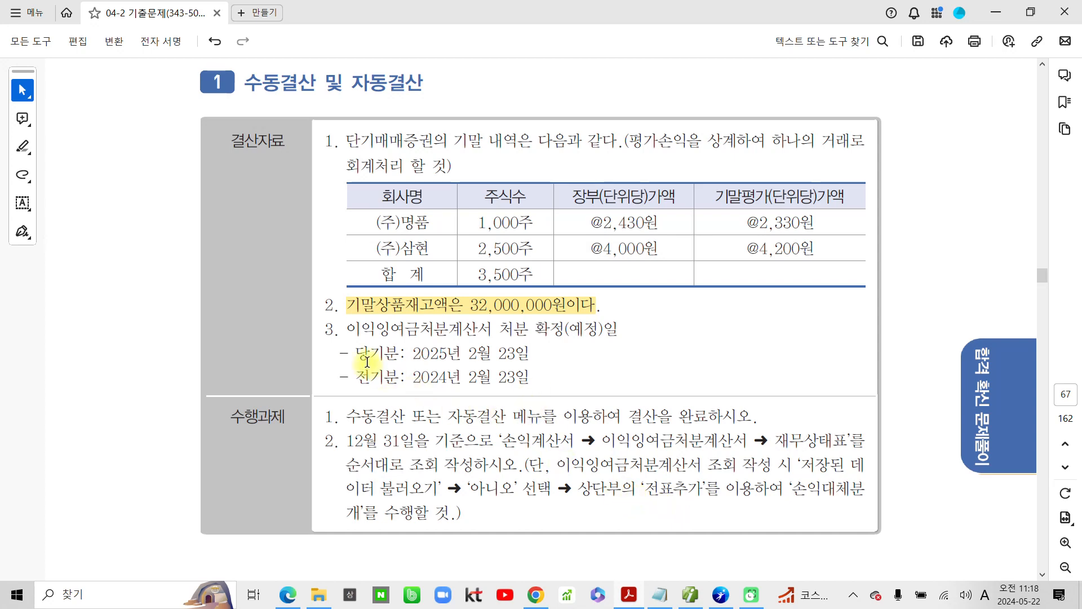
{"action": "left_click", "coordinate": [691, 596]}
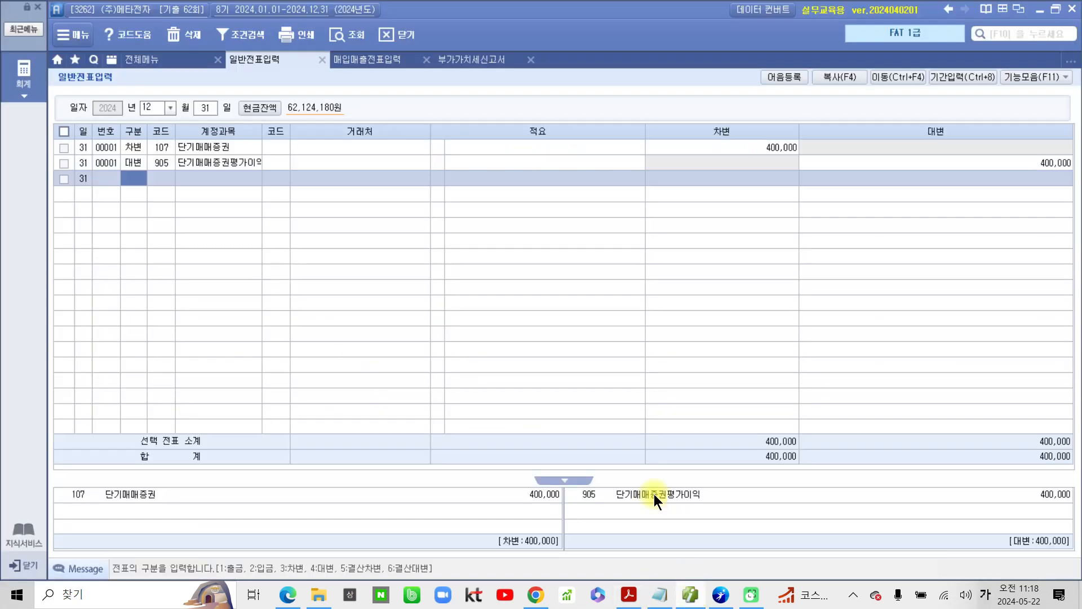
Step: Open 결산자료입력 for the period January through December 2024, accepting 매출원가 및 경비선택 without adding any cost code
{"action": "left_click", "coordinate": [169, 61]}
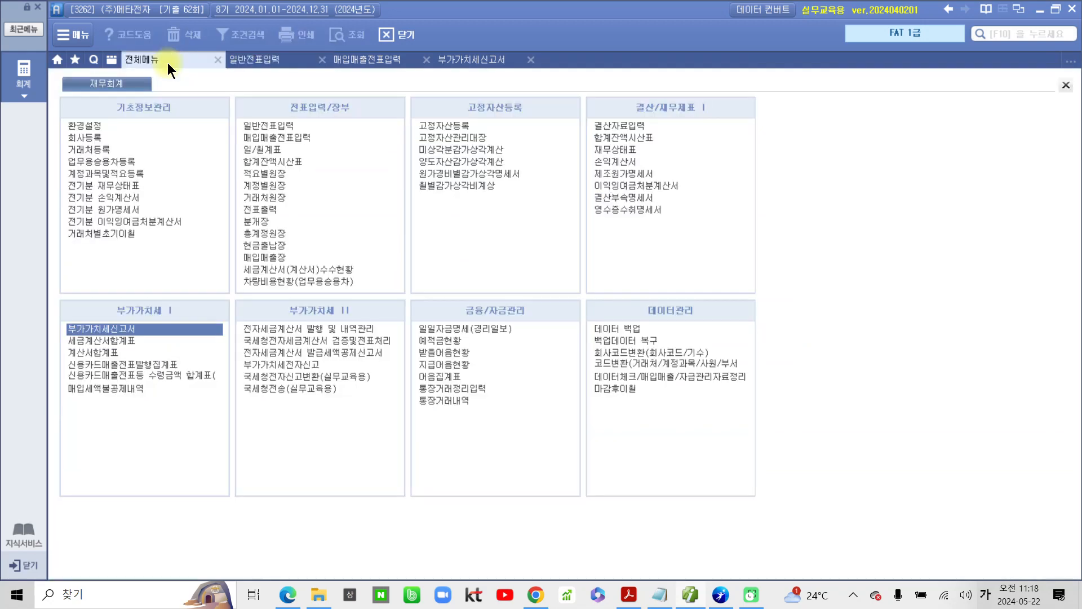
{"action": "left_click", "coordinate": [633, 126]}
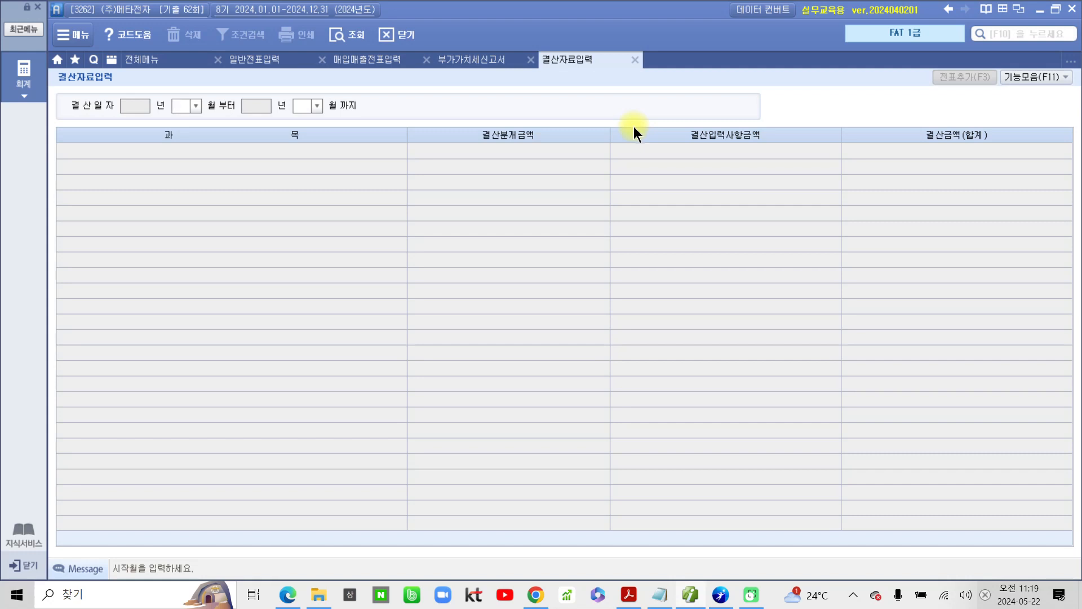
{"action": "type", "text": "1"}
{"action": "key", "text": "Return"}
{"action": "type", "text": "12"}
{"action": "key", "text": "Return"}
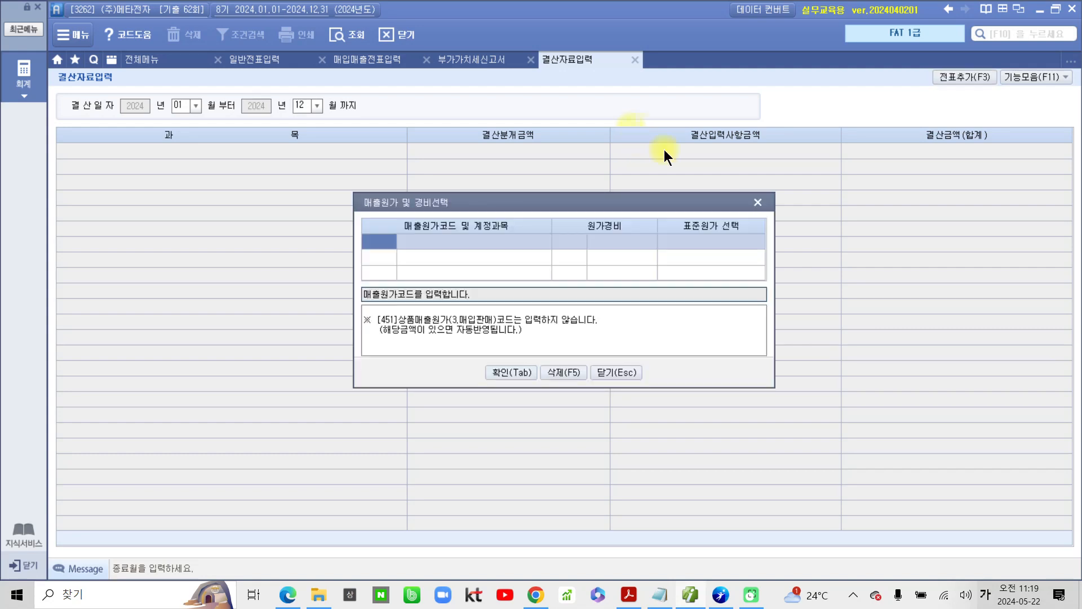
{"action": "left_click", "coordinate": [504, 374]}
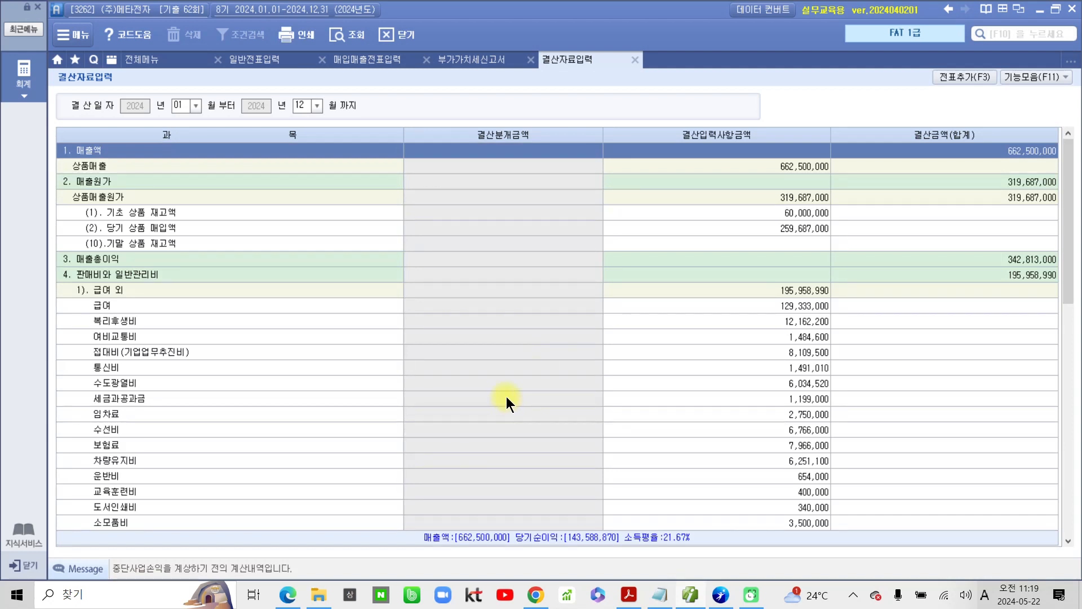
Step: Set the 결산입력사항금액 of (10) 기말 상품 재고액 to 32,000,000
{"action": "left_click", "coordinate": [775, 242]}
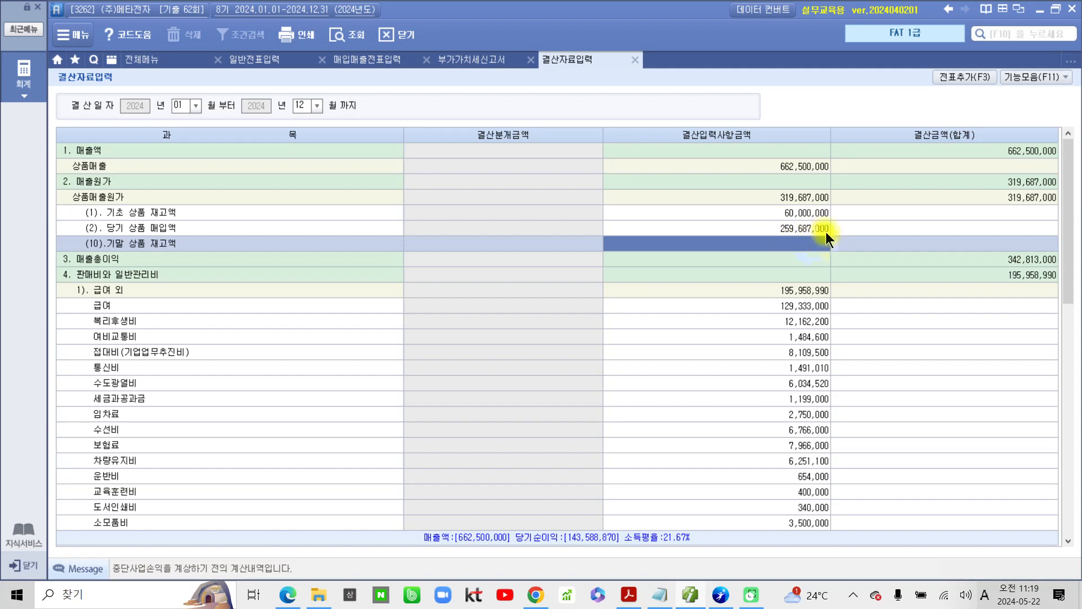
{"action": "type", "text": "3"}
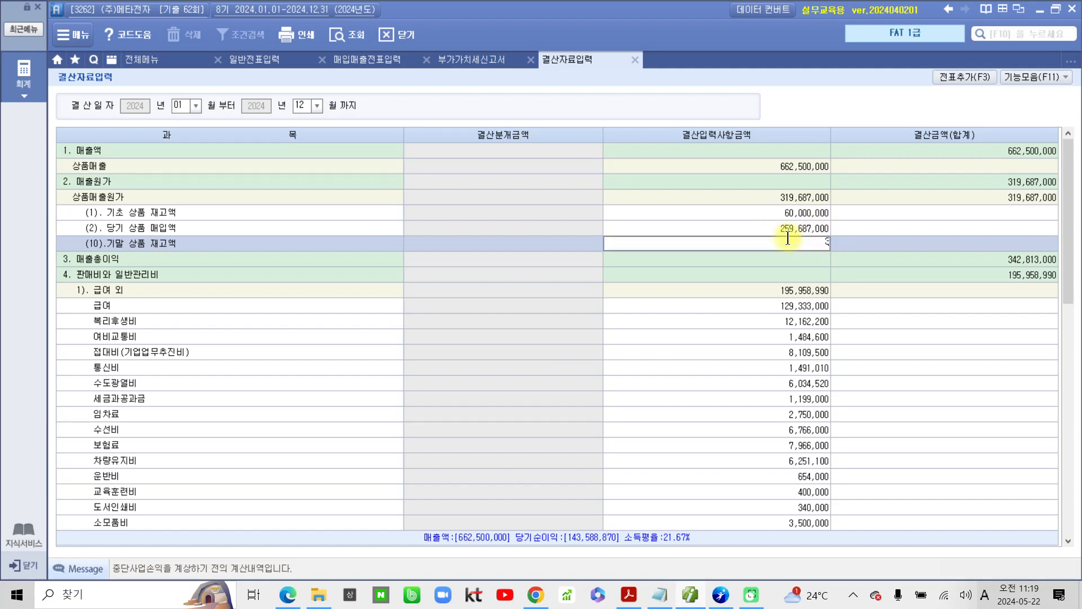
{"action": "type", "text": "30000000"}
{"action": "key", "text": "Return"}
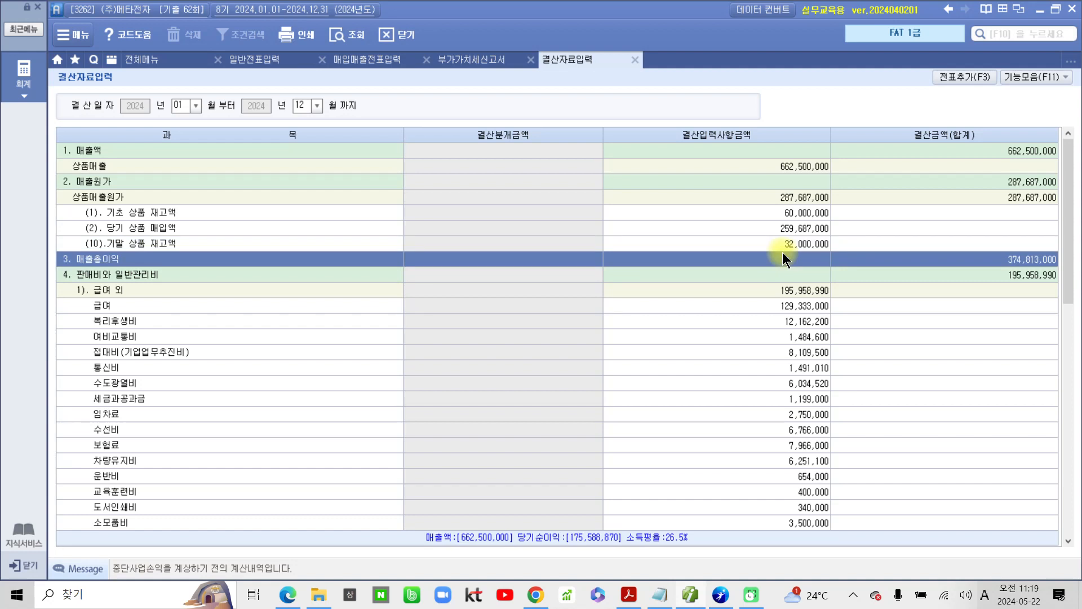
{"action": "left_click", "coordinate": [791, 244]}
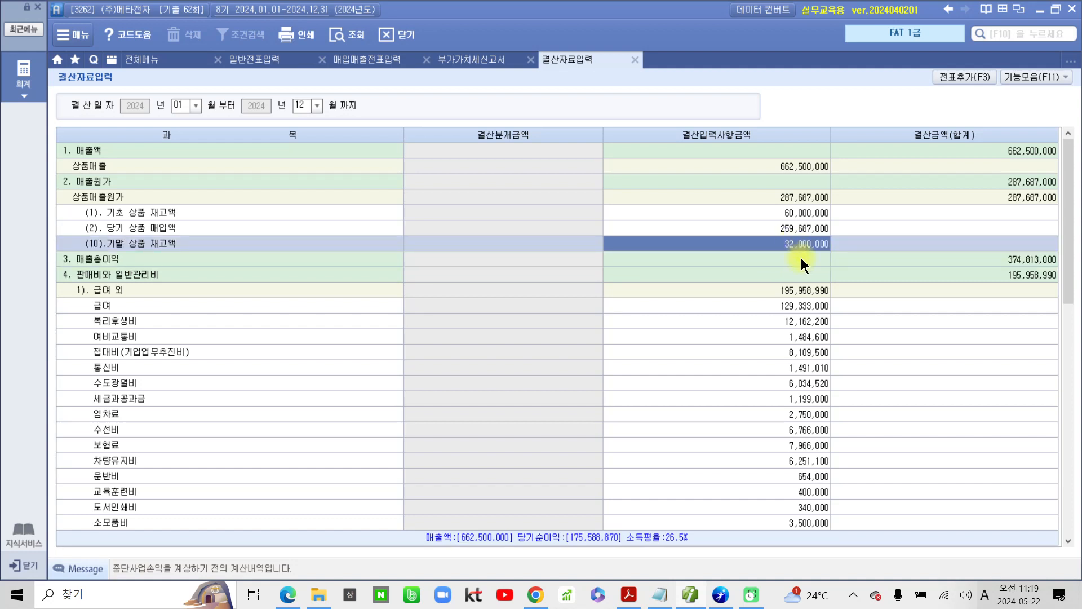
{"action": "left_click", "coordinate": [801, 259]}
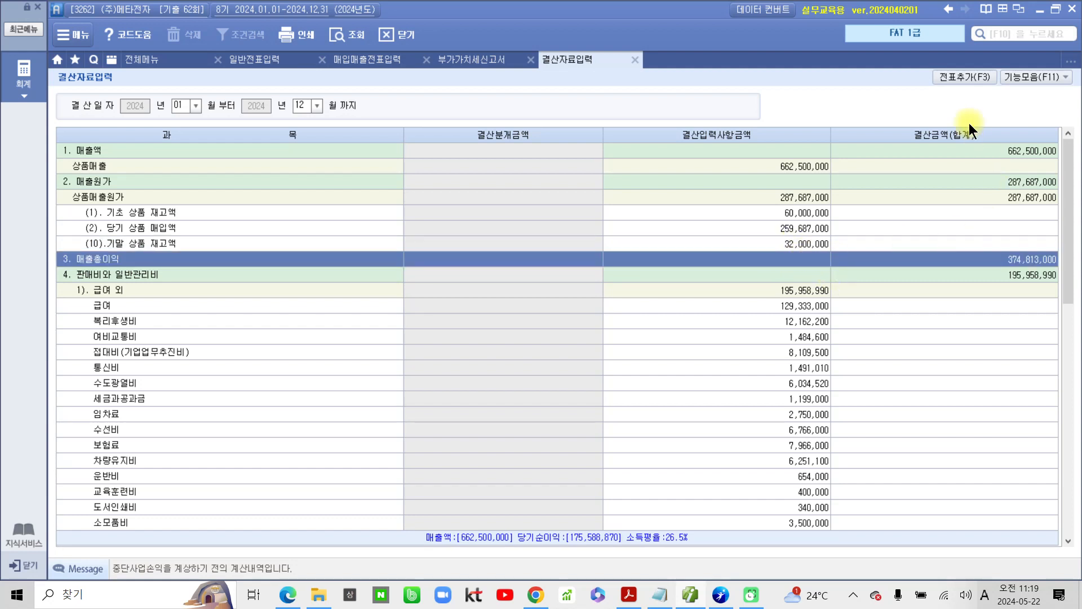
Step: Add the 결산분개 from 결산자료입력 to the 일반전표 with 전표추가
{"action": "left_click", "coordinate": [968, 78]}
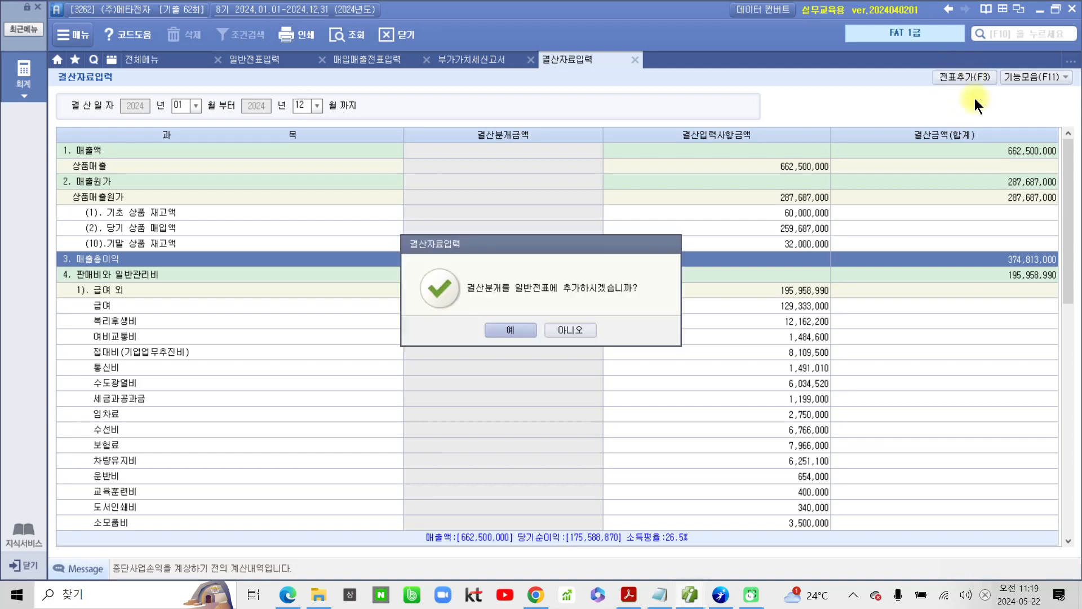
{"action": "left_click", "coordinate": [512, 329]}
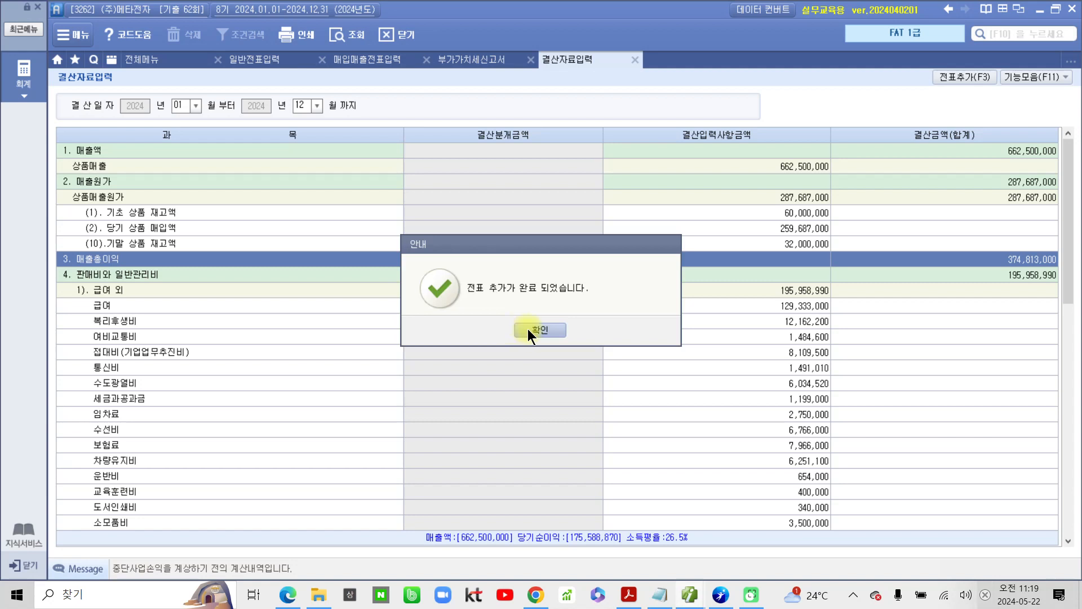
{"action": "left_click", "coordinate": [527, 329]}
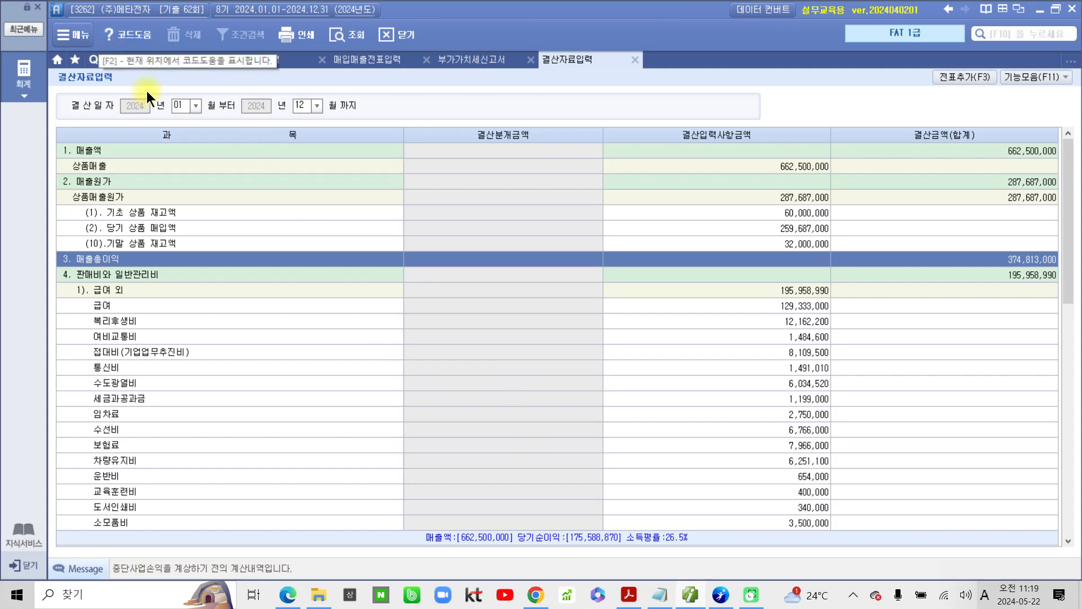
Step: Open the 손익계산서 and retrieve it for December 2024
{"action": "left_click", "coordinate": [179, 66]}
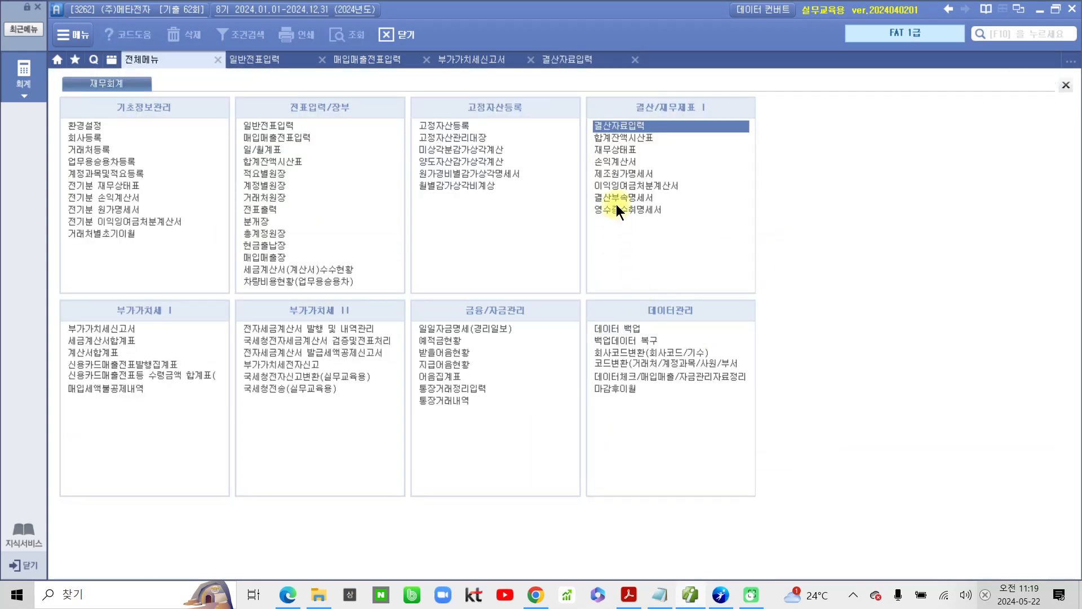
{"action": "left_click", "coordinate": [613, 163]}
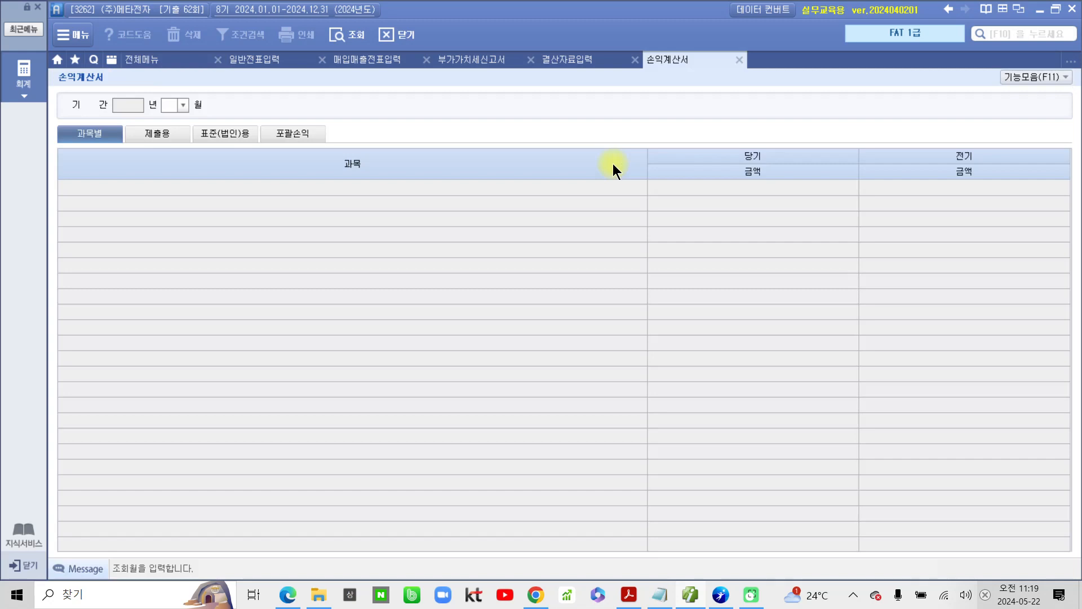
{"action": "type", "text": "12"}
{"action": "key", "text": "Return"}
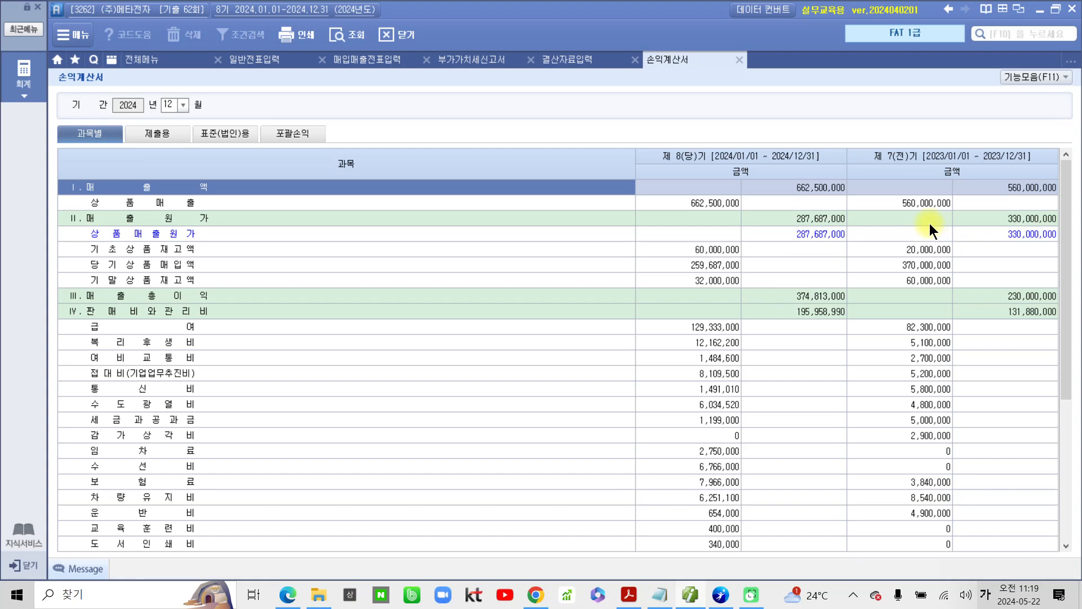
Step: Open the 이익잉여금처분계산서 and decline loading its saved data
{"action": "left_click", "coordinate": [154, 63]}
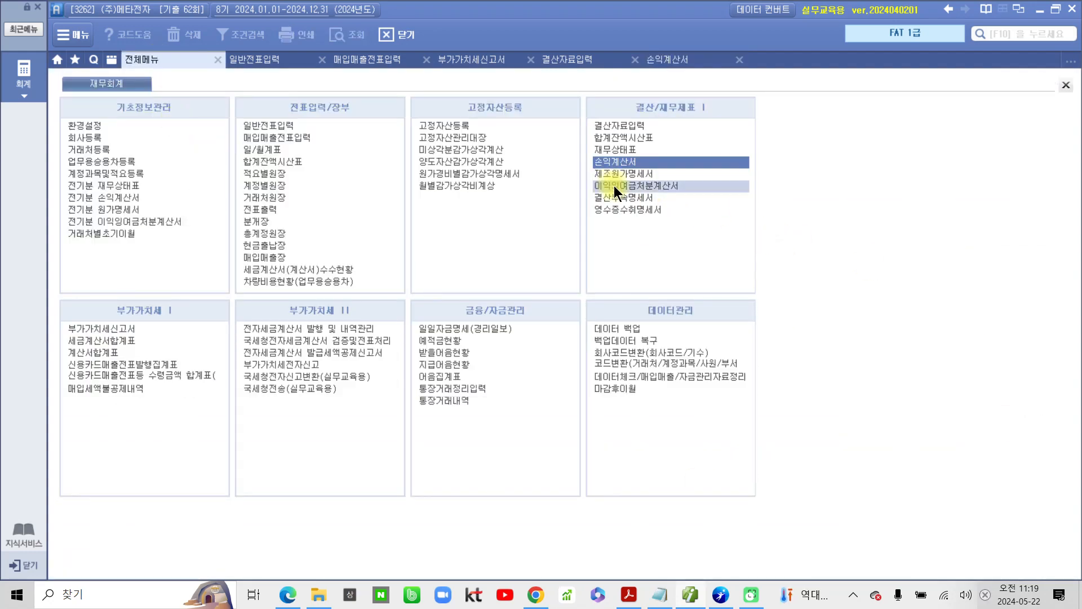
{"action": "left_click", "coordinate": [647, 185]}
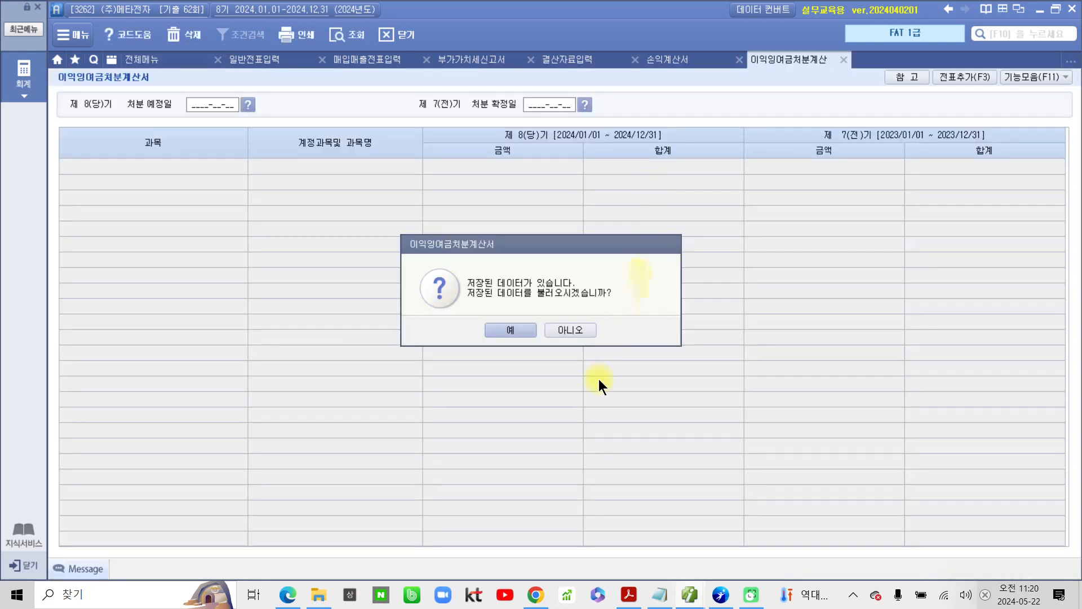
{"action": "left_click", "coordinate": [570, 329]}
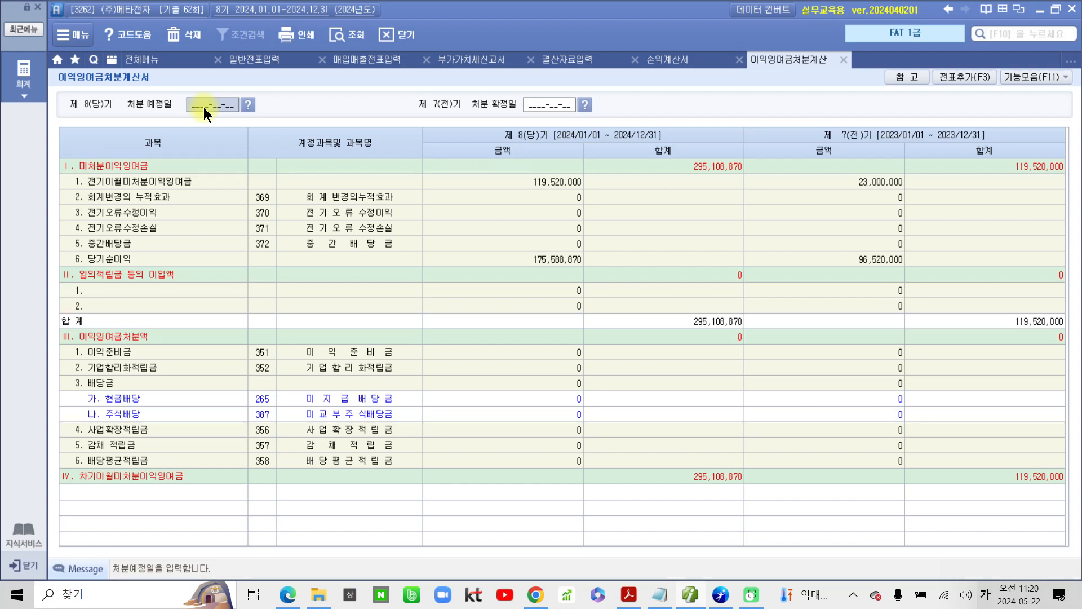
Step: Set the 처분 예정일 to 2025-02-23 and the 처분 확정일 to 2024-02-23, and add the 손익대체분개 to the 일반전표
{"action": "type", "text": "2025-02-23"}
{"action": "key", "text": "Return"}
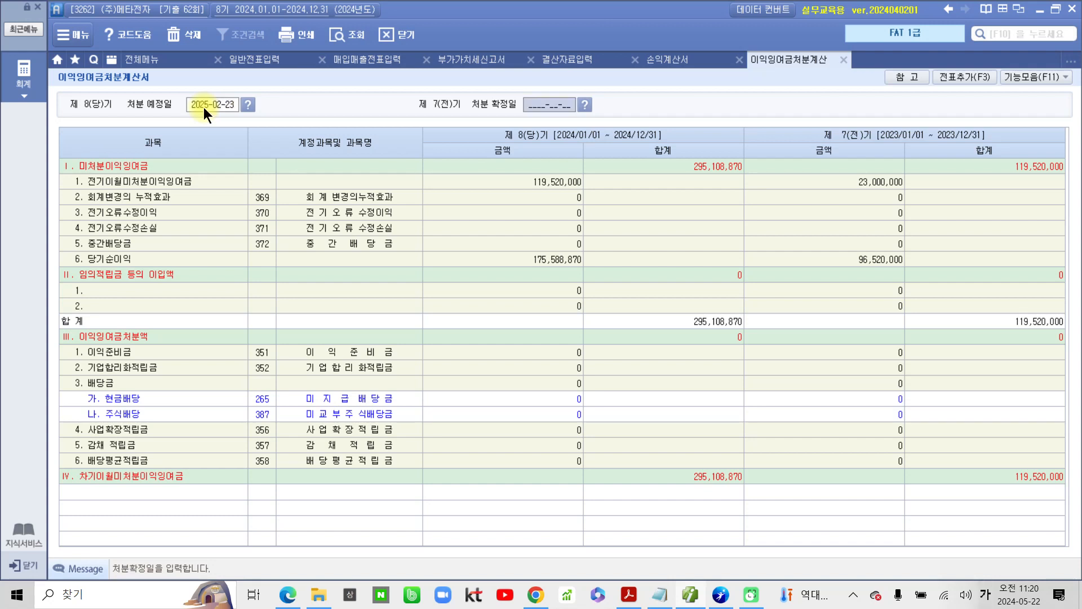
{"action": "type", "text": "2024-"}
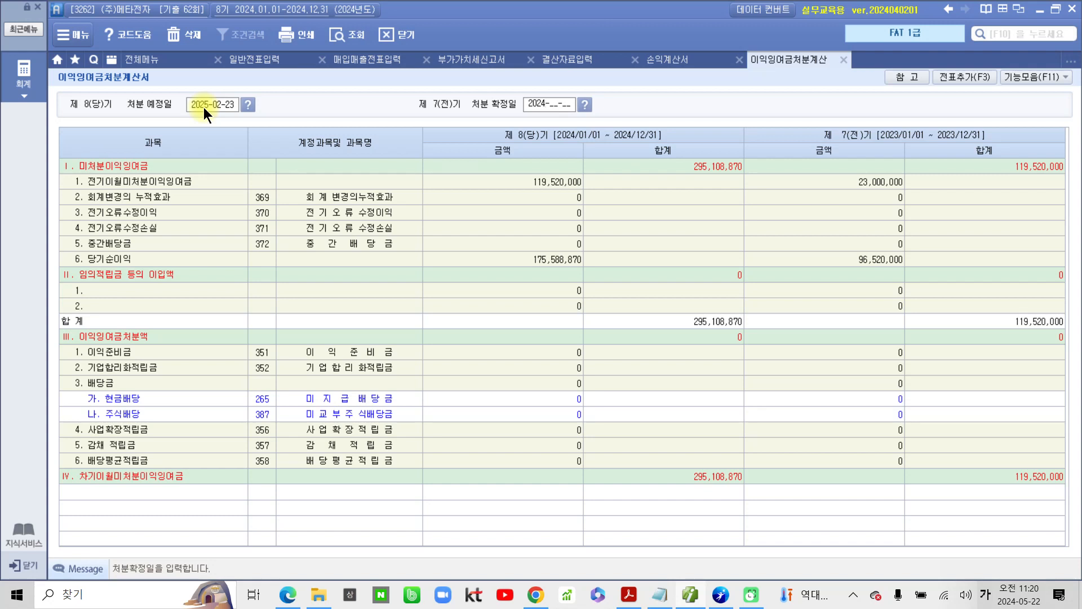
{"action": "type", "text": "02-2"}
{"action": "type", "text": "3"}
{"action": "key", "text": "Return"}
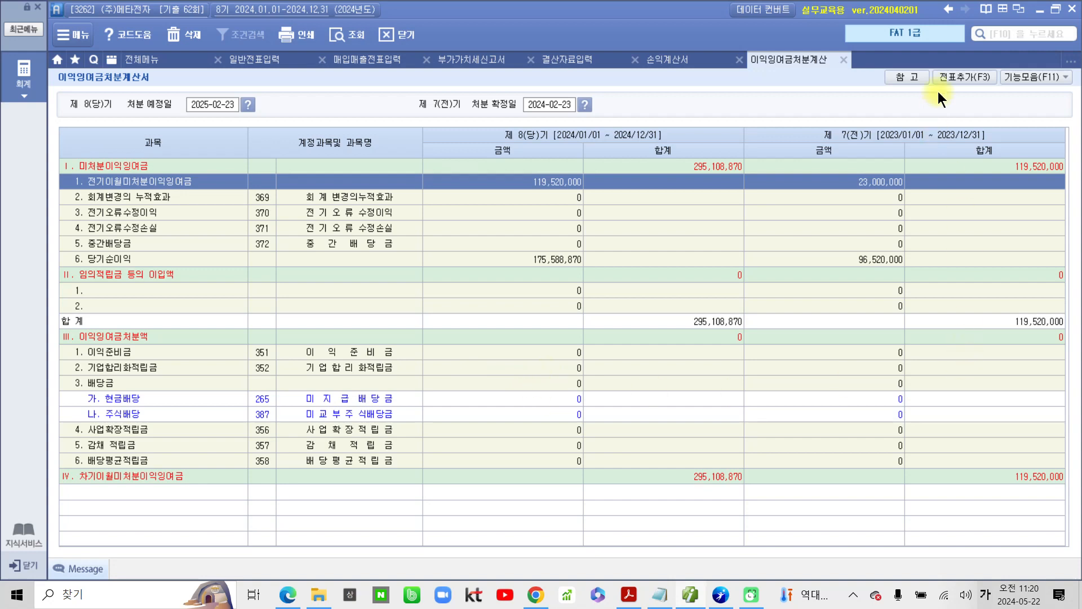
{"action": "left_click", "coordinate": [954, 73]}
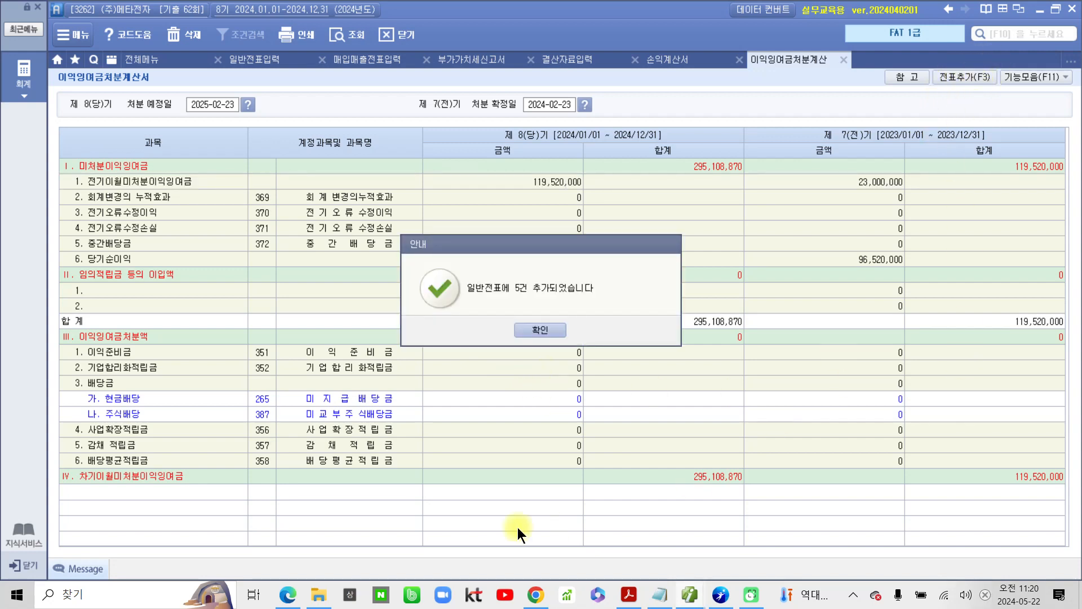
{"action": "left_click", "coordinate": [528, 330]}
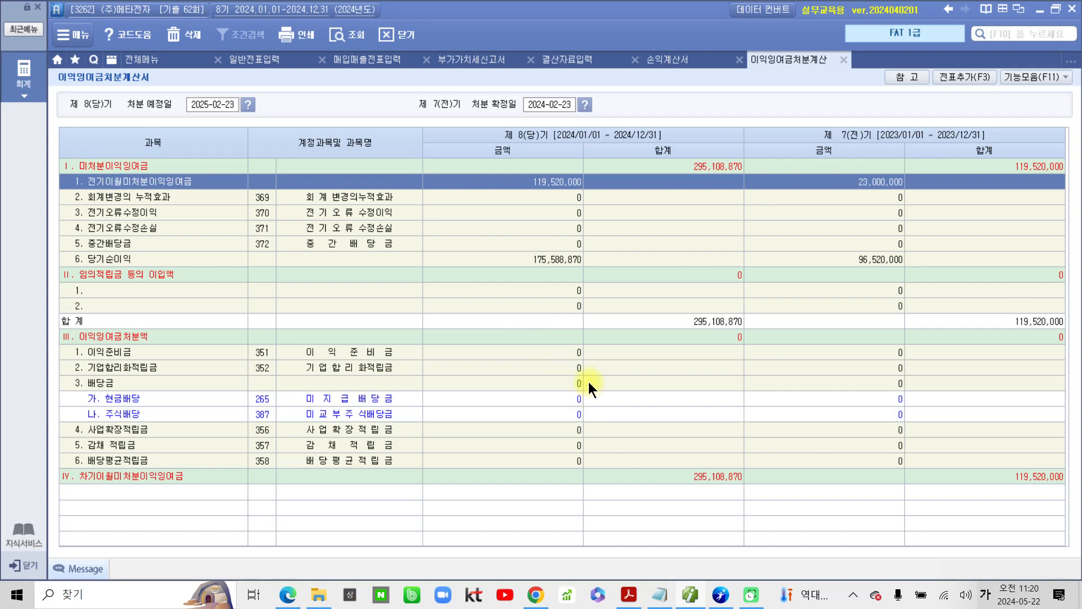
Step: Open the 재무상태표 for December 2024
{"action": "left_click", "coordinate": [149, 62]}
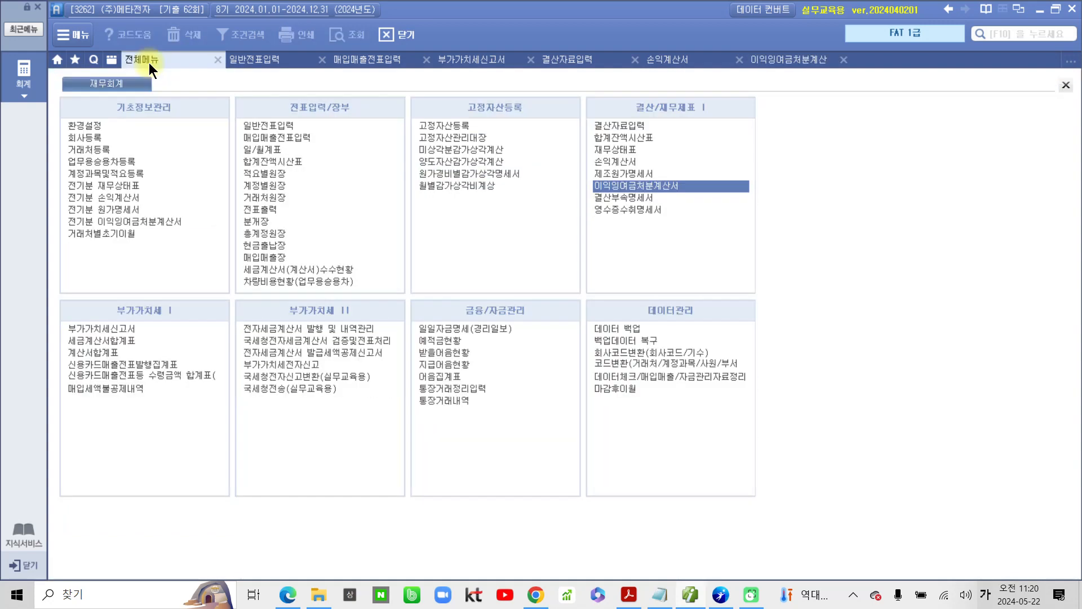
{"action": "left_click", "coordinate": [623, 150]}
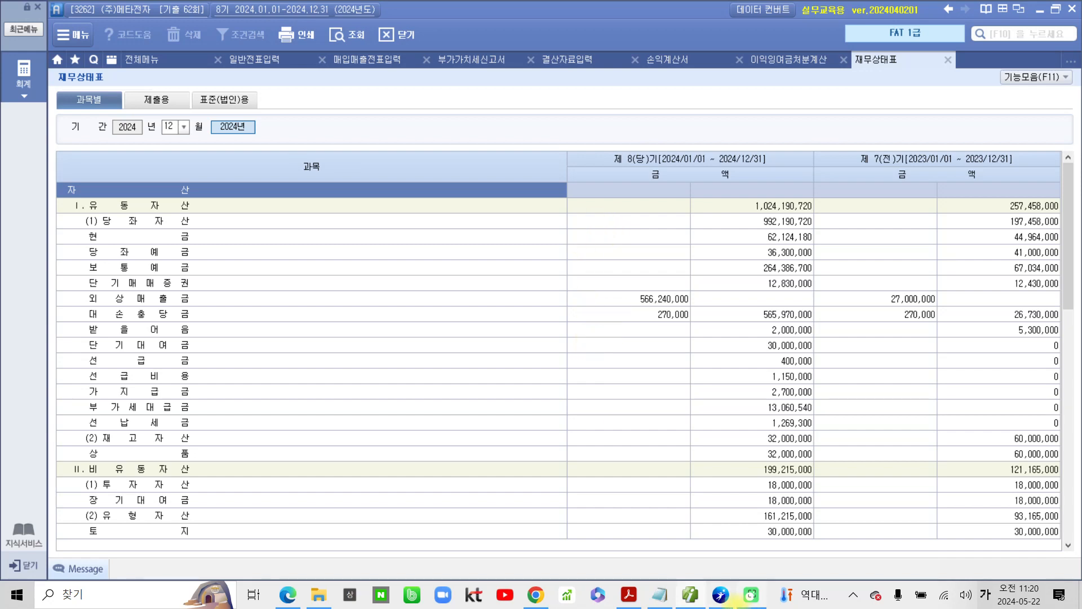
Step: Switch to the exam PDF in Acrobat, go to the 평가문제 table and highlight question number 11
{"action": "left_click", "coordinate": [628, 593]}
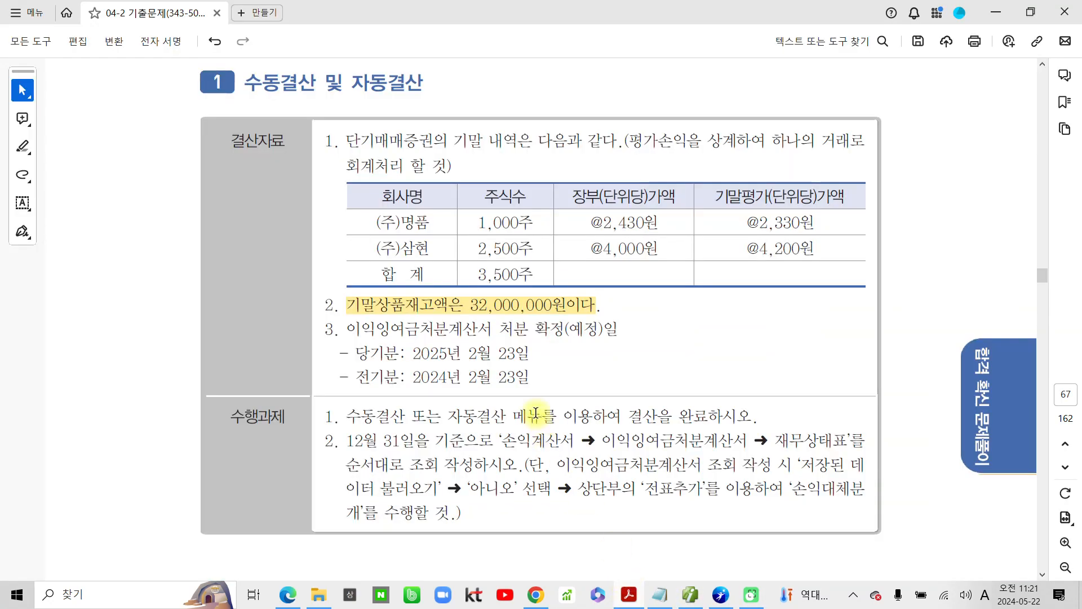
{"action": "scroll", "coordinate": [480, 270], "scroll_direction": "down", "scroll_amount": 8}
{"action": "scroll", "coordinate": [481, 280], "scroll_direction": "down", "scroll_amount": 15}
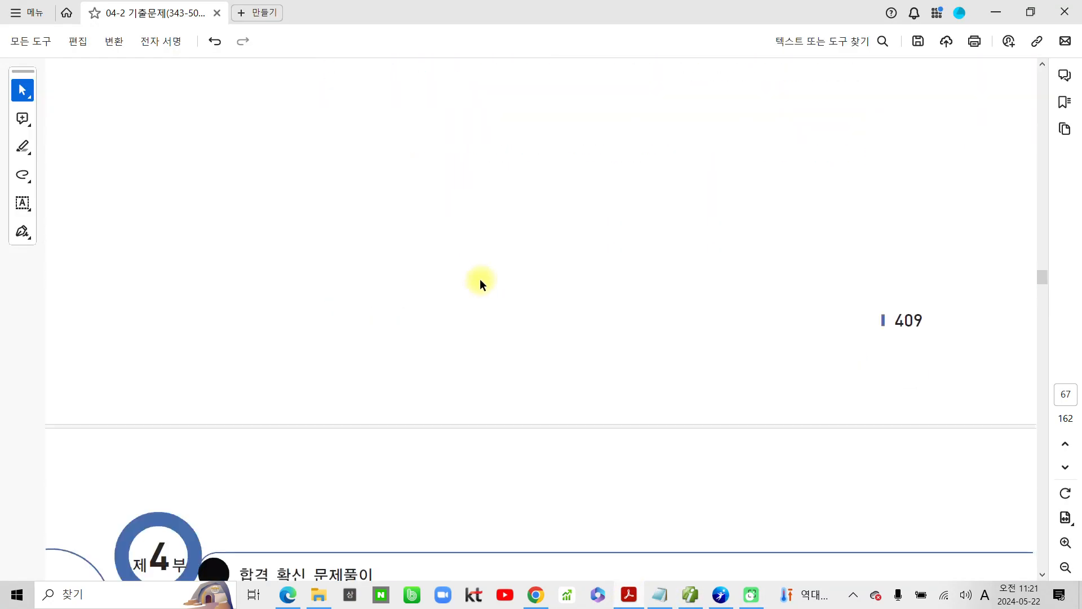
{"action": "scroll", "coordinate": [481, 282], "scroll_direction": "down", "scroll_amount": 8}
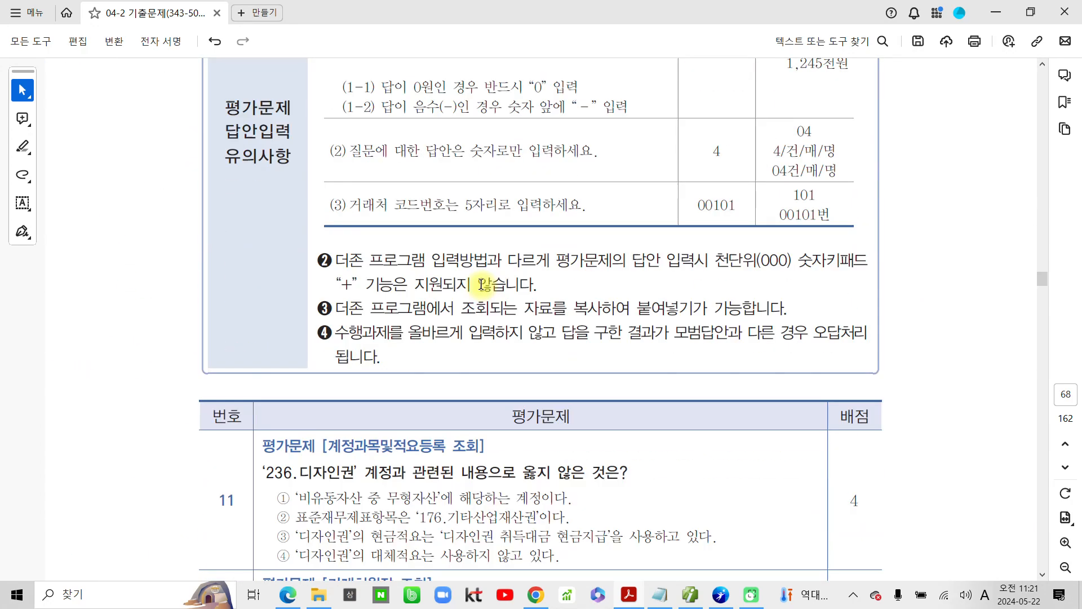
{"action": "scroll", "coordinate": [540, 307], "scroll_direction": "down", "scroll_amount": 2}
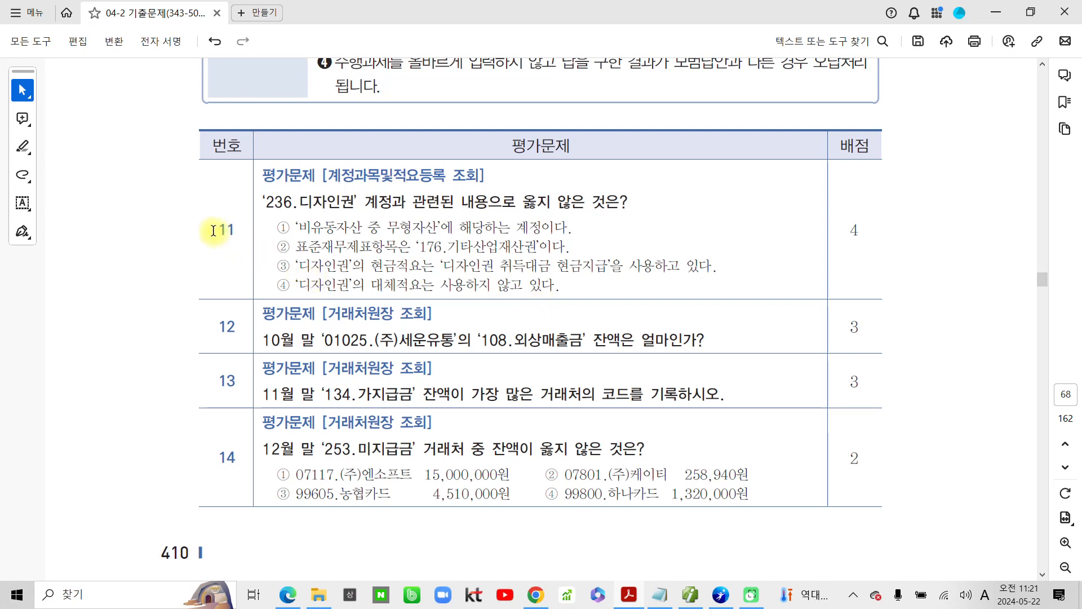
{"action": "left_click_drag", "start_coordinate": [215, 229], "coordinate": [240, 230]}
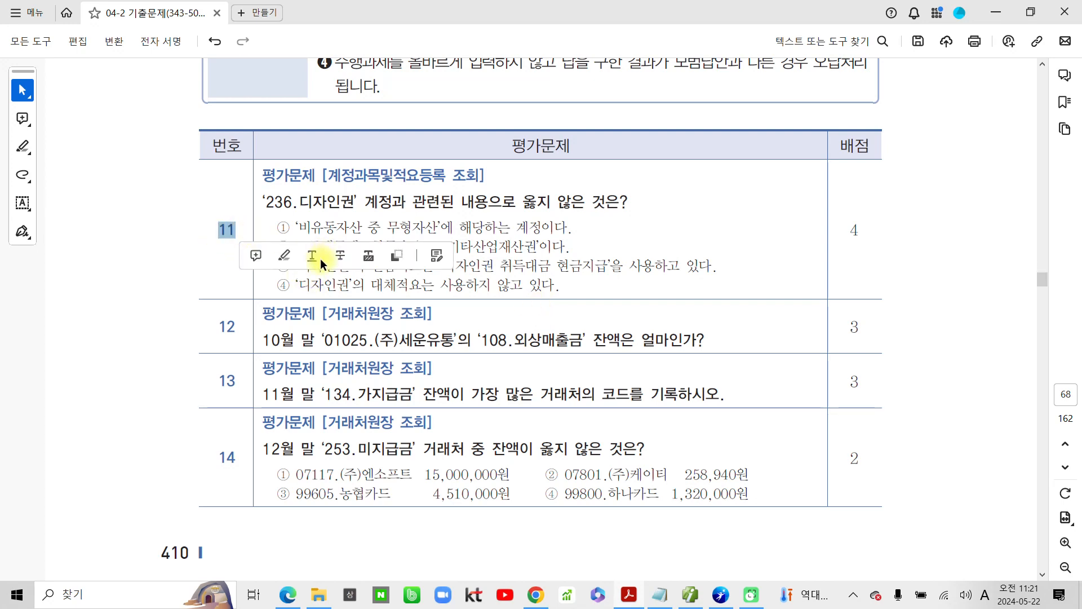
{"action": "left_click", "coordinate": [286, 255]}
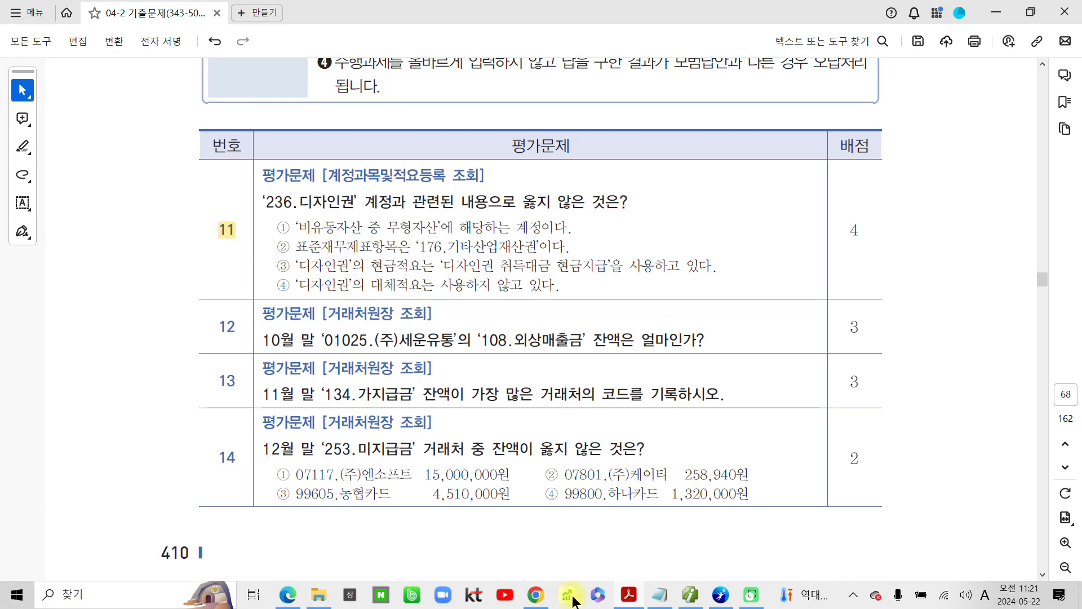
Step: Return to the accounting program and look up account 236 디자인권 in 계정과목및적요등록
{"action": "left_click", "coordinate": [697, 599]}
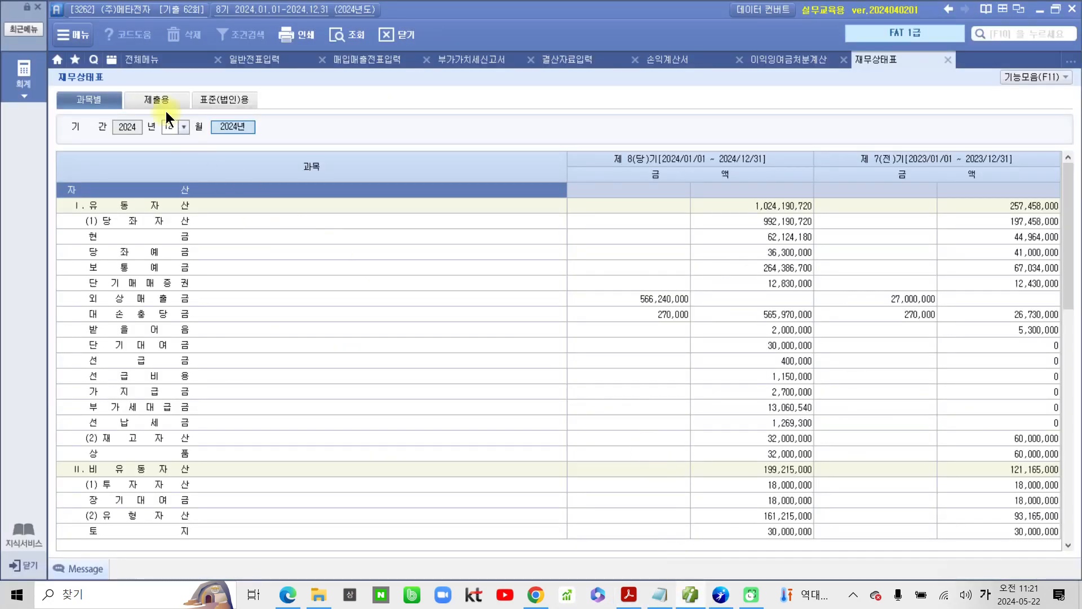
{"action": "left_click", "coordinate": [153, 63]}
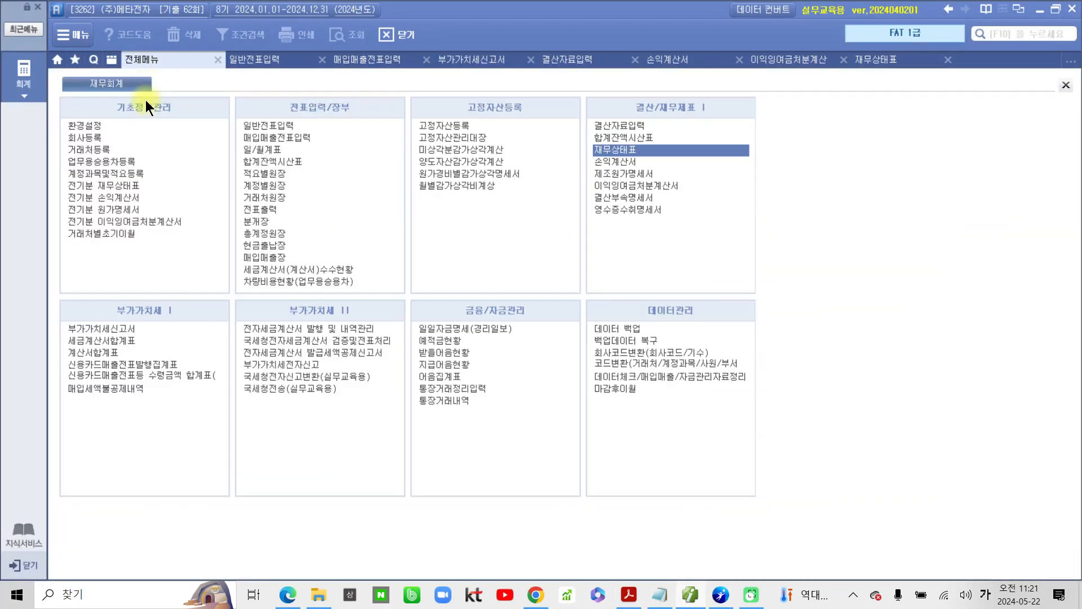
{"action": "left_click", "coordinate": [121, 174]}
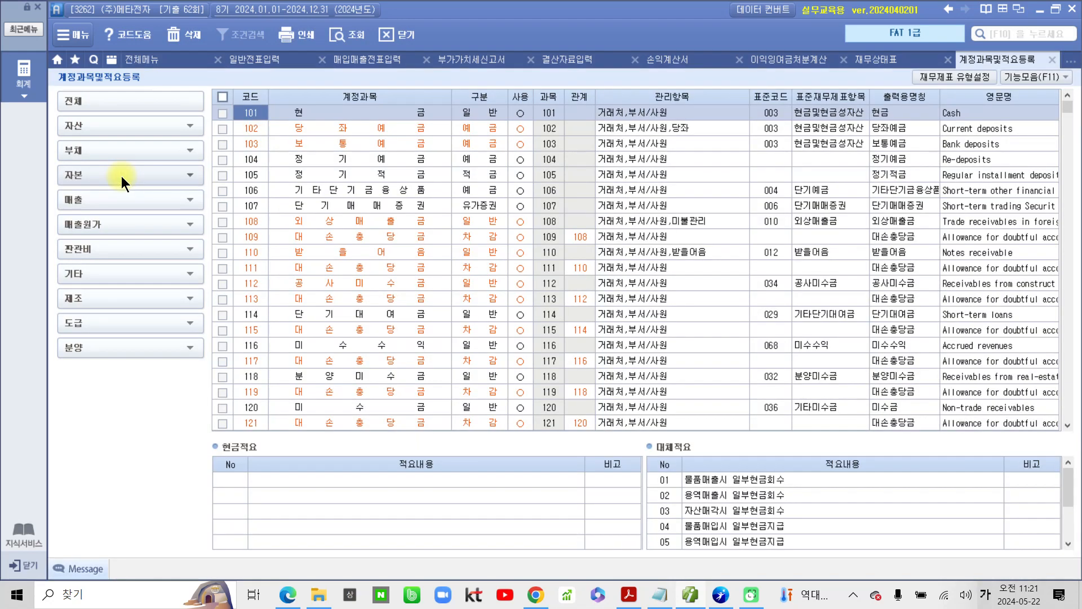
{"action": "type", "text": "236"}
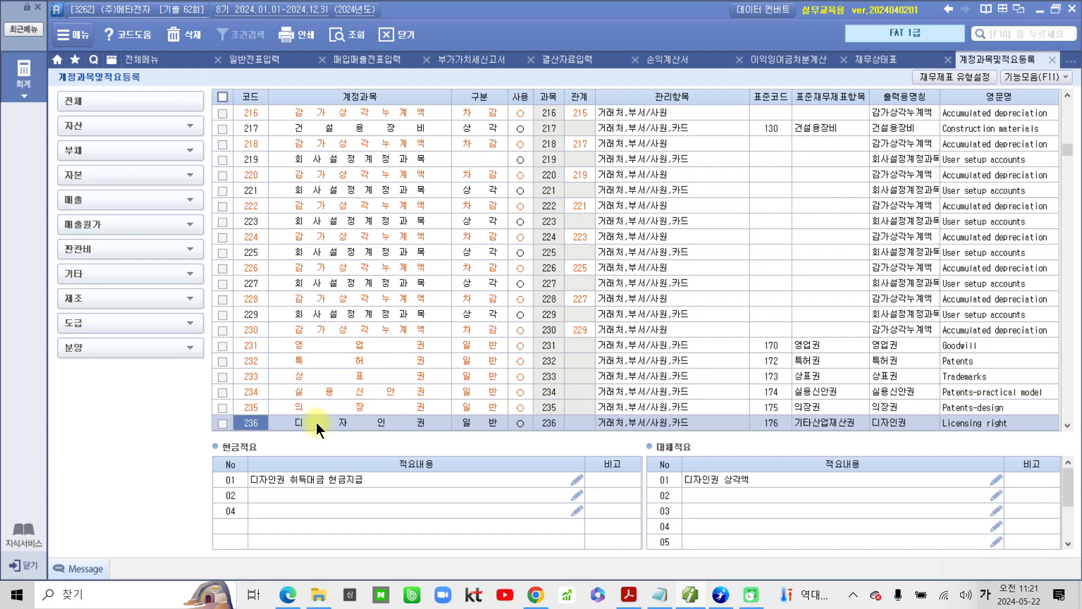
Step: Mark on screen the 표준재무제표항목 entry 176 기타산업재산권 and the 현금적요 and 대체적요 entries of account 236 디자인권
{"action": "key", "text": "ctrl+2"}
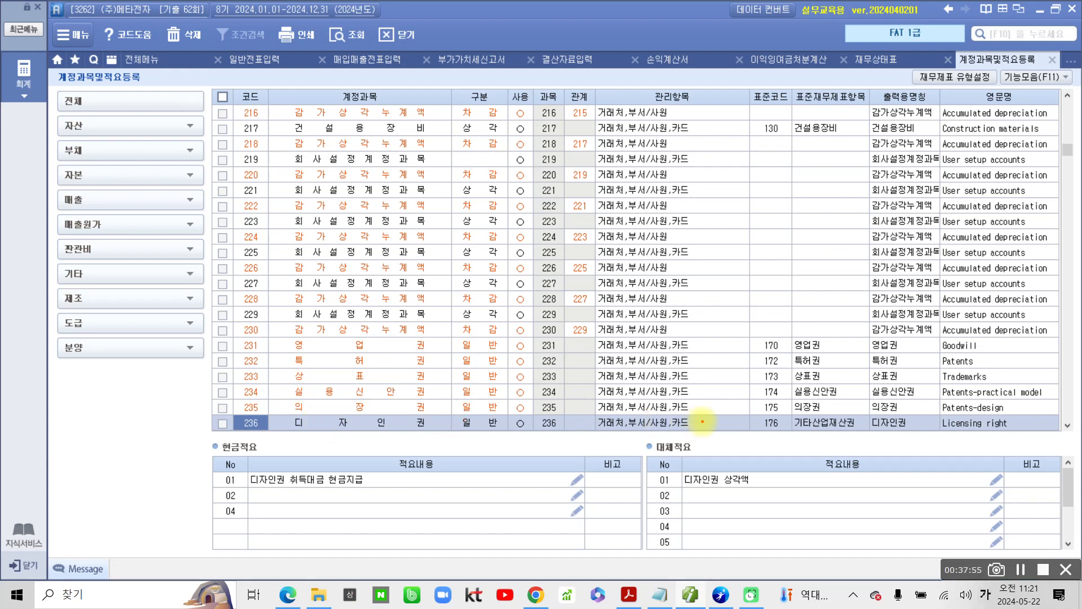
{"action": "mouse_move", "coordinate": [865, 116]}
{"action": "left_mouse_down"}
{"action": "mouse_move", "coordinate": [780, 101]}
{"action": "mouse_move", "coordinate": [856, 146]}
{"action": "left_mouse_up"}
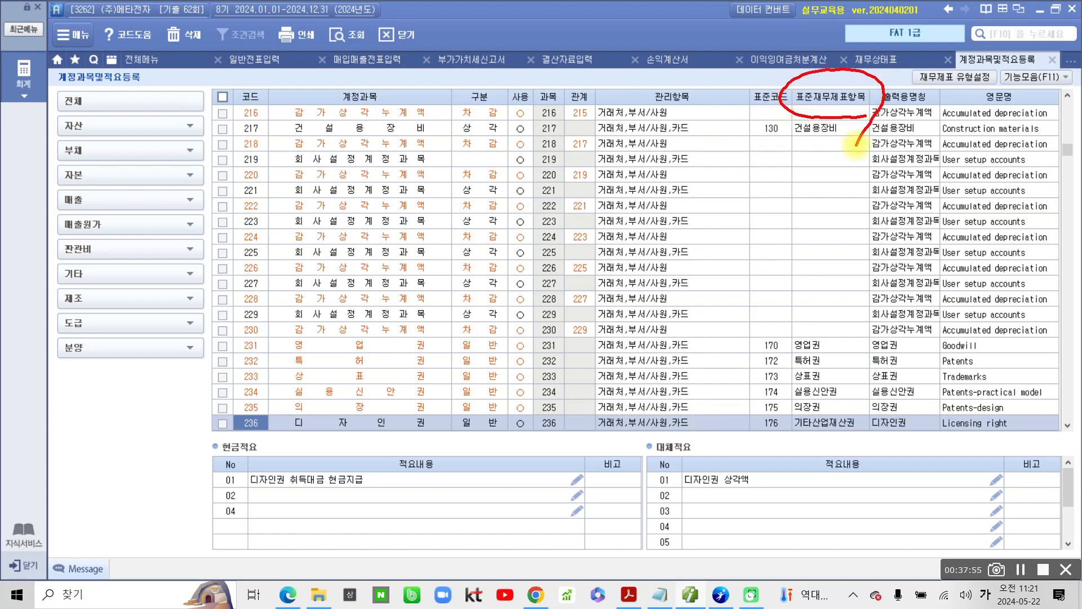
{"action": "left_click", "coordinate": [800, 452]}
{"action": "mouse_move", "coordinate": [754, 406]}
{"action": "left_mouse_down"}
{"action": "mouse_move", "coordinate": [767, 443]}
{"action": "mouse_move", "coordinate": [811, 404]}
{"action": "mouse_move", "coordinate": [722, 420]}
{"action": "left_mouse_up"}
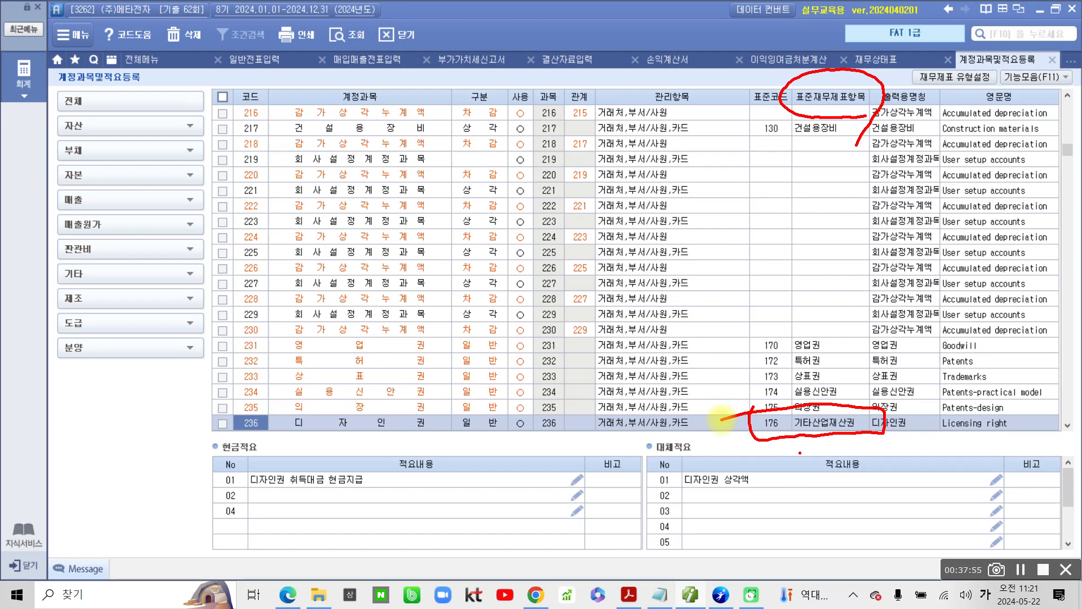
{"action": "mouse_move", "coordinate": [242, 477]}
{"action": "left_mouse_down"}
{"action": "mouse_move", "coordinate": [369, 507]}
{"action": "mouse_move", "coordinate": [361, 465]}
{"action": "mouse_move", "coordinate": [231, 465]}
{"action": "left_mouse_up"}
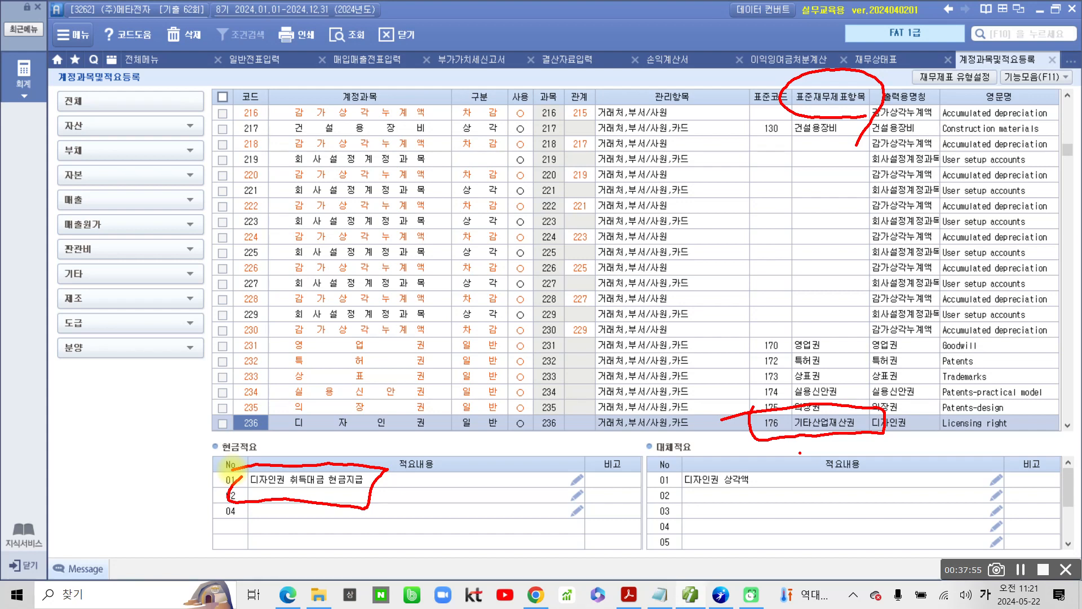
{"action": "left_click_drag", "start_coordinate": [768, 479], "coordinate": [801, 478]}
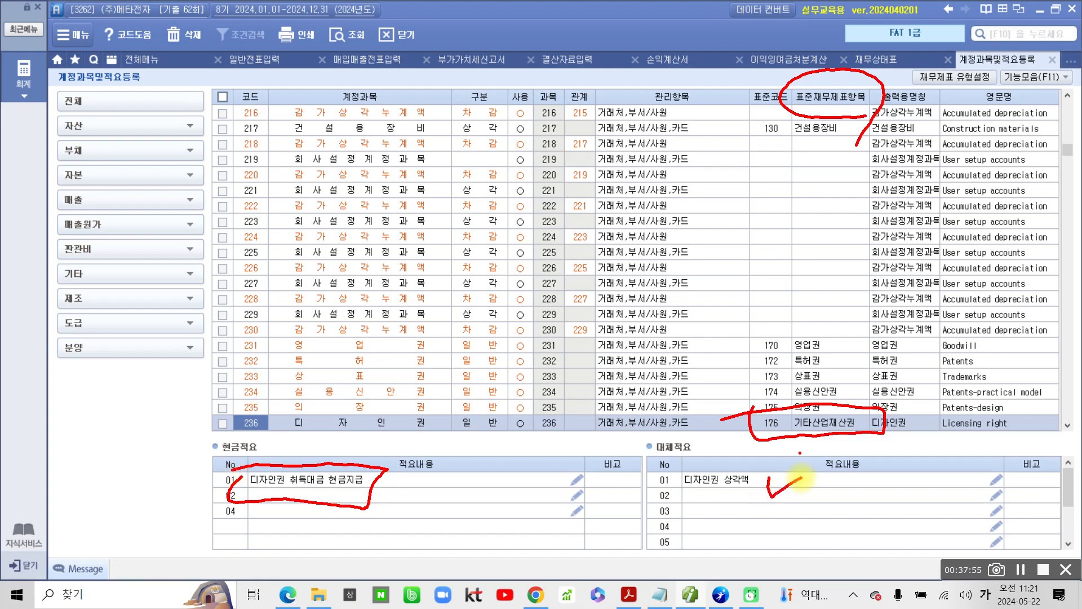
Step: Switch to the exam PDF in Acrobat and highlight answer ④ of question 11
{"action": "left_click", "coordinate": [628, 595]}
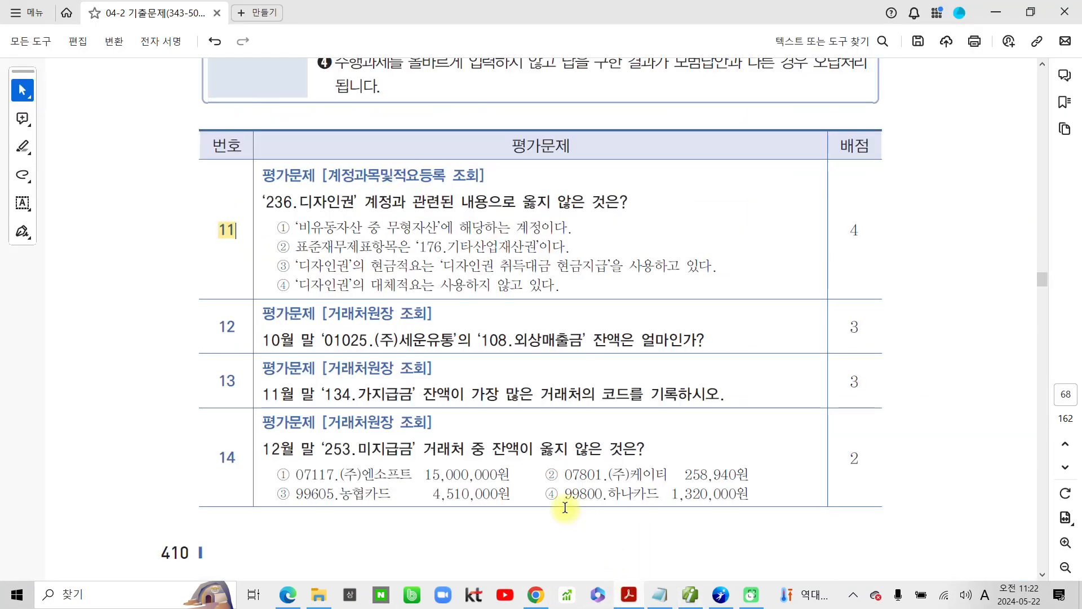
{"action": "left_click_drag", "start_coordinate": [275, 284], "coordinate": [291, 285]}
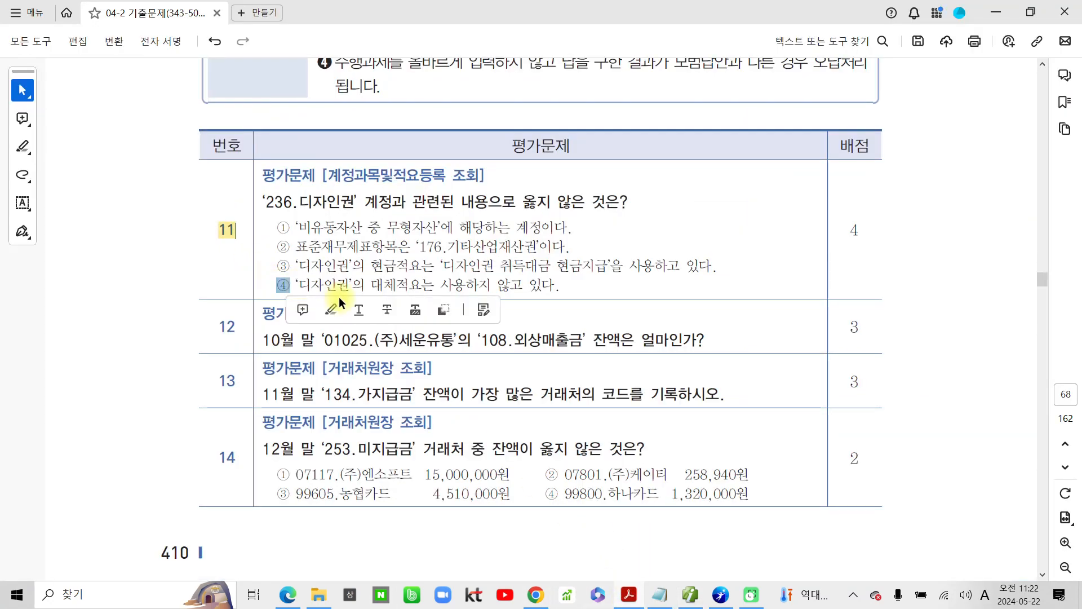
{"action": "left_click", "coordinate": [340, 306]}
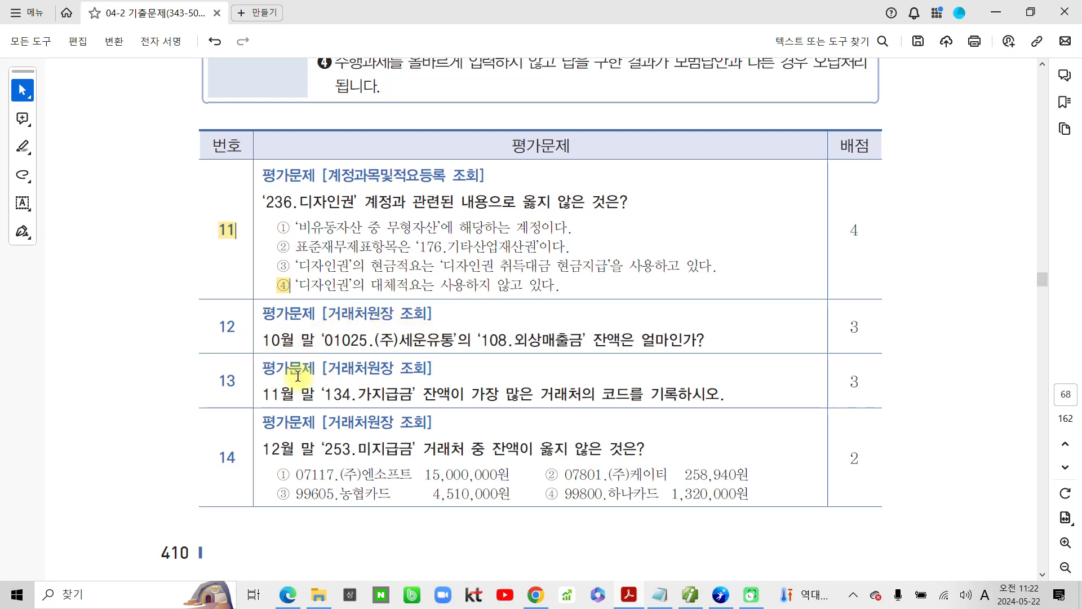
Step: Return to the accounting program, close 계정과목및적요등록 and open the 거래처원장
{"action": "left_click", "coordinate": [689, 594]}
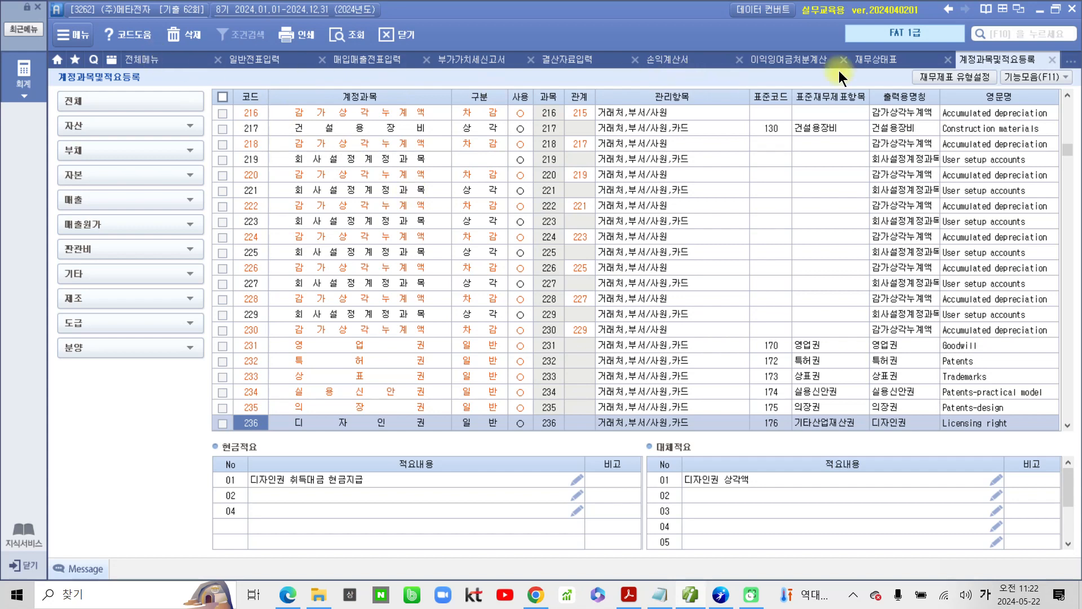
{"action": "left_click", "coordinate": [1048, 63]}
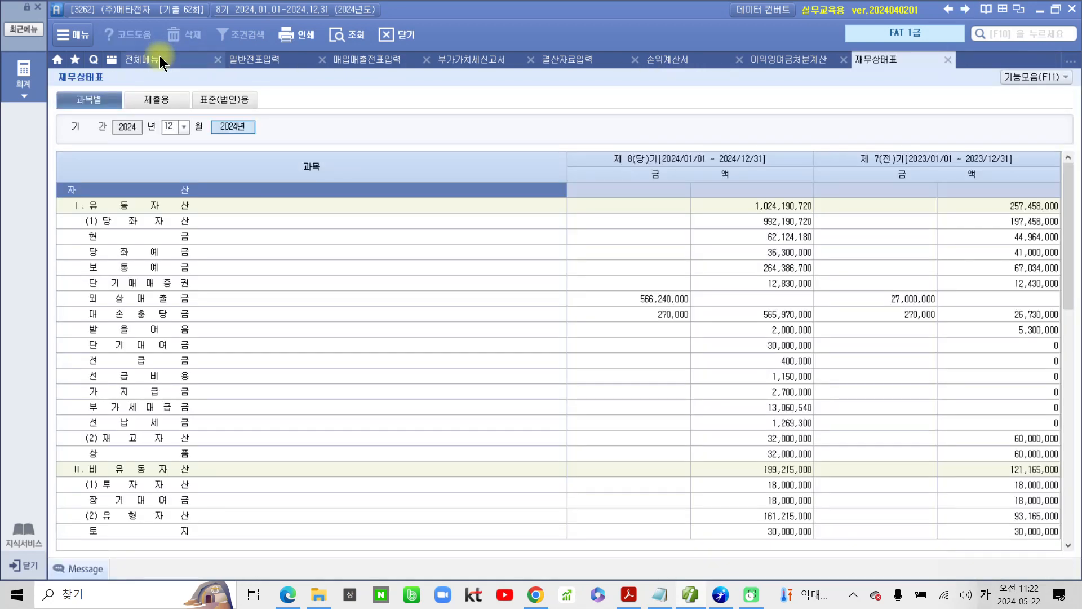
{"action": "left_click", "coordinate": [160, 55]}
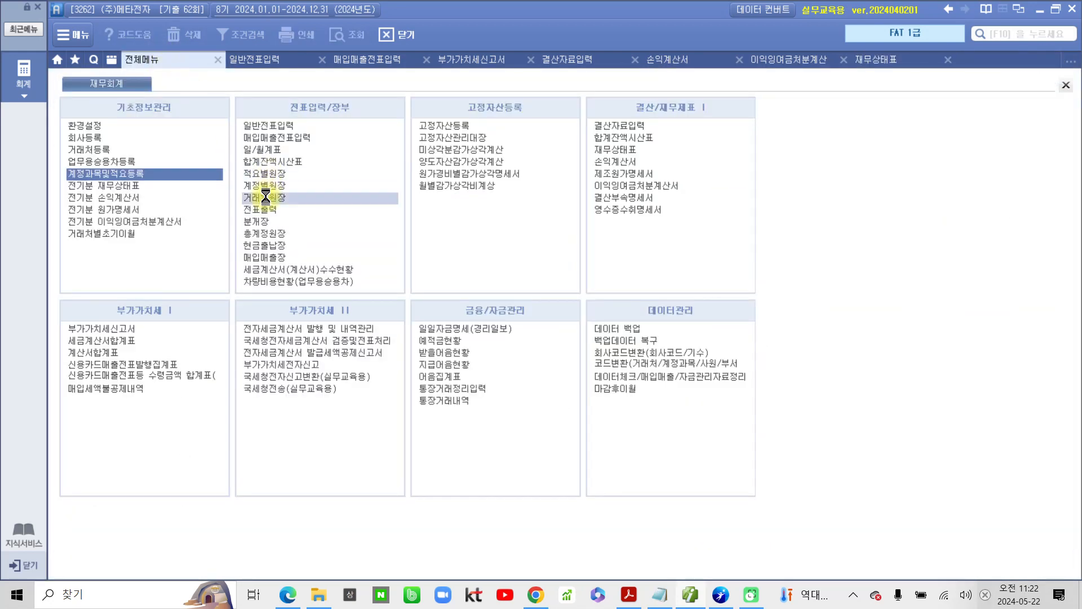
{"action": "left_click", "coordinate": [266, 197]}
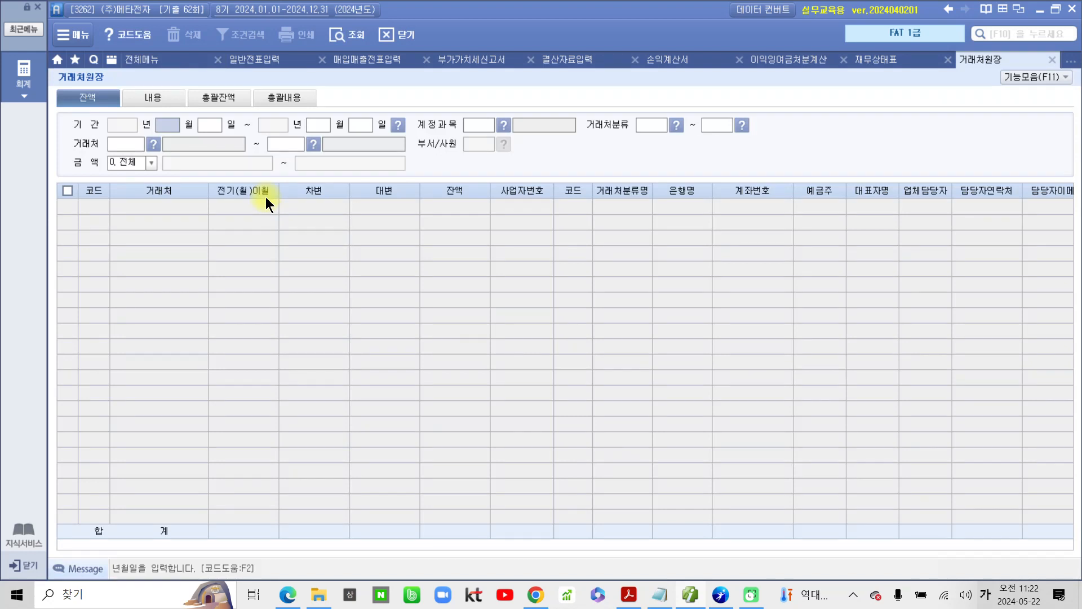
Step: Look up the 108 외상매출금 balances for 2024-01-01 to 2024-10-31 across all 거래처 and select the balance of 01025 (주)세운유통
{"action": "type", "text": "01"}
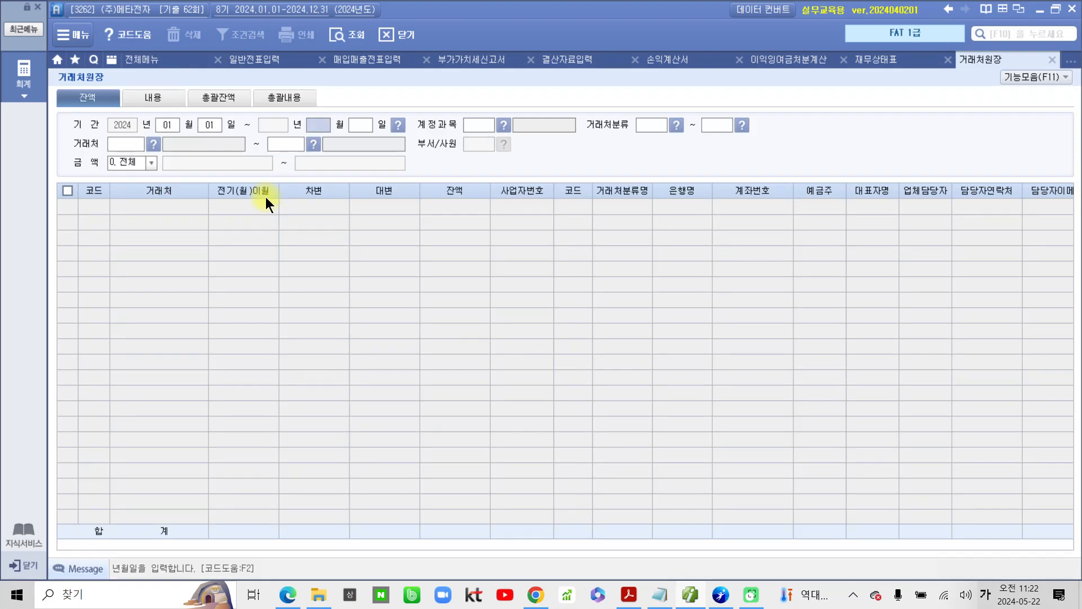
{"action": "type", "text": "10"}
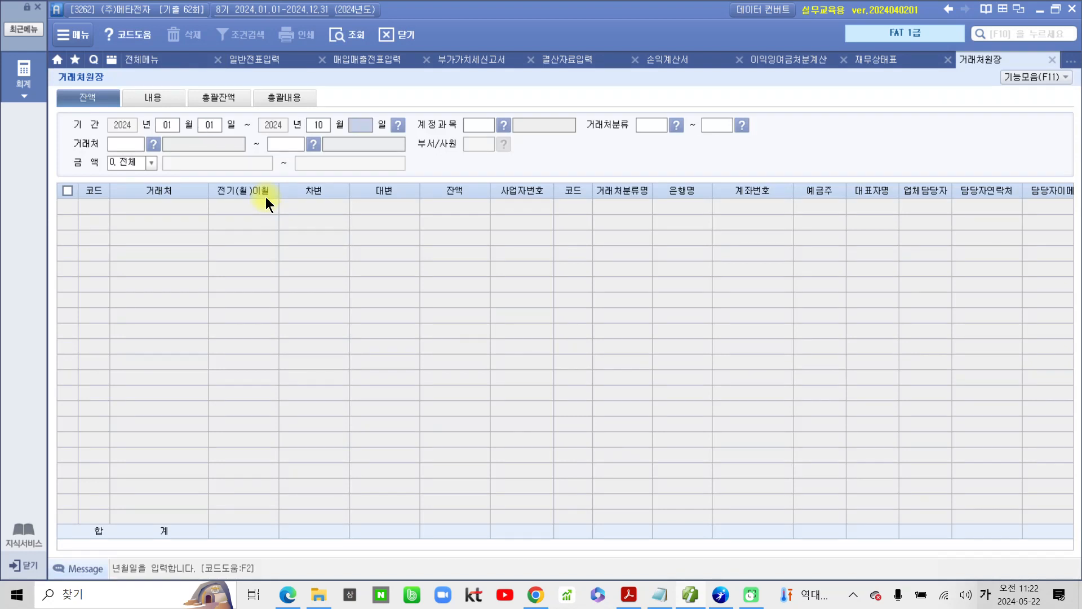
{"action": "type", "text": "31"}
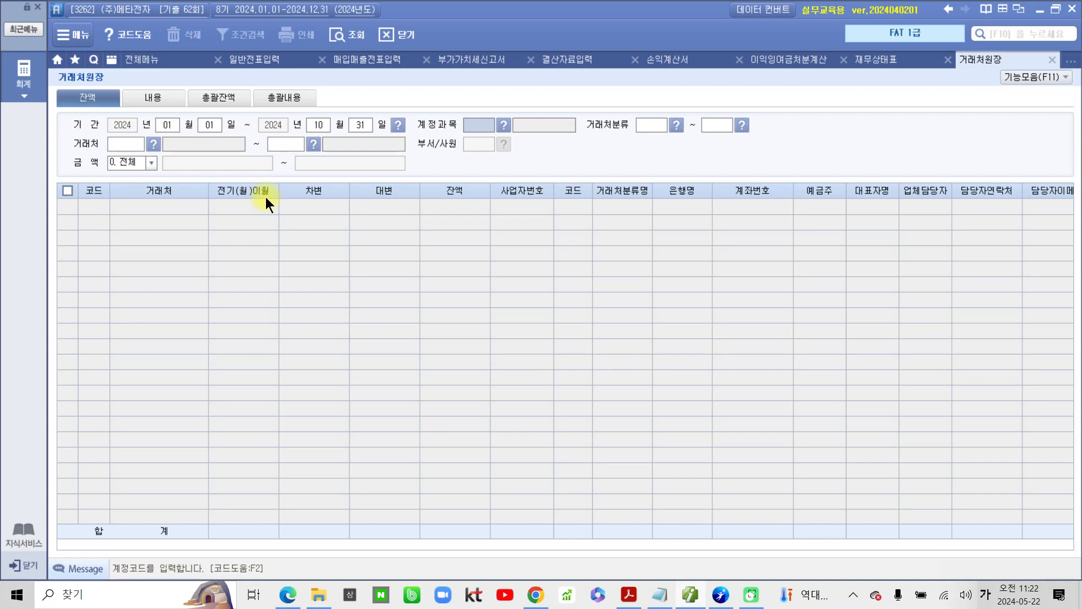
{"action": "type", "text": "108"}
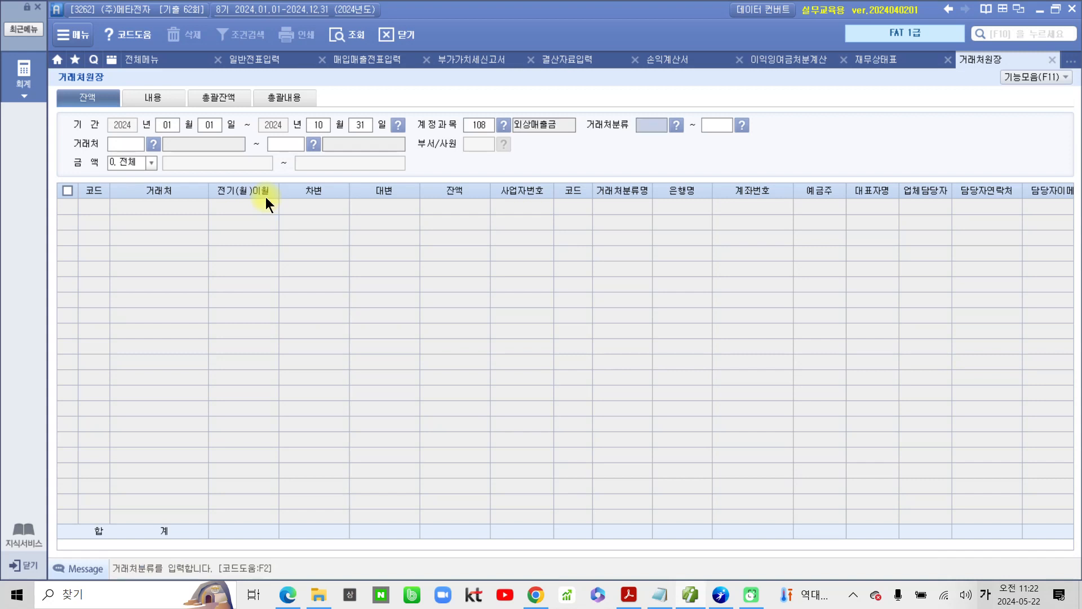
{"action": "key", "text": "Return"}
{"action": "key", "text": "Return"}
{"action": "key", "text": "Return"}
{"action": "key", "text": "Return"}
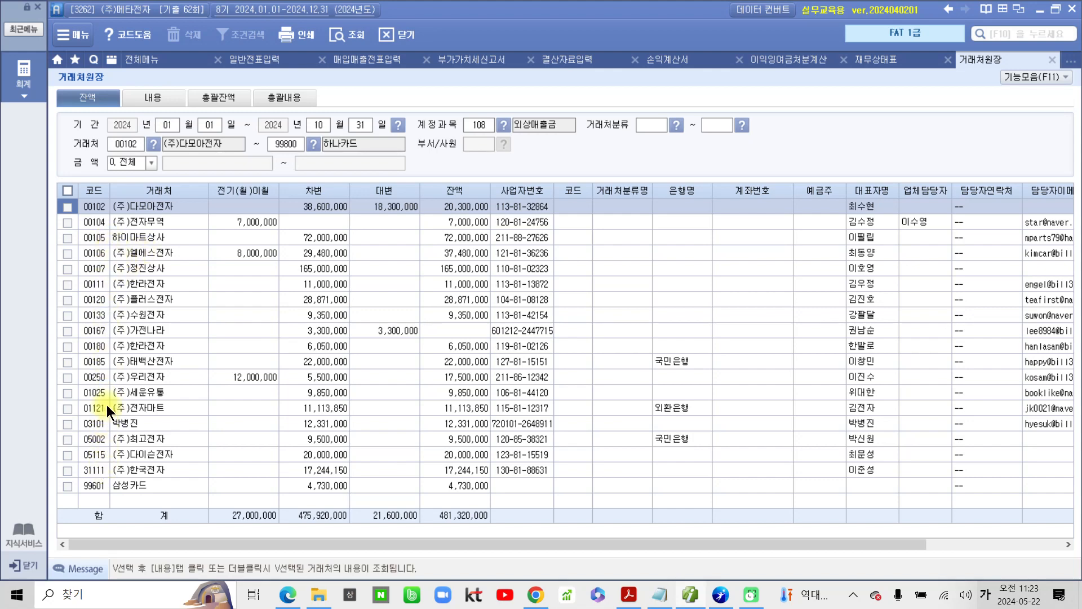
{"action": "left_click", "coordinate": [118, 393]}
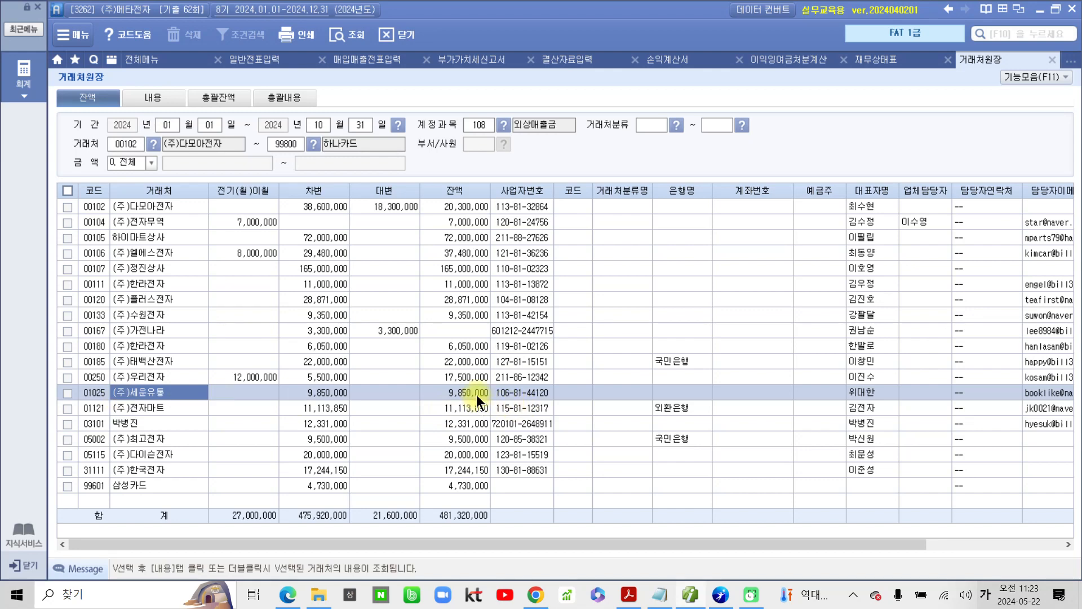
{"action": "left_click", "coordinate": [438, 393]}
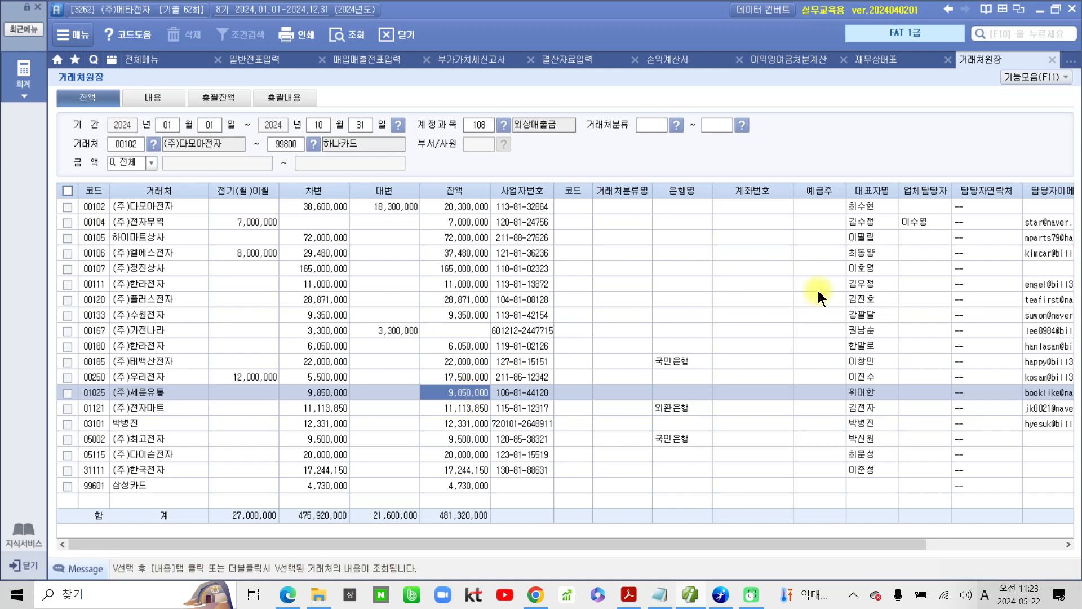
Step: Switch to the exam PDF in Acrobat to read questions 13 and 14, and return to the accounting program
{"action": "left_click", "coordinate": [630, 592]}
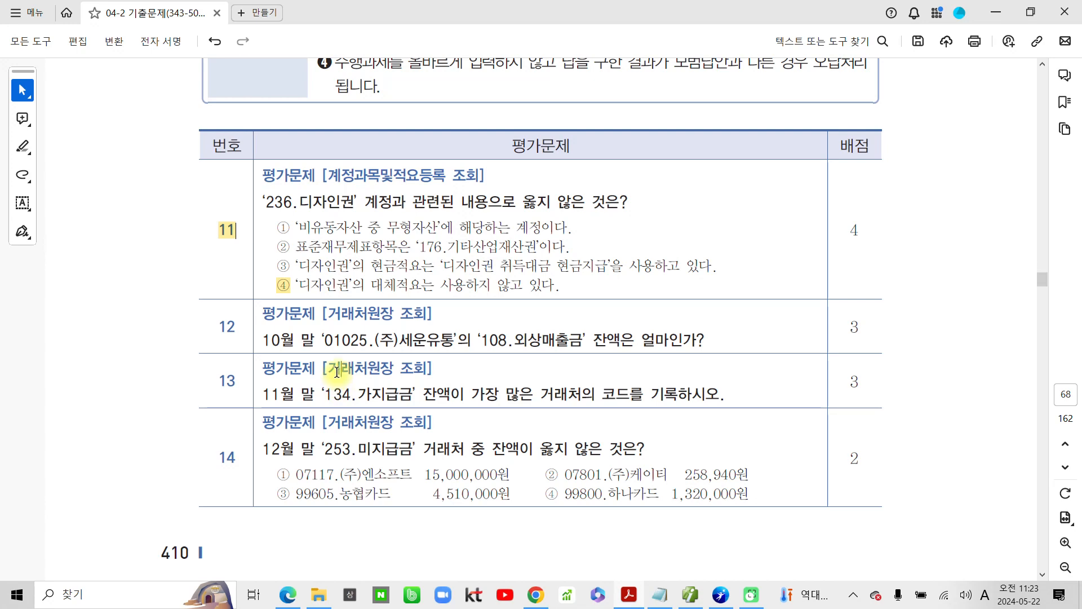
{"action": "scroll", "coordinate": [337, 371], "scroll_direction": "down", "scroll_amount": 1}
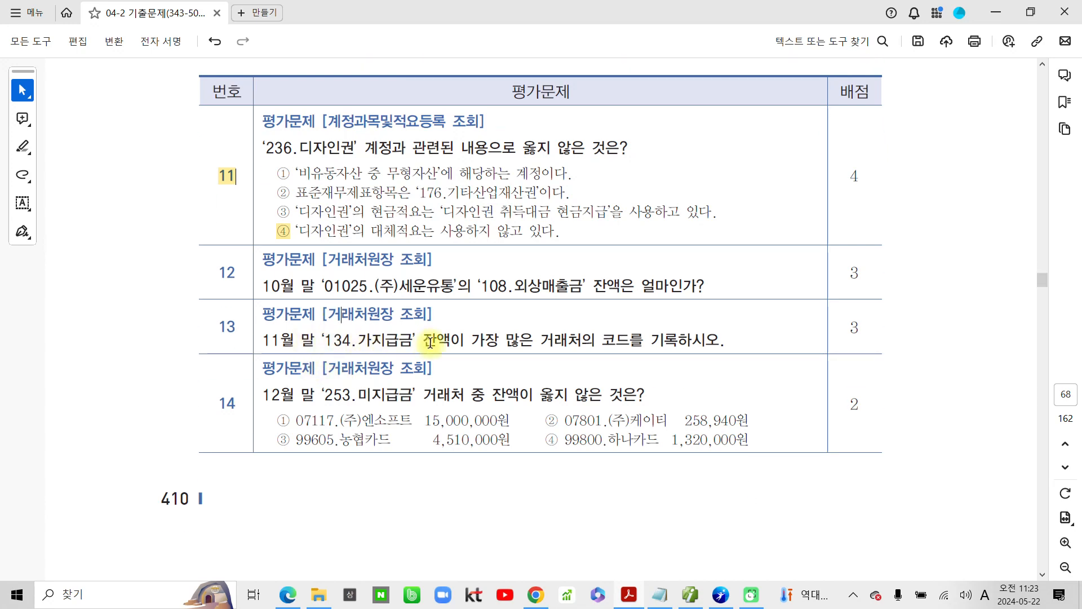
{"action": "left_click", "coordinate": [687, 595]}
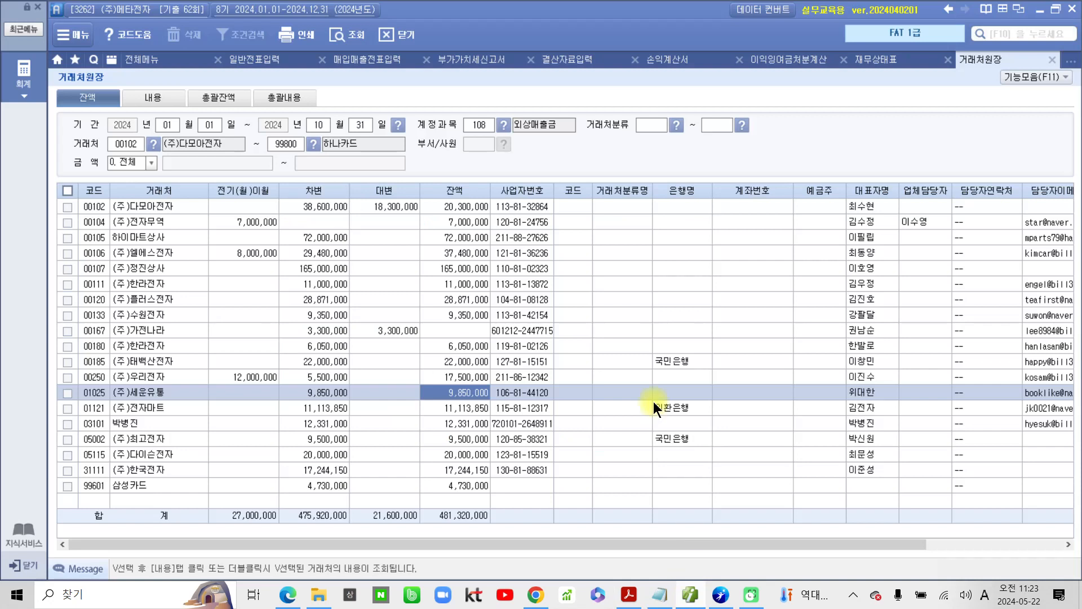
Step: Look up the 134 가지급금 balances through November 30 and select the code of the 거래처 with the largest balance
{"action": "left_click", "coordinate": [319, 126]}
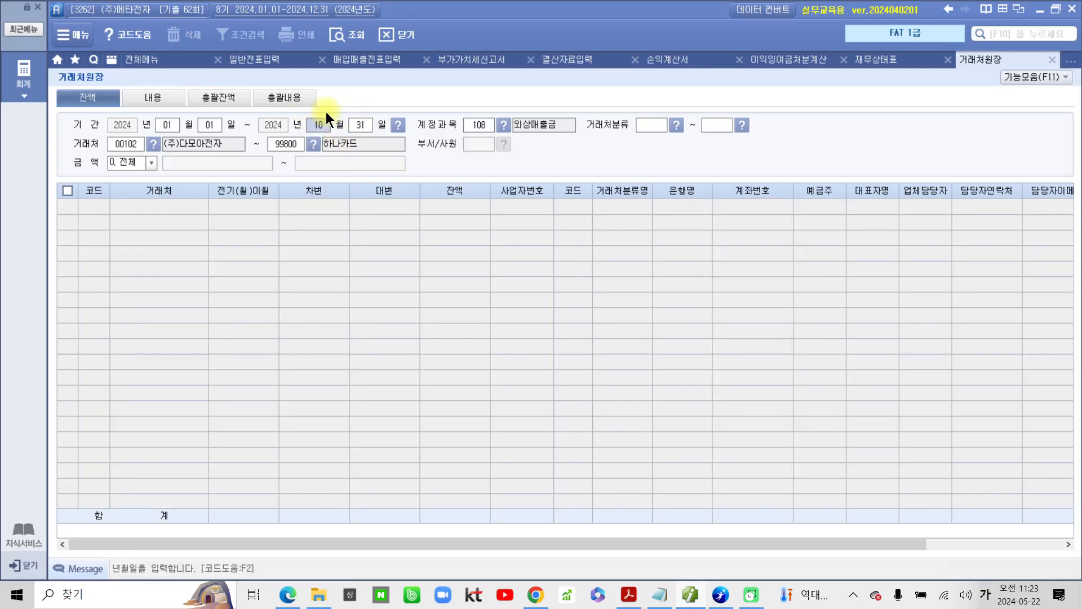
{"action": "type", "text": "11"}
{"action": "key", "text": "Return"}
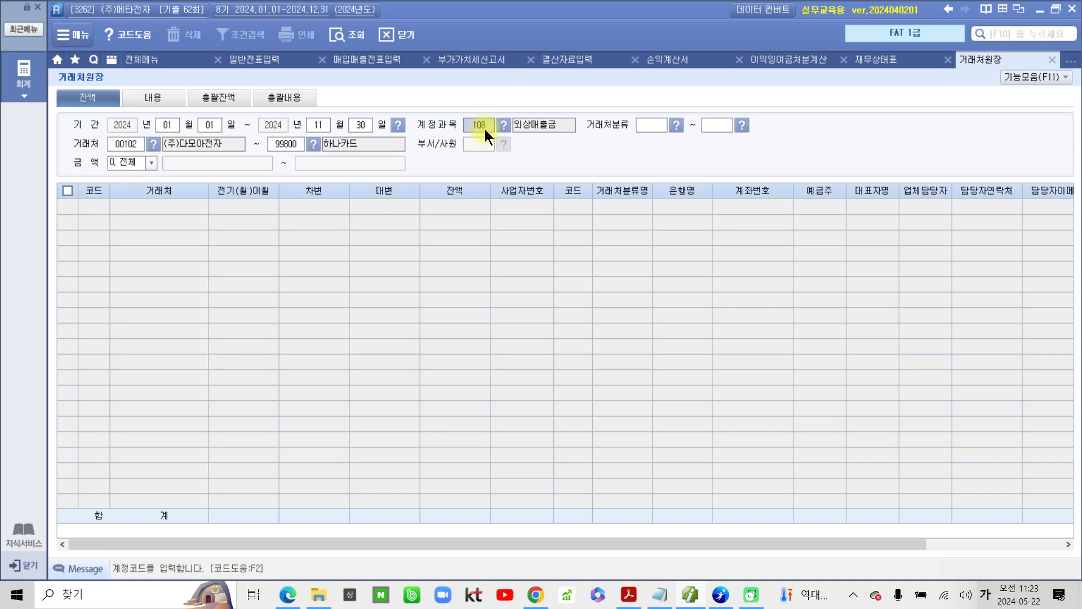
{"action": "type", "text": "134"}
{"action": "key", "text": "Return"}
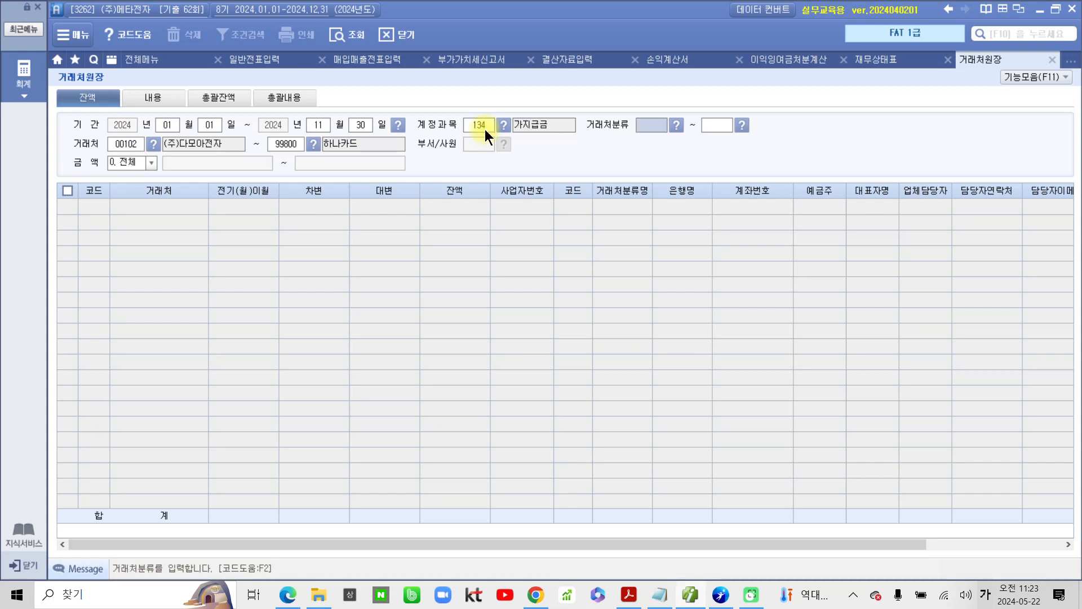
{"action": "key", "text": "Return"}
{"action": "key", "text": "Return"}
{"action": "key", "text": "Return"}
{"action": "key", "text": "Return"}
{"action": "key", "text": "Return"}
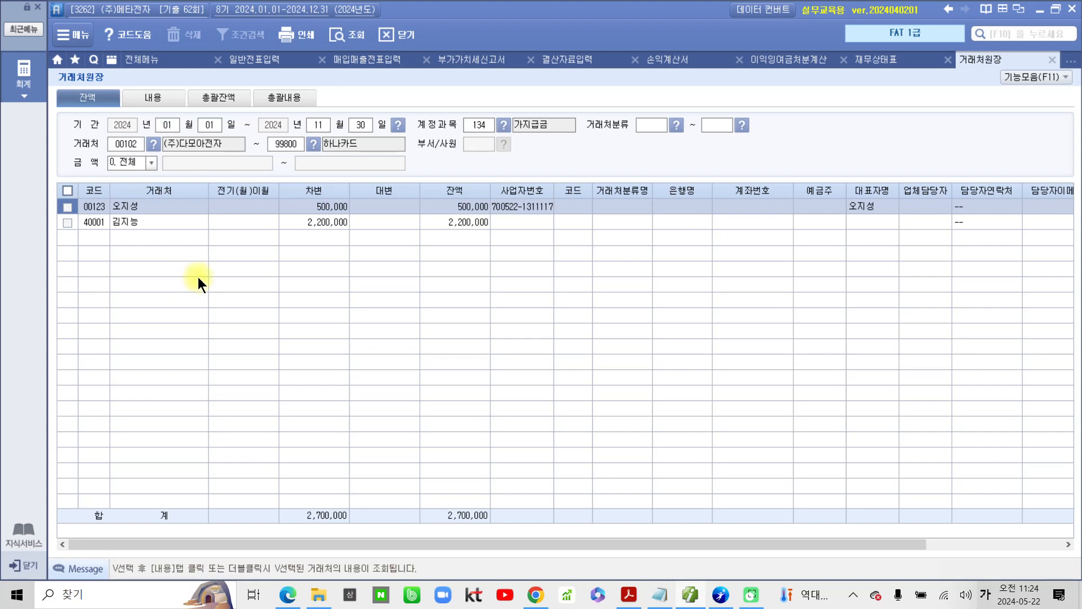
{"action": "left_click", "coordinate": [96, 223]}
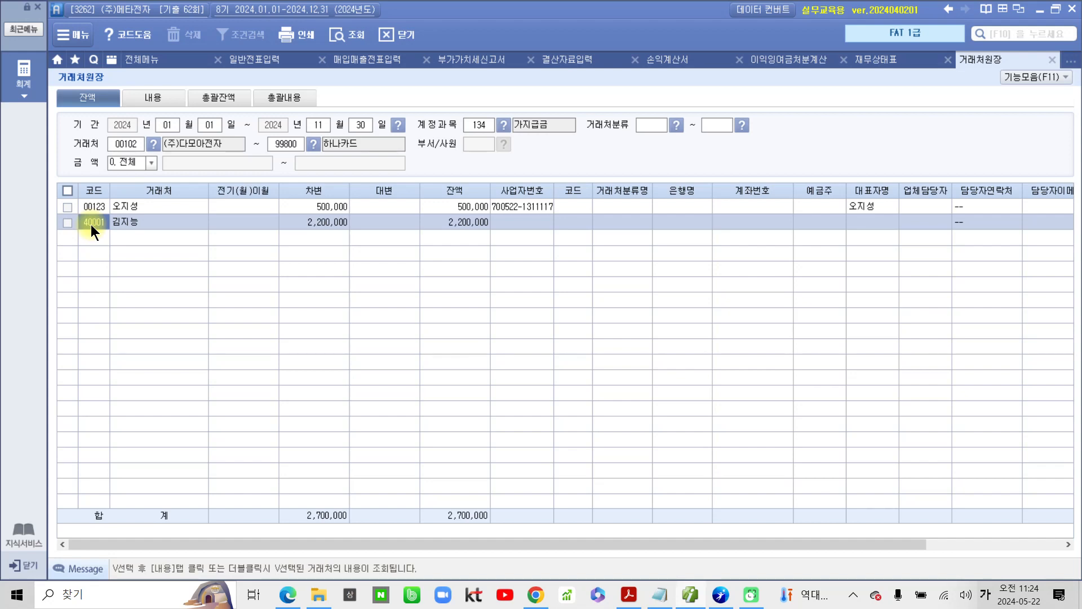
Step: Look up the 253 미지급금 balances of all 거래처 through December 31
{"action": "left_click", "coordinate": [318, 127]}
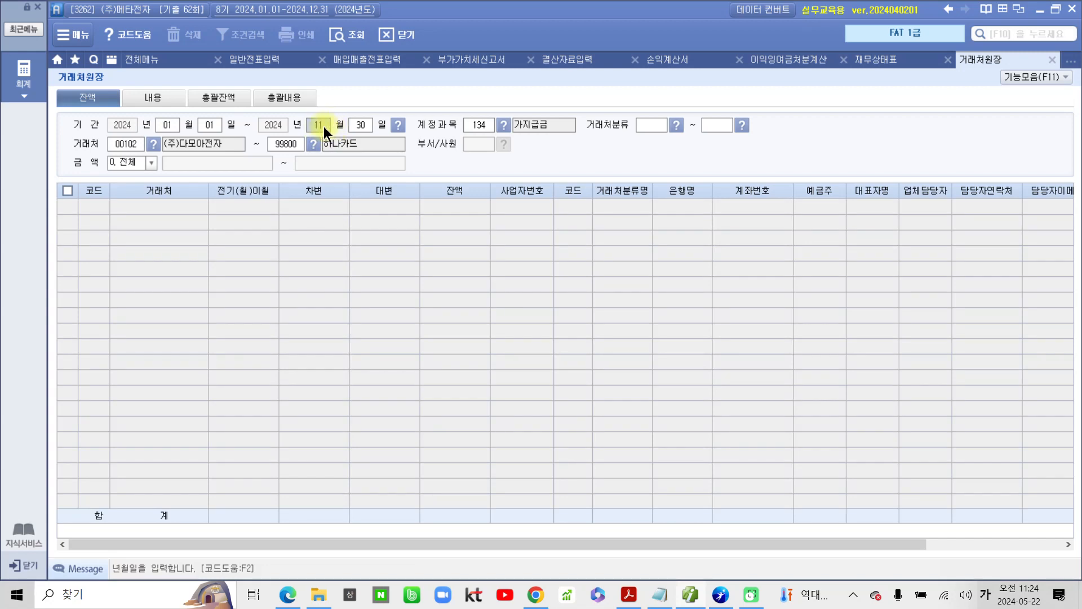
{"action": "type", "text": "12"}
{"action": "key", "text": "Return"}
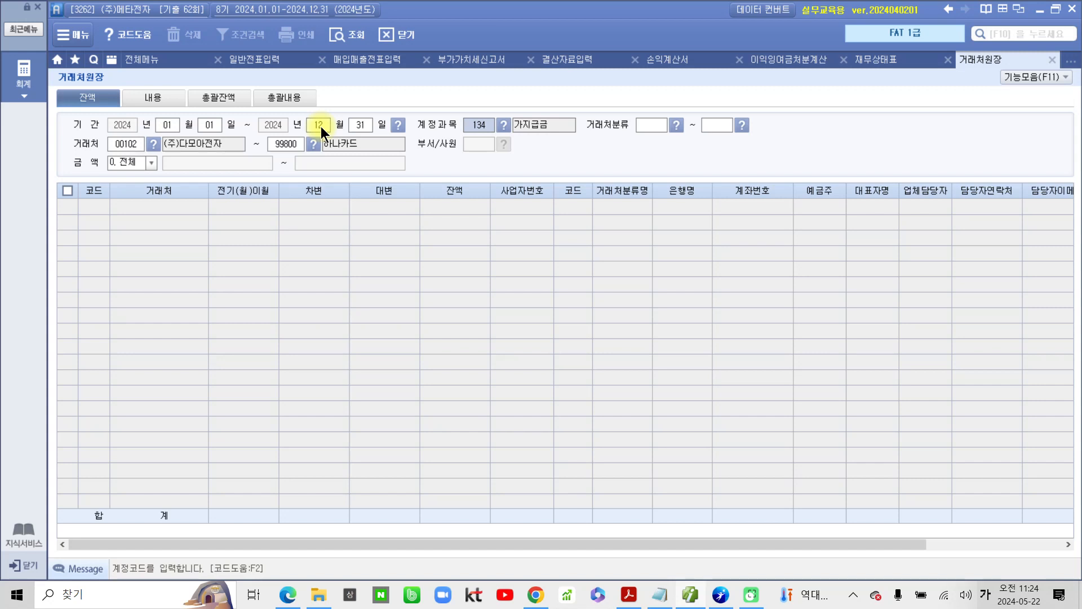
{"action": "type", "text": "253"}
{"action": "key", "text": "Return"}
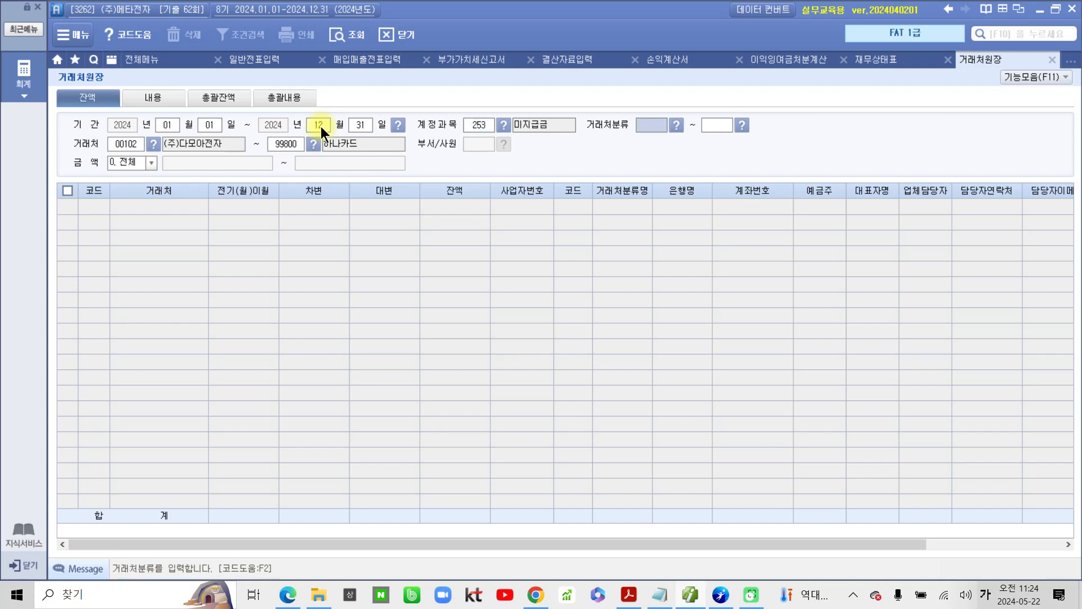
{"action": "key", "text": "Return"}
{"action": "key", "text": "Return"}
{"action": "key", "text": "Return"}
{"action": "key", "text": "Return"}
{"action": "key", "text": "Return"}
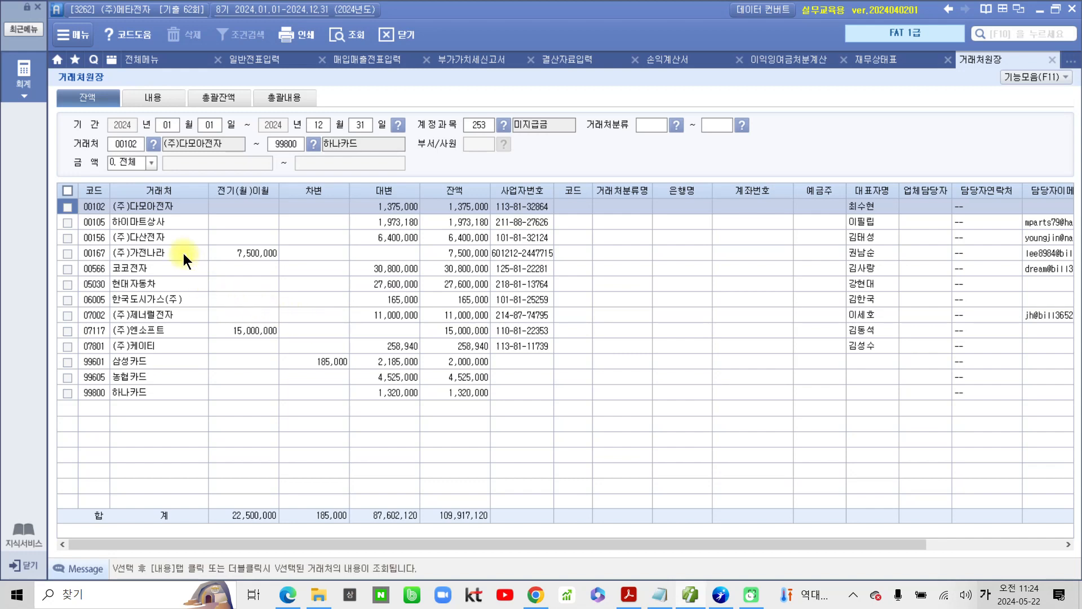
Step: Check the 미지급금 balances of (주)엔소프트, (주)케이티 and 농협카드 against the choices in question 14
{"action": "left_click", "coordinate": [163, 328]}
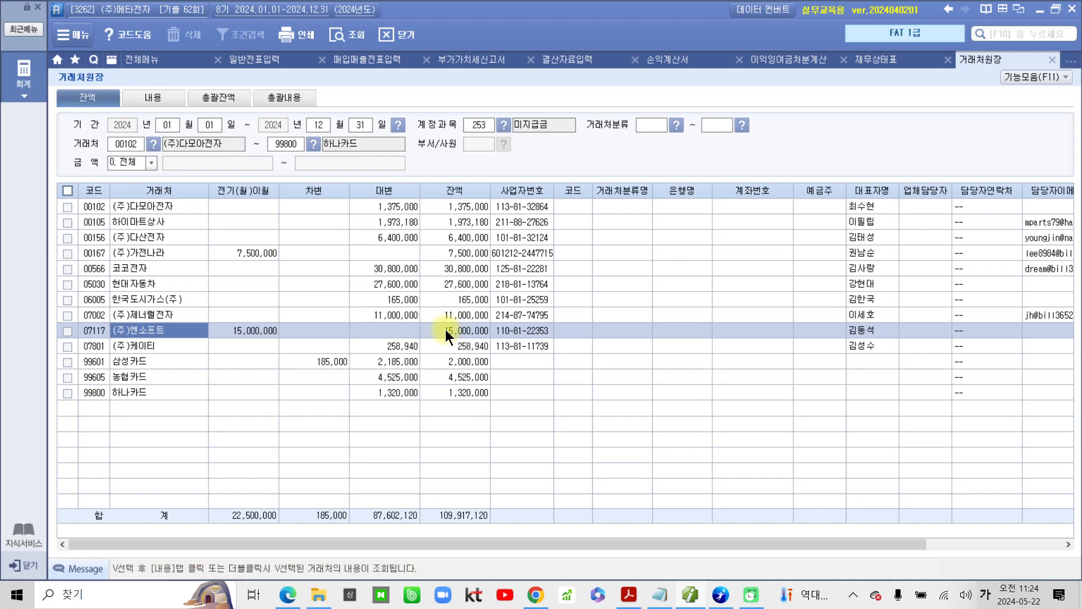
{"action": "left_click", "coordinate": [461, 350]}
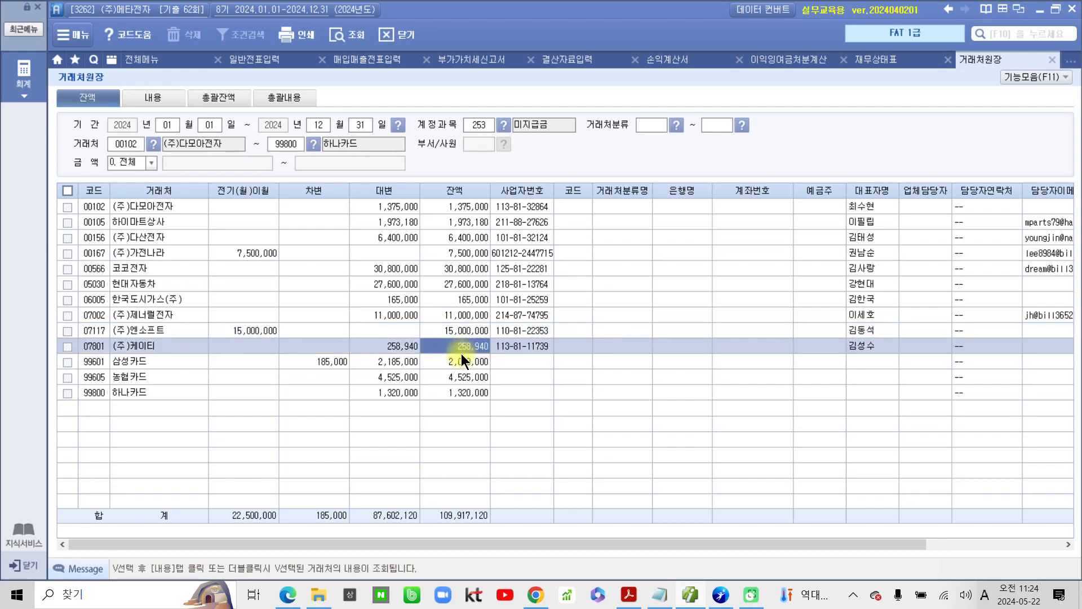
{"action": "left_click", "coordinate": [455, 377]}
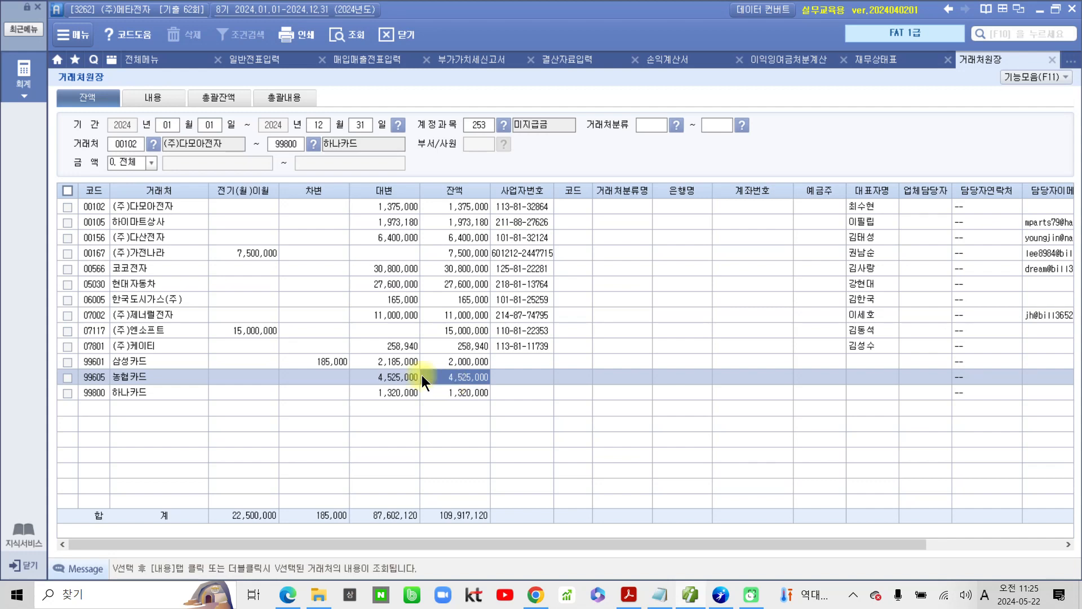
Step: Switch to the exam PDF in Acrobat and highlight answer ③ of question 14
{"action": "left_click", "coordinate": [688, 596]}
{"action": "left_click_drag", "start_coordinate": [297, 440], "coordinate": [278, 445]}
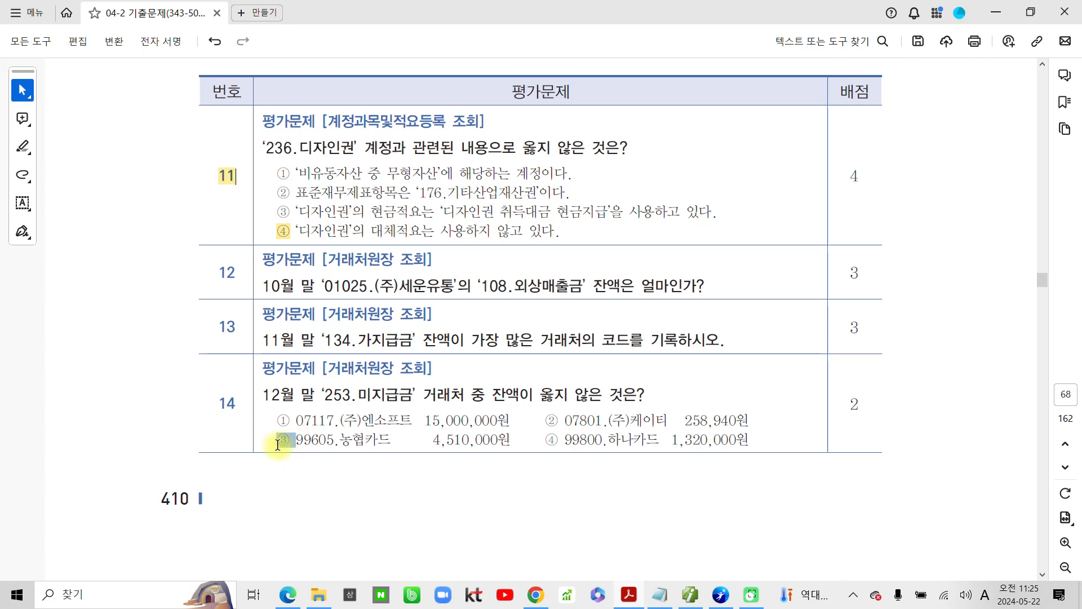
{"action": "left_click", "coordinate": [321, 463]}
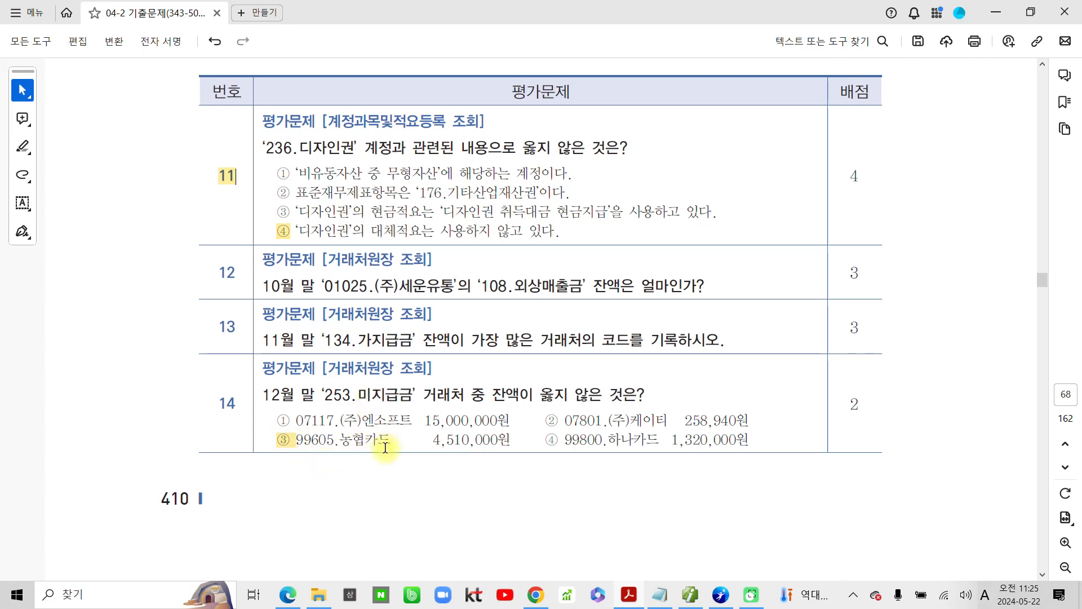
Step: Read evaluation questions 15 to 20 on the next page of the exam PDF
{"action": "scroll", "coordinate": [385, 448], "scroll_direction": "down", "scroll_amount": 7}
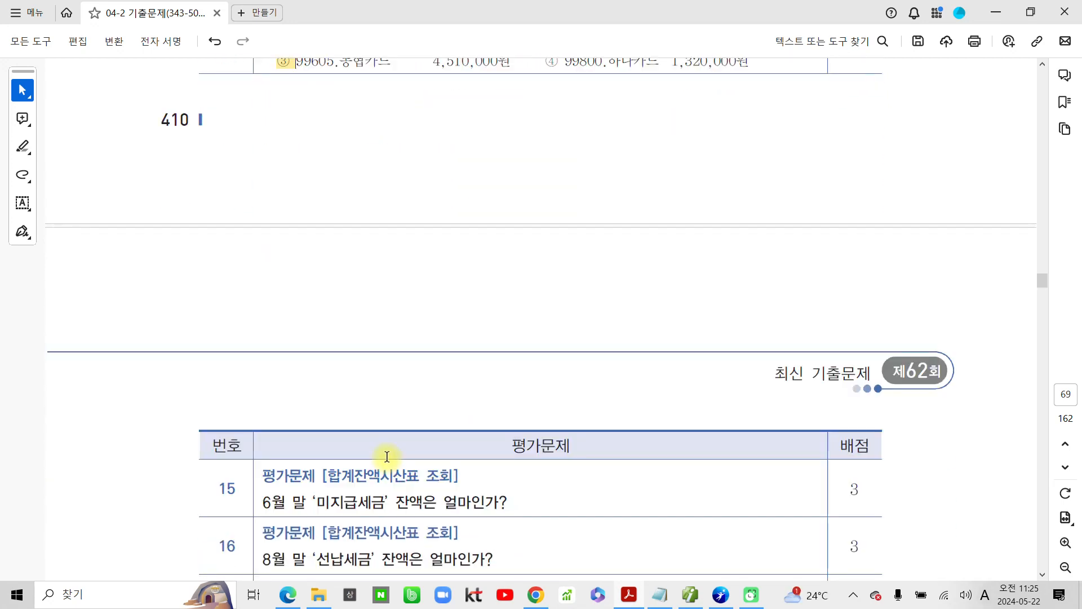
{"action": "scroll", "coordinate": [387, 456], "scroll_direction": "down", "scroll_amount": 2}
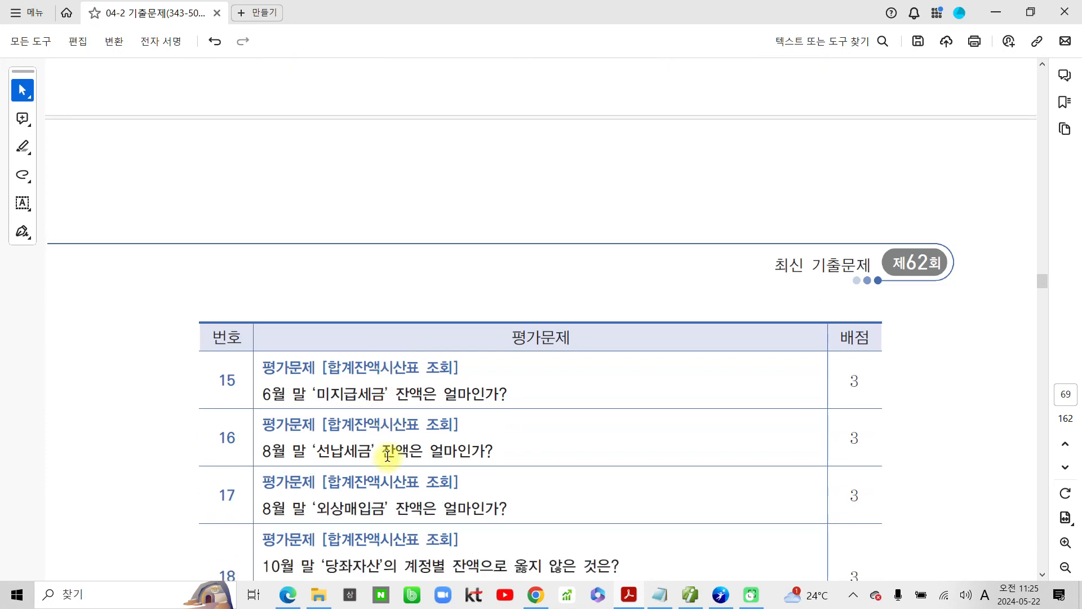
{"action": "scroll", "coordinate": [387, 456], "scroll_direction": "down", "scroll_amount": 3}
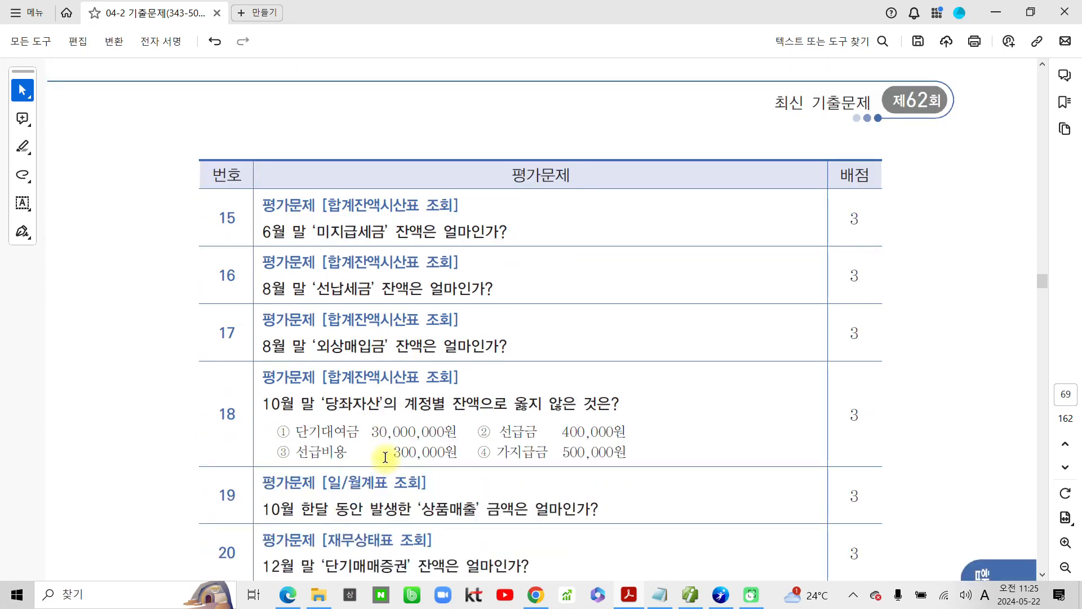